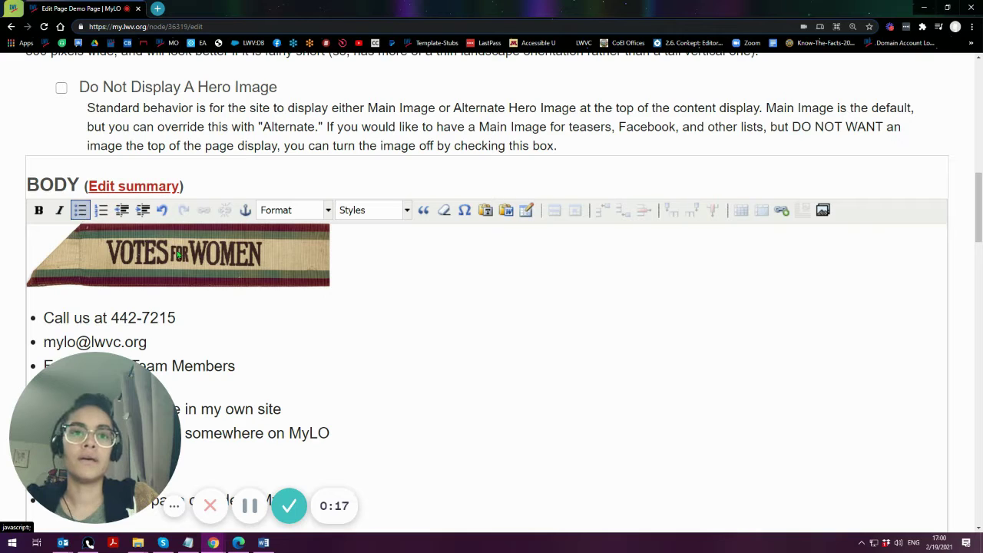
# - Demonstrate text selection by highlighting the list items, the phone number and the e-mail address
pyautogui.moveTo(87, 431)
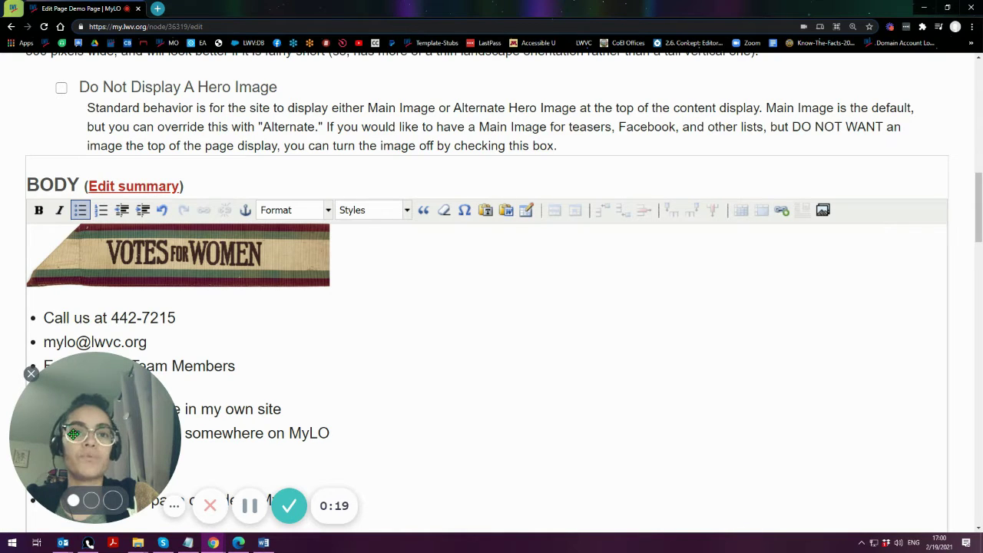
pyautogui.moveTo(88, 430); pyautogui.dragTo(487, 413)
pyautogui.moveTo(881, 426); pyautogui.dragTo(835, 443)
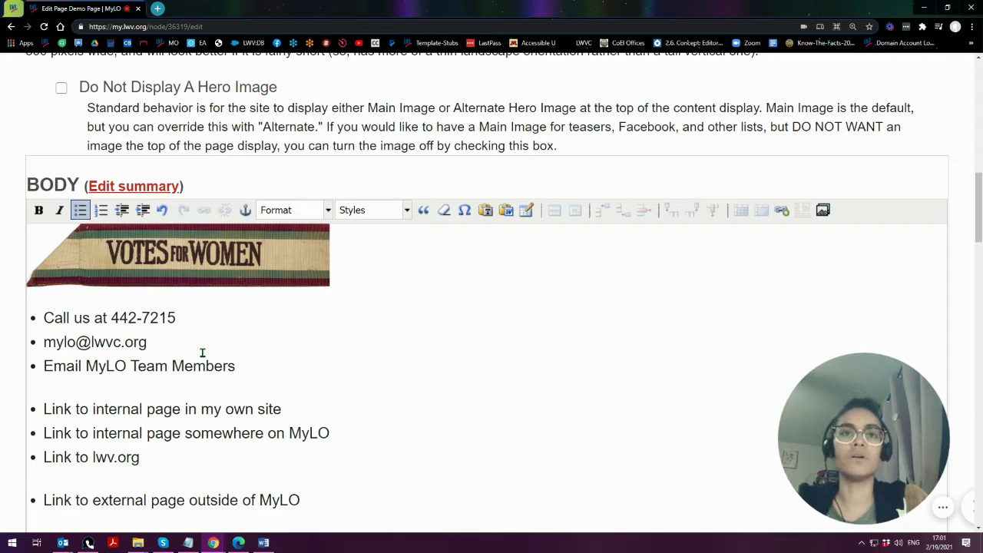
pyautogui.moveTo(192, 316); pyautogui.dragTo(111, 317)
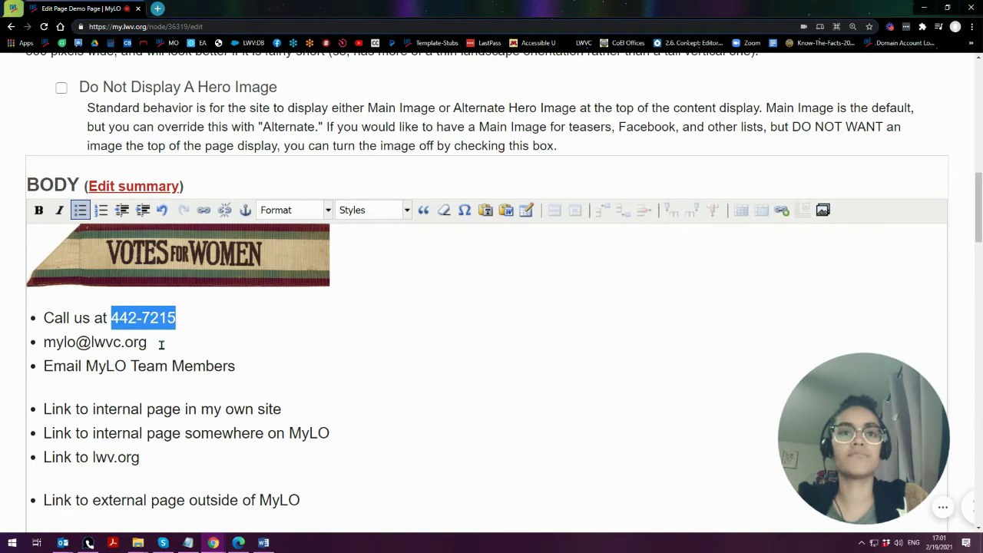
pyautogui.moveTo(162, 343); pyautogui.dragTo(26, 352)
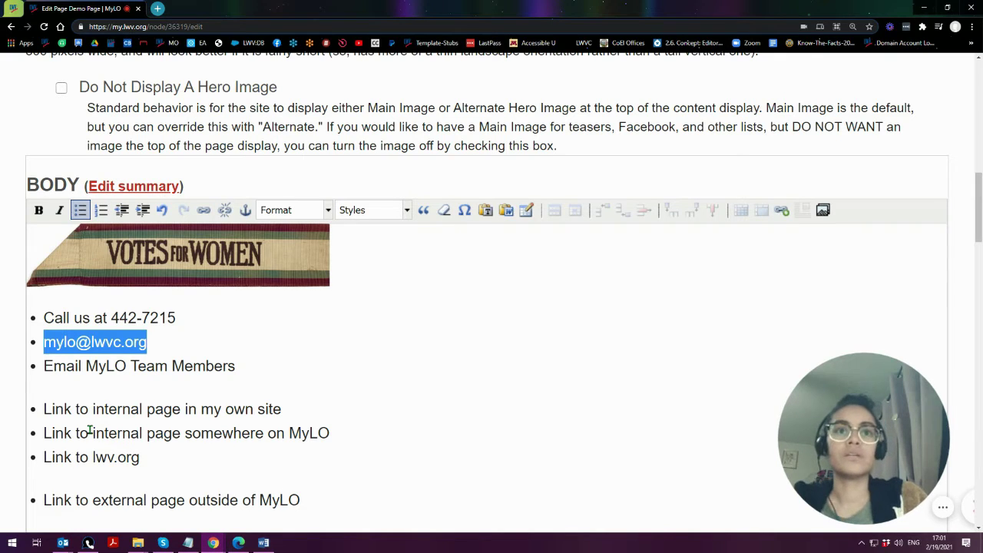
pyautogui.click(198, 314)
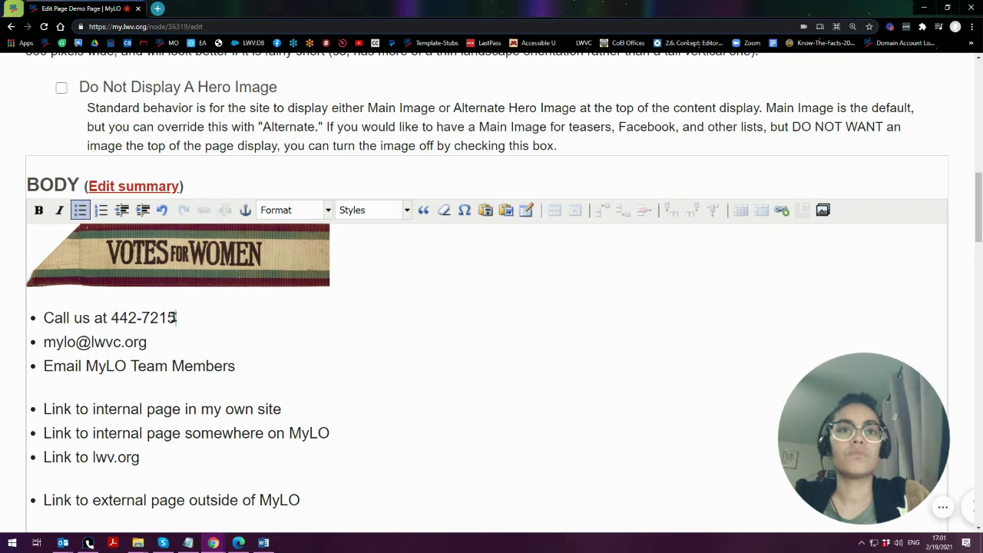
pyautogui.moveTo(177, 317); pyautogui.dragTo(111, 317)
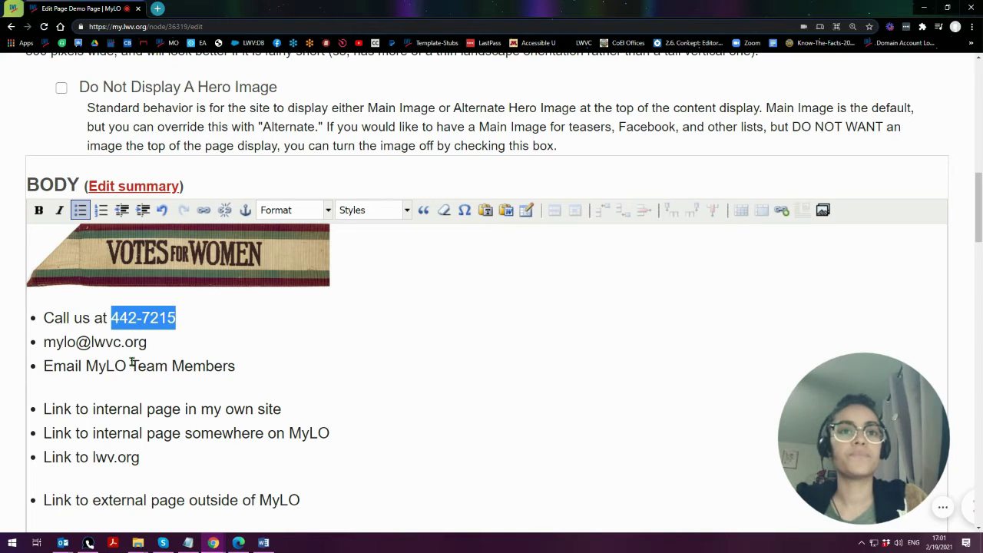
pyautogui.click(152, 346)
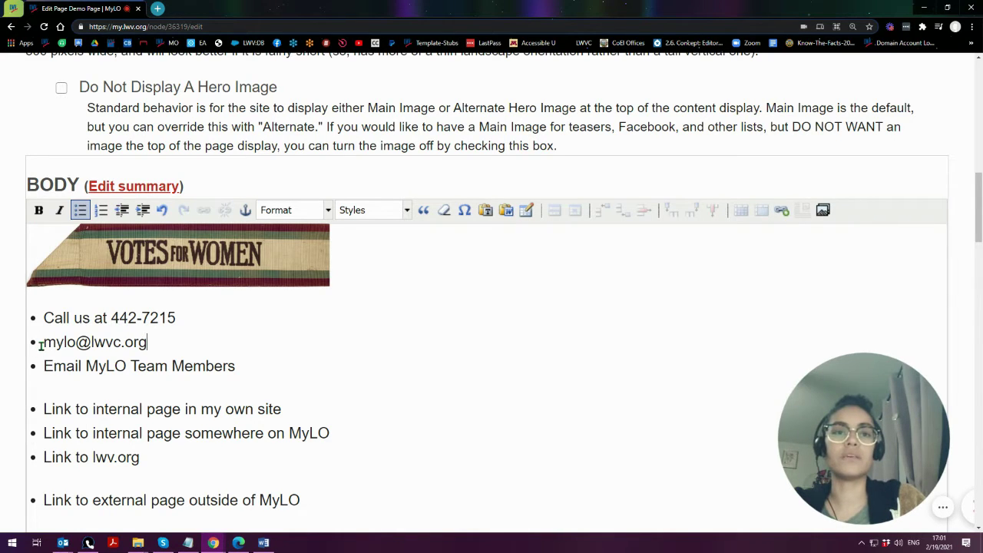
# - Reselect the e-mail address, then highlight 'MyLO Team Members' in the third bullet
pyautogui.scroll(-3, 11, 366)
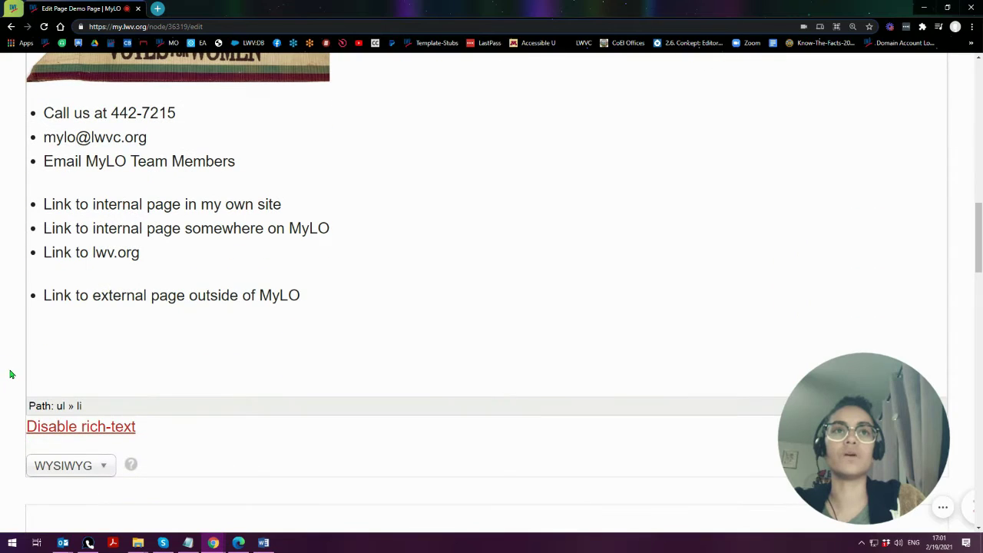
pyautogui.moveTo(154, 142); pyautogui.dragTo(31, 140)
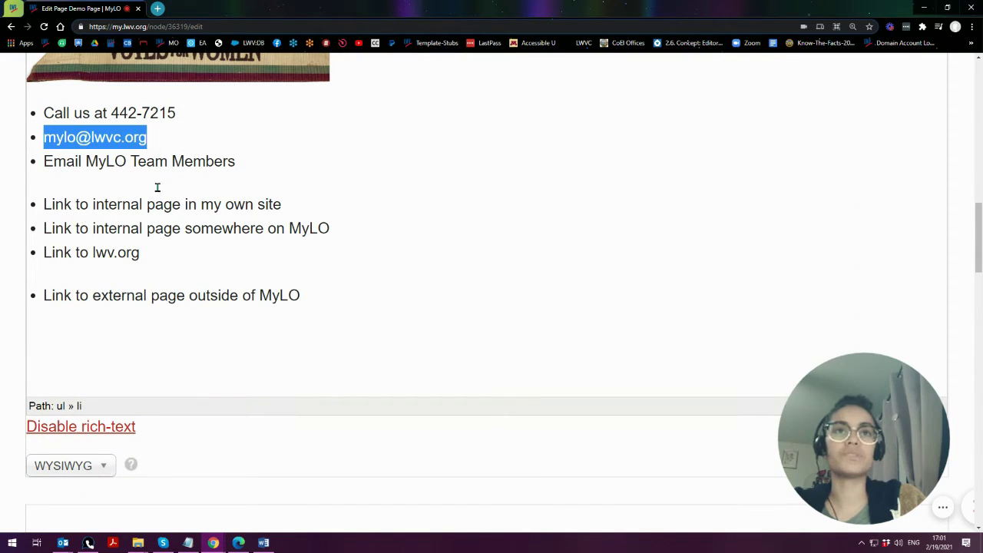
pyautogui.click(192, 136)
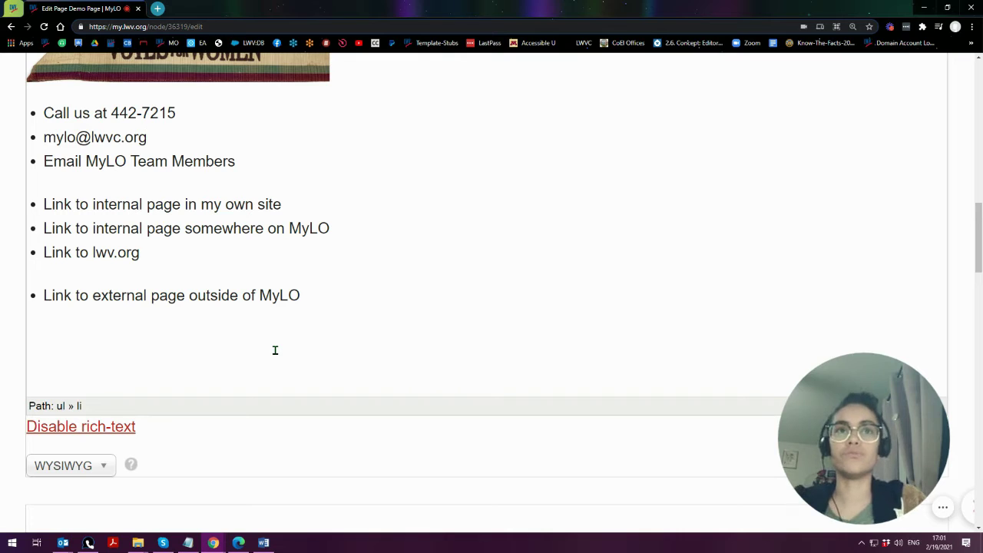
pyautogui.scroll(2, 215, 428)
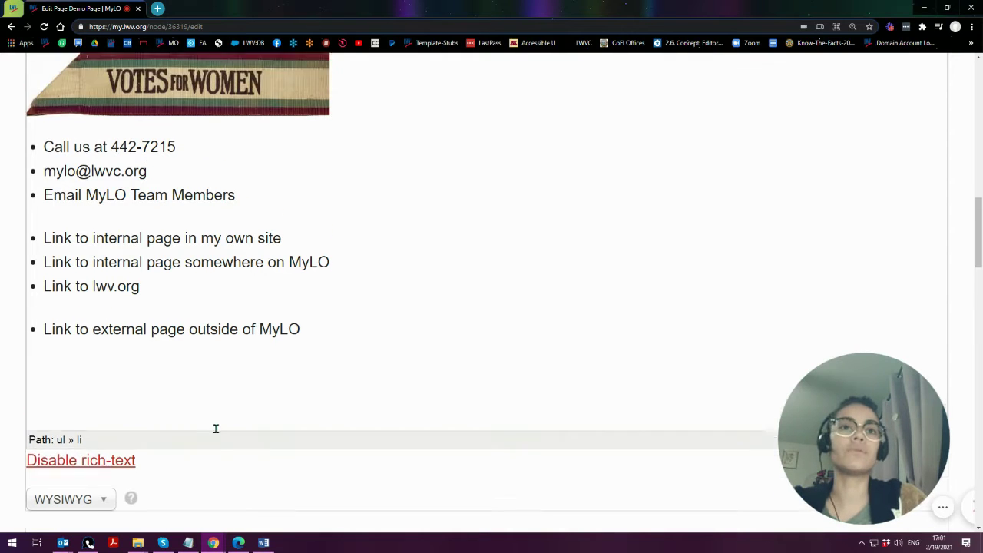
pyautogui.moveTo(42, 240); pyautogui.dragTo(162, 241)
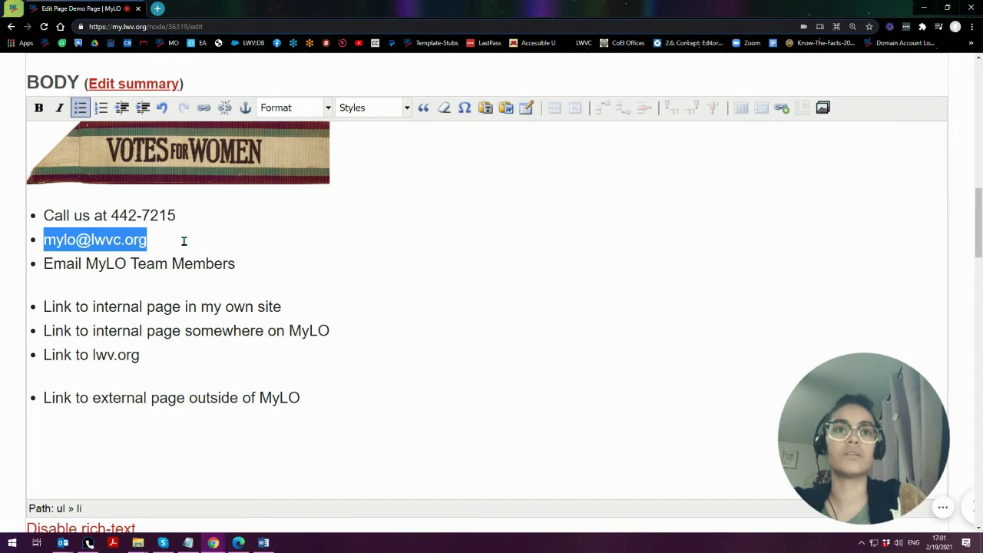
pyautogui.click(154, 241)
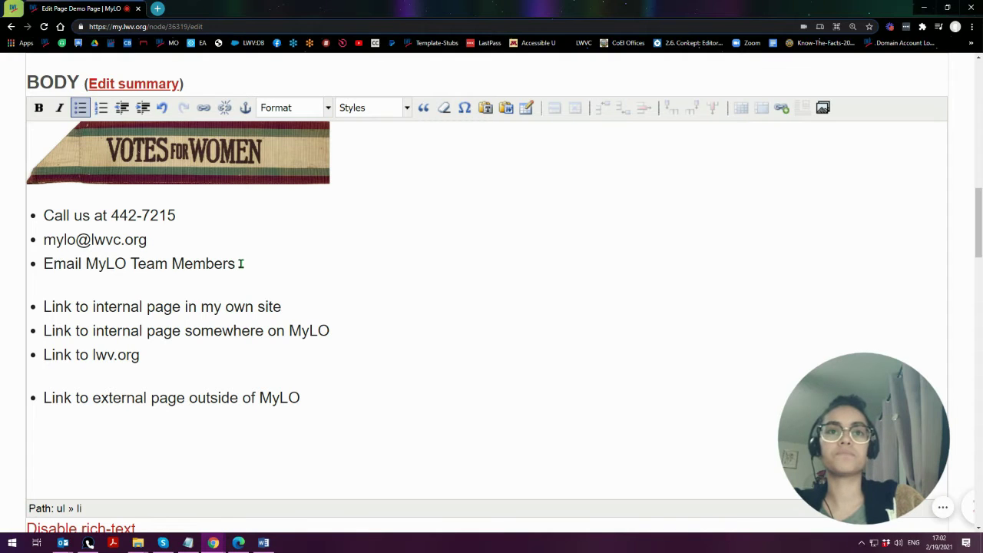
pyautogui.moveTo(241, 264); pyautogui.dragTo(88, 259)
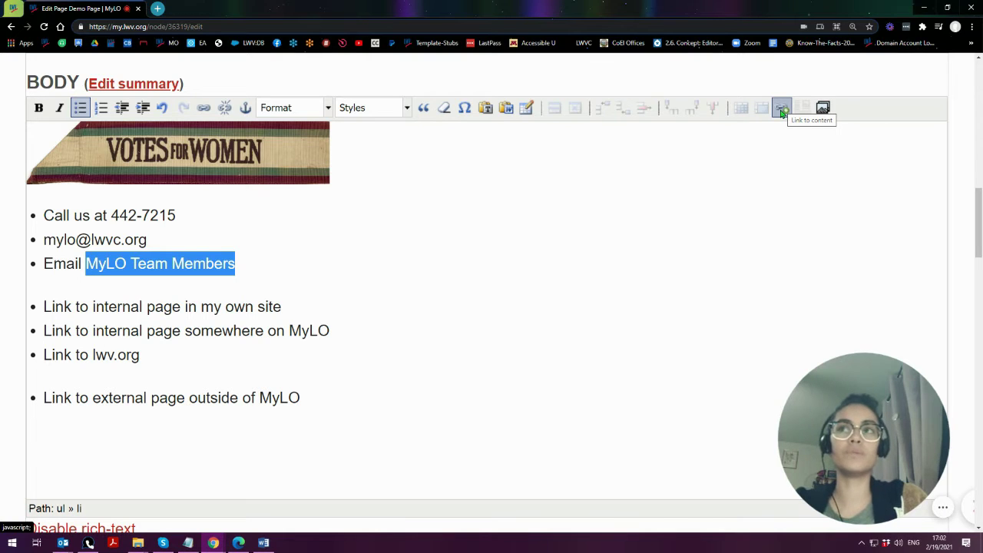
# - Open the link dialog and enter the team's mailto: lwvc.org address as the Link URL
pyautogui.click(203, 109)
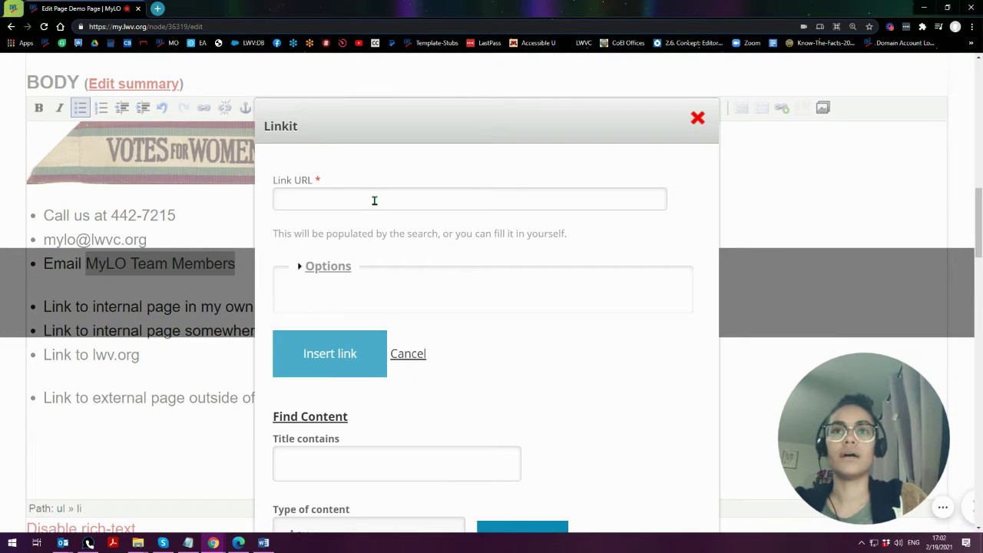
pyautogui.click(373, 201)
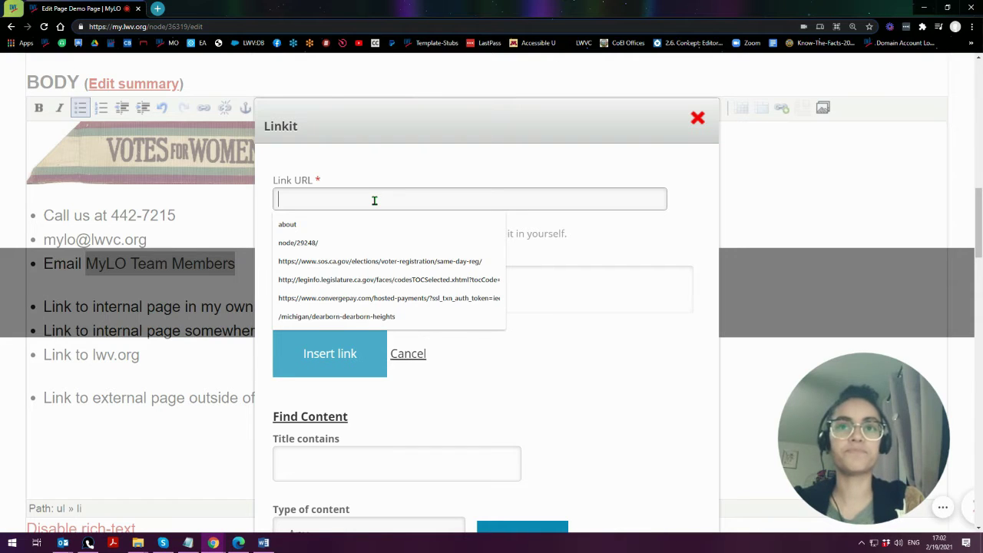
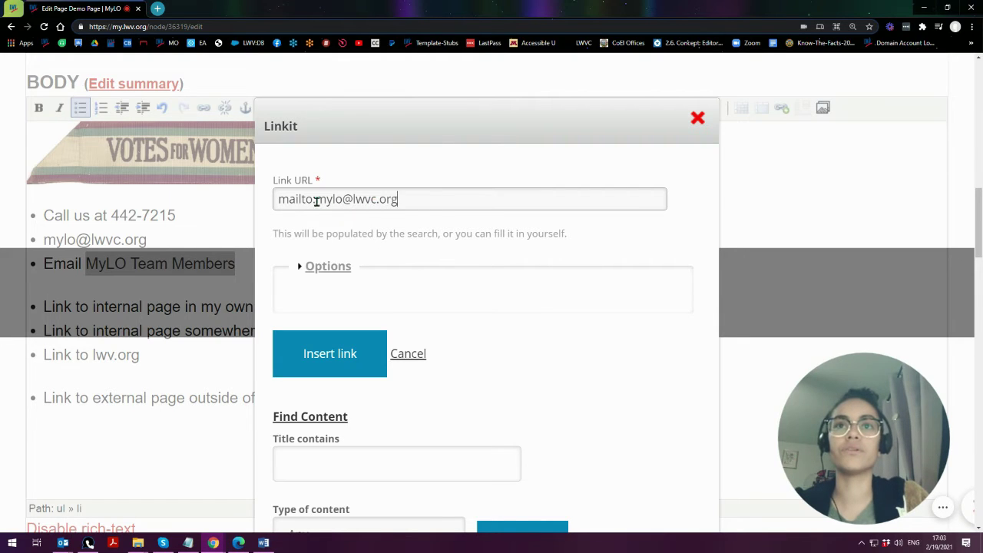
pyautogui.moveTo(316, 202); pyautogui.dragTo(400, 201)
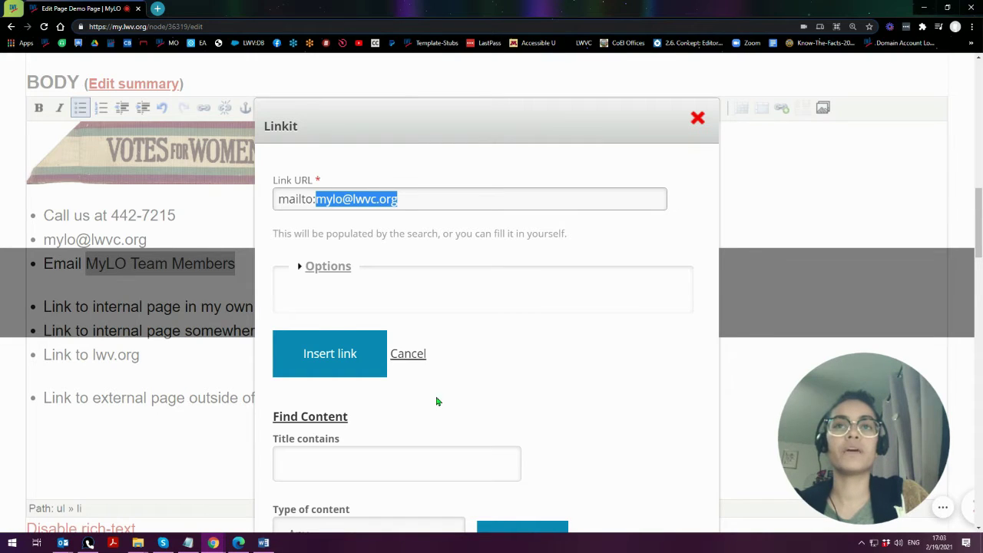
pyautogui.click(323, 268)
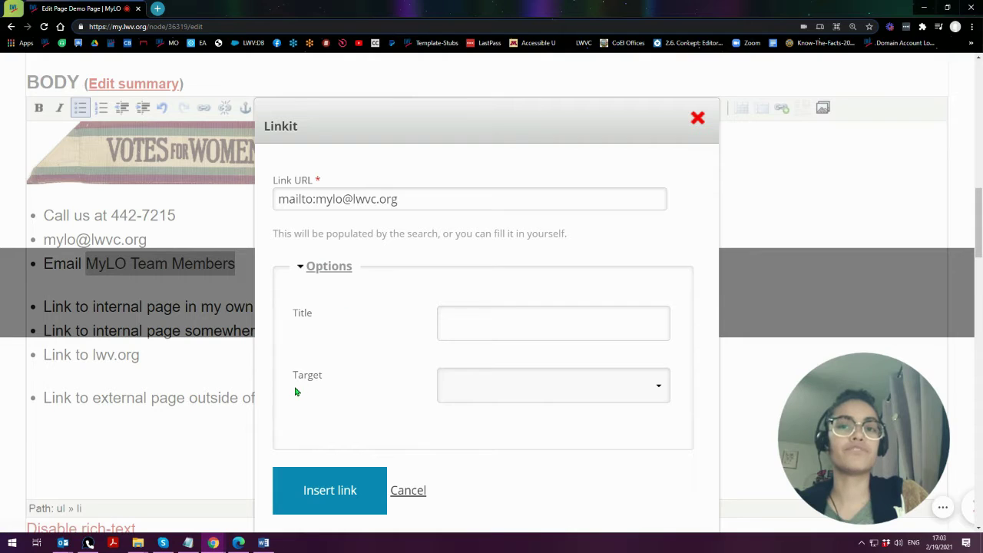
# - Leave the link target at its default, title the link 'Email me', and insert it
pyautogui.click(517, 393)
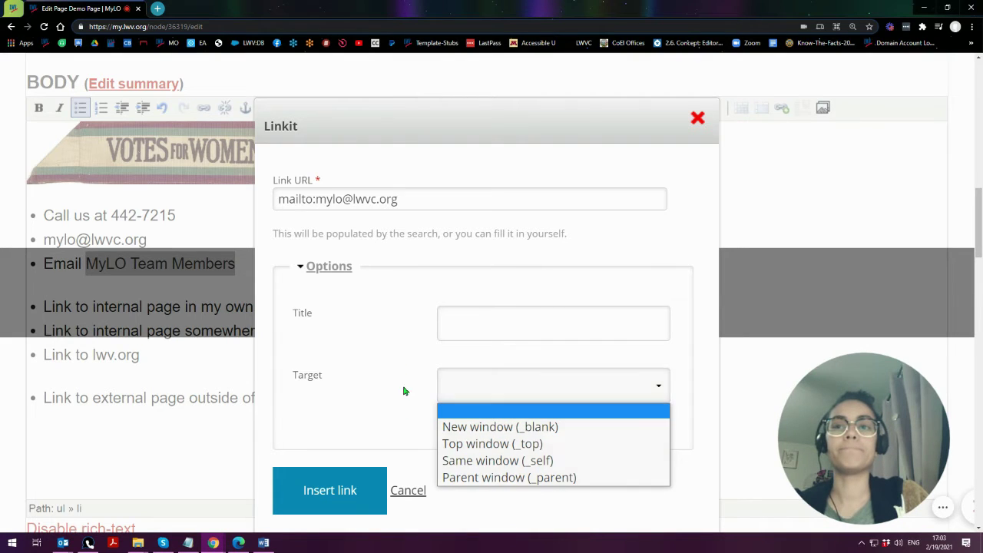
pyautogui.click(403, 339)
pyautogui.click(475, 330)
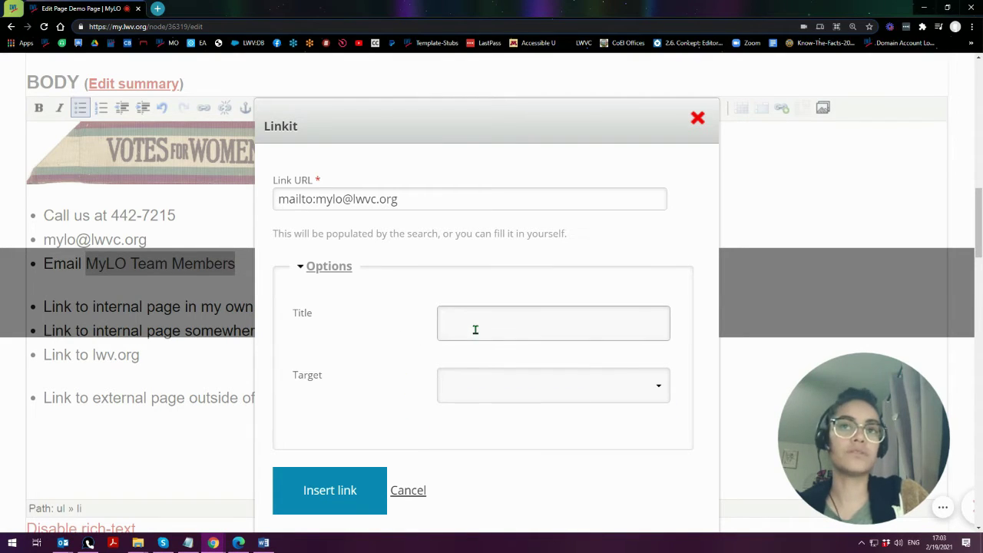
pyautogui.write('Email')
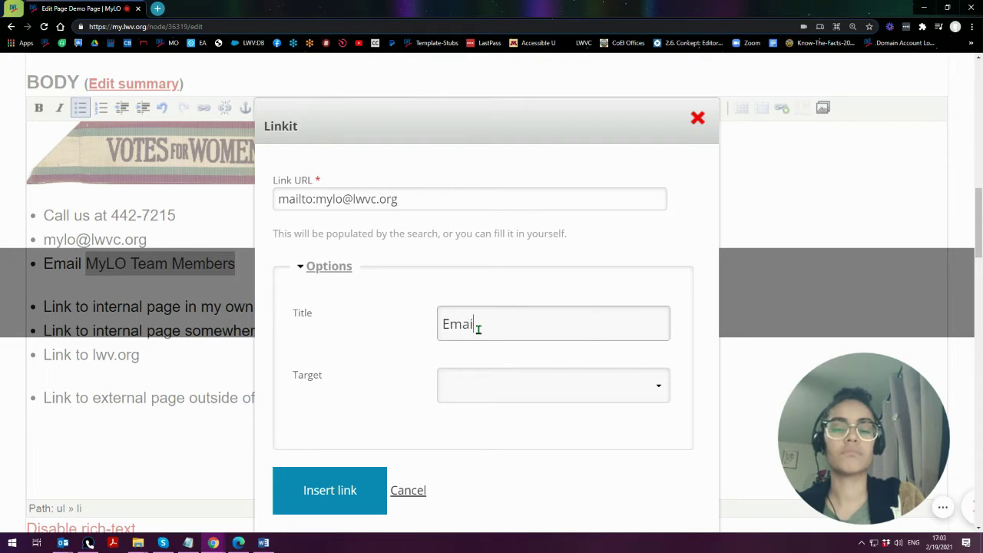
pyautogui.write(' me')
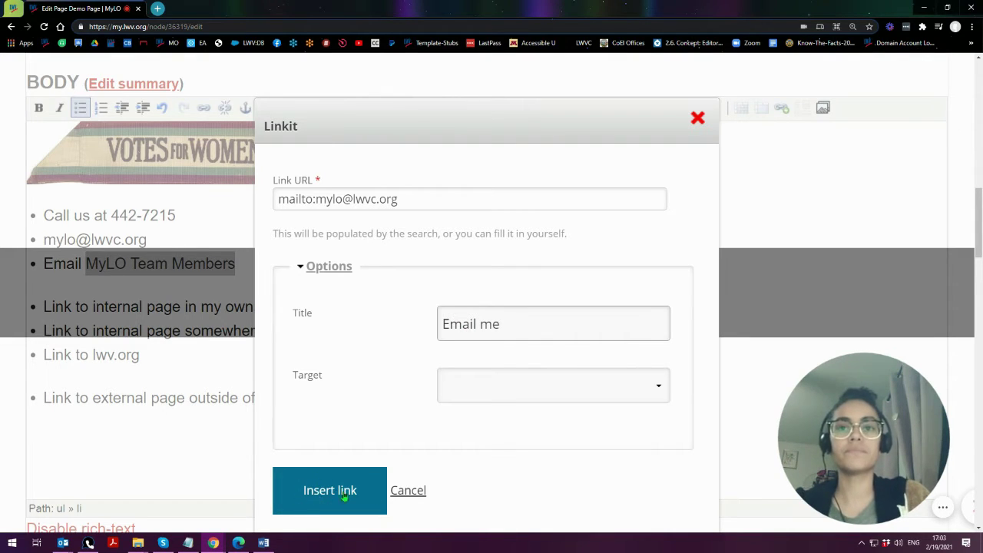
pyautogui.click(336, 493)
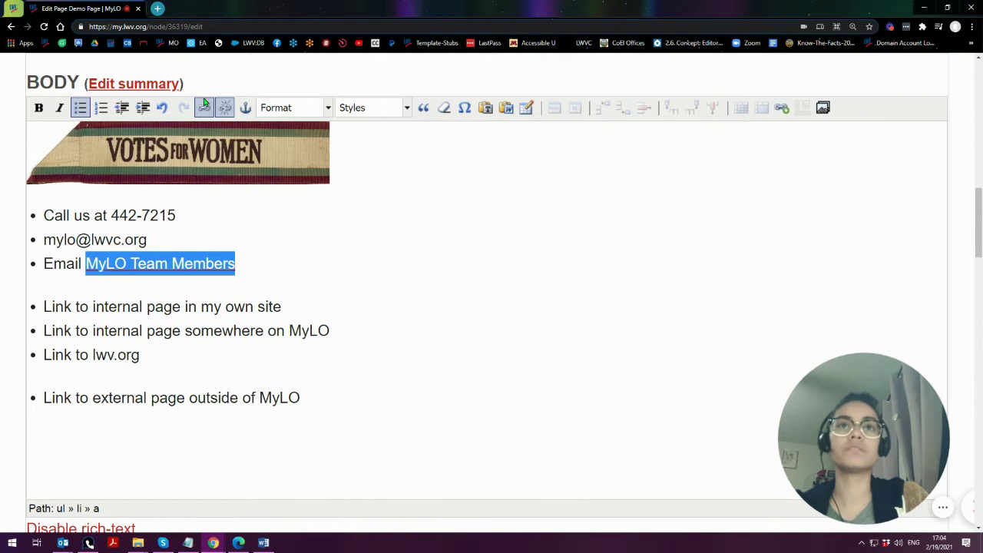
pyautogui.click(783, 111)
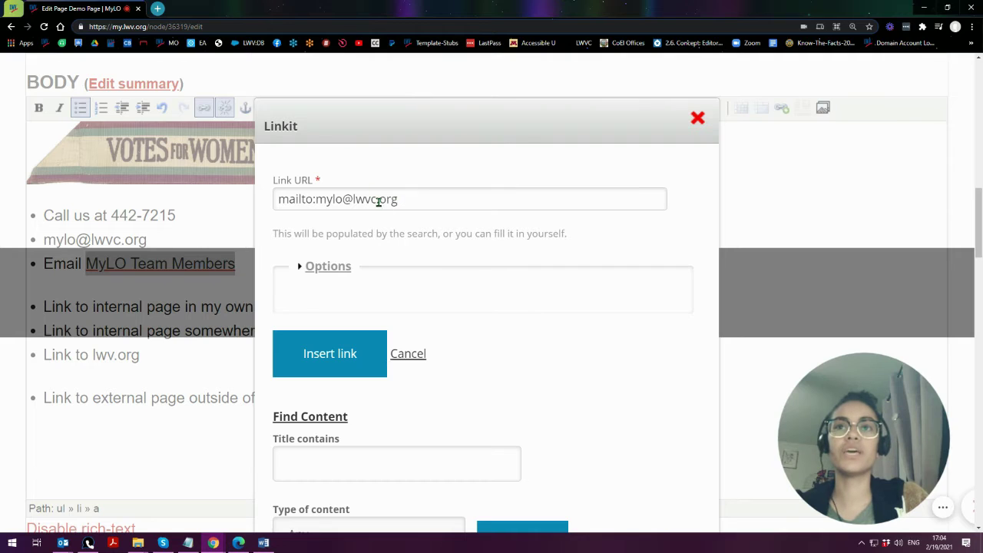
pyautogui.moveTo(341, 199); pyautogui.dragTo(317, 200)
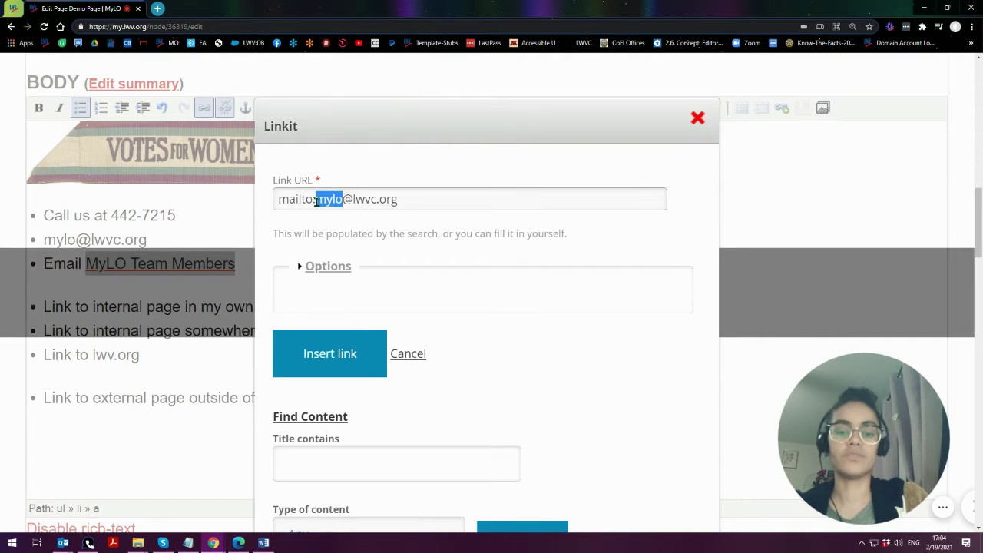
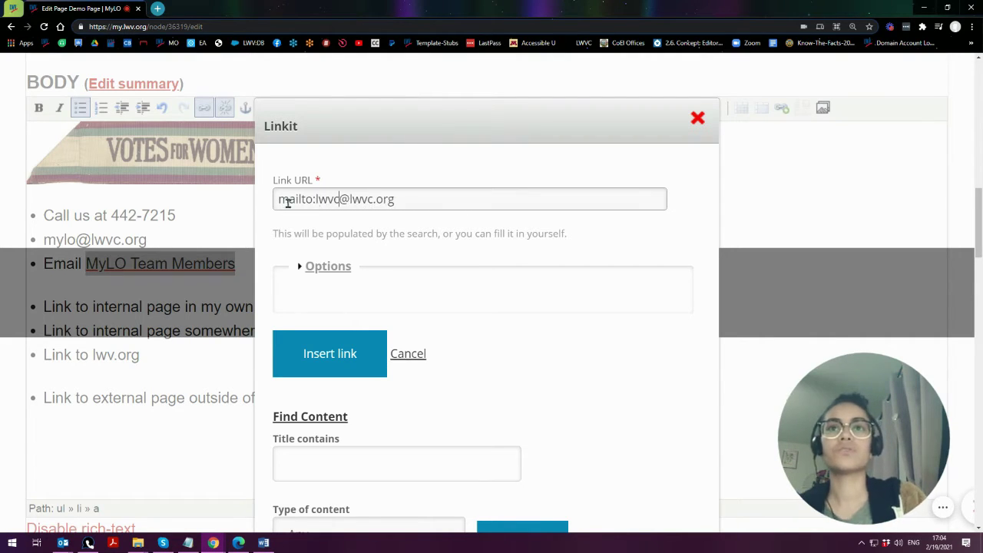
pyautogui.click(321, 355)
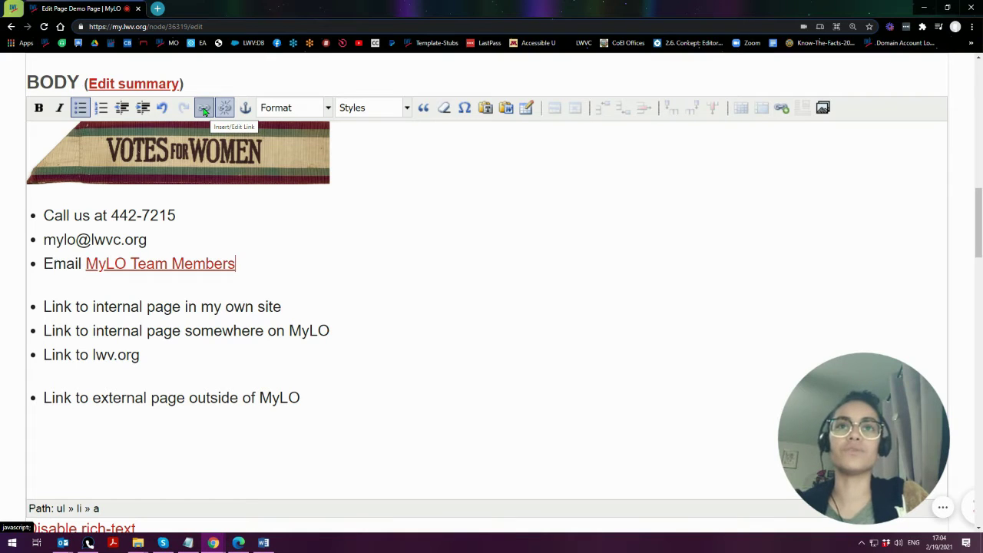
pyautogui.click(204, 110)
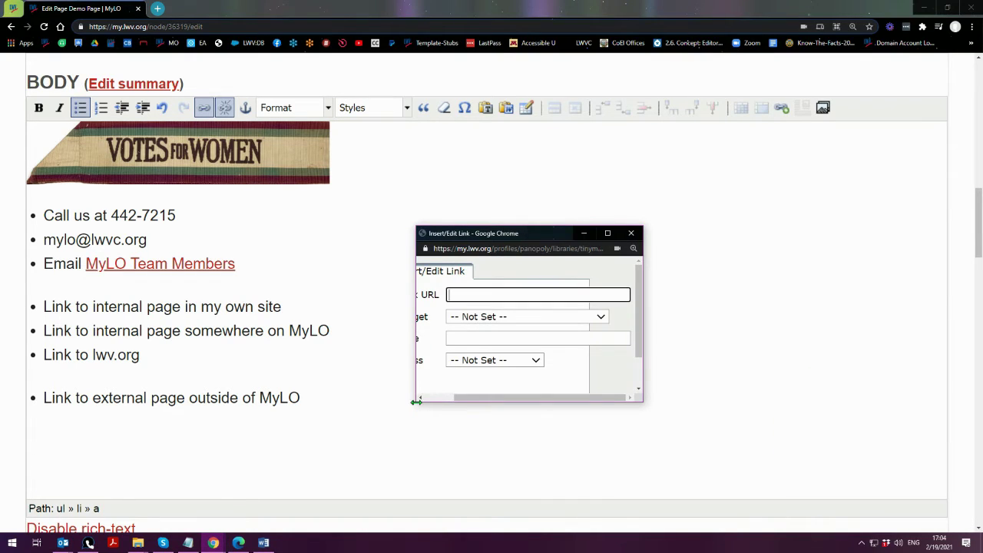
pyautogui.click(631, 233)
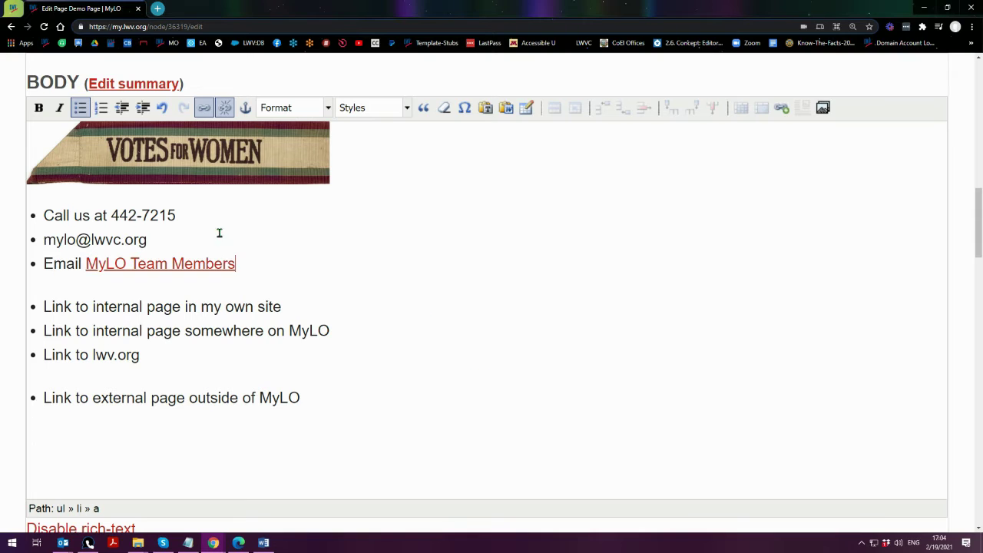
pyautogui.moveTo(87, 265); pyautogui.dragTo(237, 268)
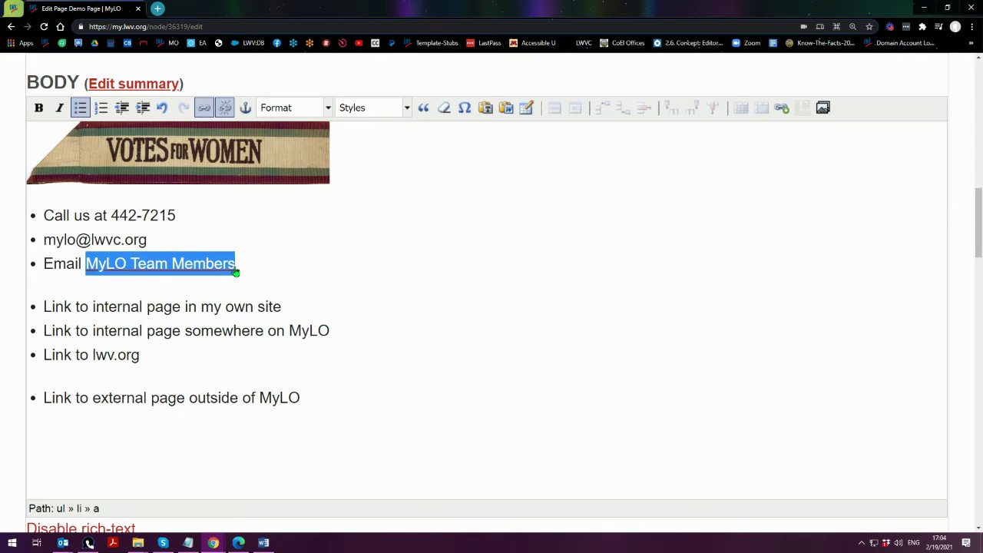
pyautogui.click(206, 110)
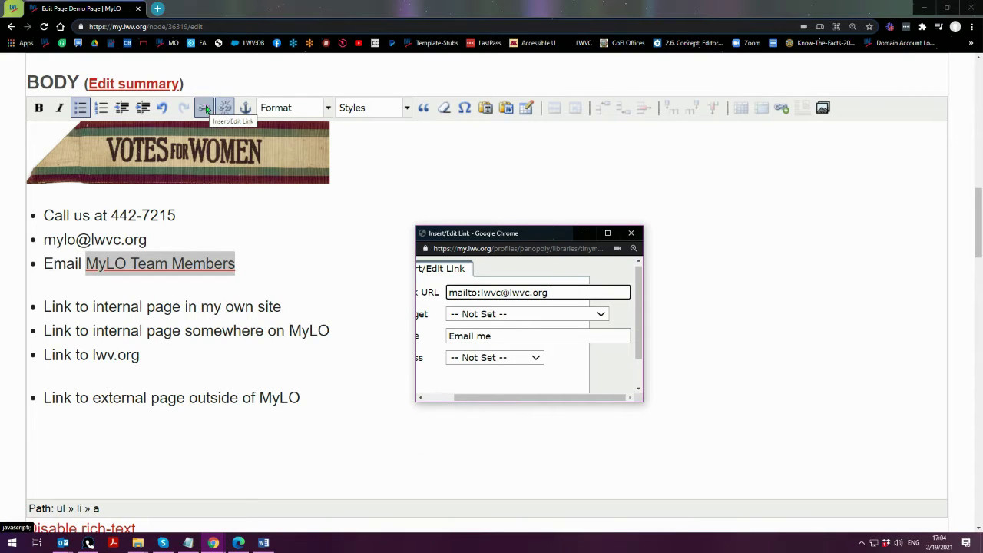
pyautogui.moveTo(415, 400); pyautogui.dragTo(328, 471)
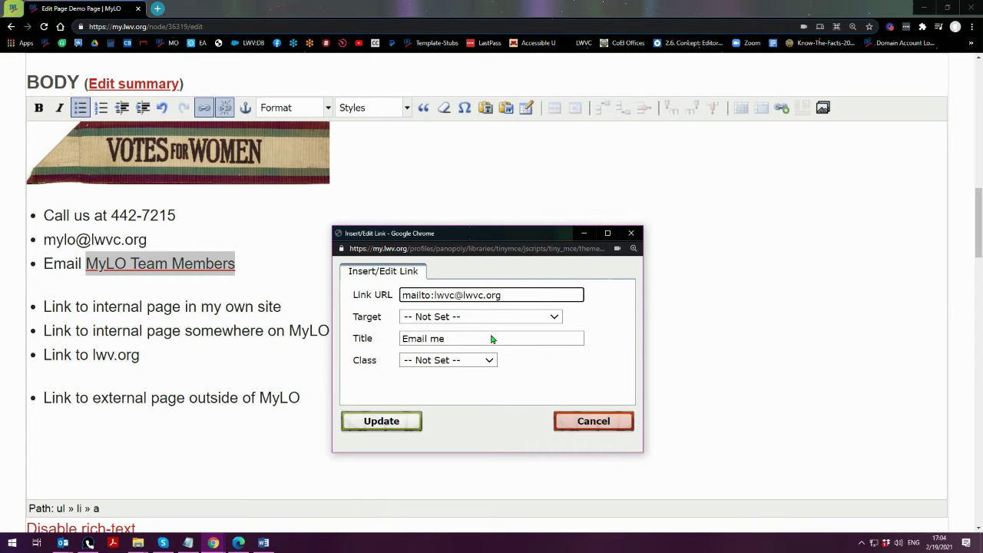
pyautogui.doubleClick(449, 296)
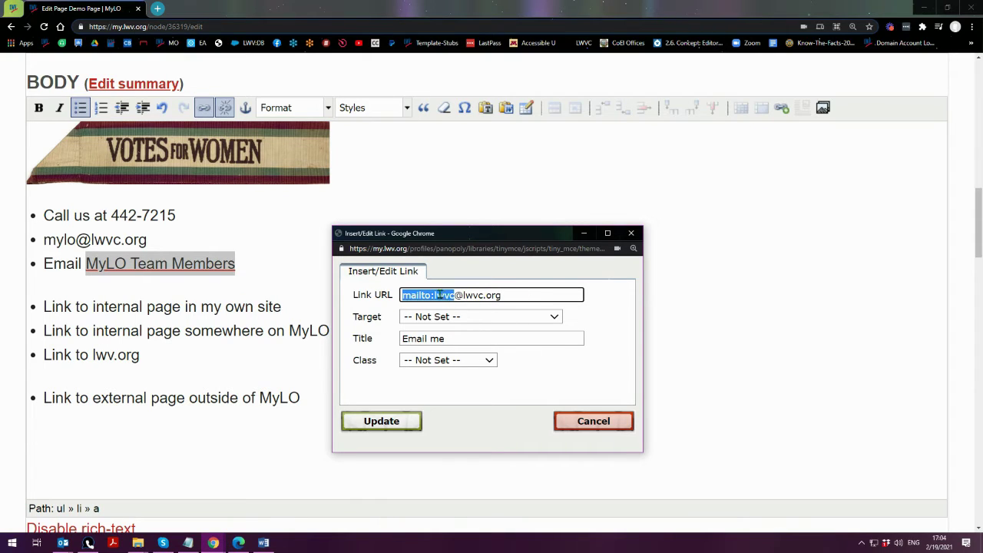
pyautogui.moveTo(435, 295); pyautogui.dragTo(458, 297)
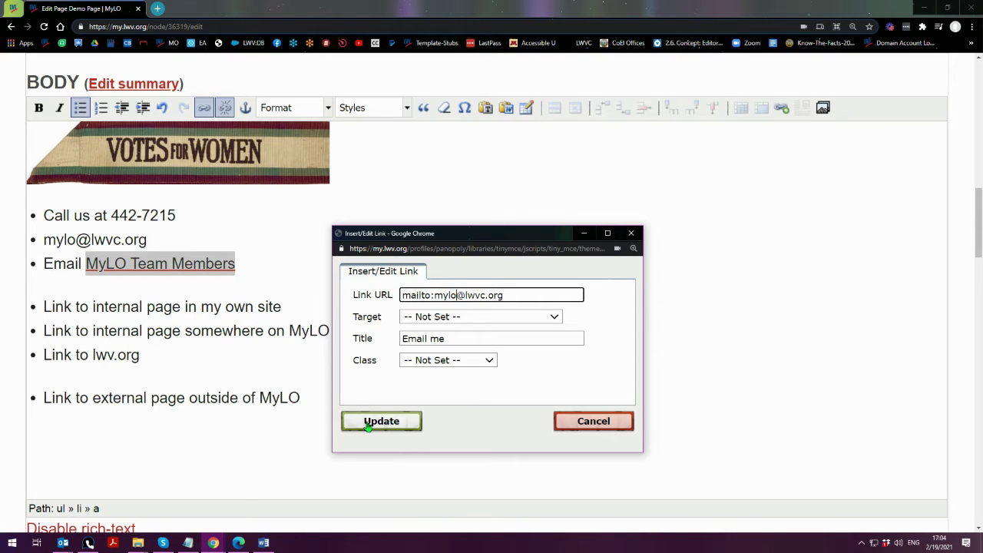
pyautogui.click(381, 424)
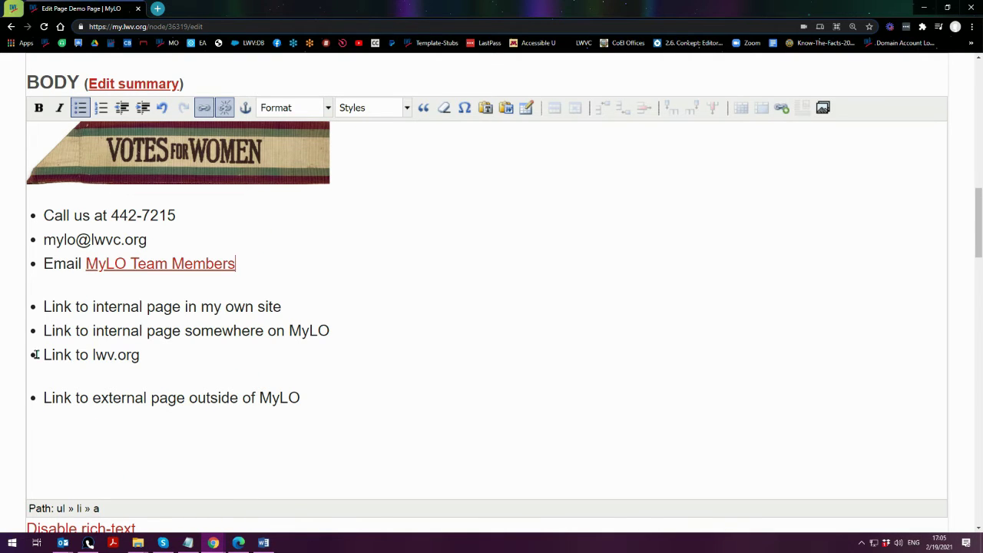
# - Save the Demo Page and test the e-mail address link on the published page
pyautogui.scroll(-20, 11, 375)
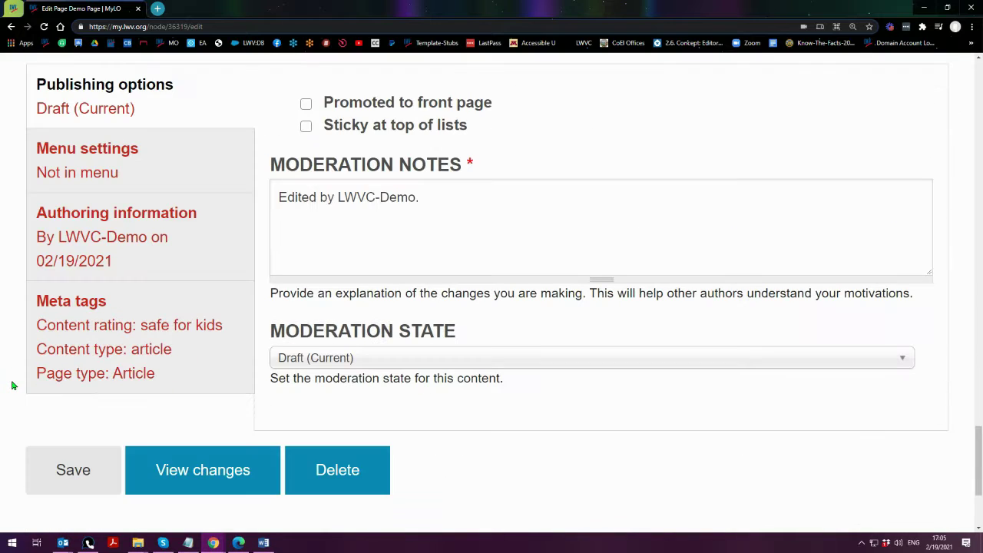
pyautogui.click(58, 486)
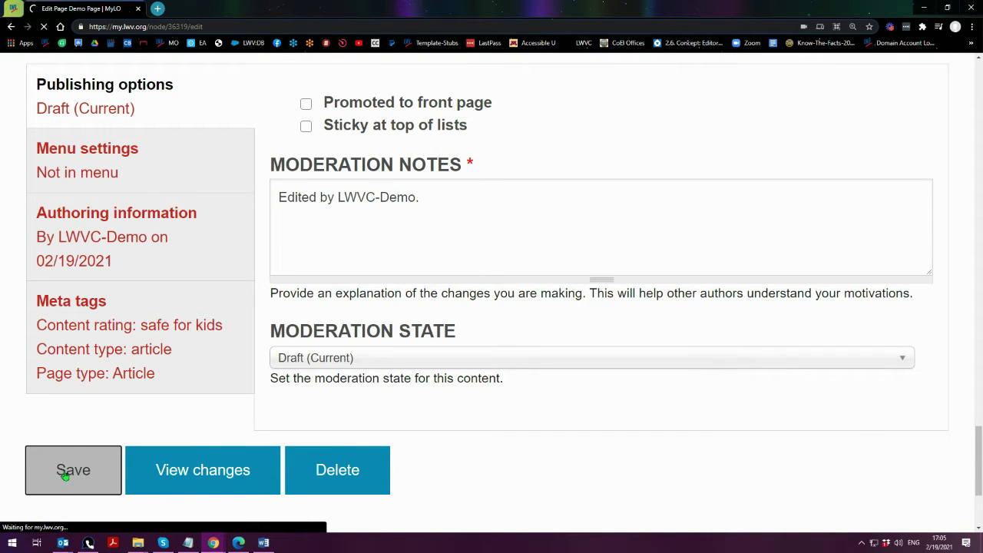
pyautogui.scroll(-4, 530, 365)
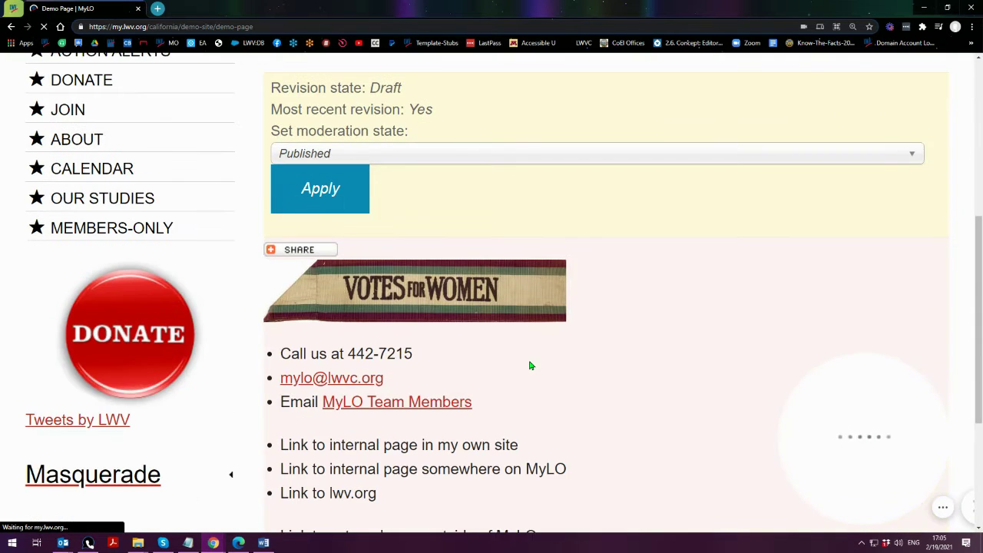
pyautogui.scroll(-1, 530, 366)
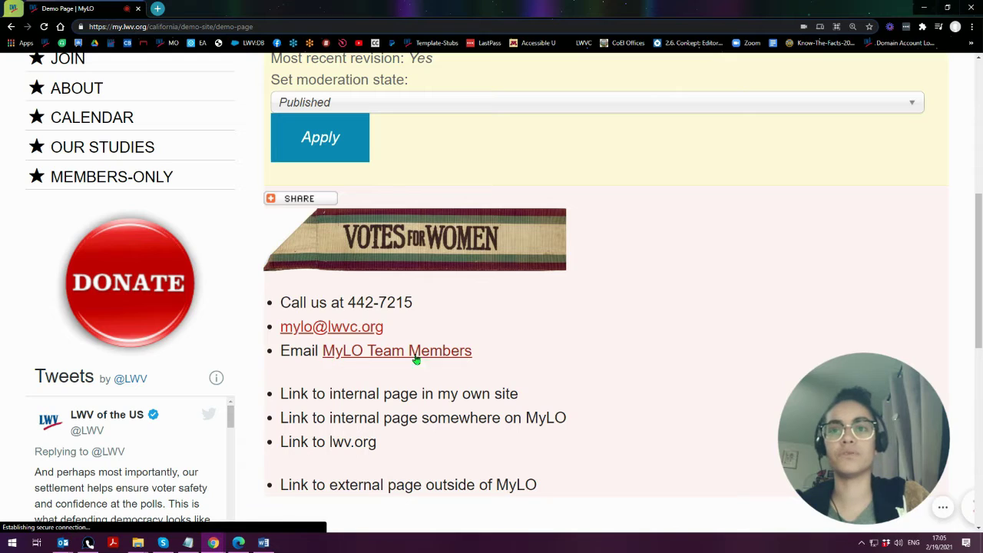
pyautogui.click(354, 331)
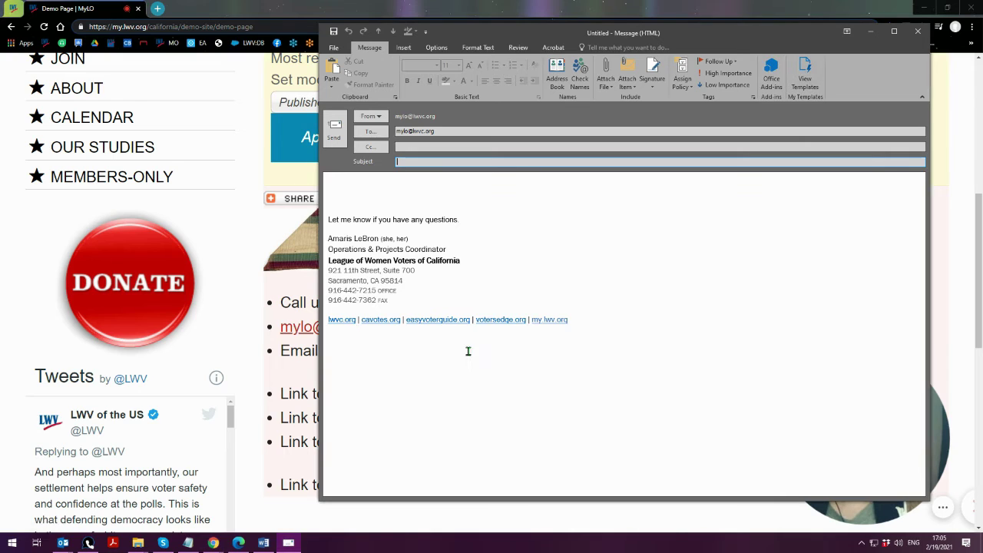
# - Discard both Outlook test messages without saving, testing the MyLO Team Members link in between
pyautogui.click(917, 30)
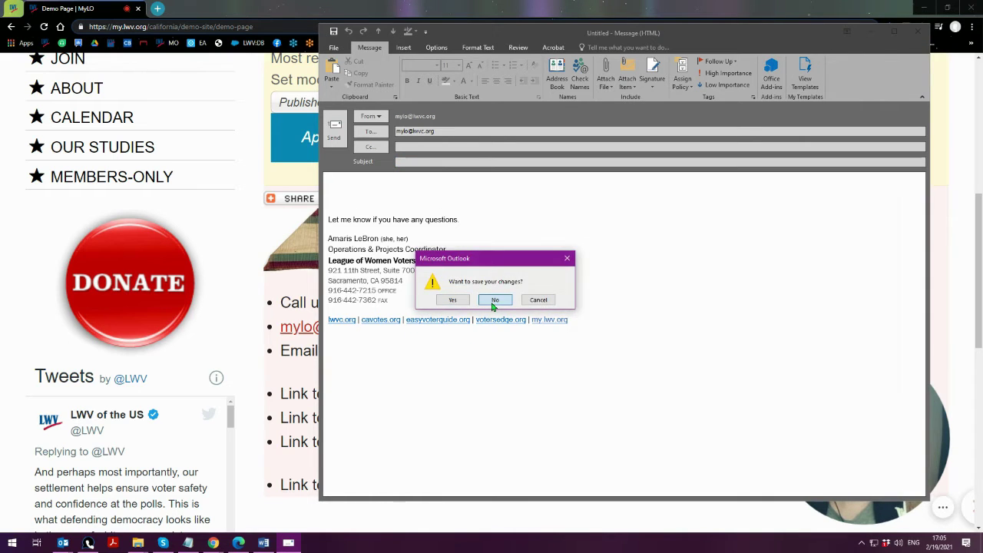
pyautogui.click(492, 303)
pyautogui.click(327, 355)
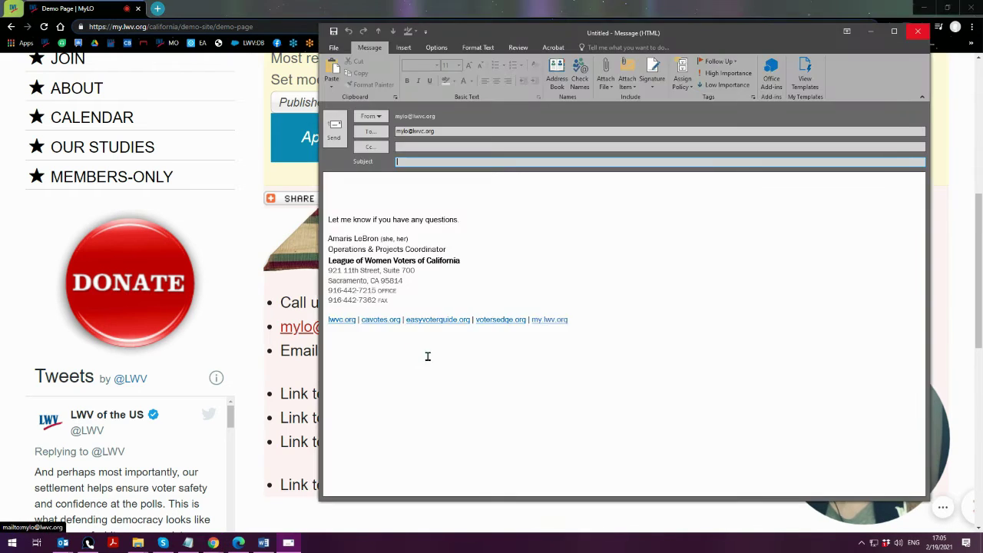
pyautogui.press('Escape')
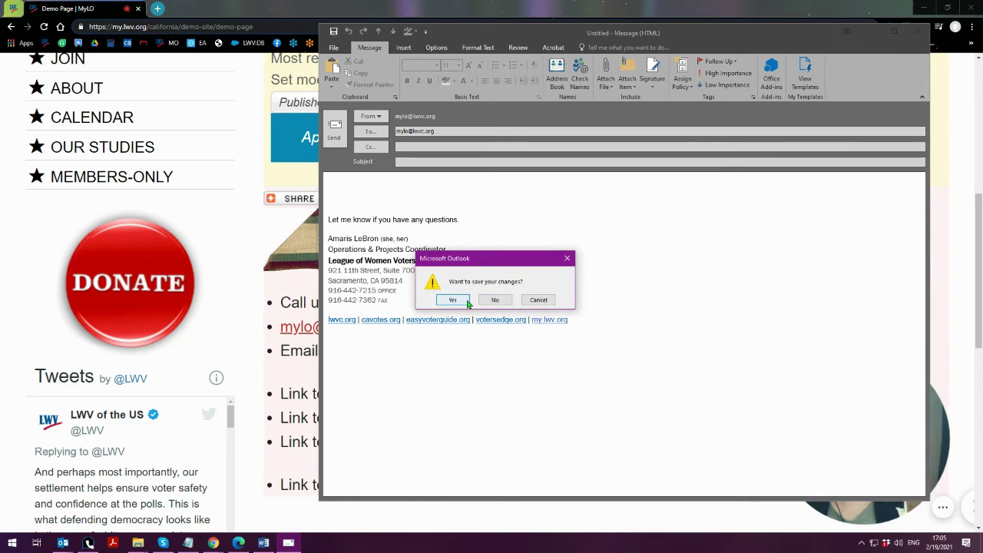
pyautogui.click(494, 302)
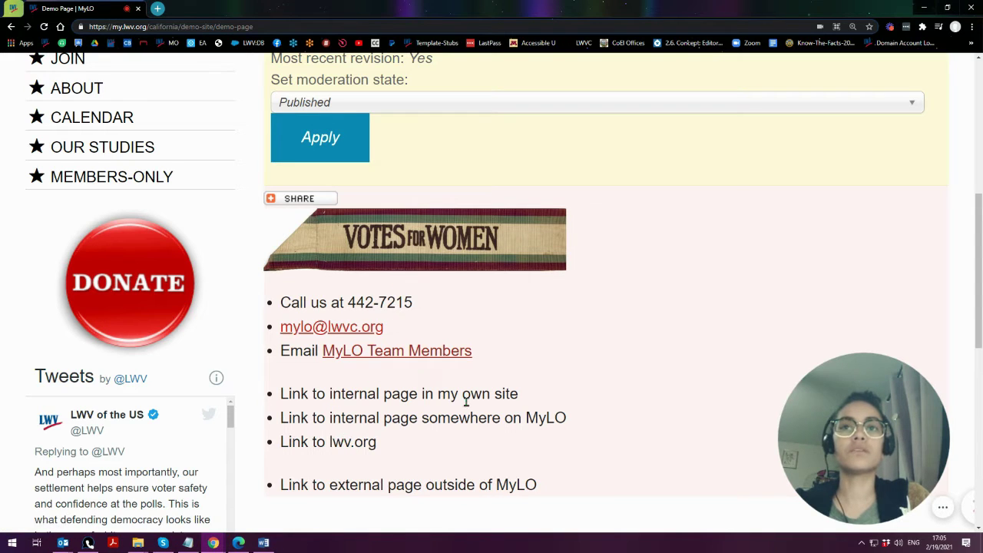
# - Return to the Demo Page's Edit draft view and scroll down to the body editor
pyautogui.scroll(3, 465, 401)
pyautogui.click(415, 202)
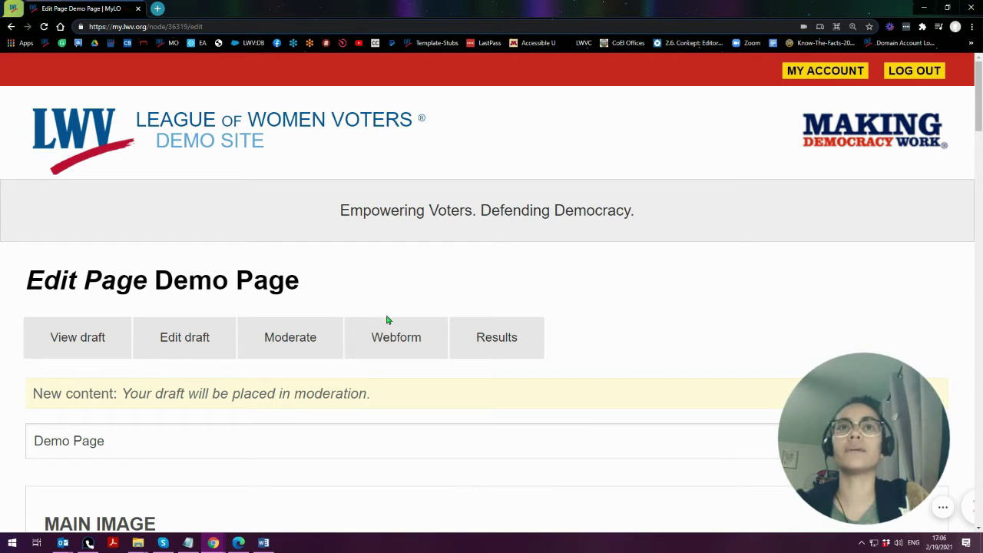
pyautogui.scroll(-10, 366, 309)
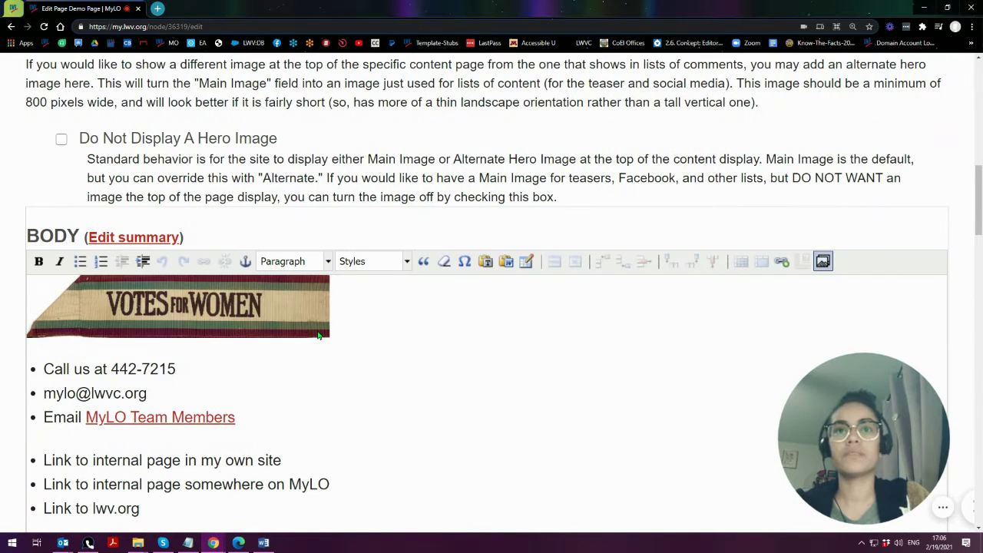
# - Prefix the Call us phone number with the 916- area code
pyautogui.click(110, 318)
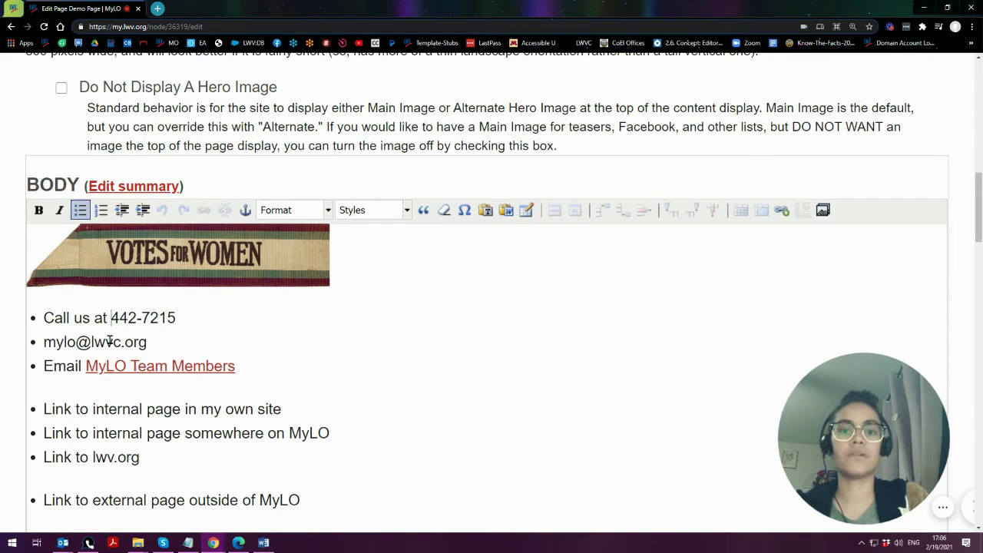
pyautogui.write('916-')
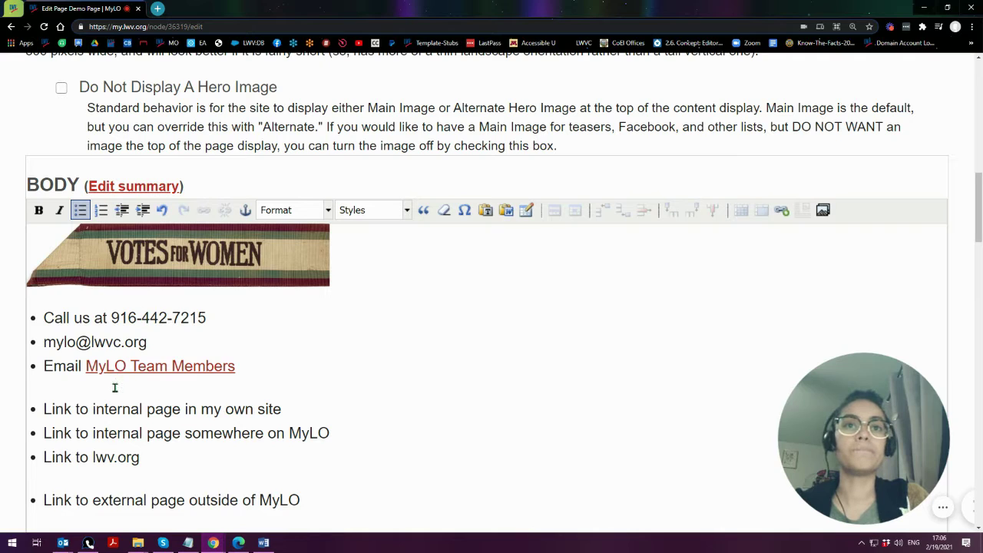
pyautogui.press('BackSpace')
pyautogui.press('BackSpace')
pyautogui.press('BackSpace')
pyautogui.press('BackSpace')
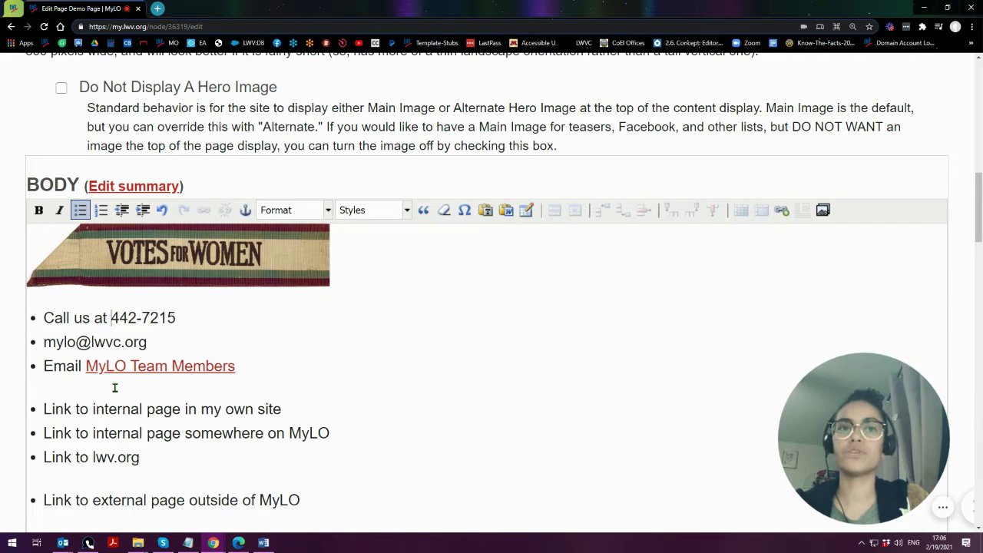
pyautogui.moveTo(111, 317); pyautogui.dragTo(177, 317)
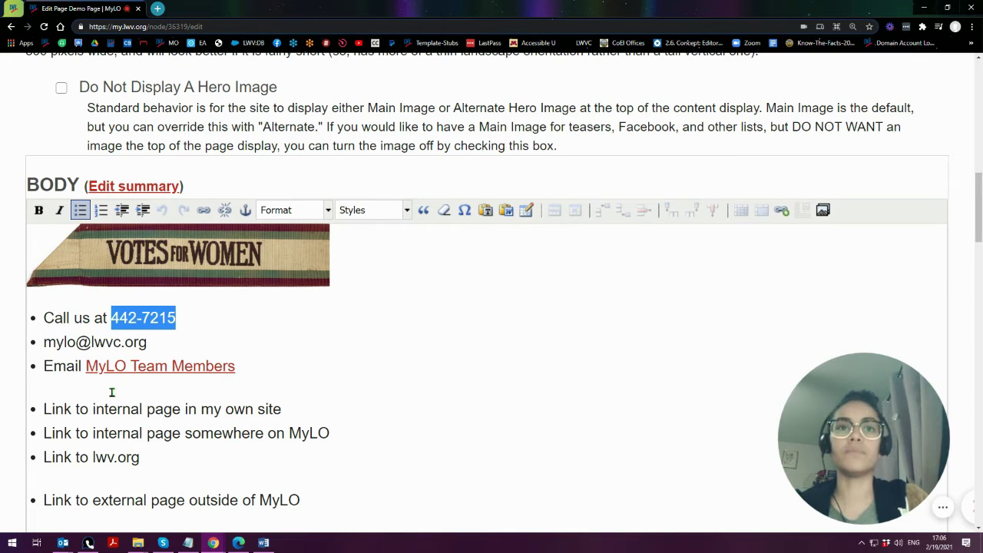
pyautogui.click(192, 320)
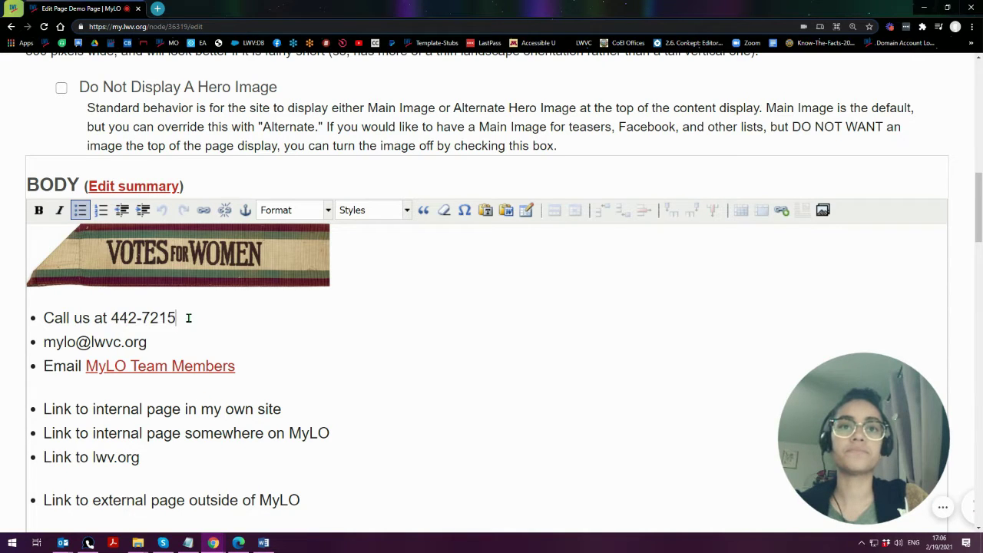
pyautogui.click(111, 318)
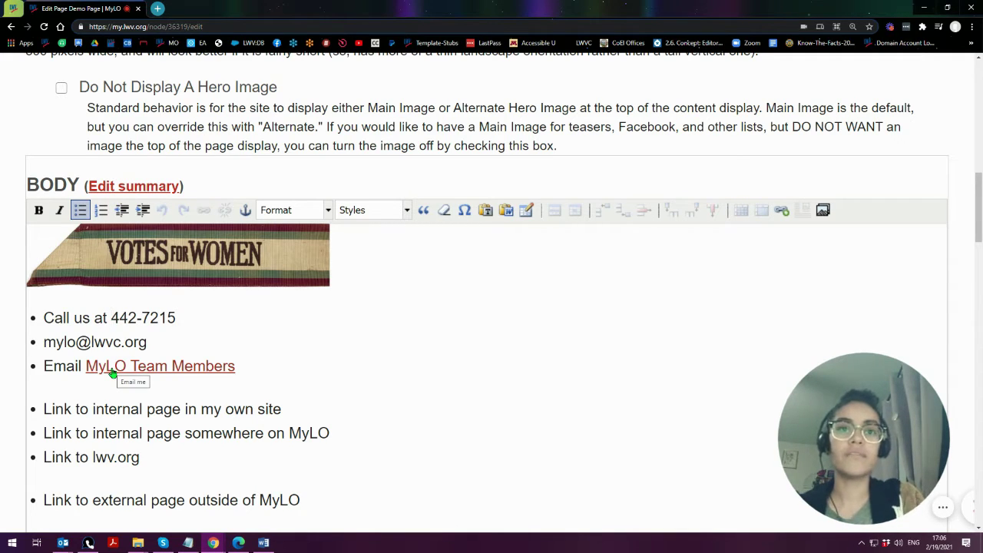
pyautogui.write('916-')
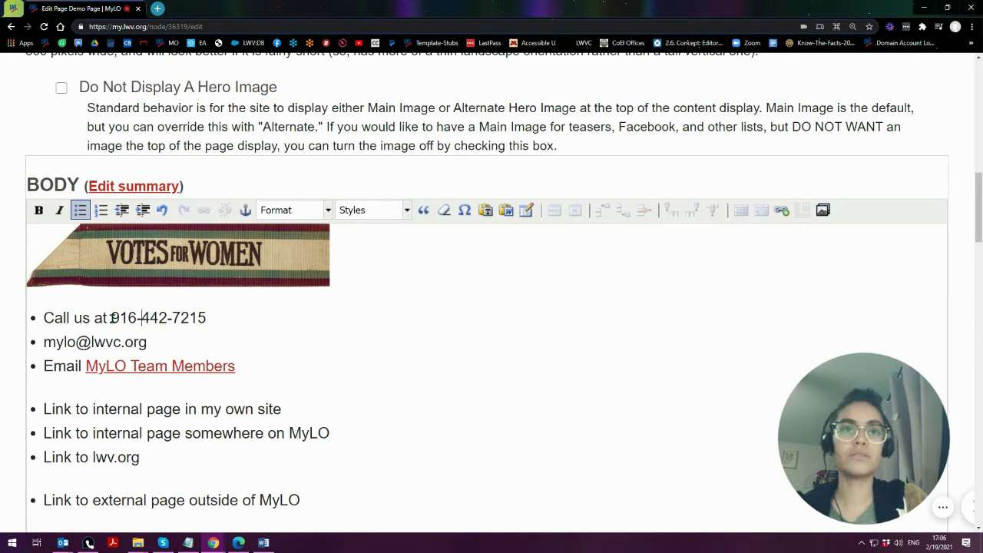
# - Select and copy the full phone number including the area code
pyautogui.moveTo(111, 317); pyautogui.dragTo(206, 317)
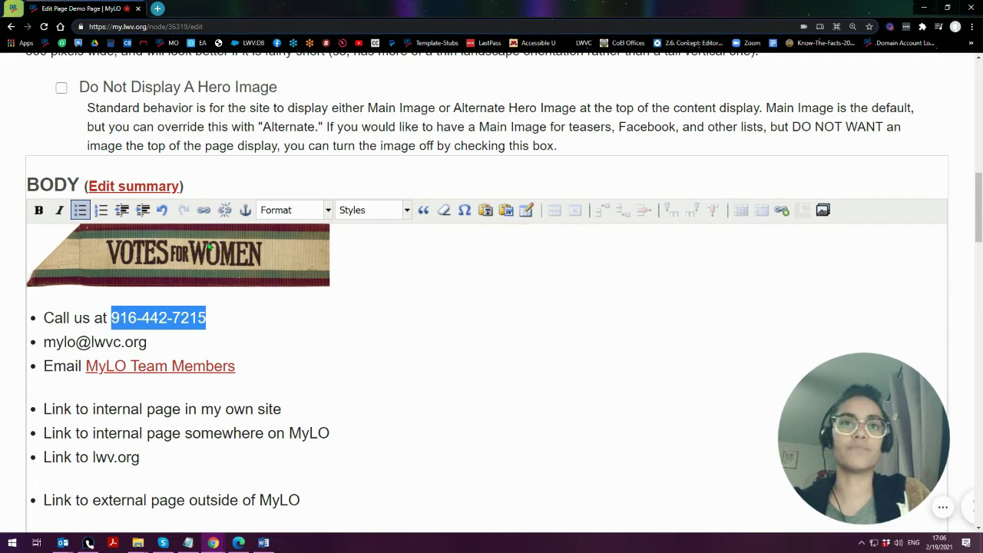
pyautogui.rightClick(158, 319)
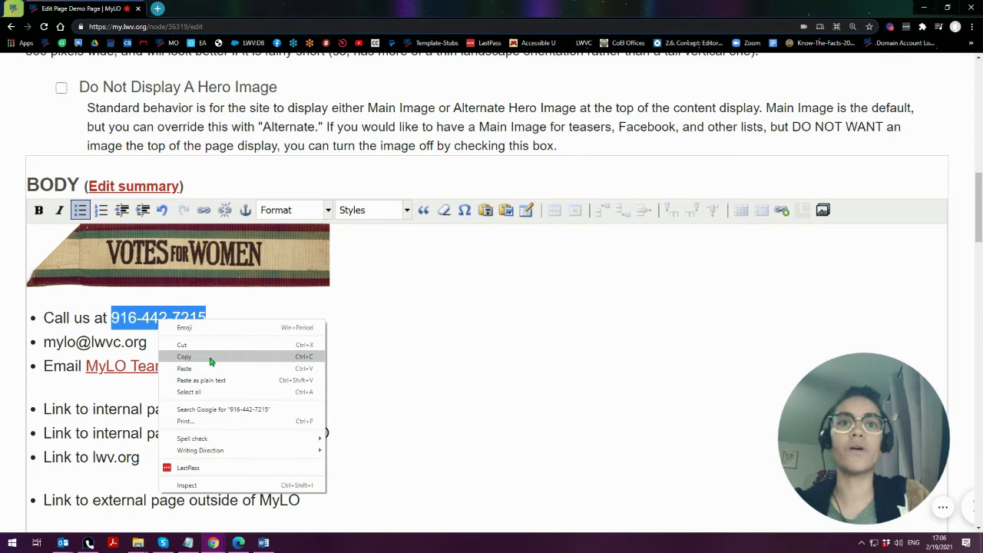
pyautogui.click(211, 357)
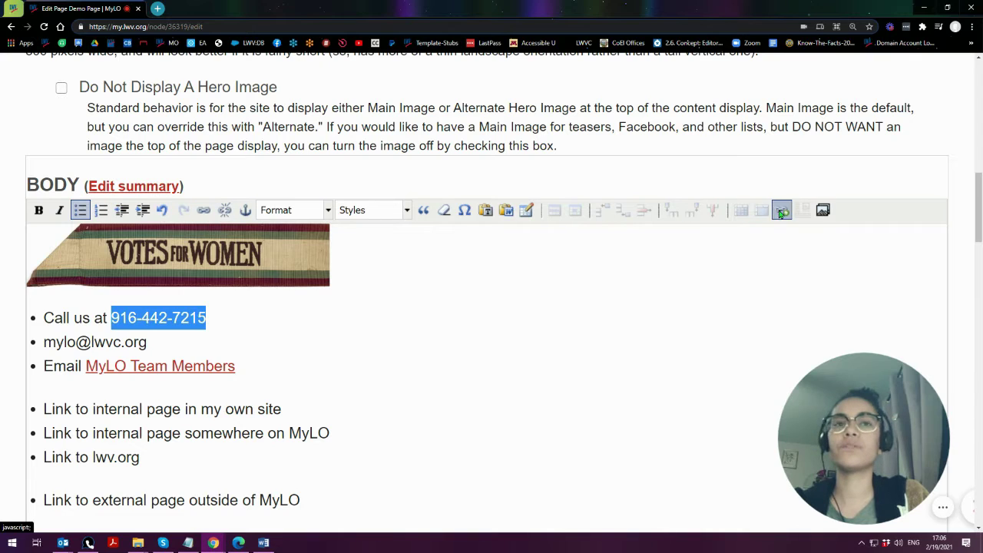
# - Open the link dialog for the phone number and accept the suggested tel: address
pyautogui.click(204, 211)
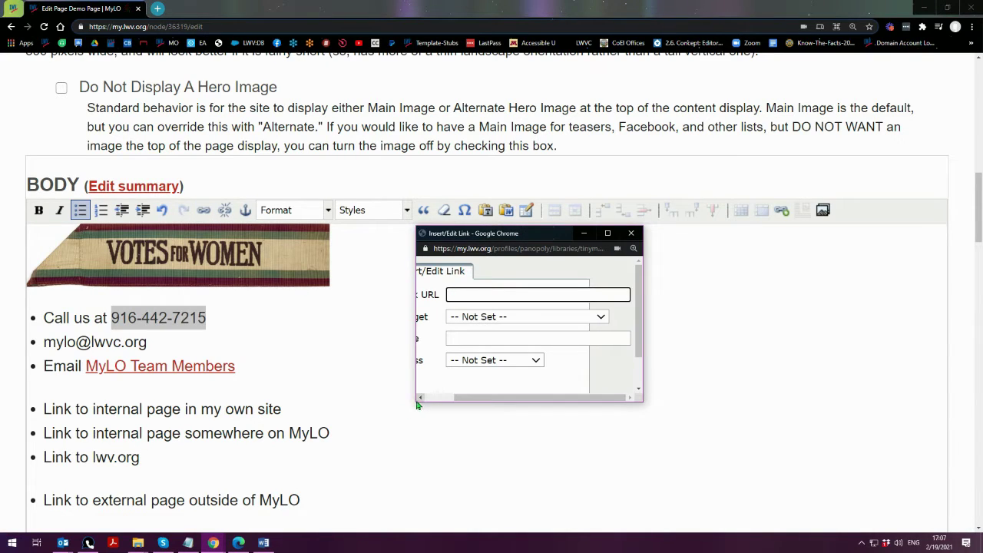
pyautogui.moveTo(414, 401); pyautogui.dragTo(259, 505)
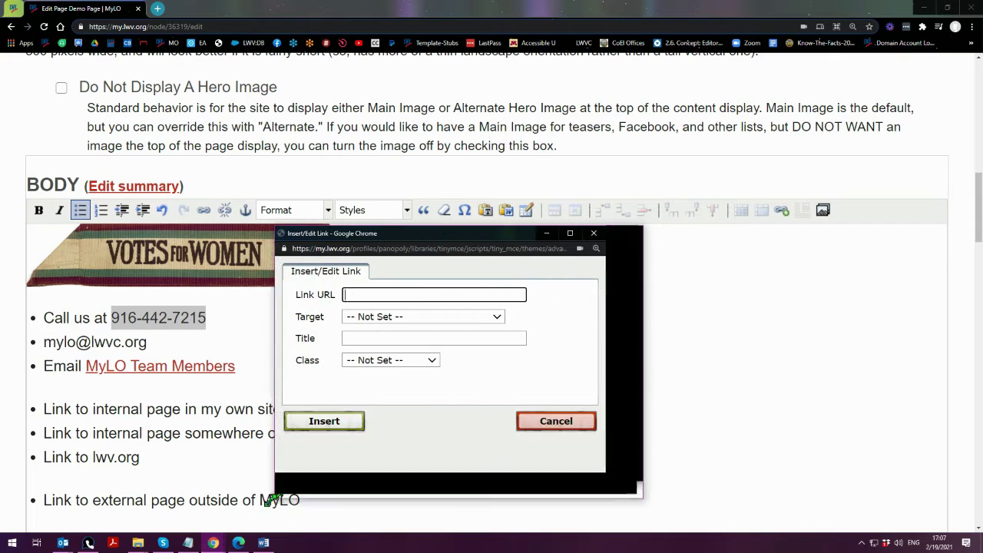
pyautogui.click(346, 296)
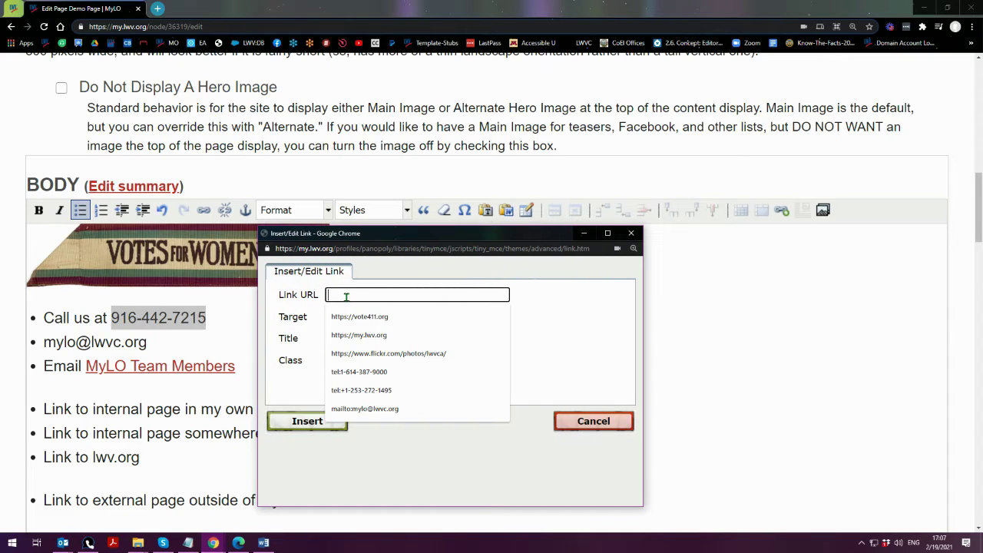
pyautogui.write('tel:')
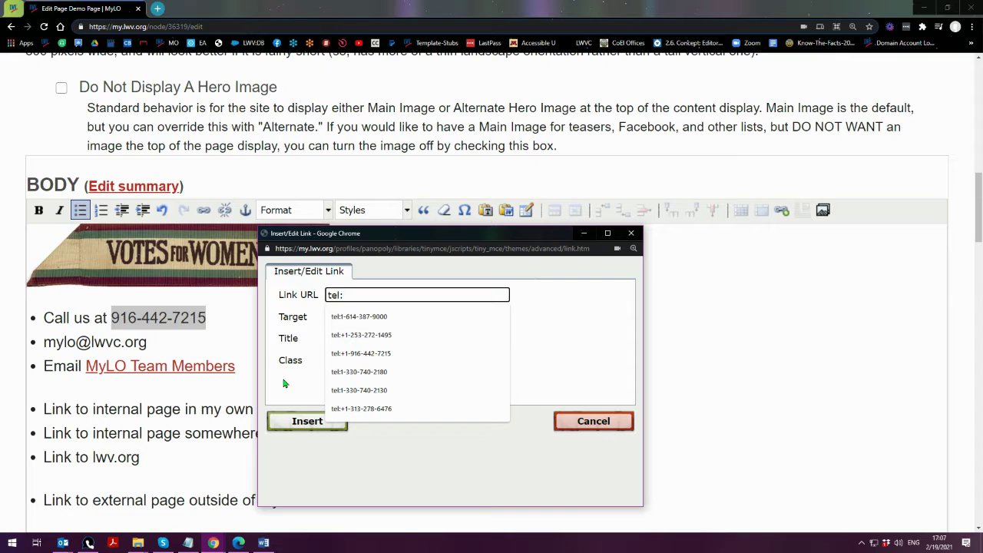
pyautogui.write('+')
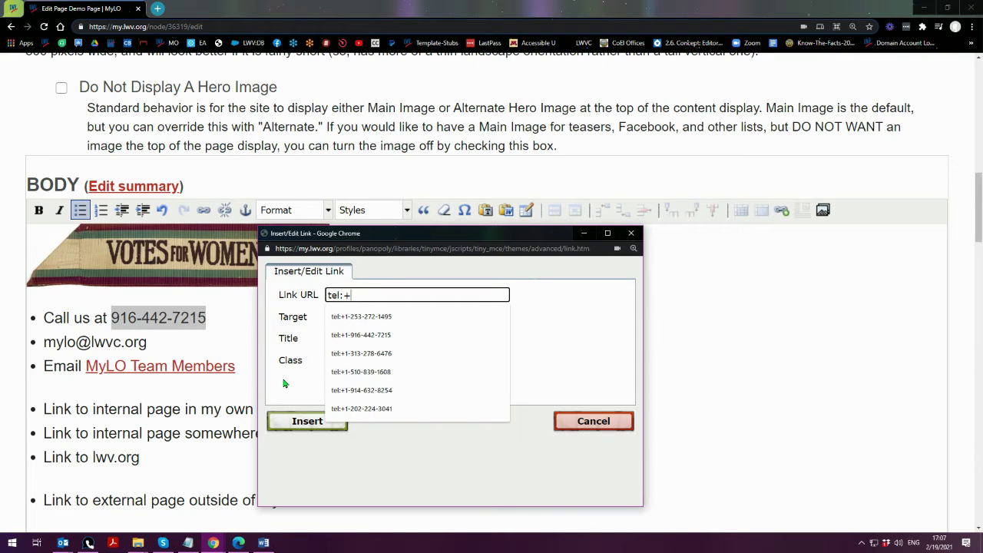
pyautogui.write('1')
pyautogui.press('Down')
pyautogui.press('Down')
pyautogui.press('Return')
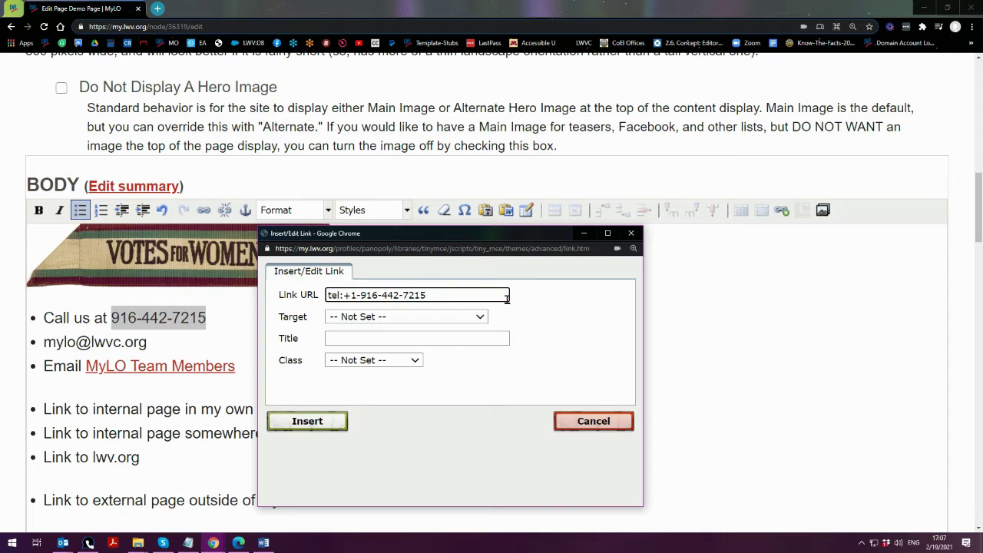
# - Edit the tel: address to start with the +1- country code and insert the link
pyautogui.click(382, 297)
pyautogui.doubleClick(369, 296)
pyautogui.press('Delete')
pyautogui.write('916')
pyautogui.press('Left')
pyautogui.press('Left')
pyautogui.press('Left')
pyautogui.press('Left')
pyautogui.press('BackSpace')
pyautogui.press('Delete')
pyautogui.press('BackSpace')
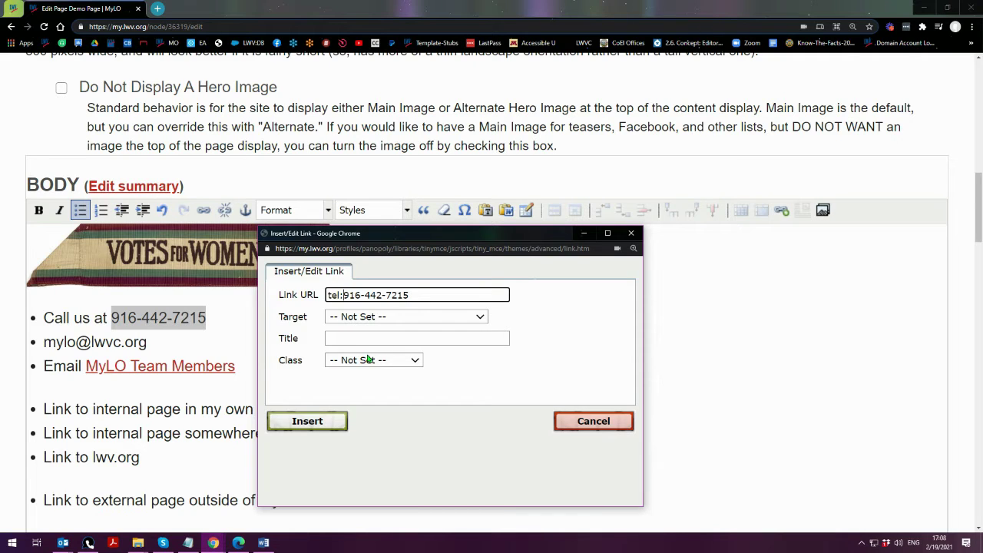
pyautogui.write('+1')
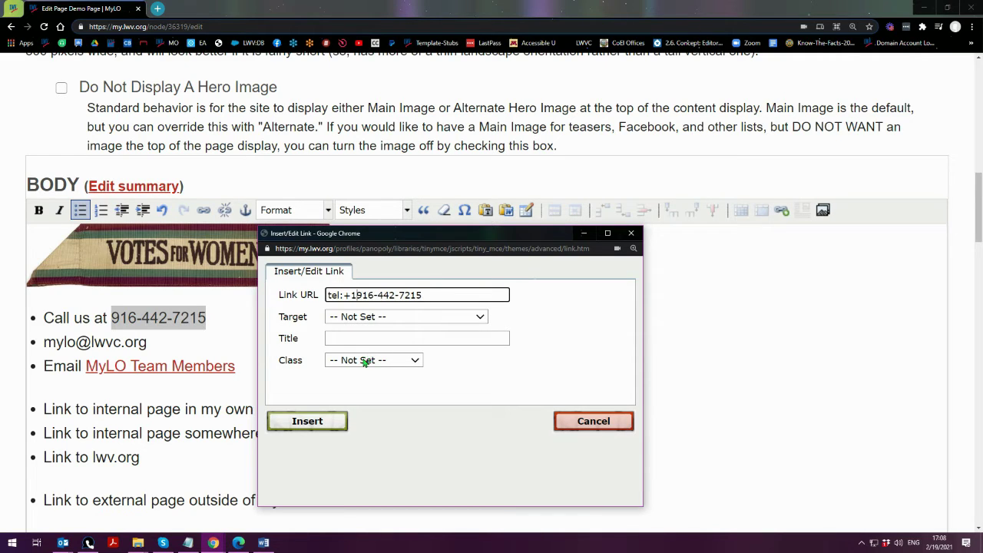
pyautogui.write('-')
pyautogui.click(305, 424)
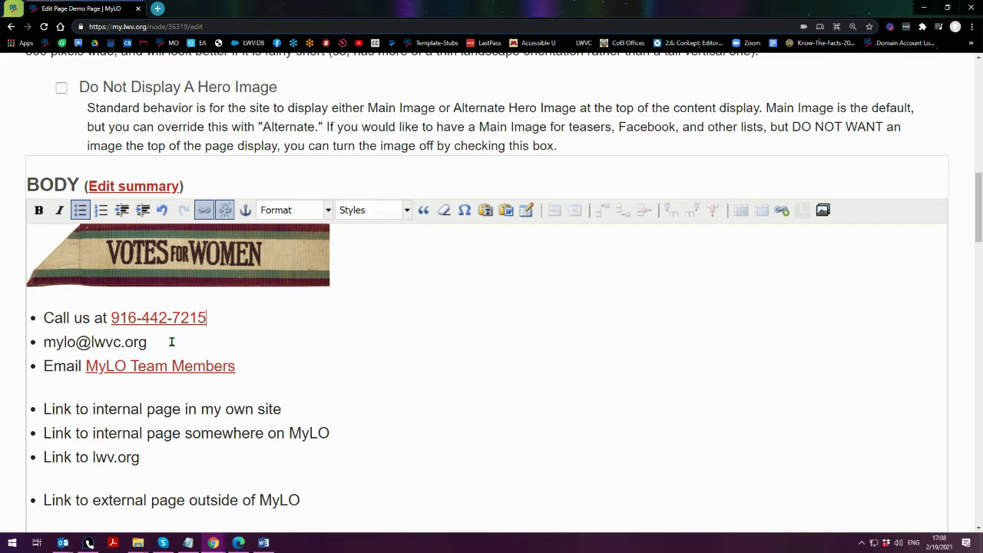
pyautogui.moveTo(90, 318); pyautogui.dragTo(42, 318)
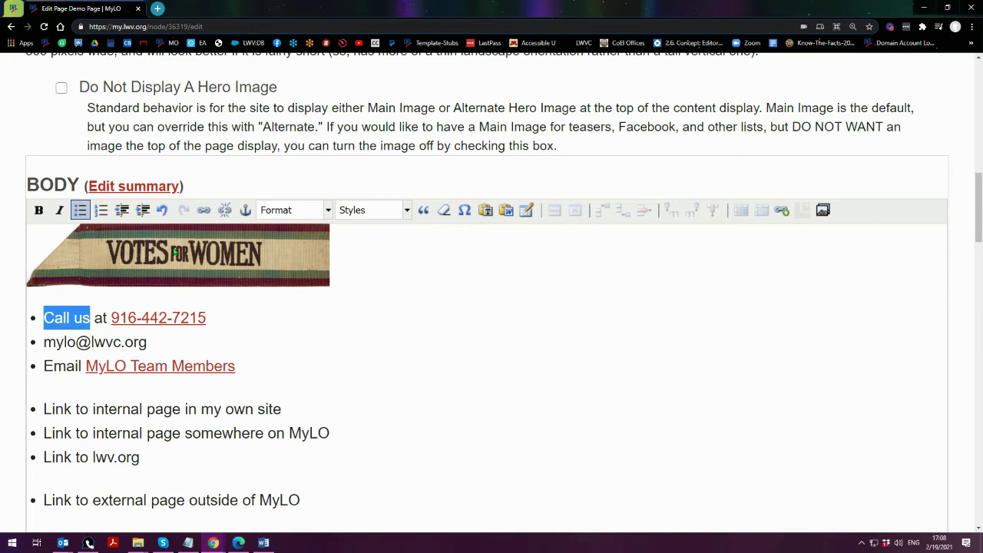
pyautogui.click(175, 252)
pyautogui.moveTo(43, 317); pyautogui.dragTo(90, 320)
pyautogui.click(205, 210)
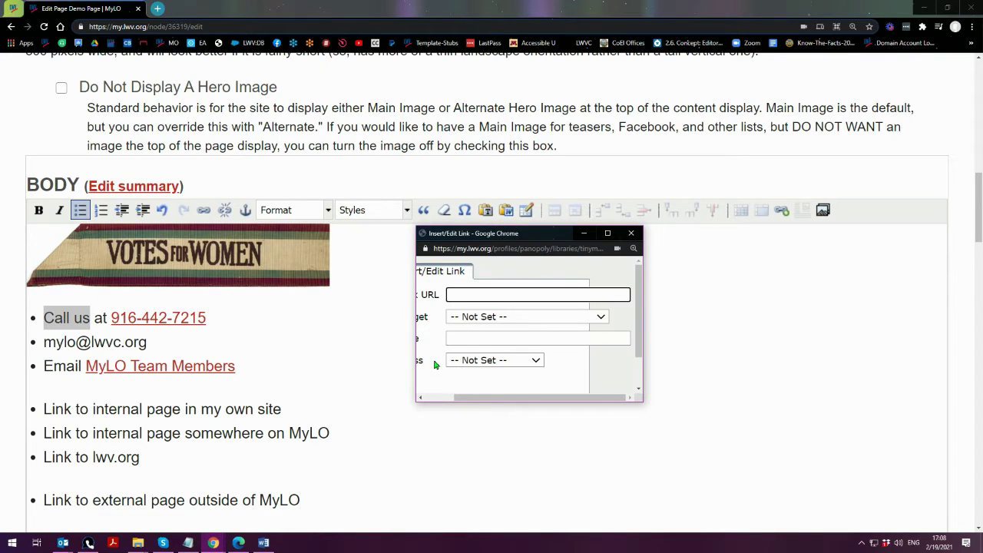
pyautogui.write('tel')
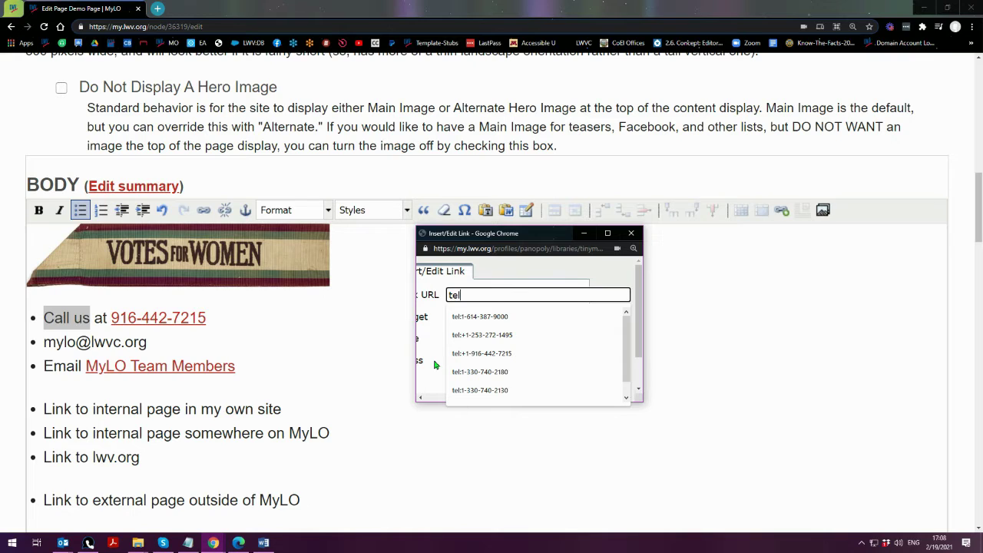
pyautogui.write(':+')
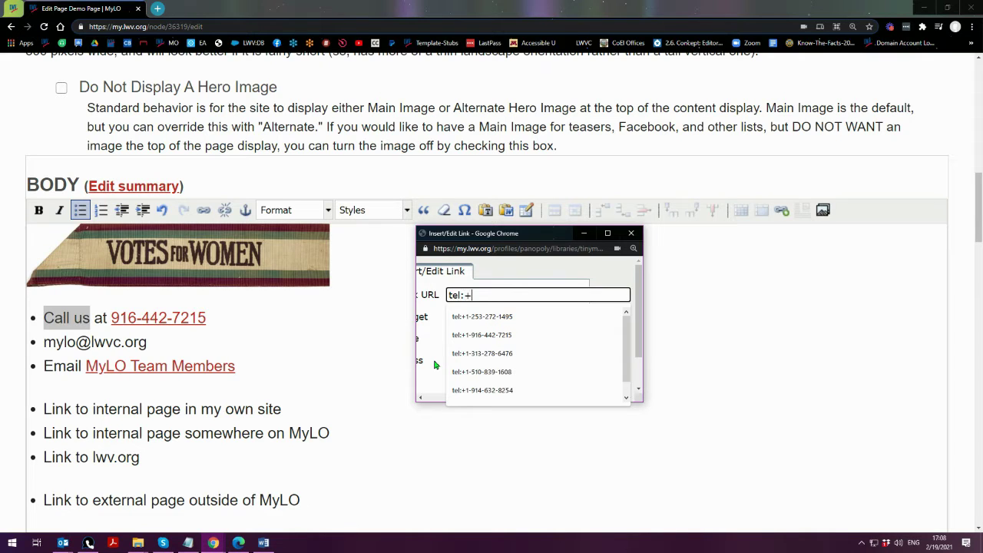
pyautogui.write('1-')
pyautogui.press('Down')
pyautogui.press('Down')
pyautogui.press('Return')
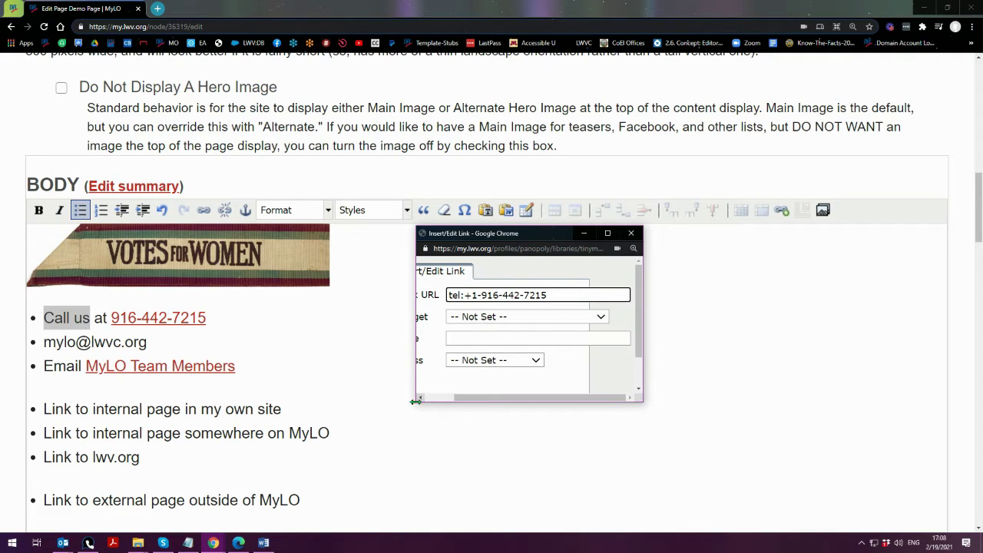
pyautogui.moveTo(415, 401); pyautogui.dragTo(350, 459)
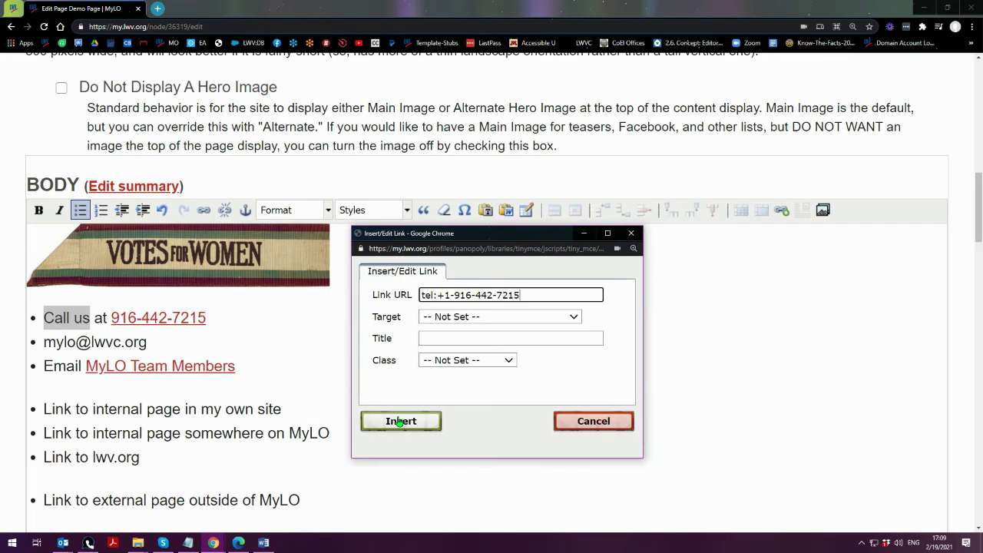
pyautogui.click(400, 422)
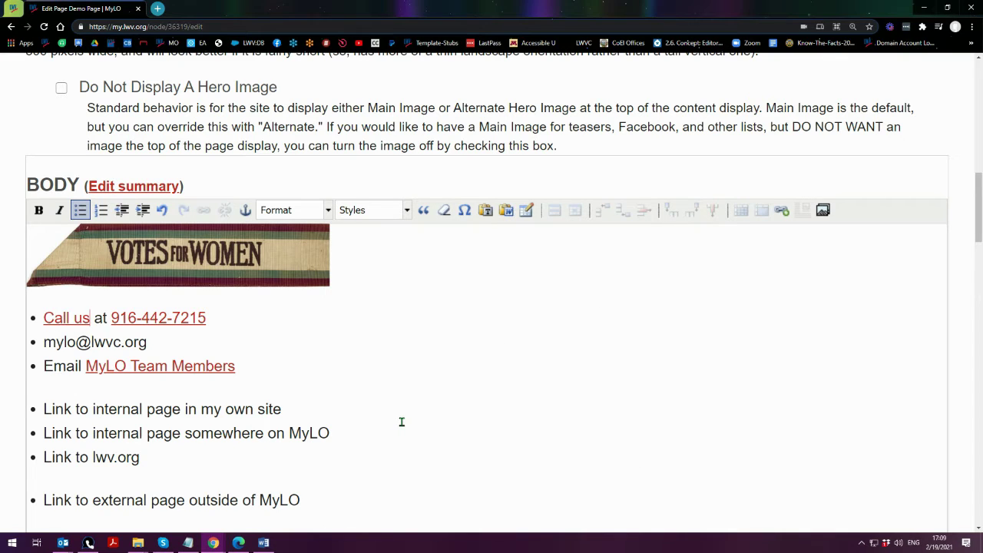
pyautogui.click(67, 321)
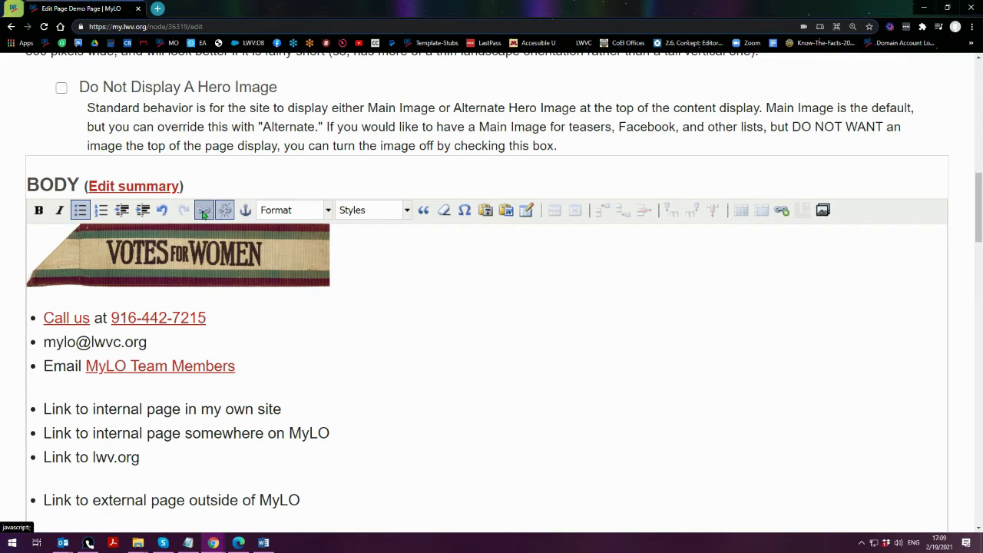
pyautogui.click(184, 340)
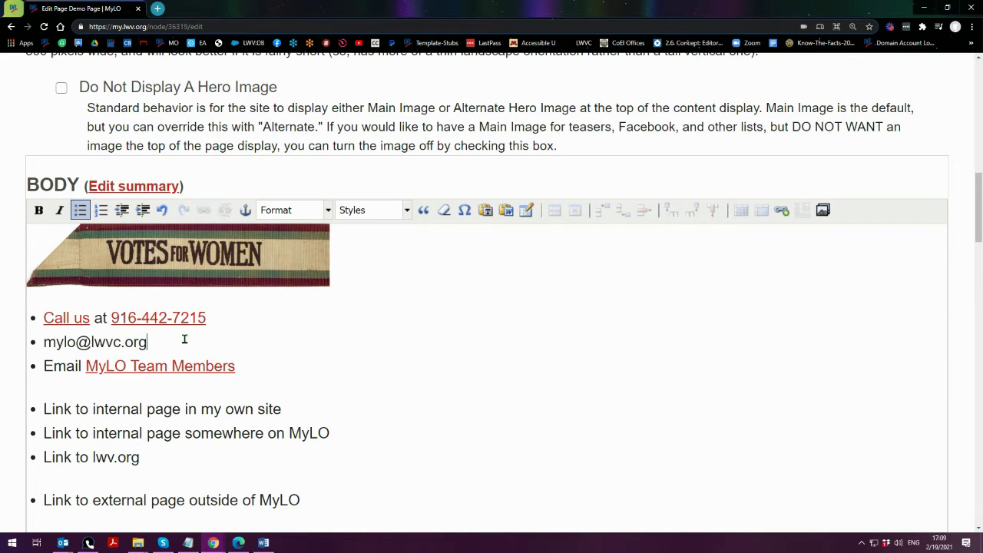
pyautogui.click(226, 257)
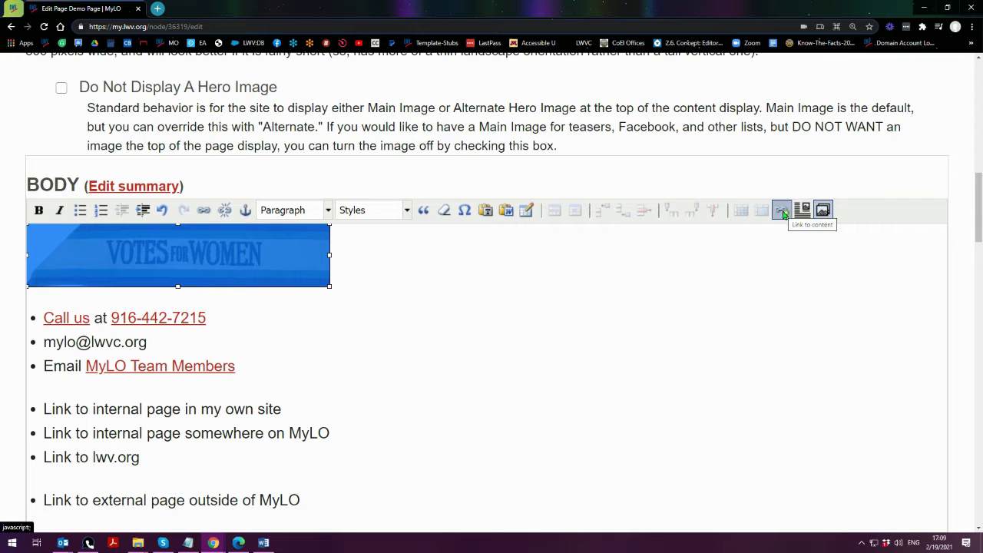
# - Zoom the page out to 110% and open the Linkit content finder
pyautogui.hotkey('ctrl', '-')
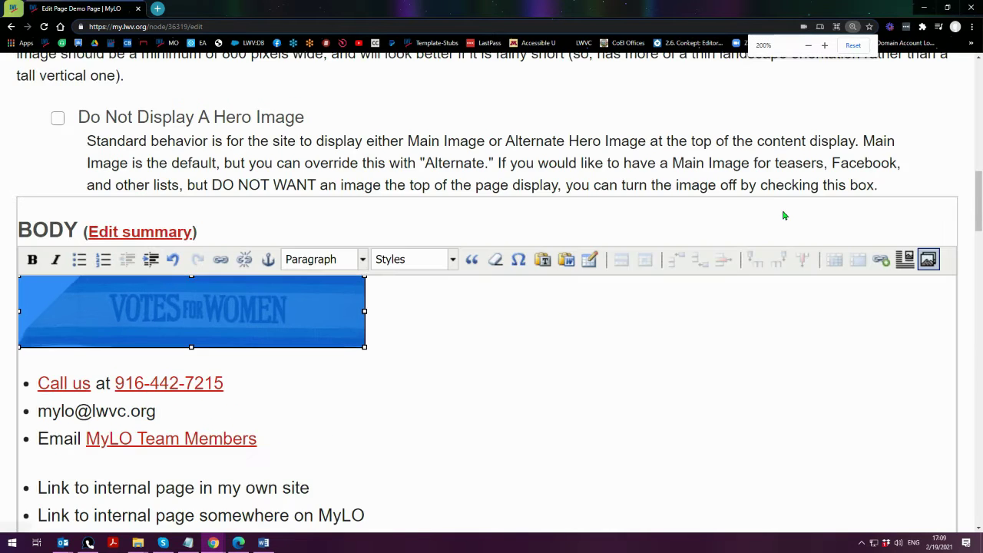
pyautogui.hotkey('ctrl', '+')
pyautogui.hotkey('ctrl', '-')
pyautogui.hotkey('ctrl', '-')
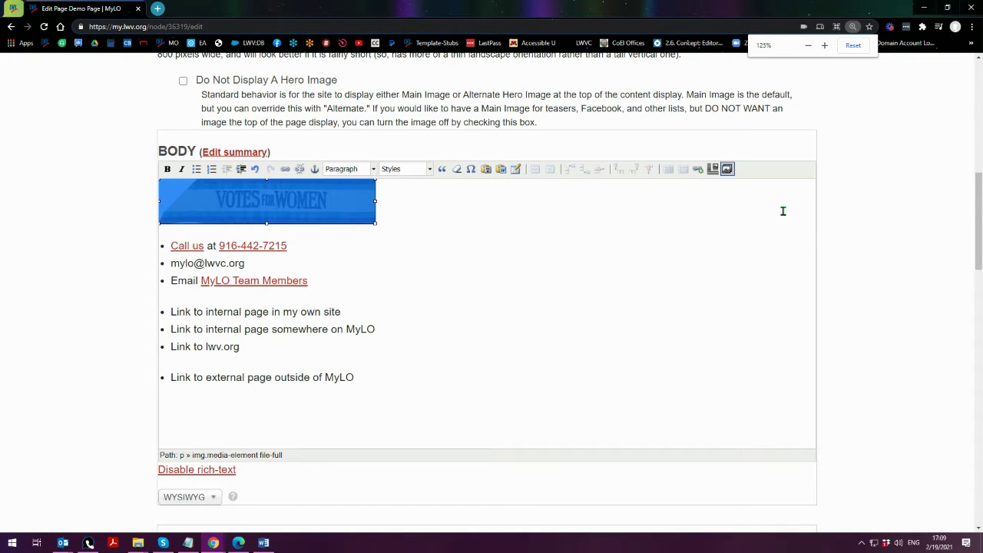
pyautogui.click(698, 171)
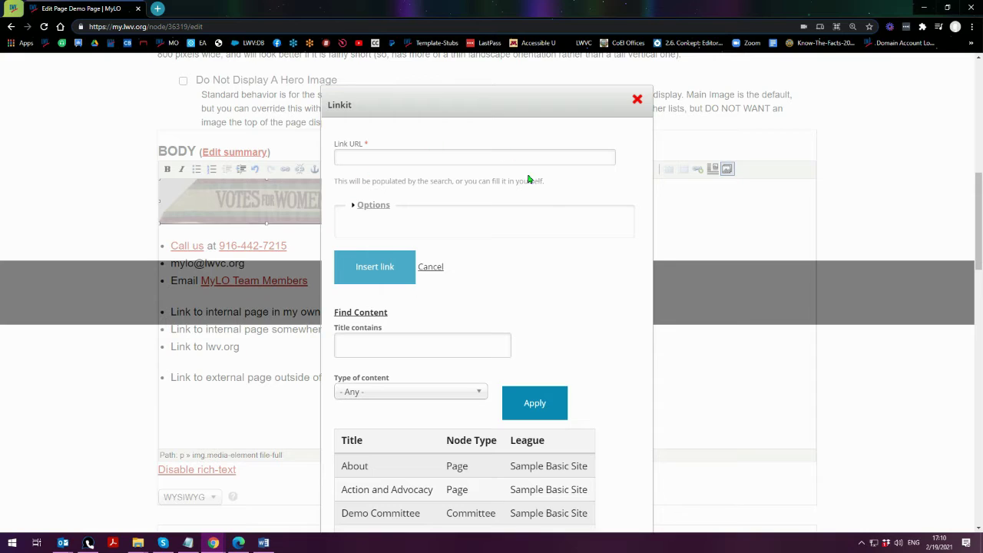
pyautogui.moveTo(330, 315); pyautogui.dragTo(449, 317)
pyautogui.click(569, 330)
pyautogui.hotkey('ctrl', '-')
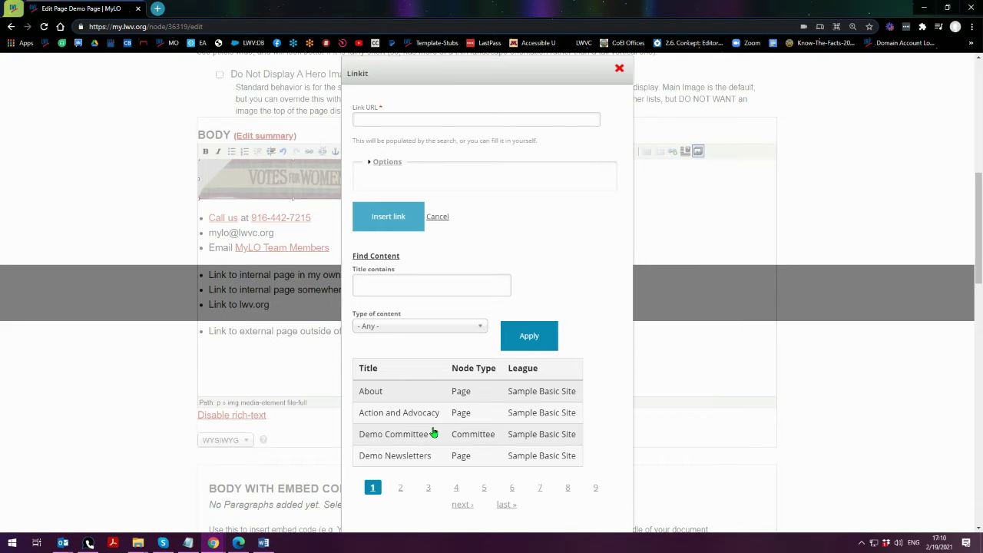
# - Try searching for titles containing 'About', then filter by the Events content type with the title cleared
pyautogui.click(390, 286)
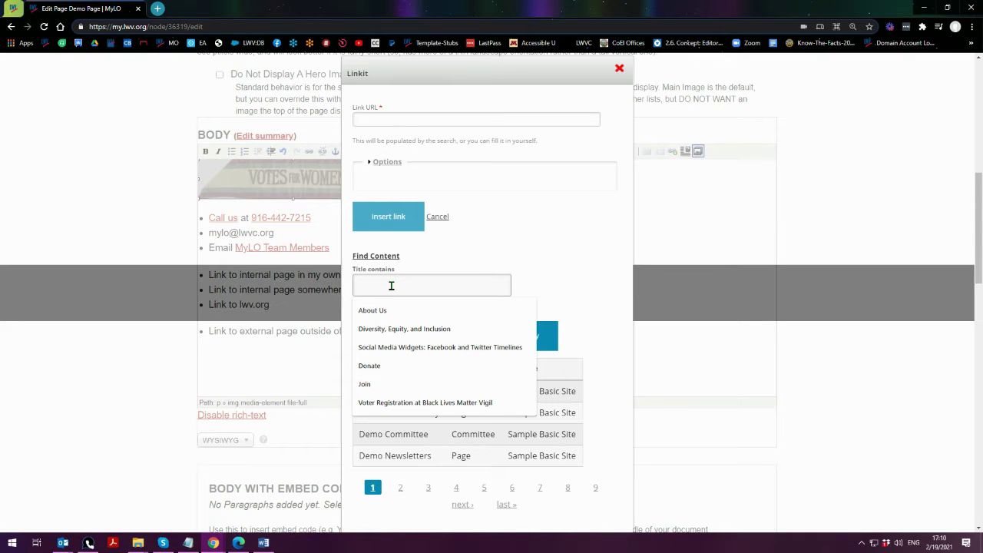
pyautogui.write('About')
pyautogui.click(572, 281)
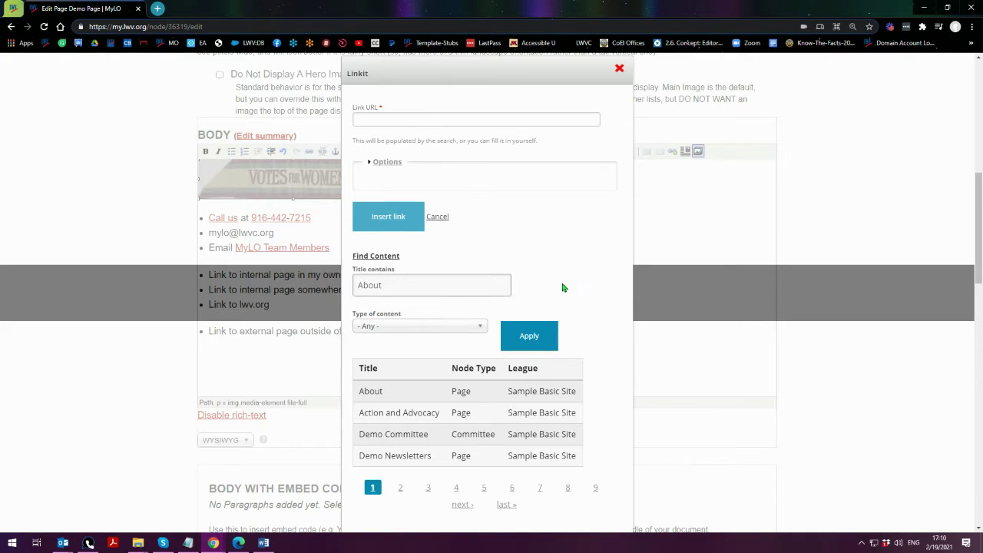
pyautogui.click(387, 325)
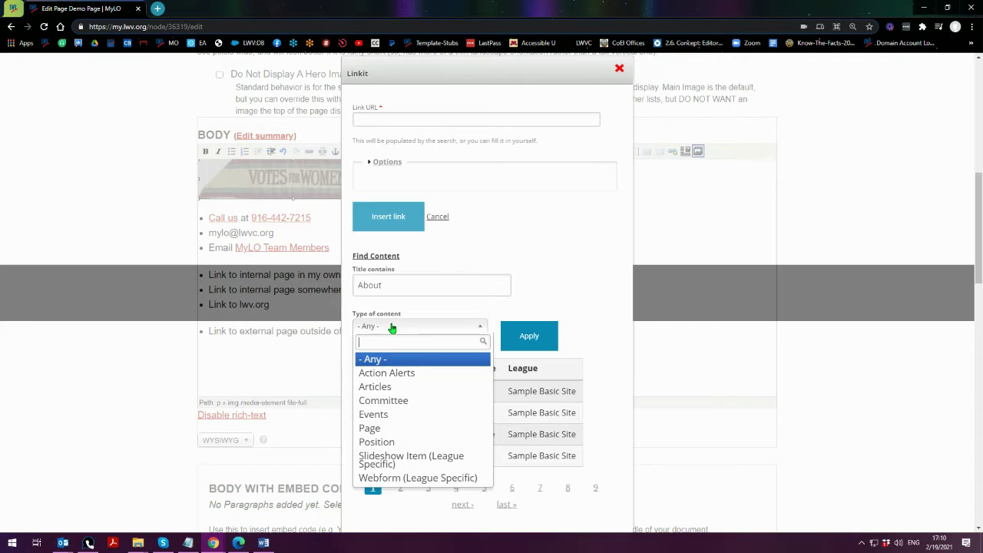
pyautogui.click(382, 418)
pyautogui.click(369, 284)
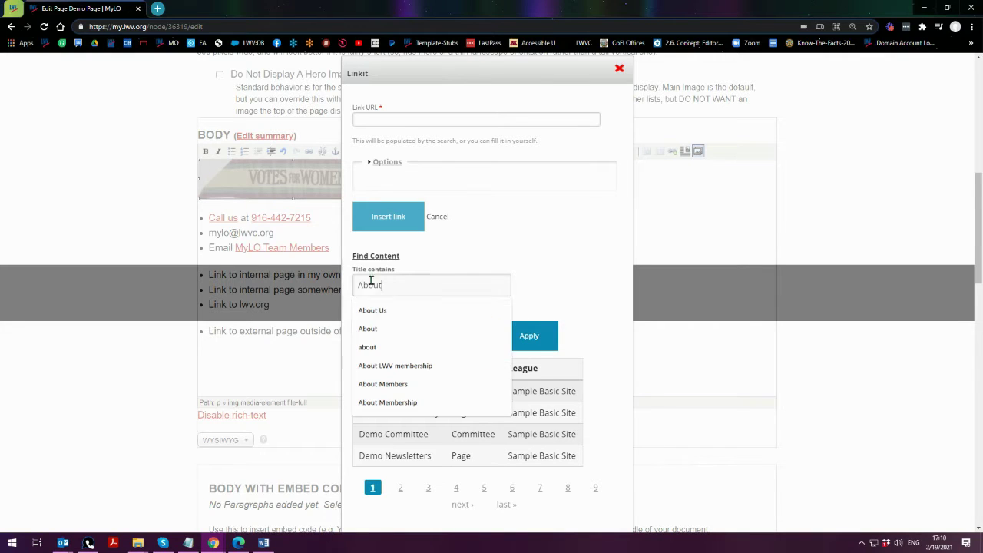
pyautogui.doubleClick(369, 284)
pyautogui.press('BackSpace')
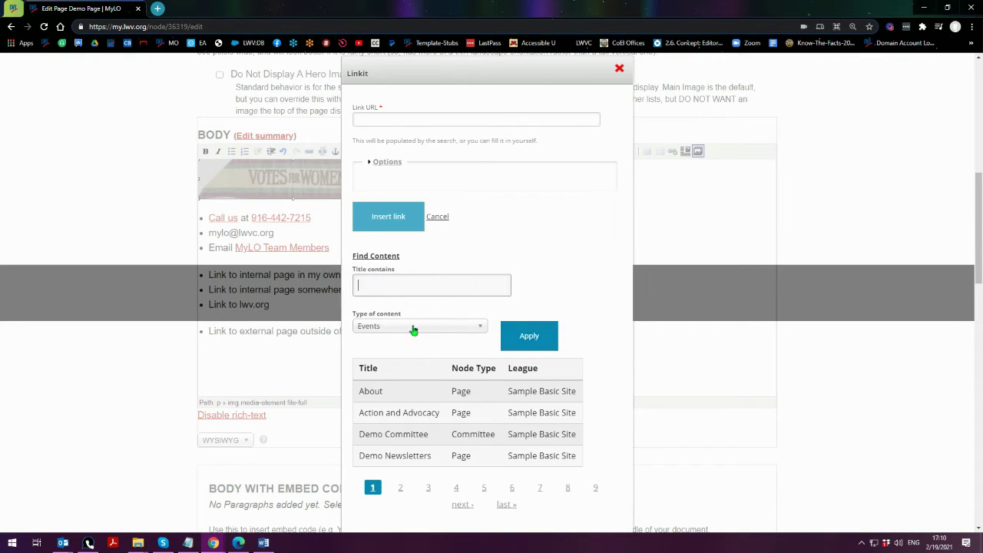
pyautogui.click(531, 334)
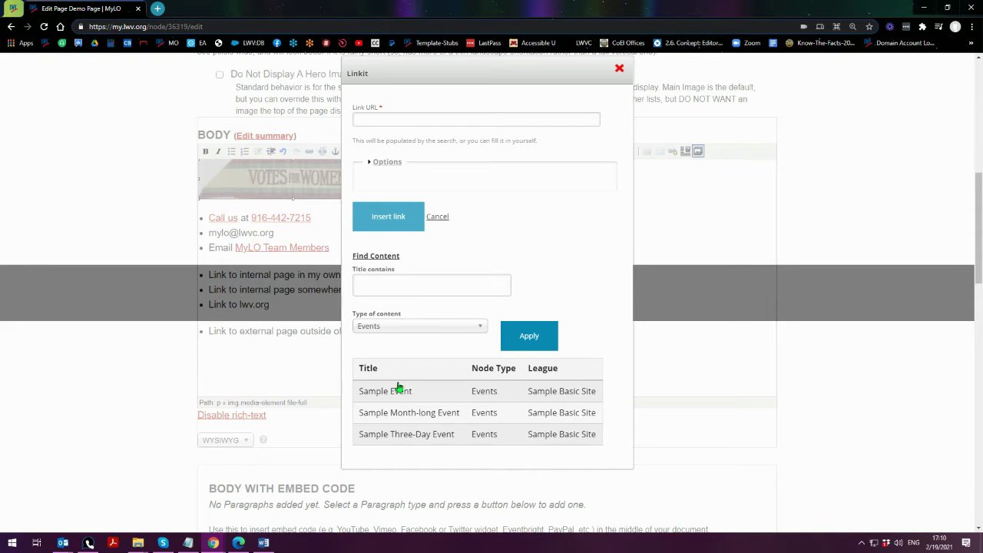
# - Reset the content type to Any and page through the results to page 4
pyautogui.click(405, 328)
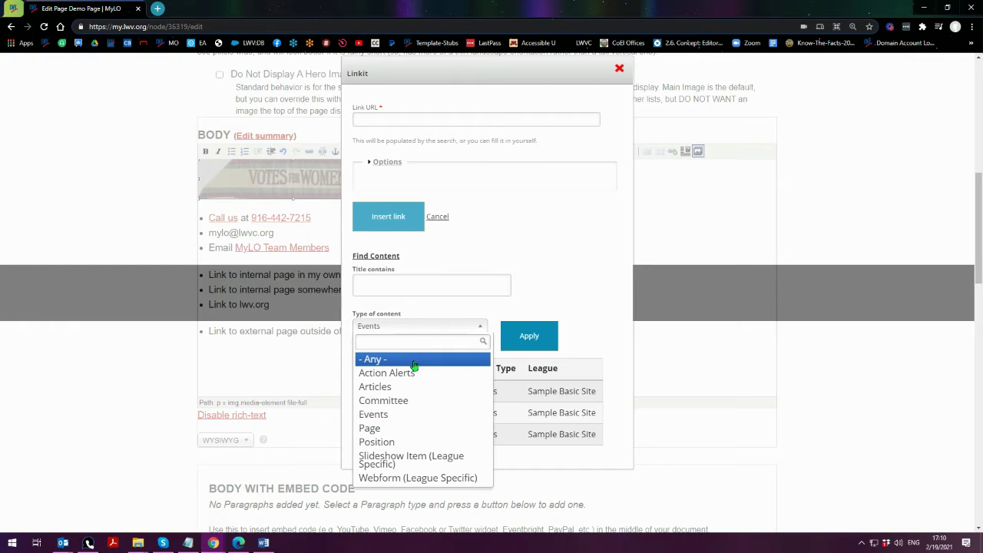
pyautogui.click(414, 360)
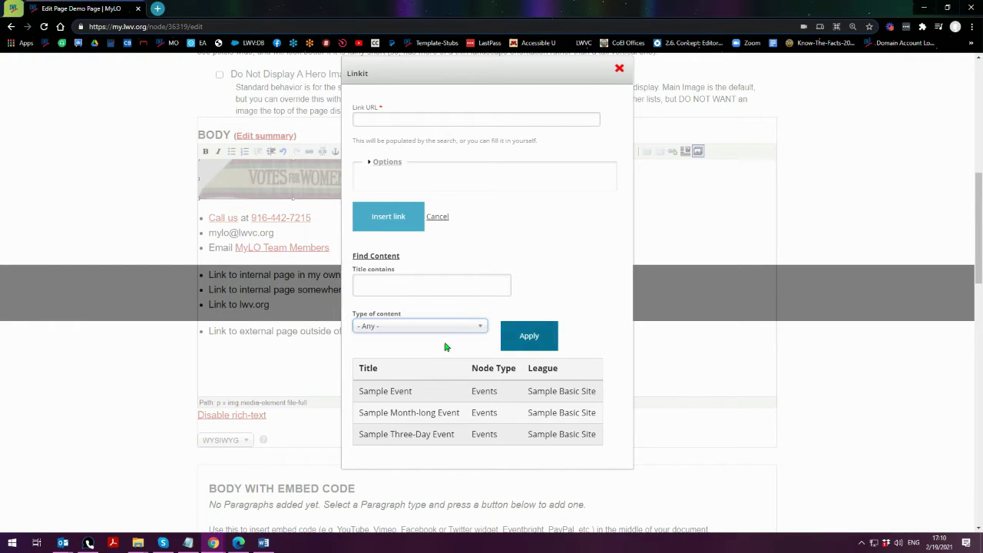
pyautogui.click(521, 345)
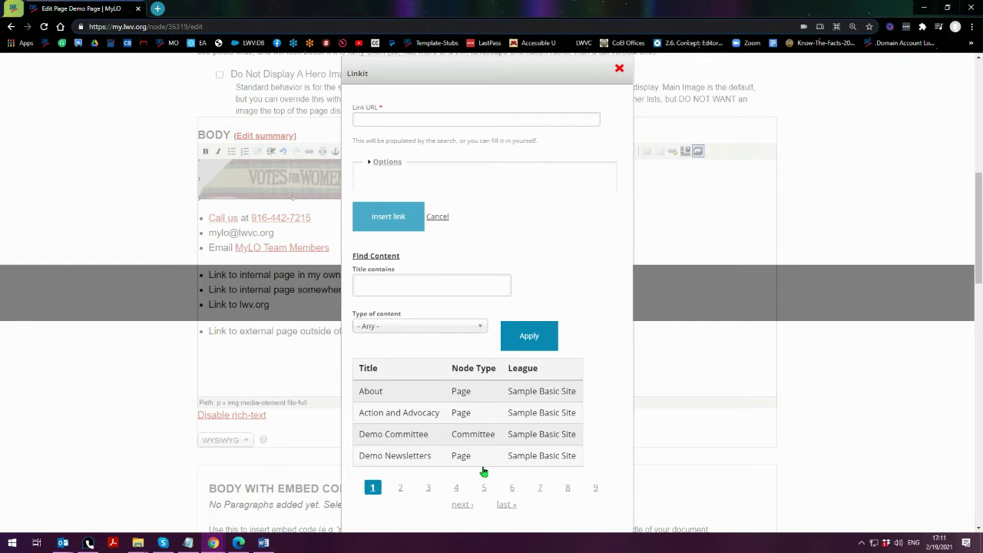
pyautogui.click(428, 489)
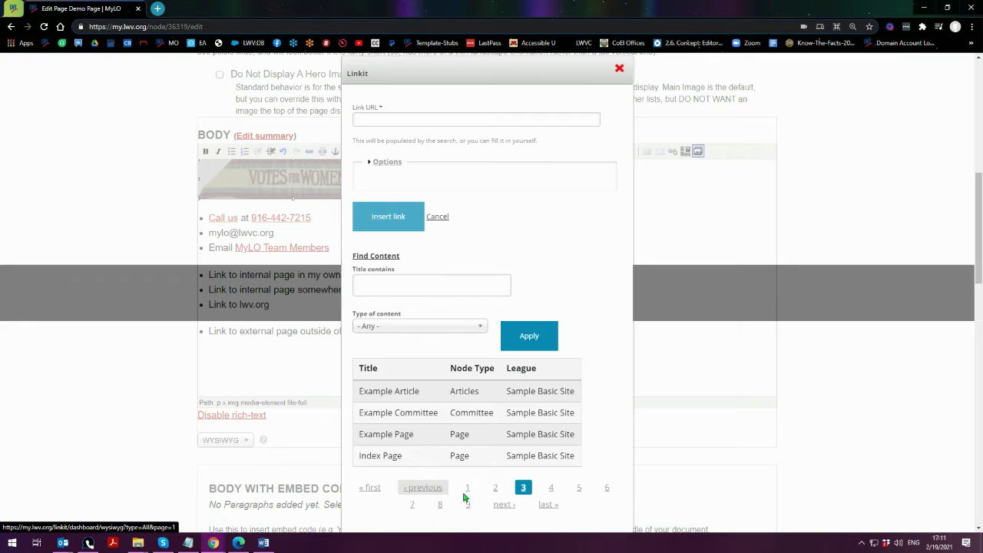
pyautogui.click(505, 507)
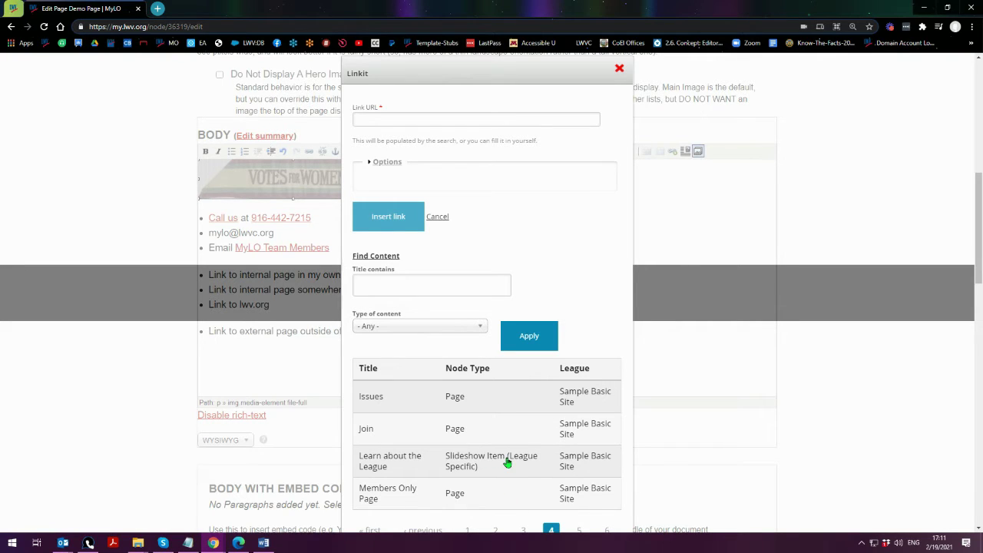
pyautogui.scroll(-1, 483, 374)
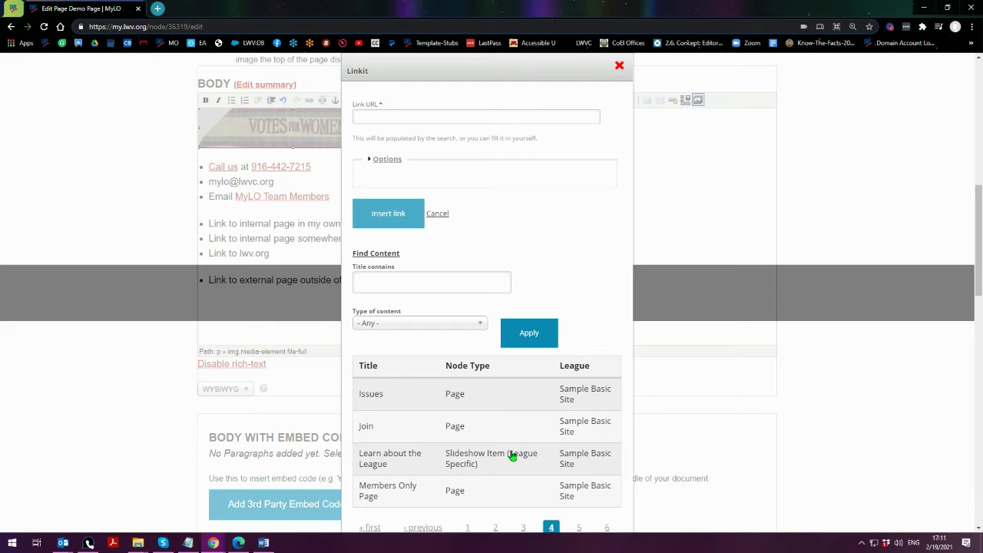
pyautogui.hotkey('ctrl', '-')
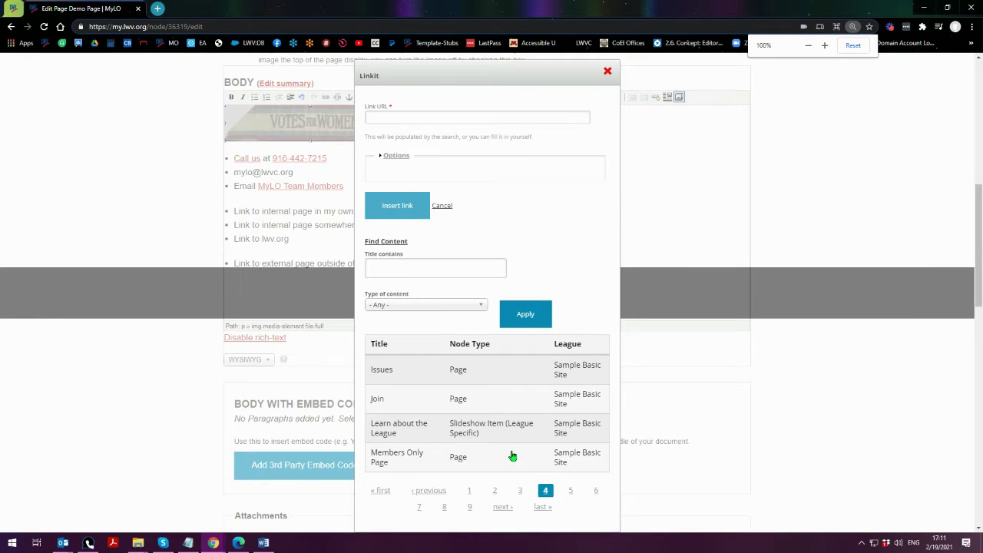
# - Browse the content results, checking Members Only (/node/14776), then go to page 8
pyautogui.click(381, 461)
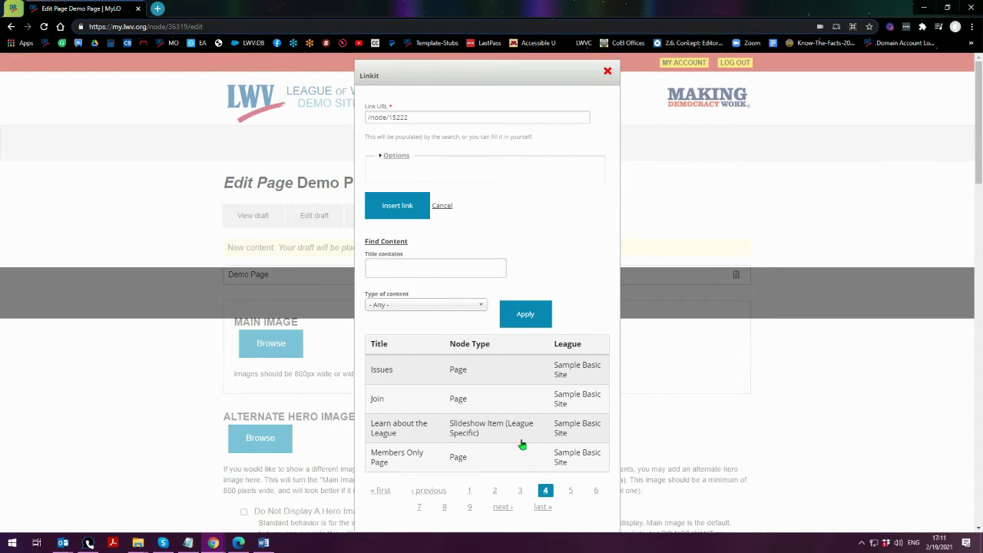
pyautogui.click(470, 511)
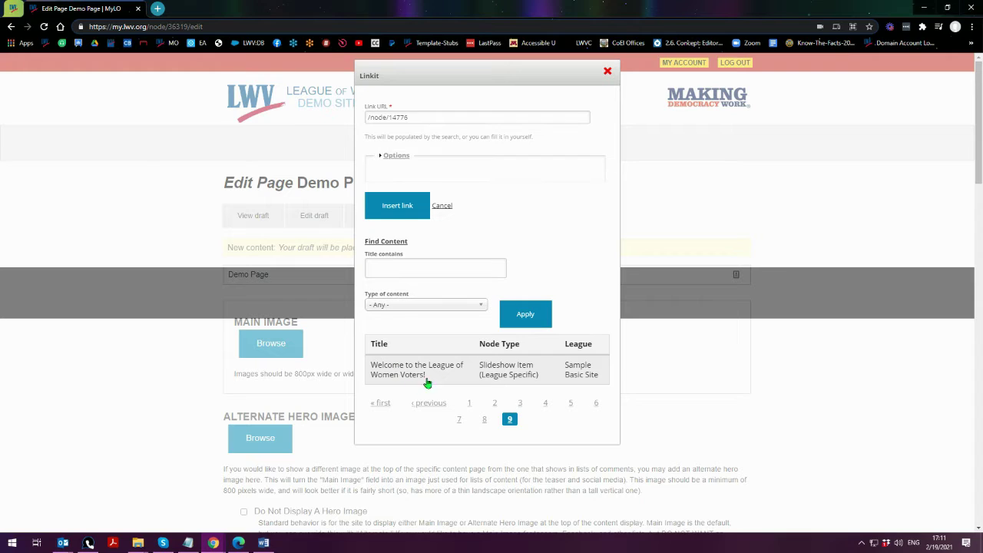
pyautogui.moveTo(427, 113); pyautogui.dragTo(367, 117)
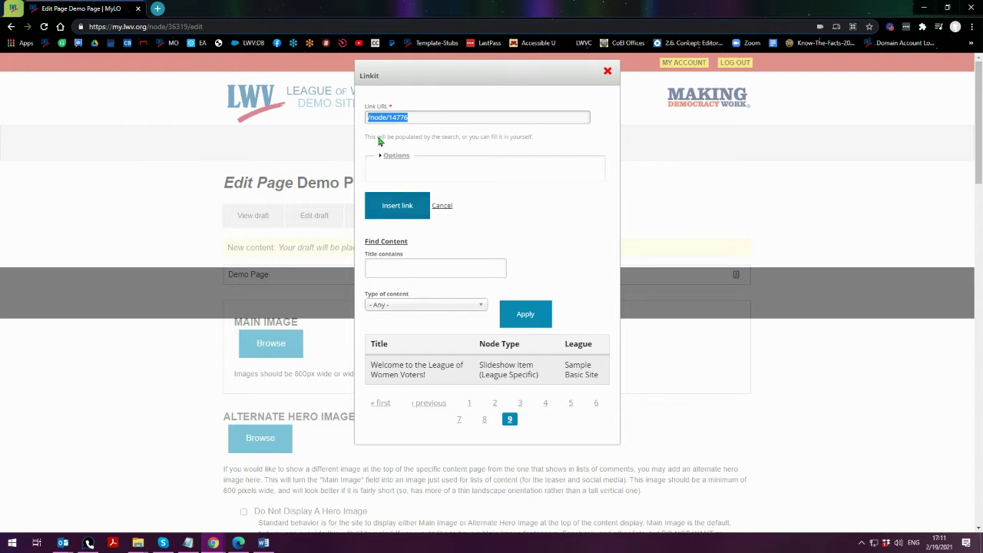
pyautogui.click(484, 420)
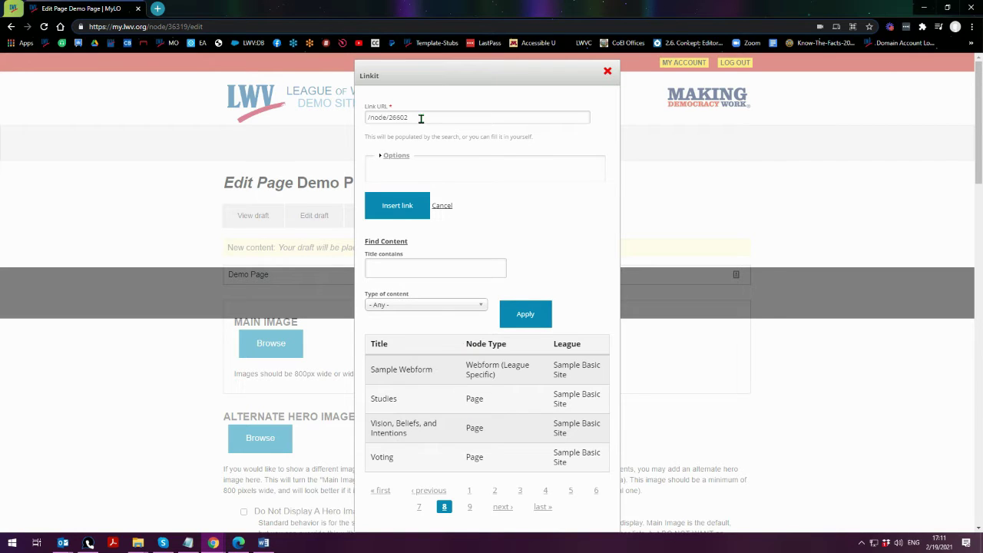
# - Set the Link URL to /node/26602 for Sample Webform and insert the link
pyautogui.moveTo(421, 119); pyautogui.dragTo(359, 120)
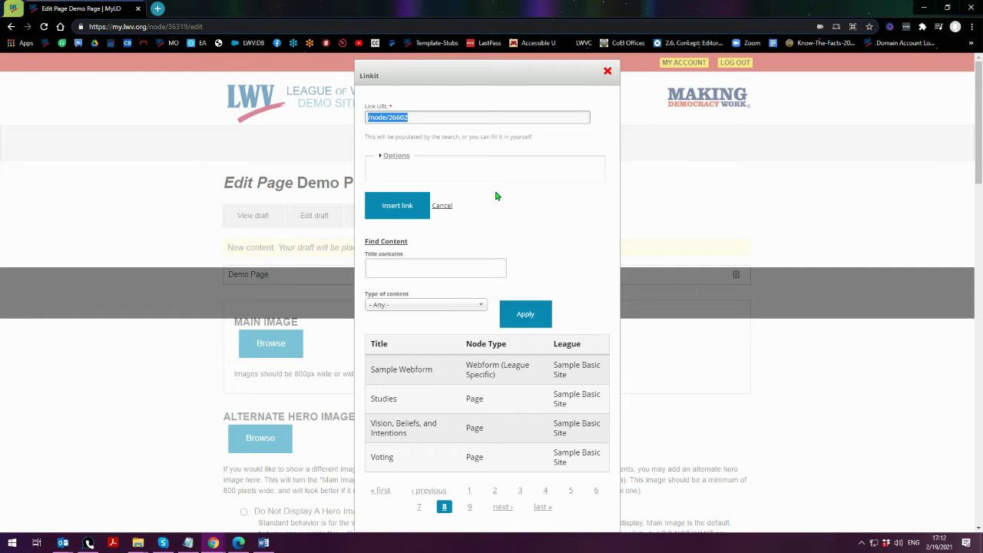
pyautogui.click(402, 374)
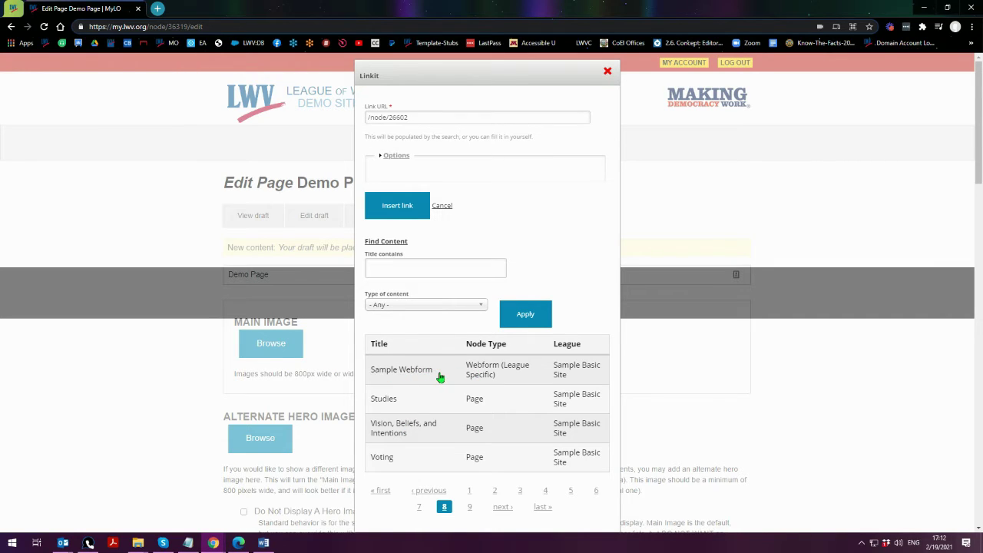
pyautogui.moveTo(370, 373); pyautogui.dragTo(431, 372)
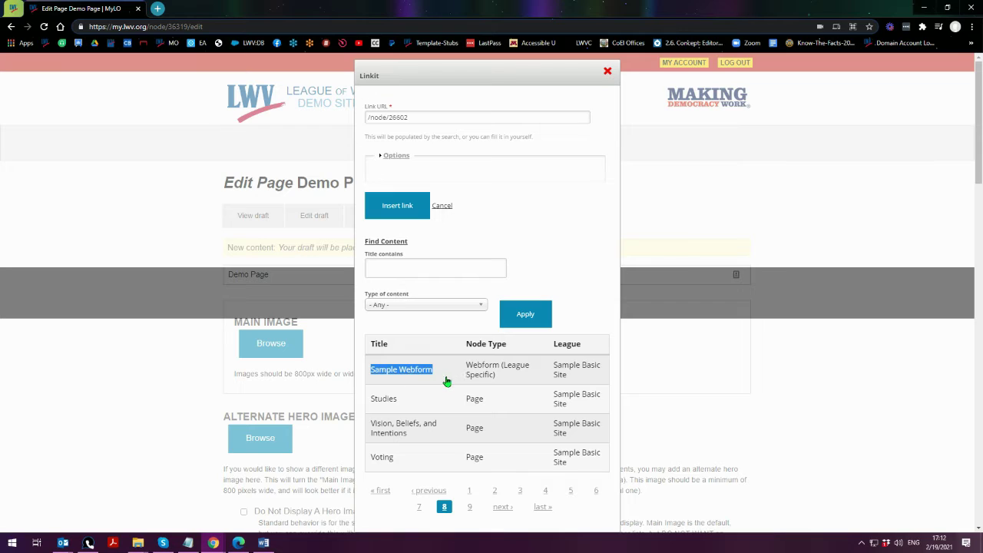
pyautogui.tripleClick(409, 120)
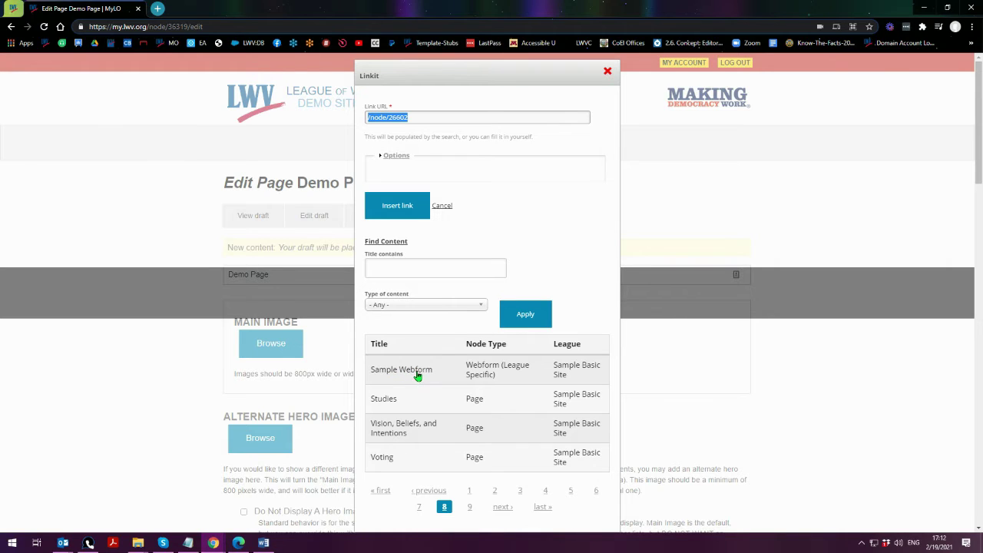
pyautogui.click(421, 116)
pyautogui.click(398, 214)
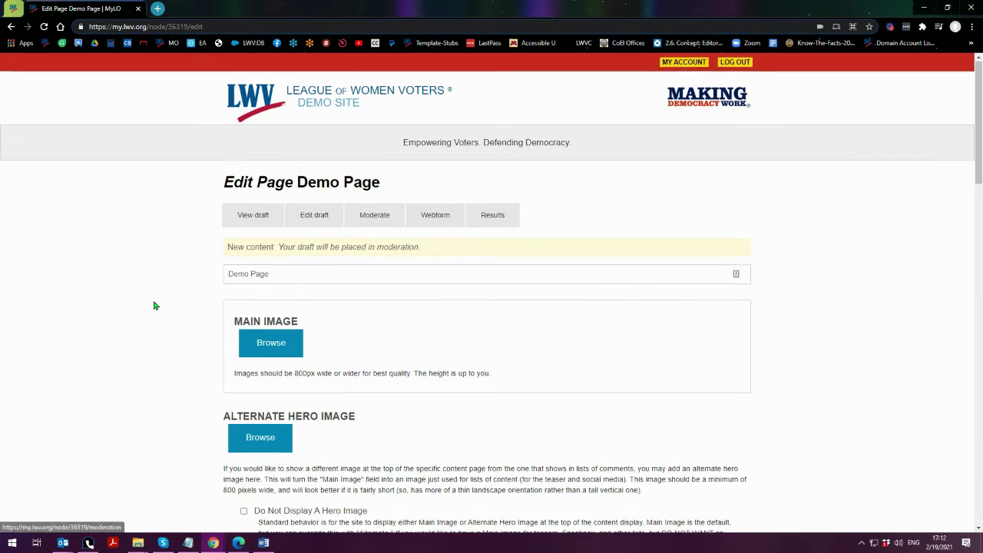
# - Scroll to the BODY editor and copy the Votes for Women image's link address
pyautogui.scroll(-5, 154, 305)
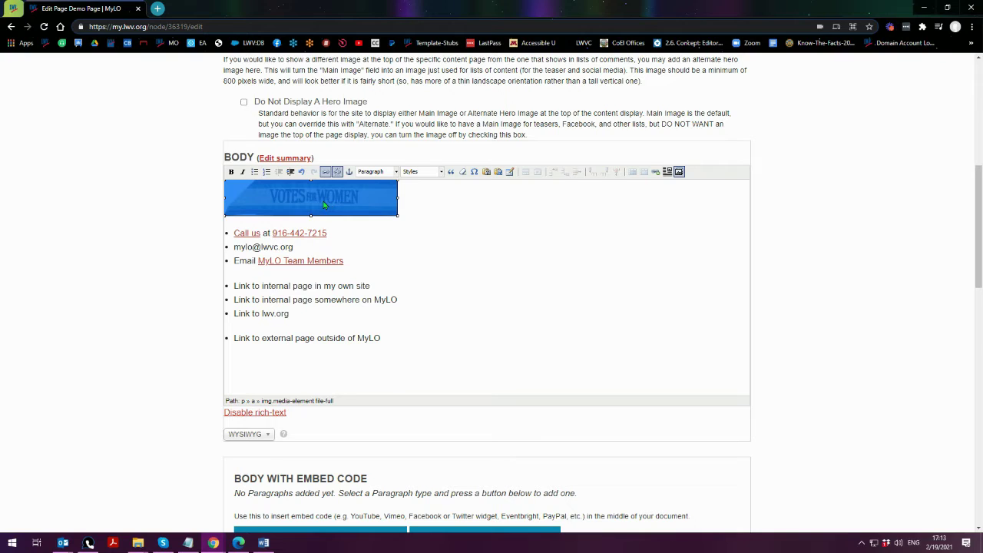
pyautogui.rightClick(315, 199)
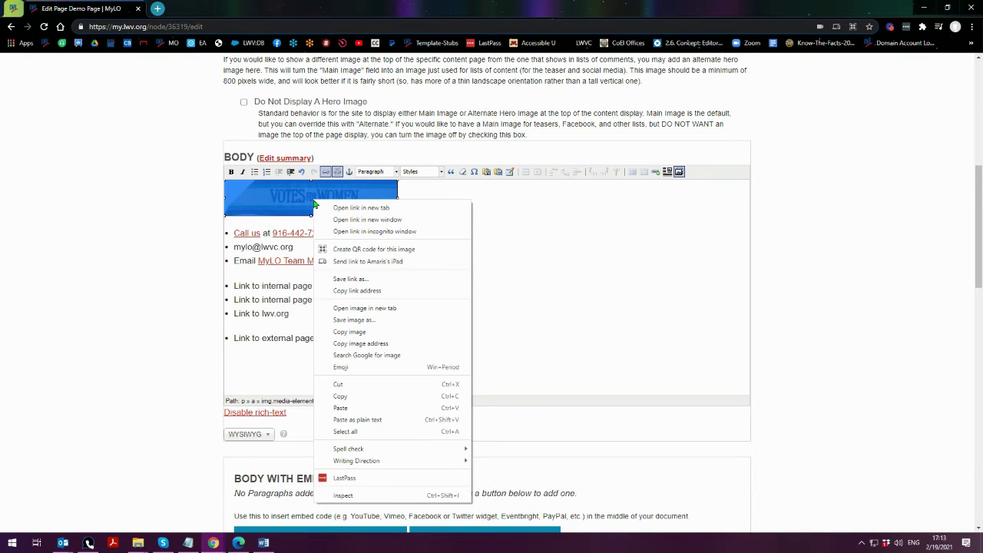
pyautogui.click(357, 291)
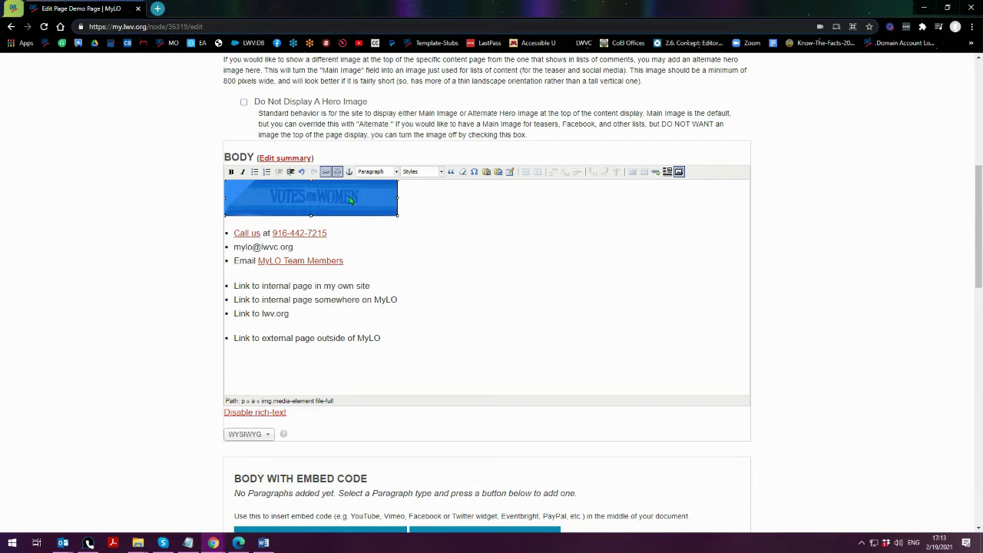
pyautogui.rightClick(325, 198)
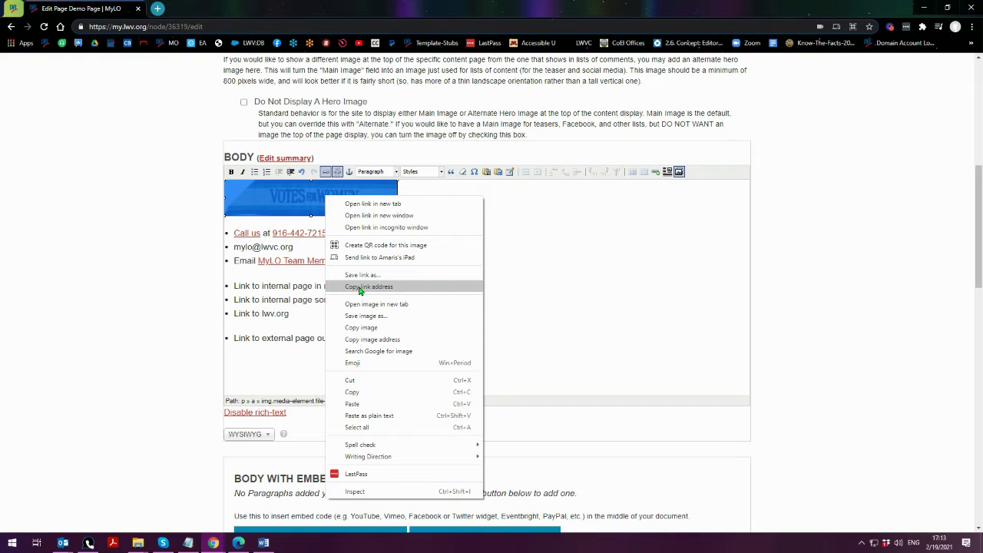
pyautogui.click(361, 287)
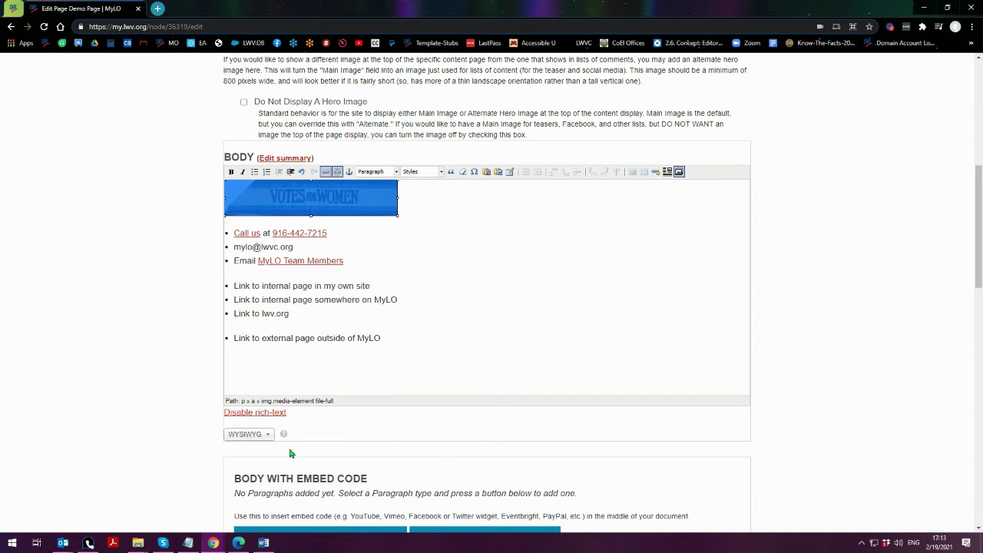
# - Paste the copied address into Notepad on a new line below the vote411 examples
pyautogui.click(189, 543)
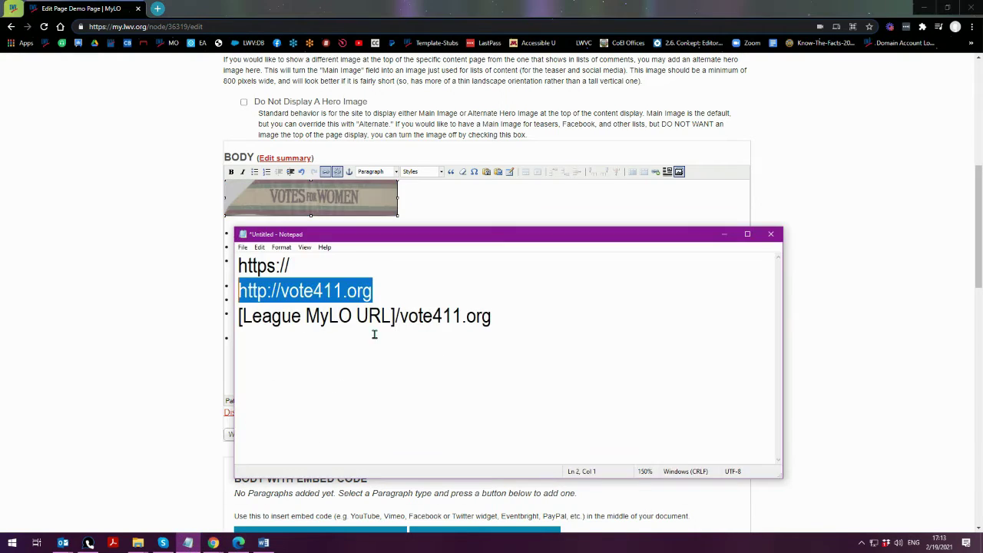
pyautogui.click(552, 330)
pyautogui.press('Return')
pyautogui.press('Return')
pyautogui.hotkey('ctrl', 'v')
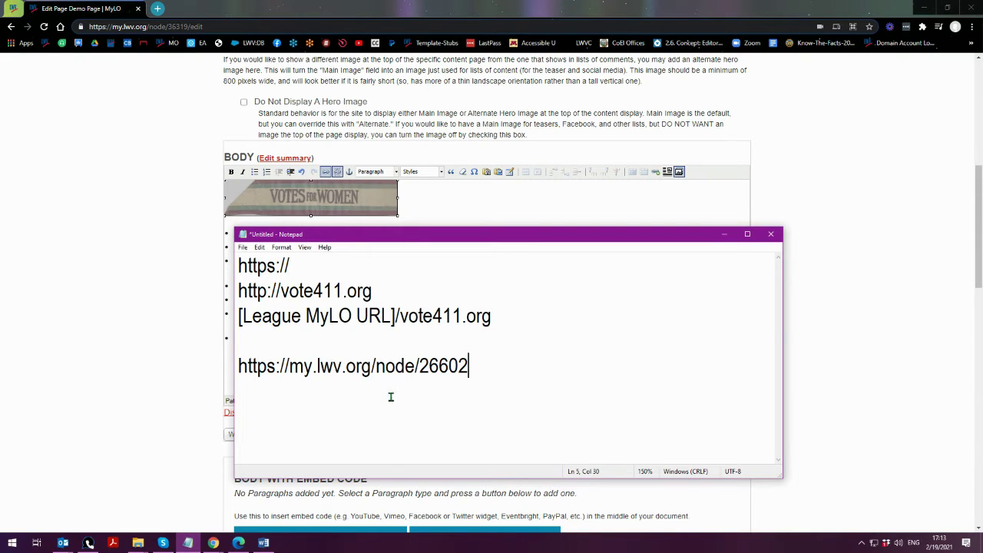
pyautogui.hotkey('shift', 'Home')
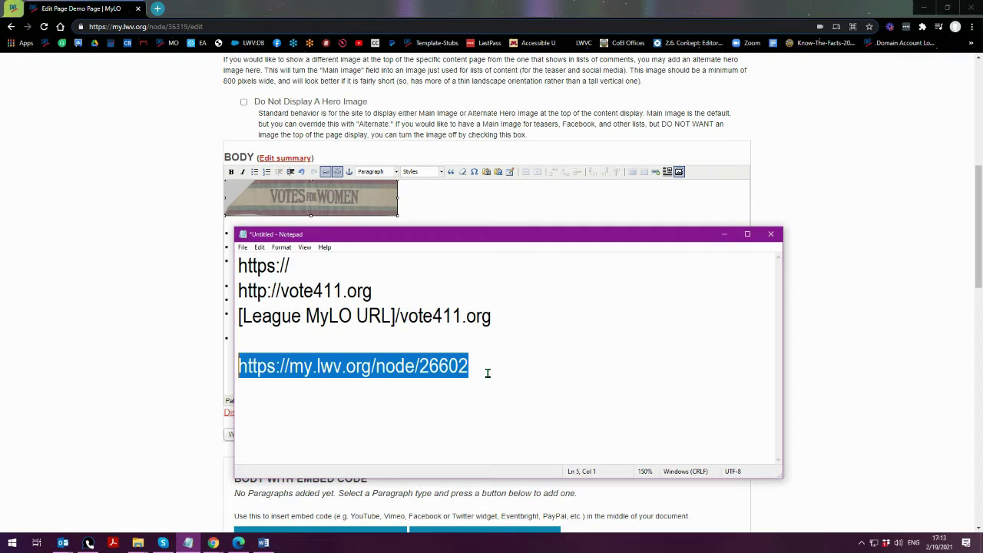
pyautogui.click(489, 368)
pyautogui.moveTo(375, 369); pyautogui.dragTo(569, 373)
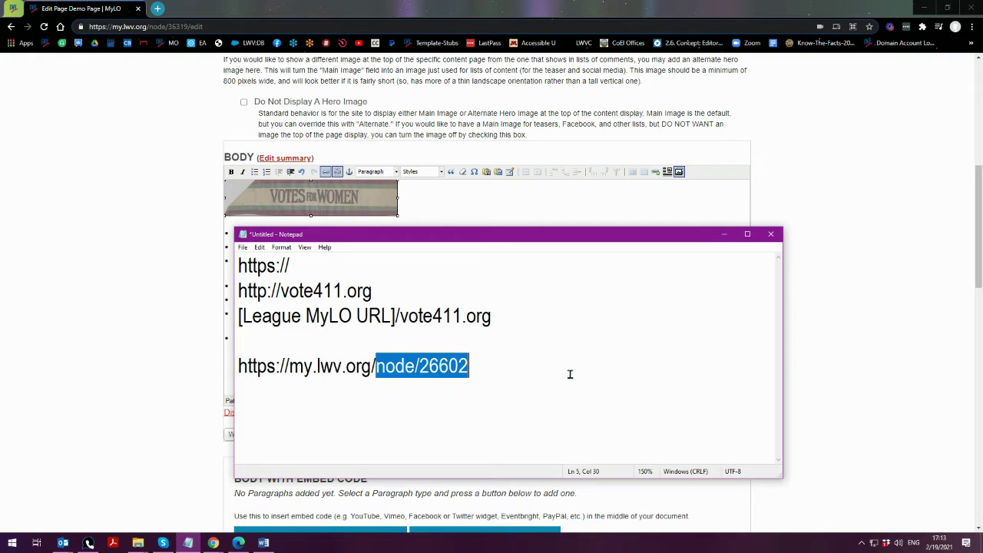
pyautogui.click(376, 367)
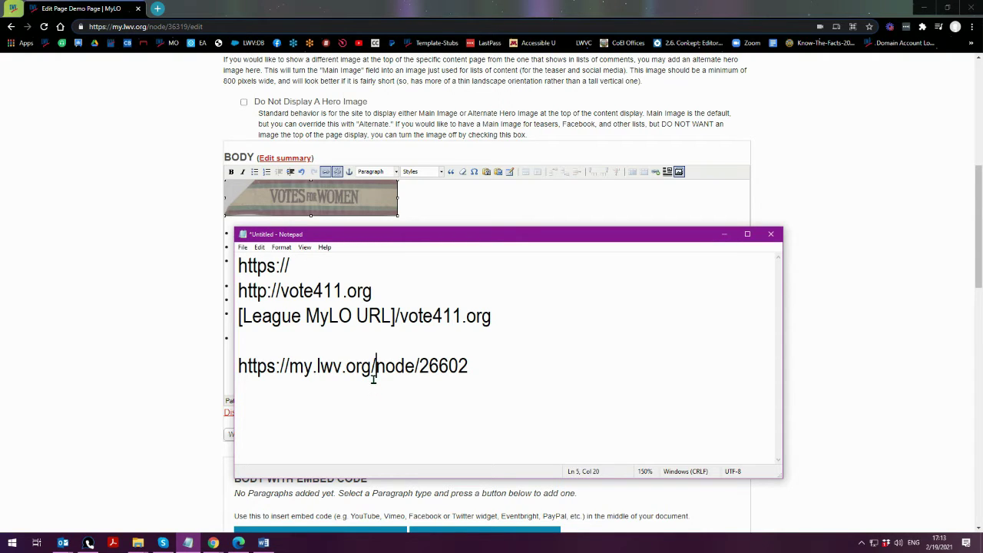
pyautogui.press('Return')
pyautogui.press('Return')
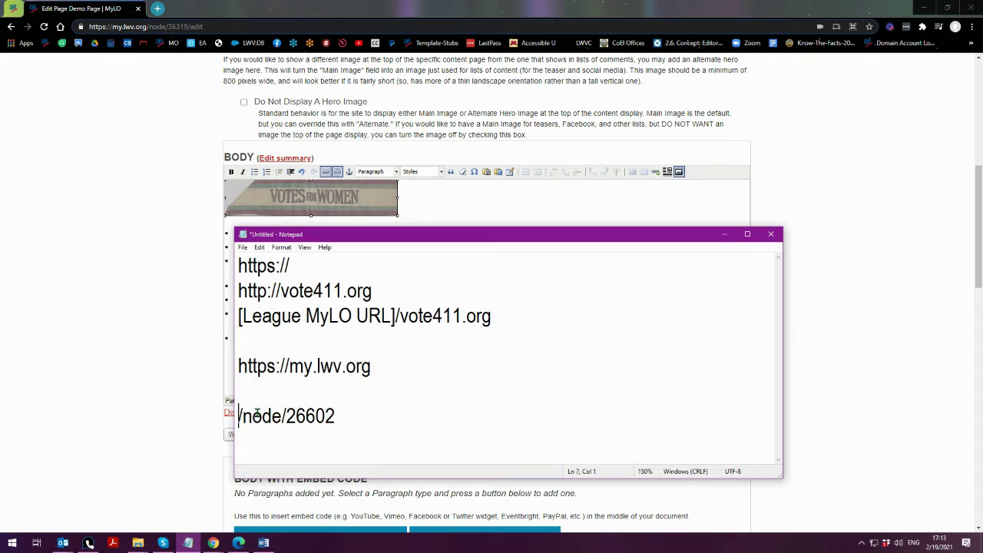
pyautogui.moveTo(388, 368); pyautogui.dragTo(234, 358)
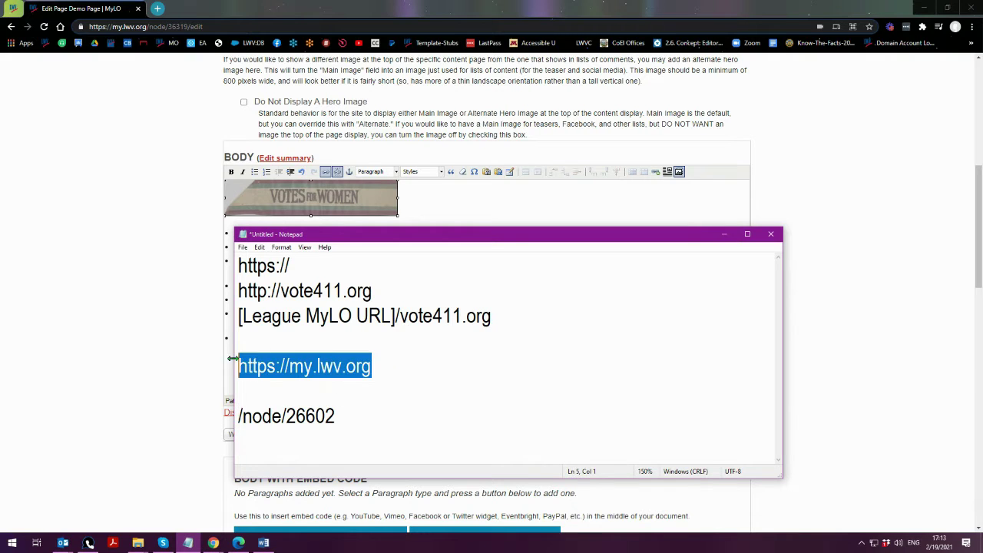
pyautogui.click(237, 416)
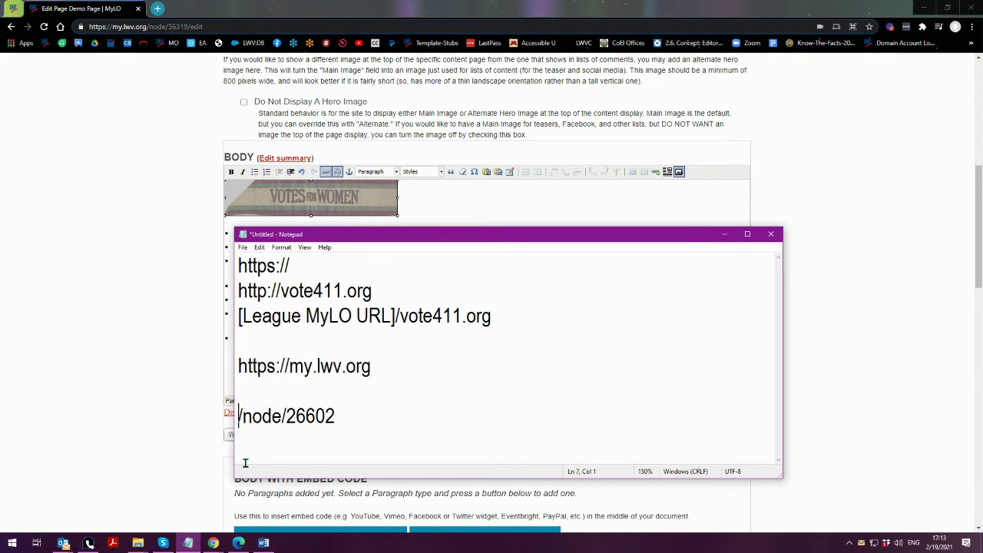
pyautogui.press('BackSpace')
pyautogui.press('BackSpace')
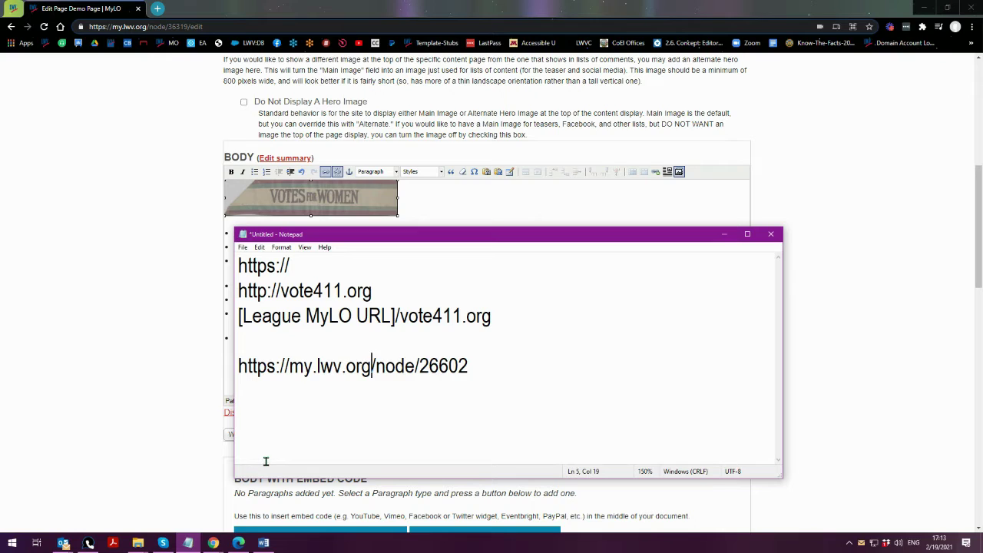
pyautogui.moveTo(472, 366); pyautogui.dragTo(194, 365)
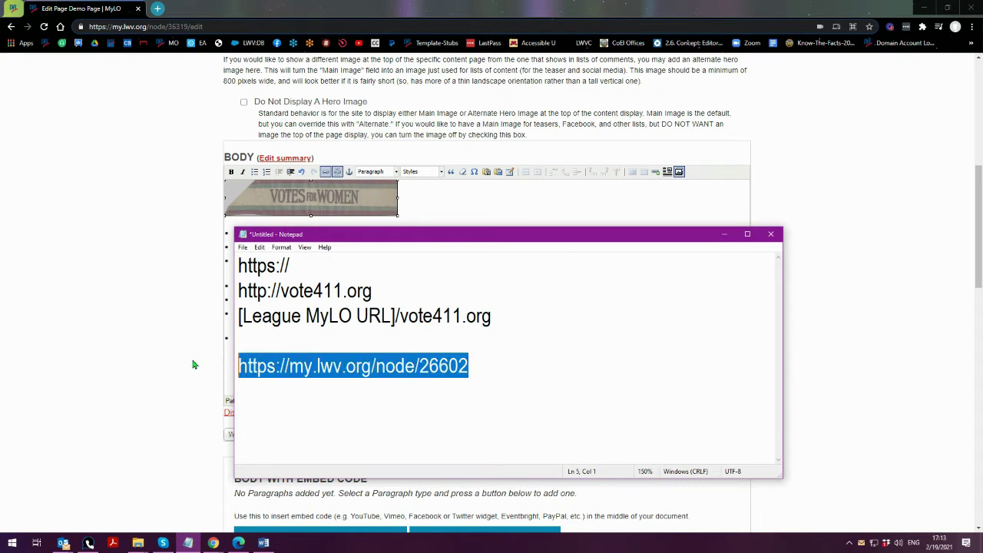
pyautogui.rightClick(353, 367)
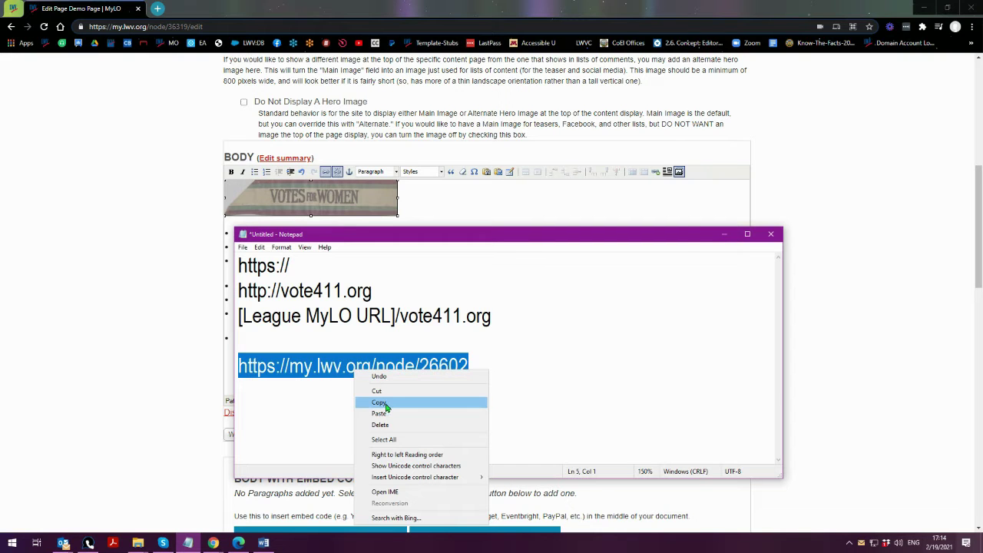
pyautogui.click(381, 402)
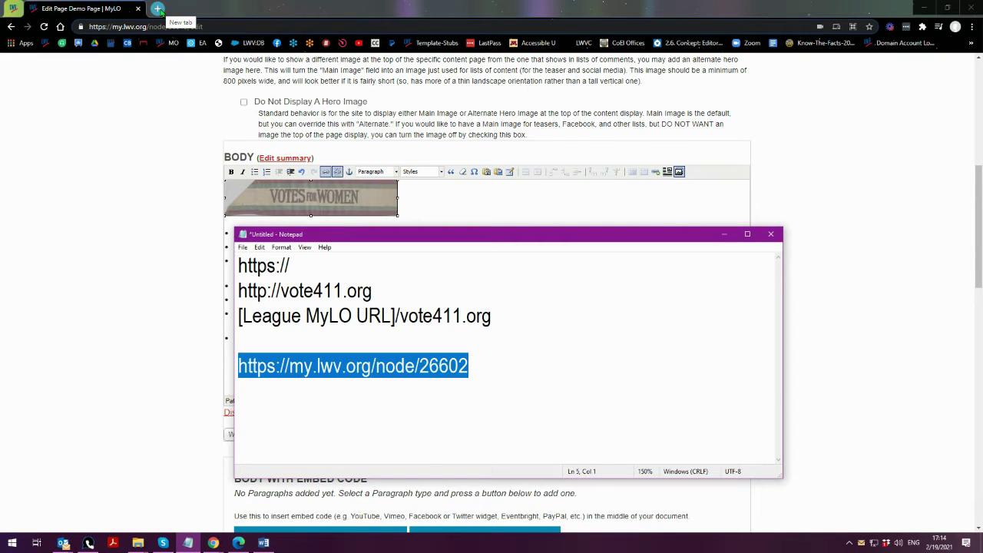
pyautogui.click(157, 9)
pyautogui.rightClick(198, 26)
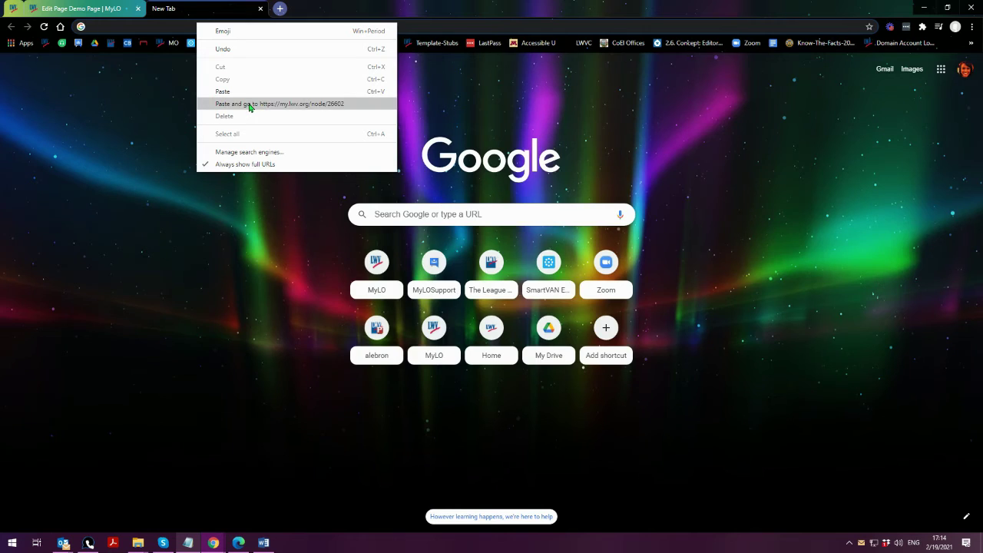
pyautogui.click(250, 105)
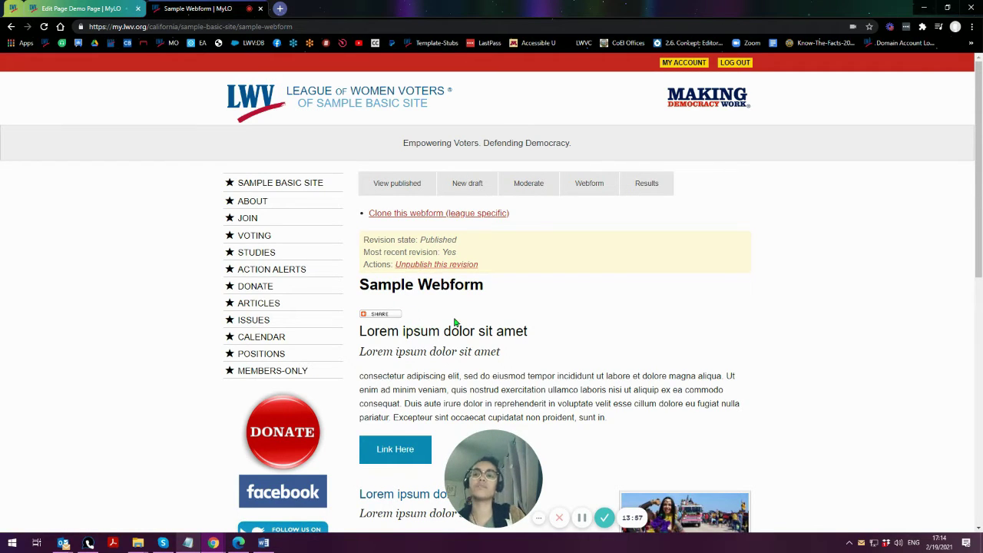
pyautogui.click(65, 8)
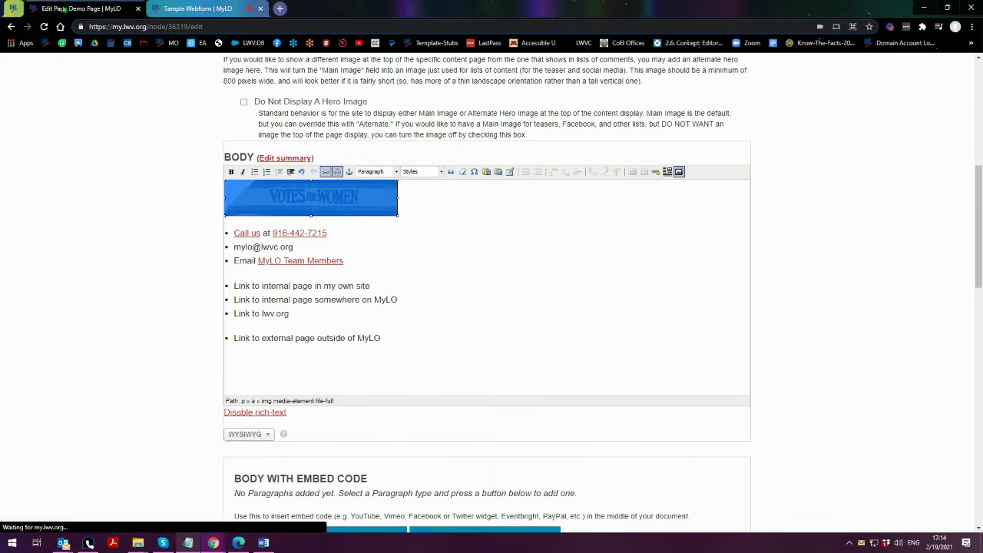
# - Save the Demo Page
pyautogui.click(419, 267)
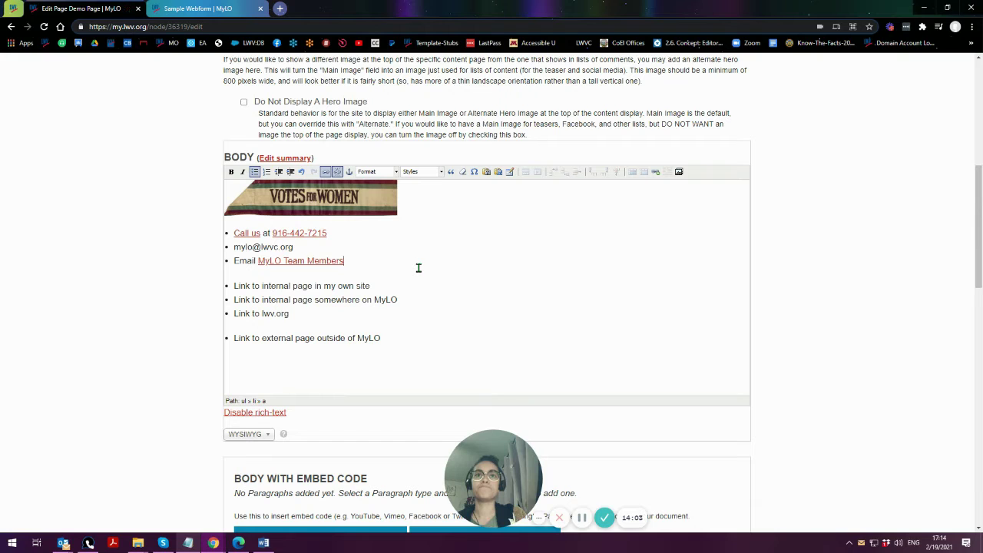
pyautogui.scroll(-15, 154, 323)
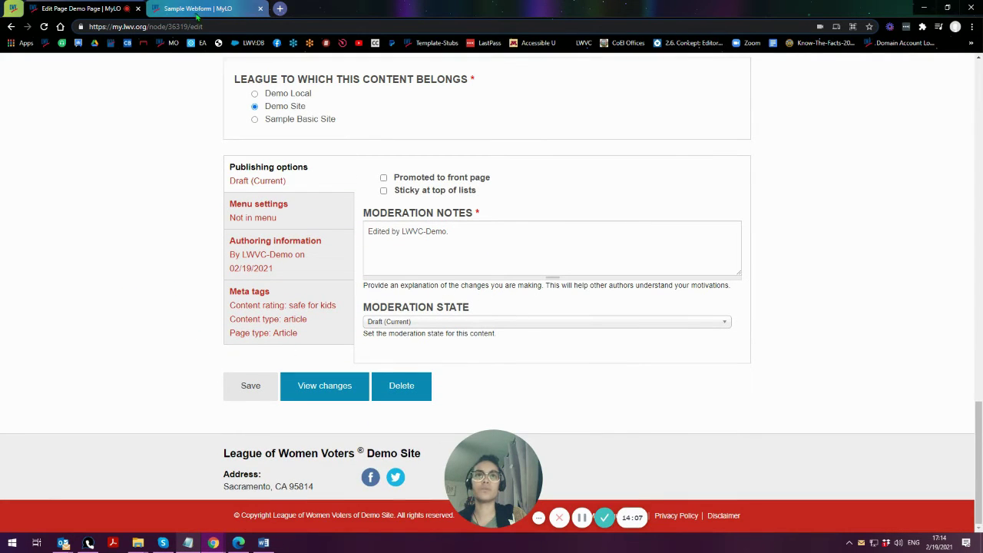
pyautogui.click(244, 393)
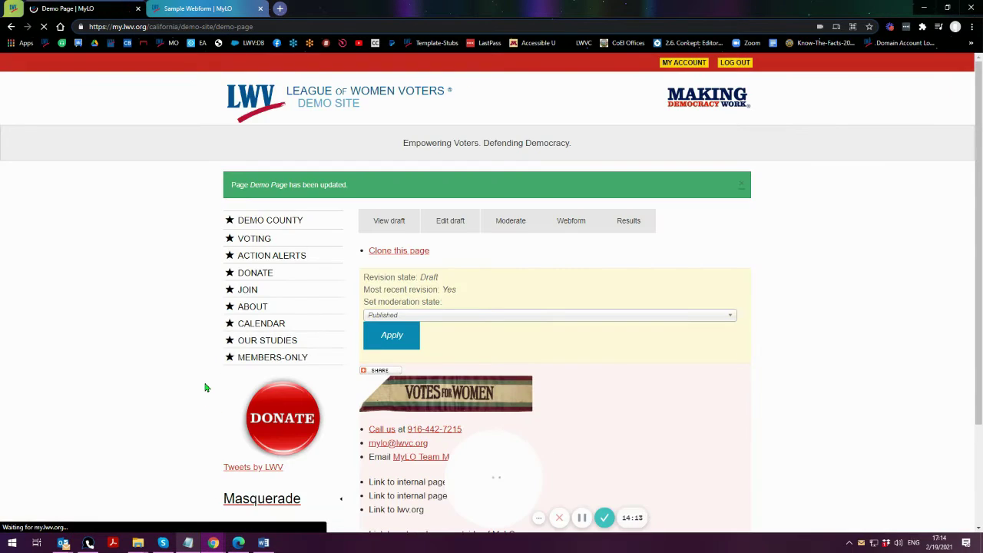
# - Copy the Votes for Women image's link address from the saved Demo Page
pyautogui.scroll(-1, 196, 372)
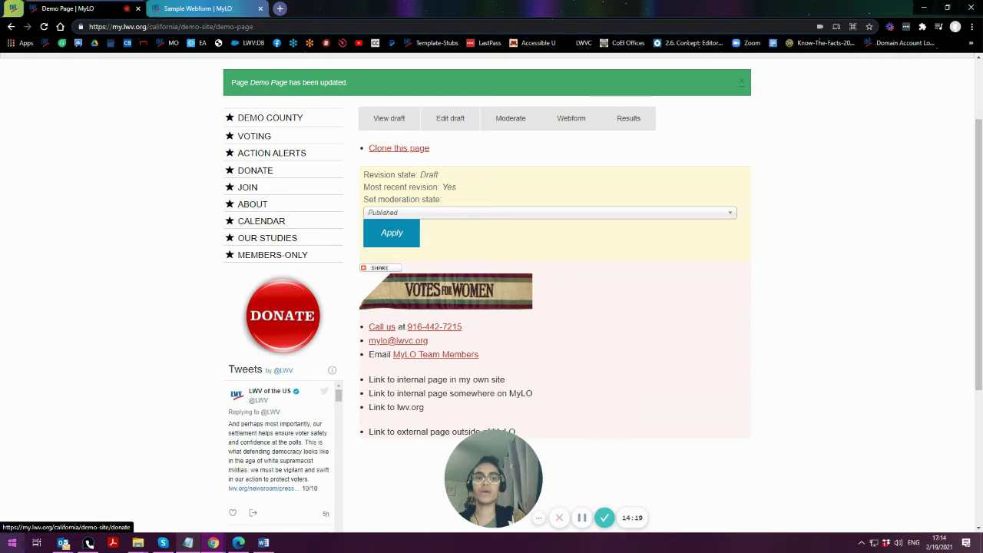
pyautogui.rightClick(463, 287)
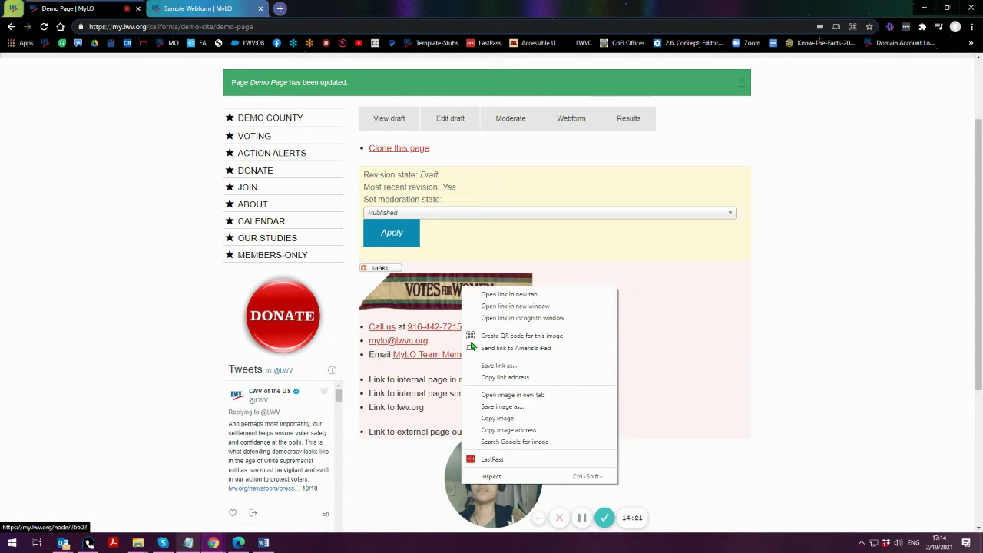
pyautogui.click(498, 377)
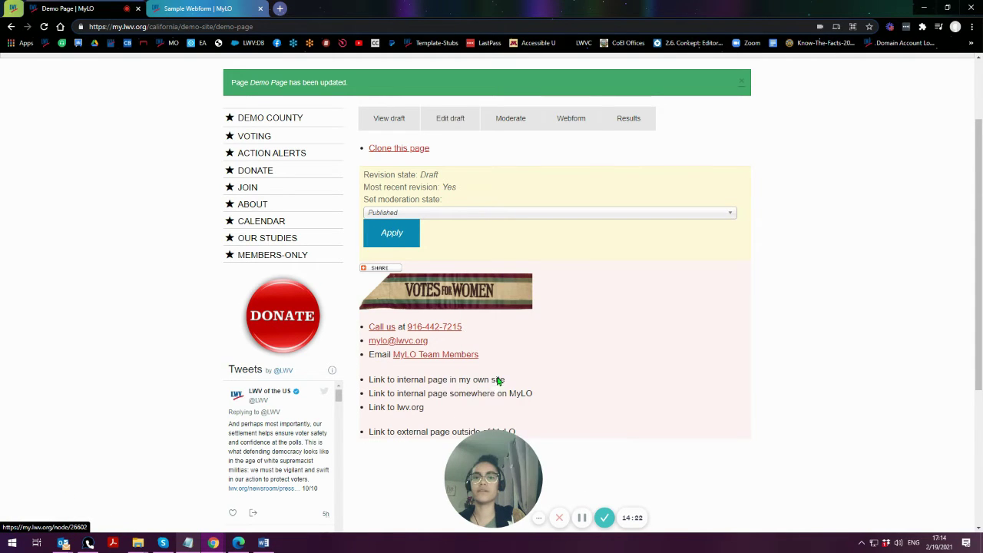
pyautogui.click(187, 543)
# - Paste the image link on a new Notepad line, then follow the image link and come back
pyautogui.click(494, 369)
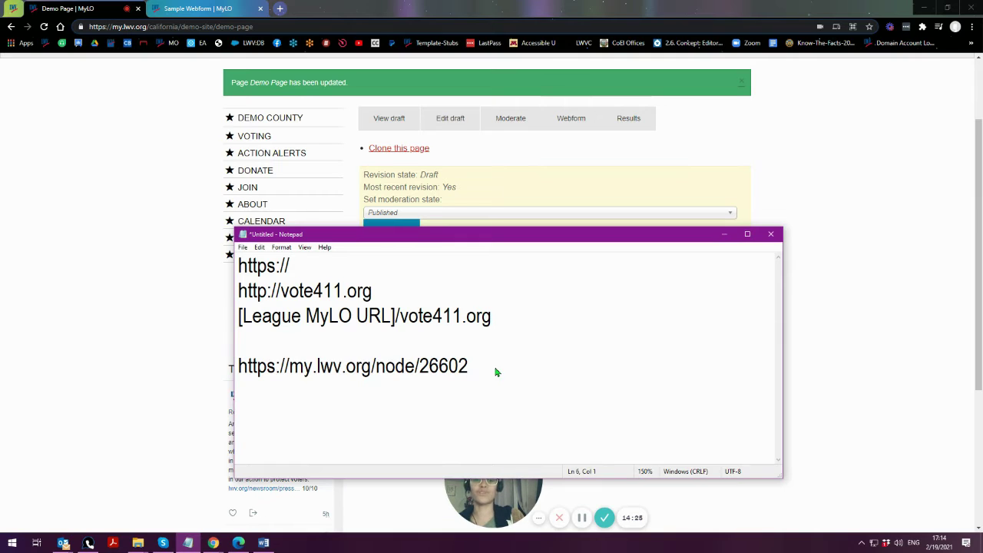
pyautogui.press('Return')
pyautogui.hotkey('ctrl', 'v')
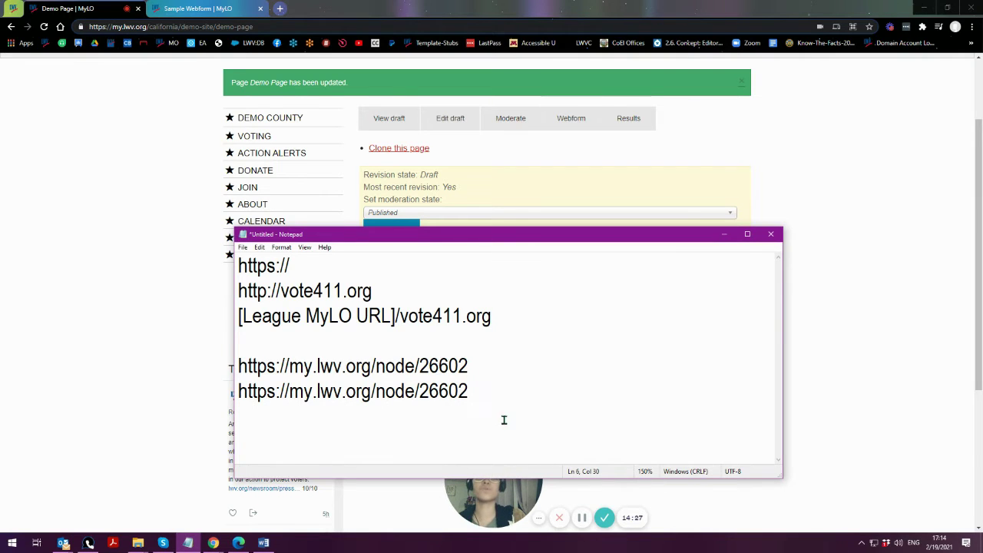
pyautogui.click(723, 239)
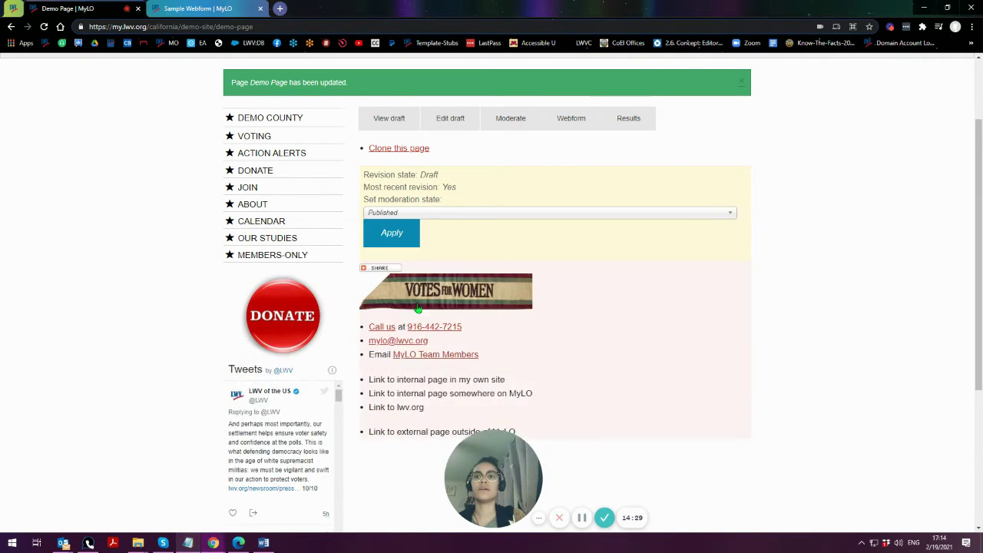
pyautogui.click(420, 307)
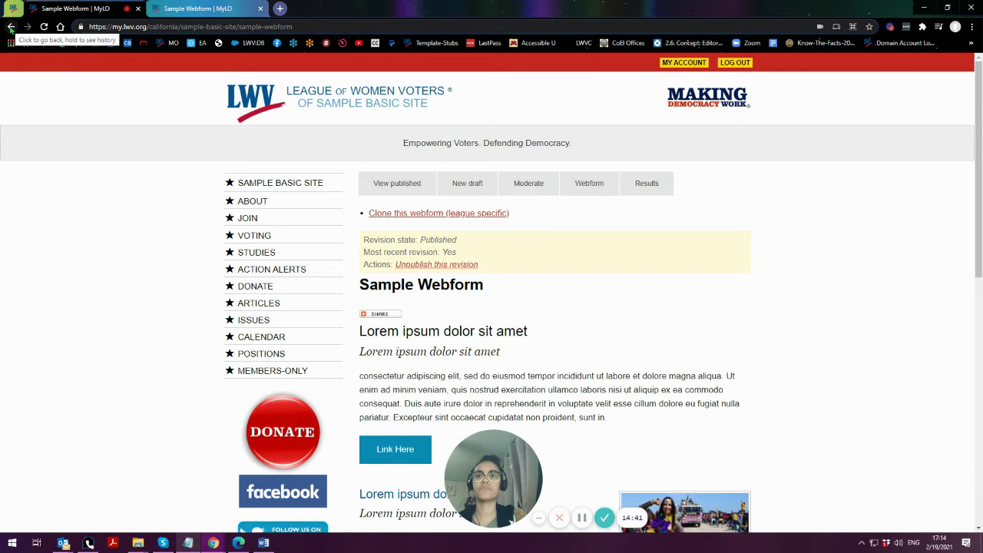
pyautogui.click(11, 26)
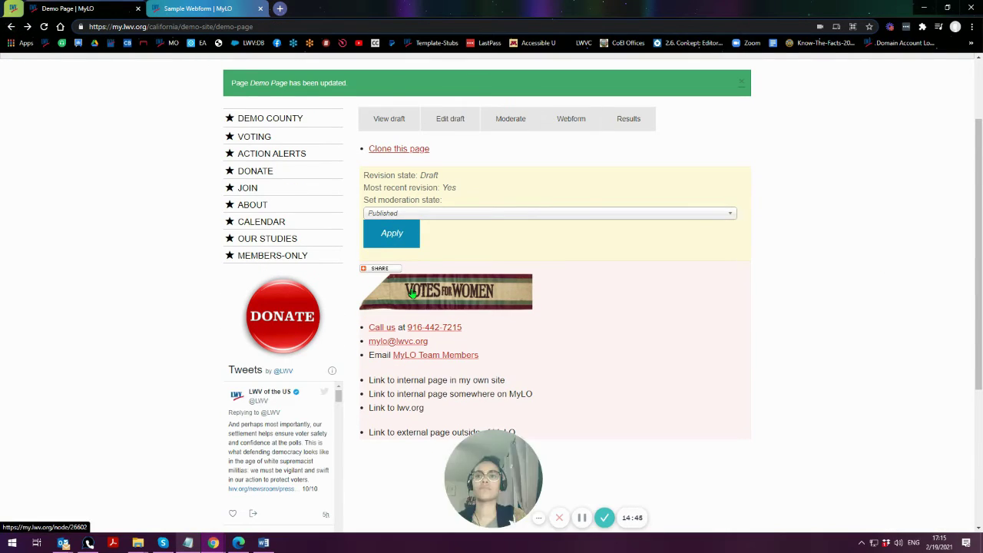
pyautogui.click(192, 9)
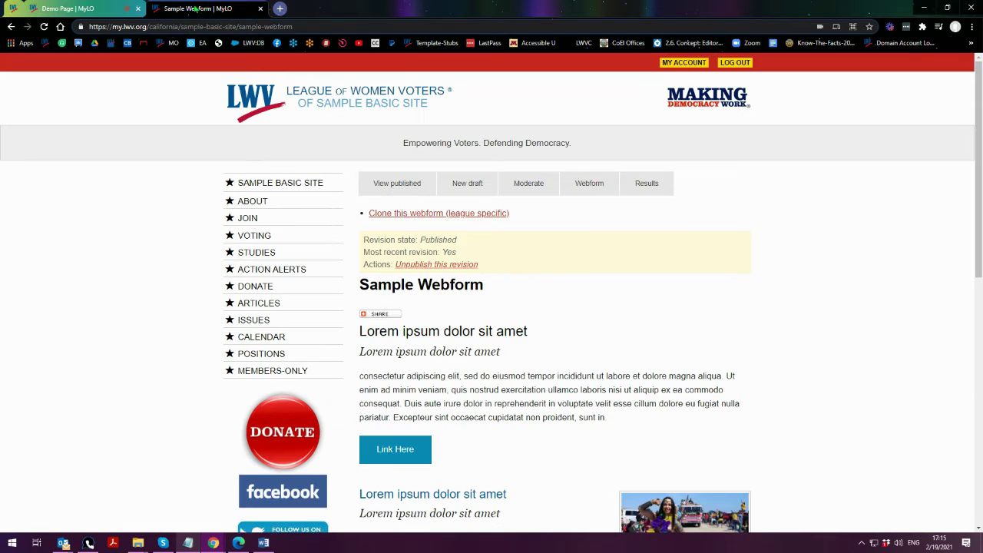
pyautogui.click(187, 29)
pyautogui.rightClick(188, 28)
pyautogui.click(213, 100)
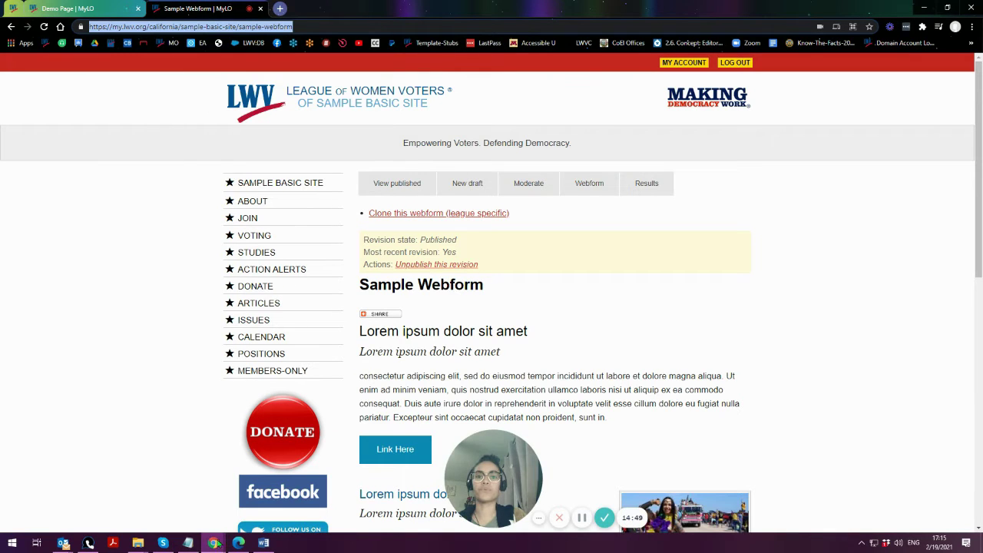
pyautogui.click(187, 543)
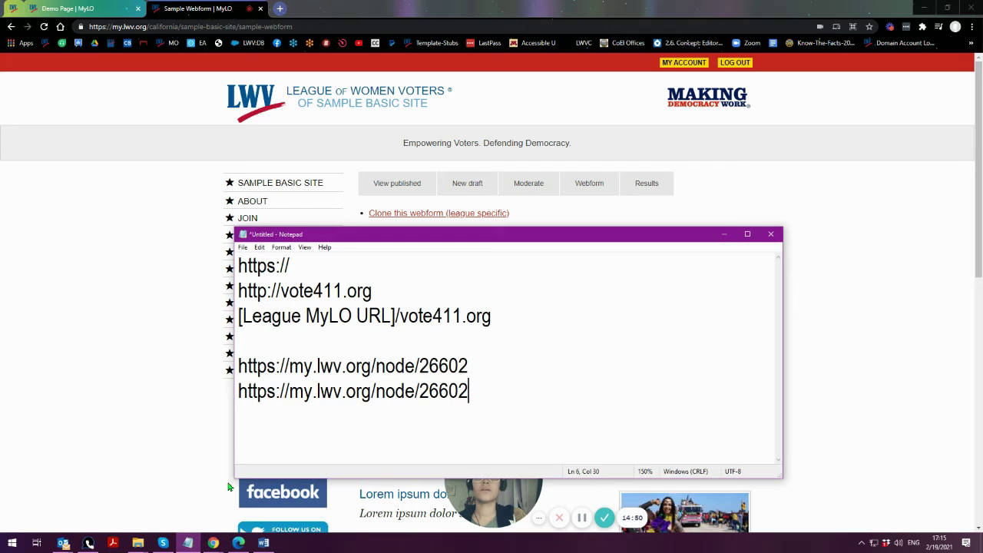
pyautogui.click(485, 417)
pyautogui.hotkey('ctrl', 'v')
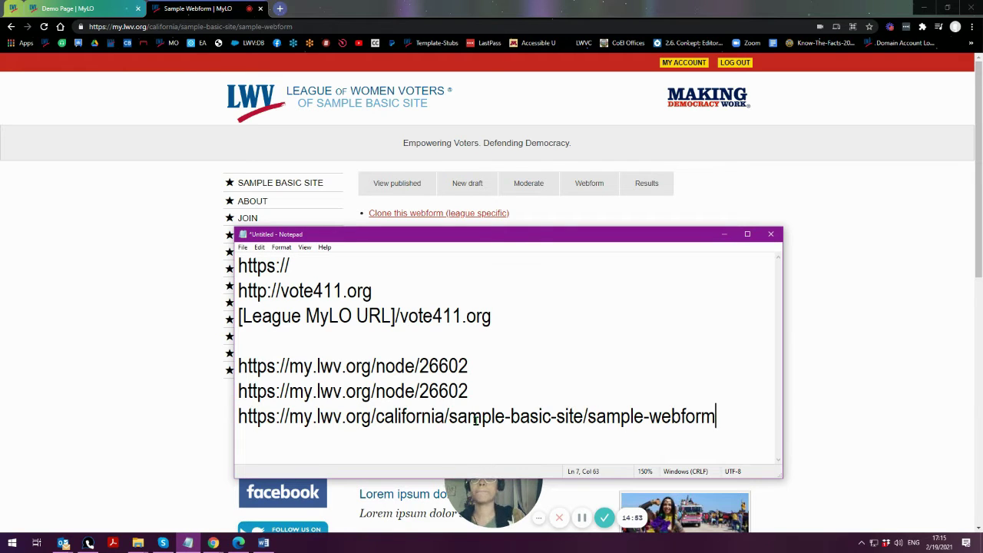
pyautogui.moveTo(728, 415); pyautogui.dragTo(232, 415)
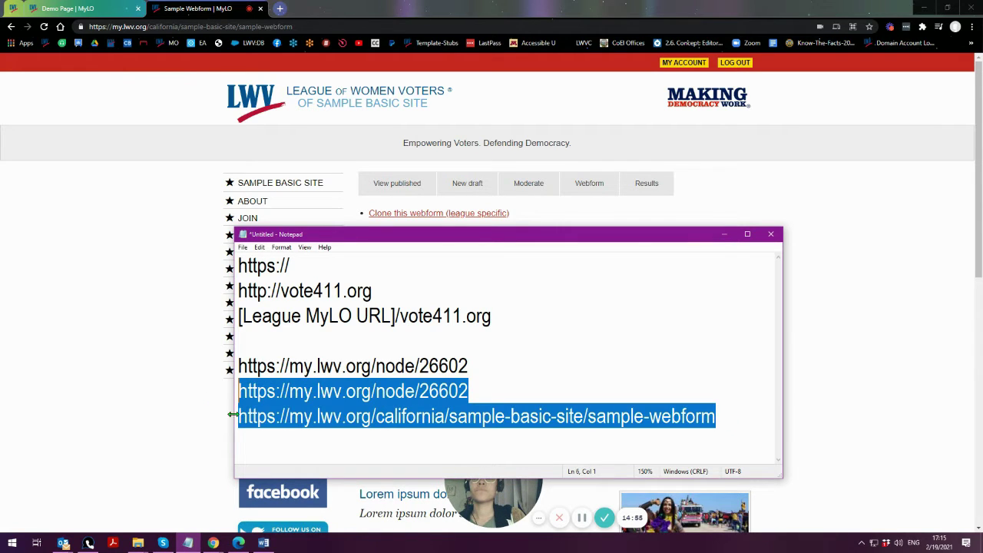
pyautogui.click(522, 391)
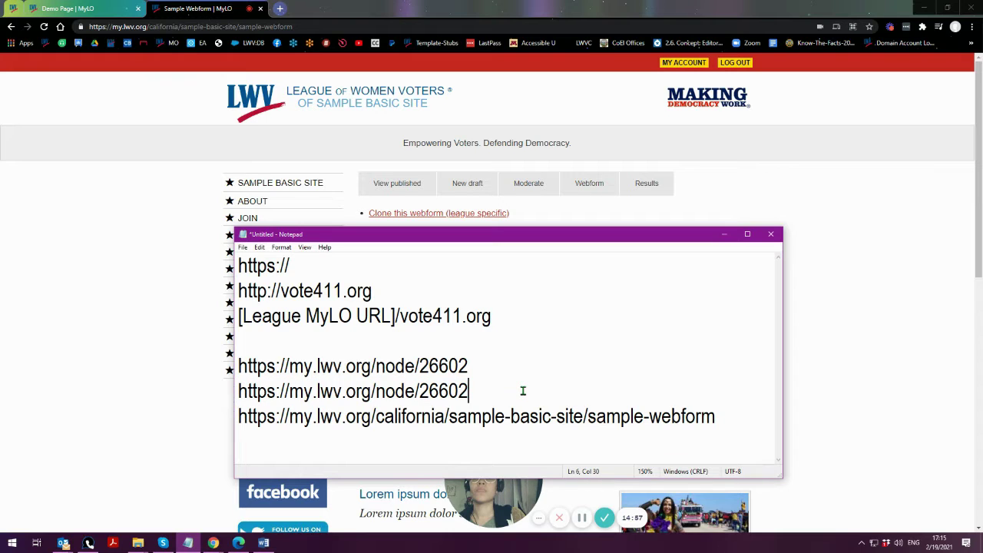
pyautogui.click(67, 9)
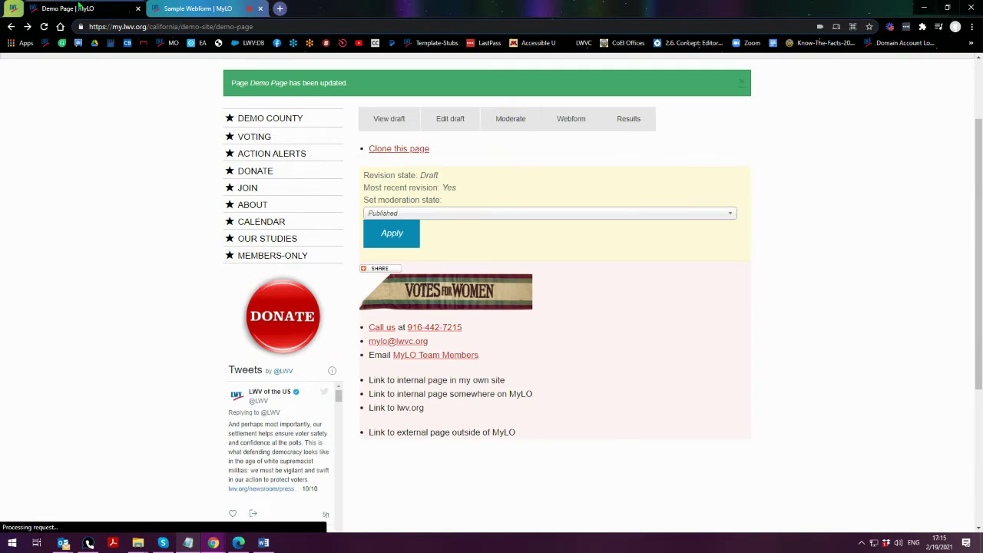
pyautogui.scroll(2, 183, 423)
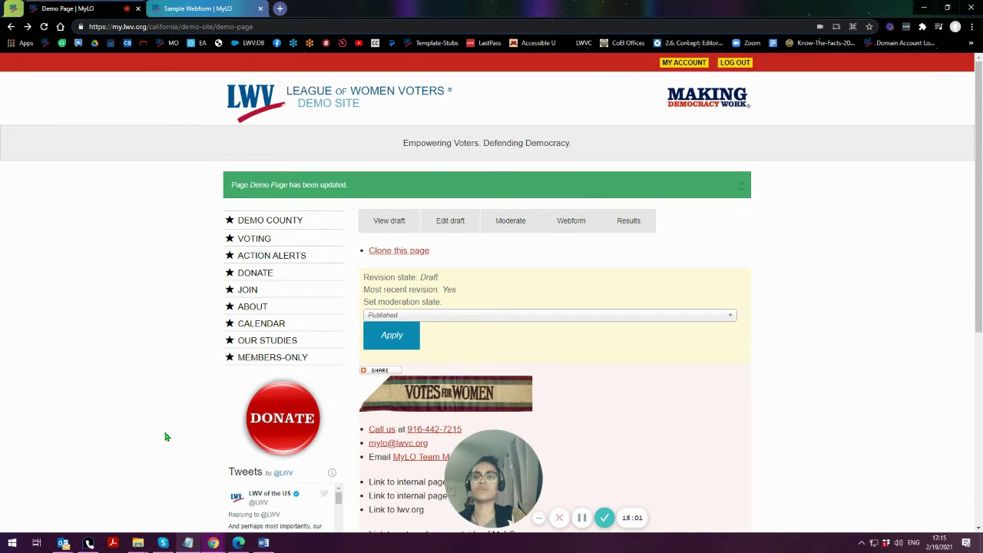
pyautogui.scroll(-1, 164, 435)
pyautogui.scroll(1, 155, 449)
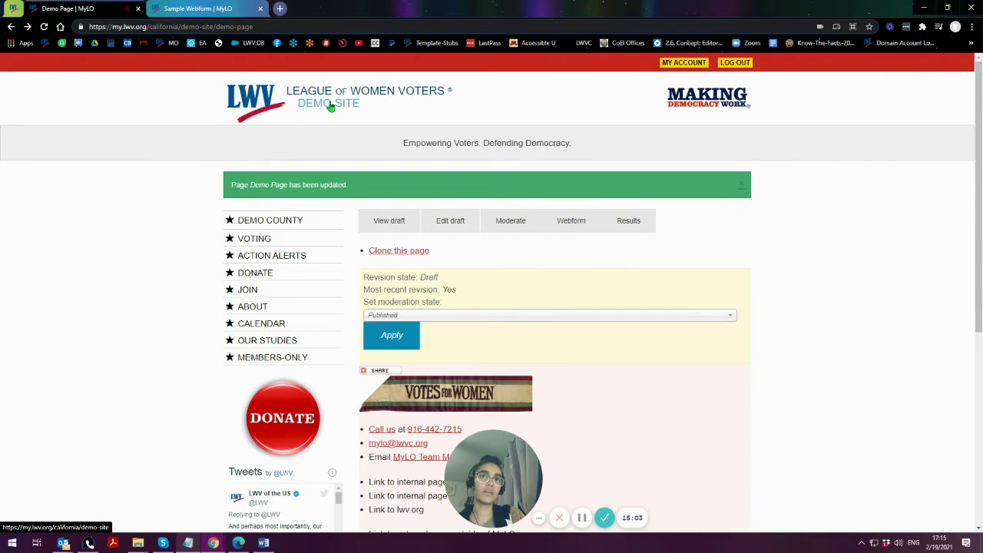
pyautogui.hotkey('ctrl', 'Tab')
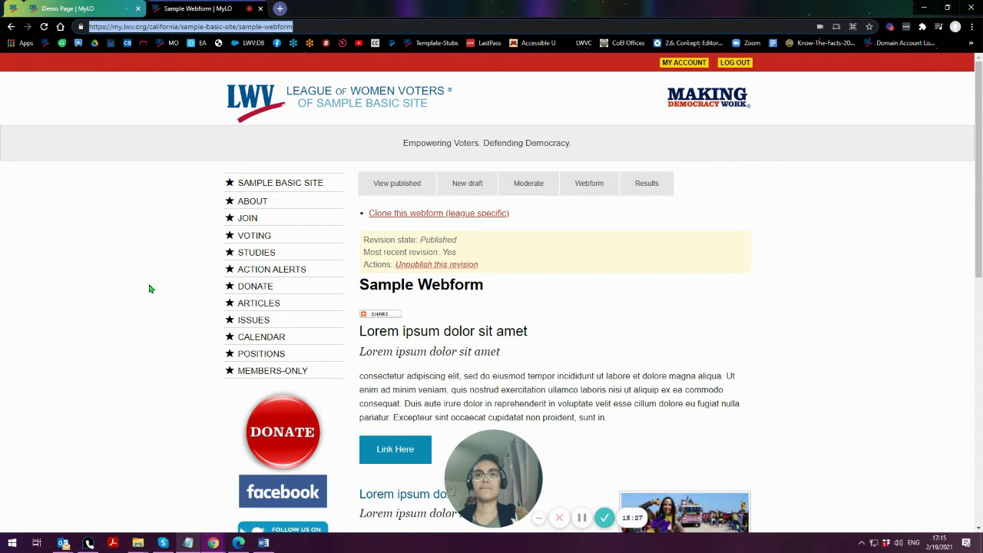
pyautogui.click(108, 6)
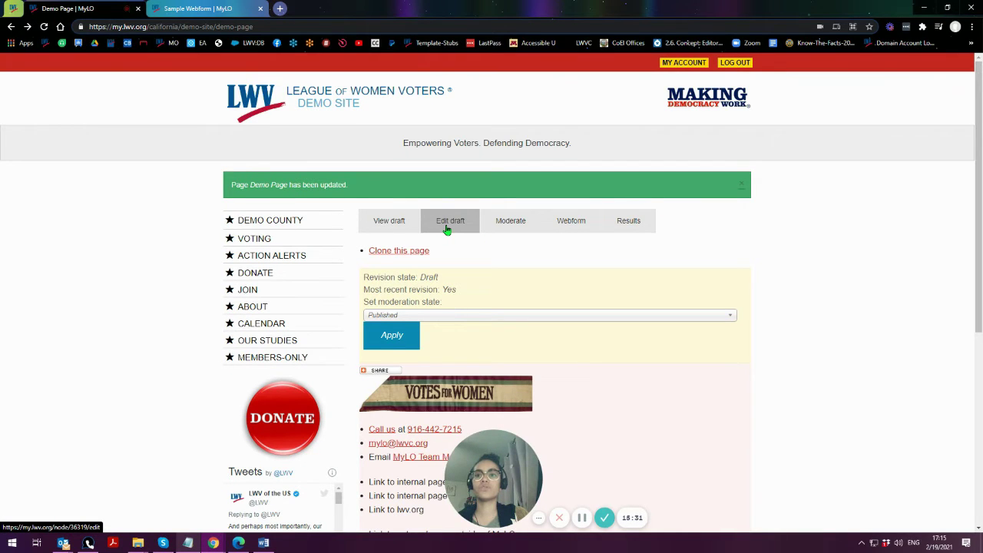
pyautogui.scroll(-2, 448, 231)
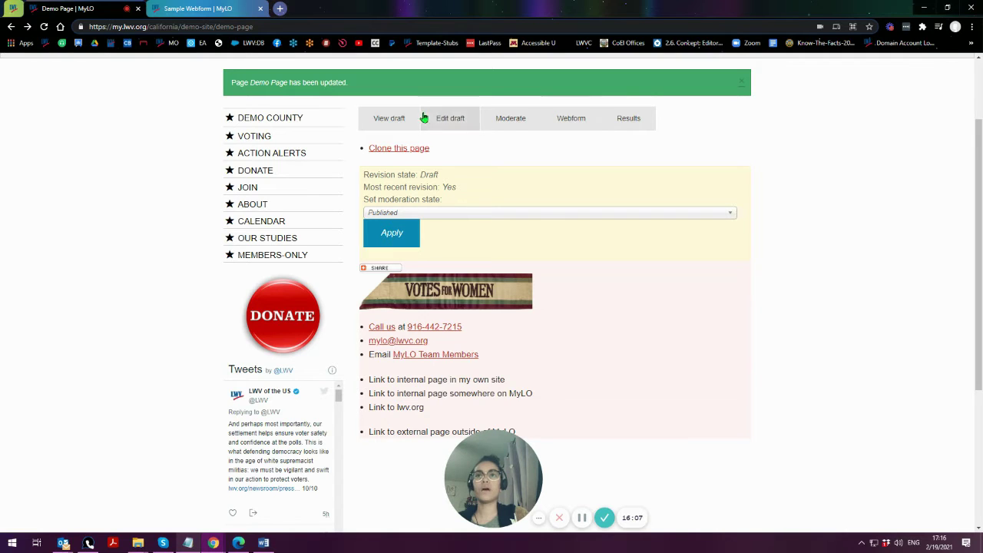
# - Open the Demo Page draft for editing and place the cursor after the last body bullet
pyautogui.click(446, 125)
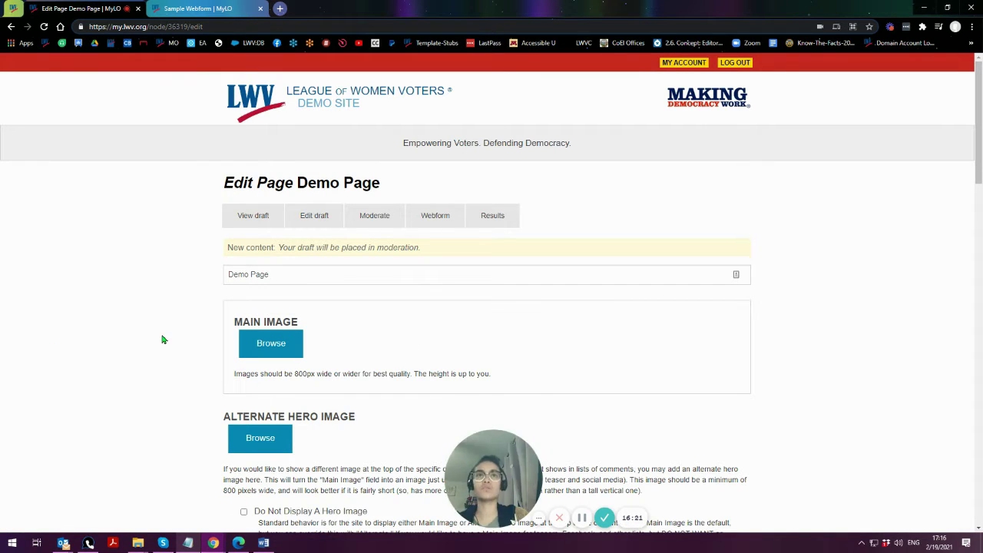
pyautogui.scroll(-5, 170, 363)
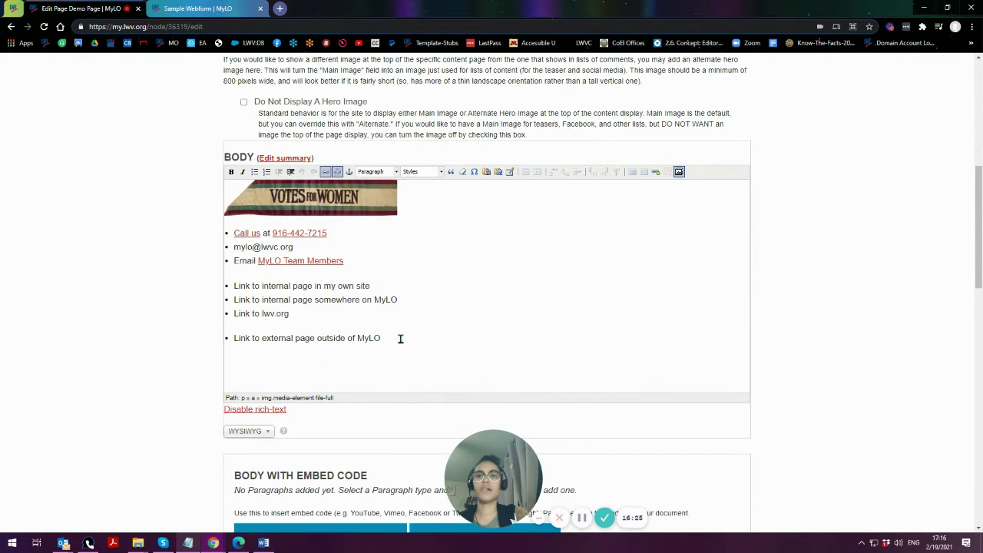
pyautogui.click(400, 339)
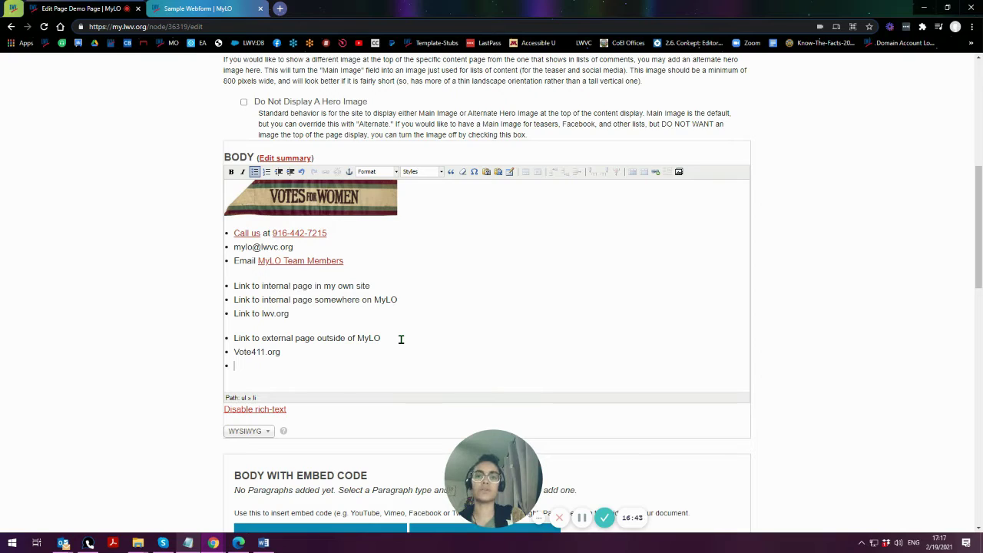
pyautogui.moveTo(234, 351); pyautogui.dragTo(320, 353)
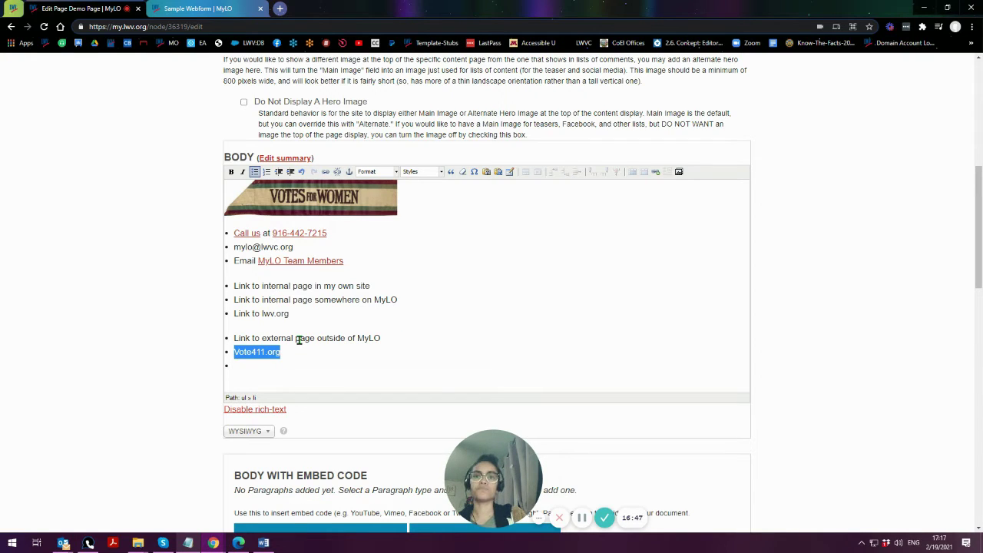
pyautogui.click(319, 325)
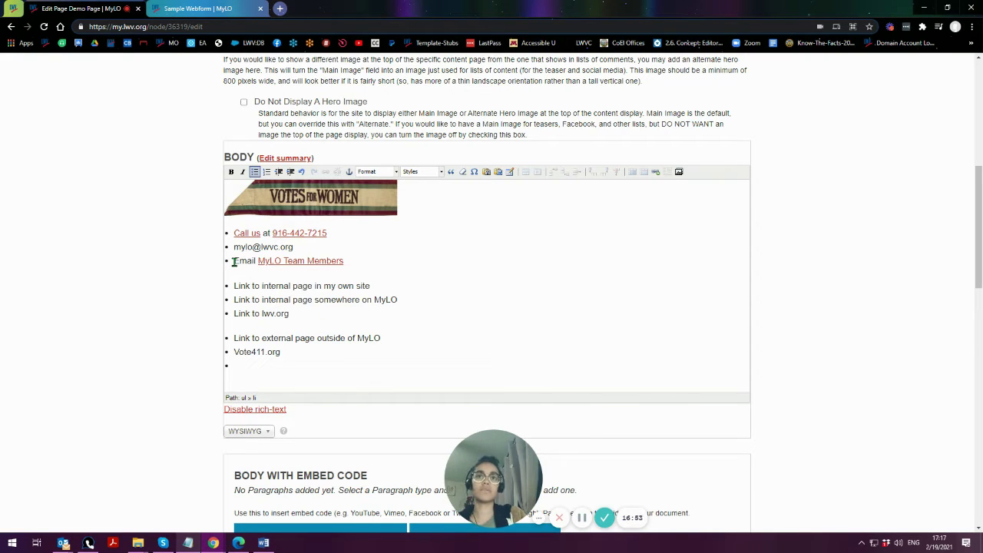
pyautogui.moveTo(234, 261)
pyautogui.mouseDown()
pyautogui.moveTo(353, 283)
pyautogui.moveTo(230, 262)
pyautogui.mouseUp()
pyautogui.click(349, 261)
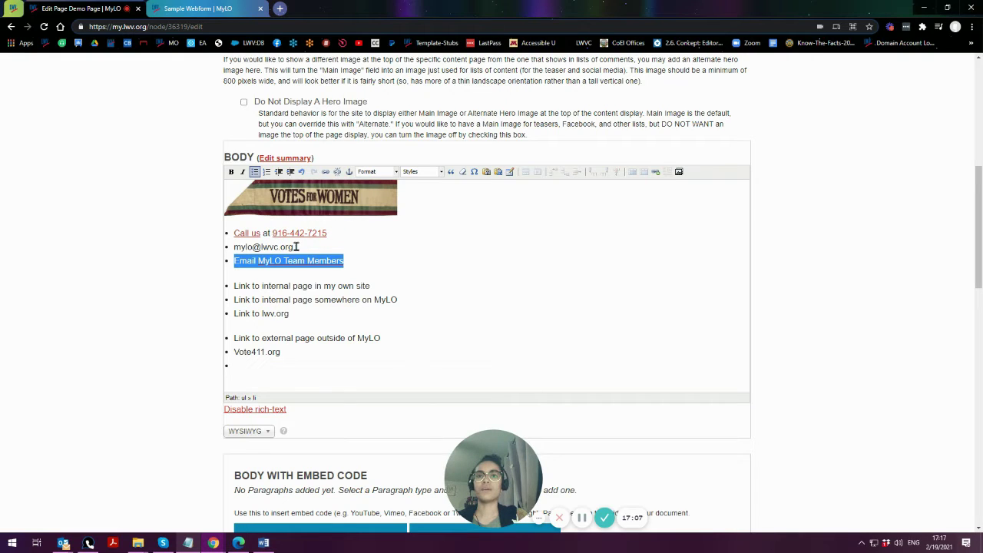
pyautogui.moveTo(341, 234); pyautogui.dragTo(273, 235)
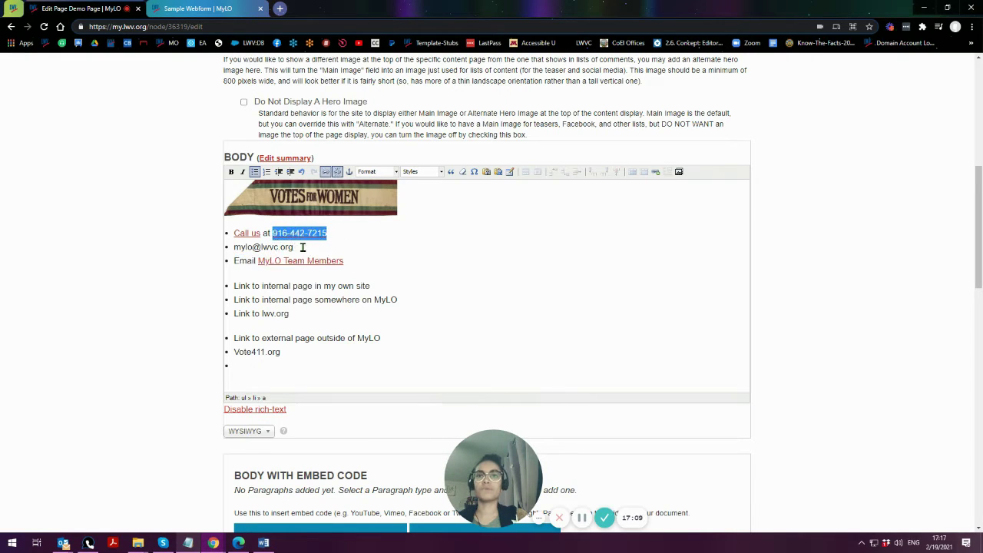
pyautogui.click(301, 248)
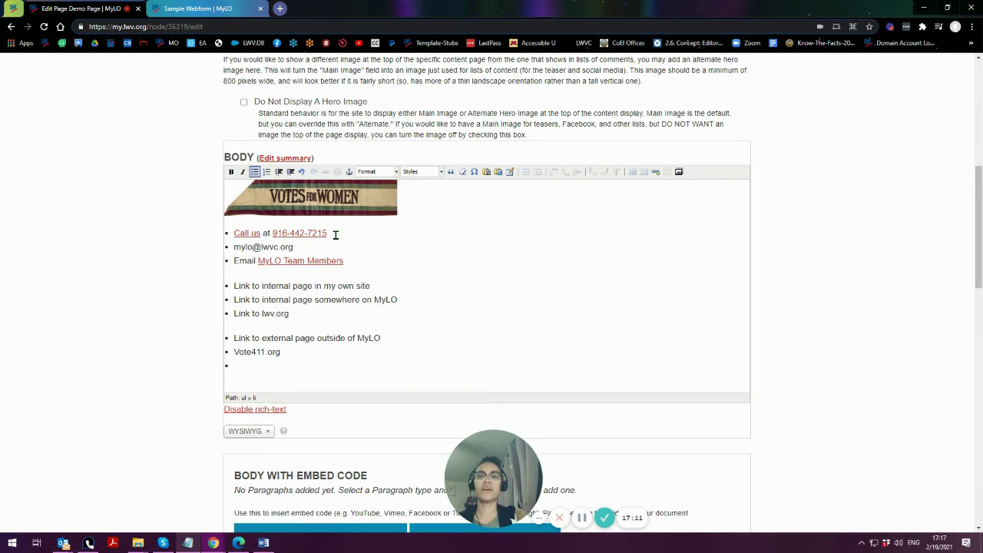
pyautogui.moveTo(329, 233); pyautogui.dragTo(271, 235)
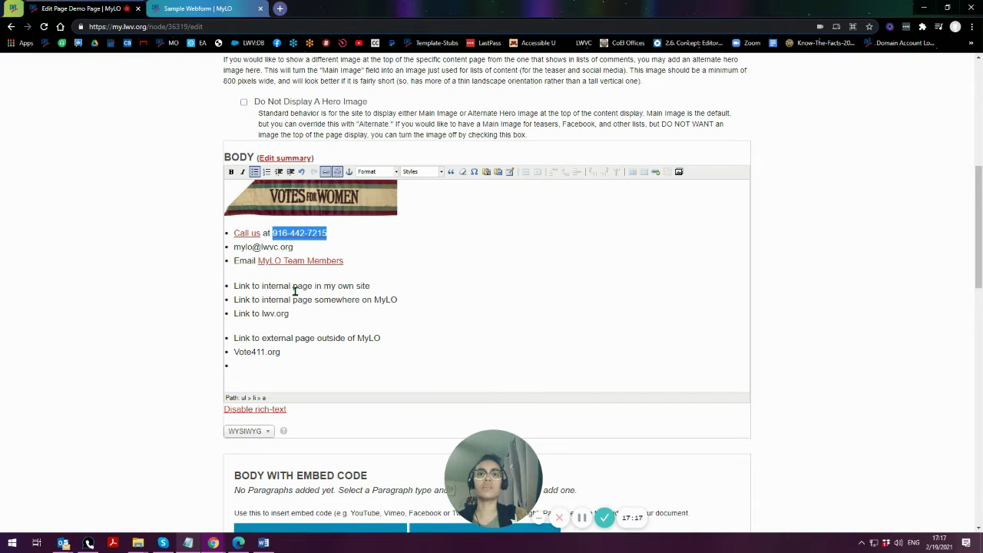
pyautogui.click(315, 247)
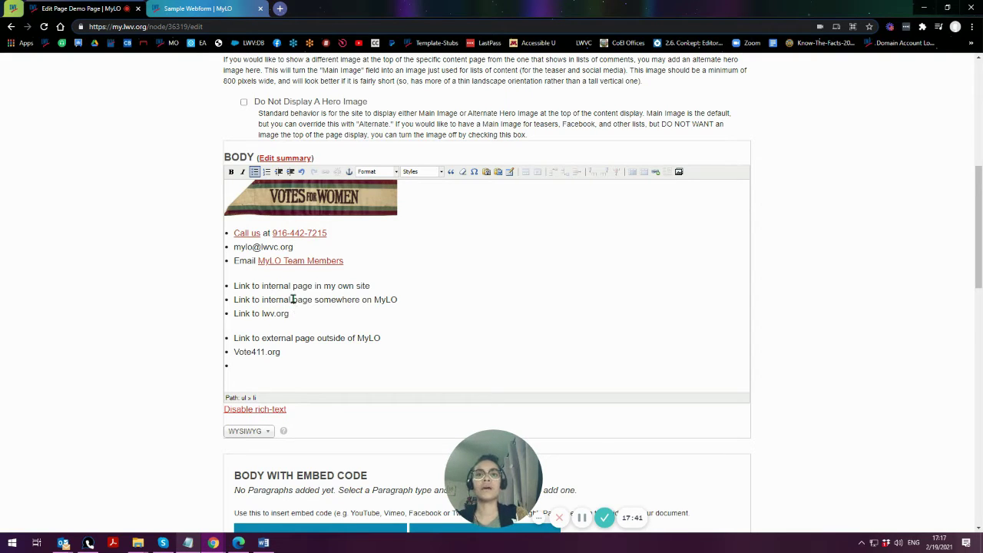
# - Add 'LWV Georgia' and 'Facebook' bullets after Vote411.org in the body list
pyautogui.click(275, 368)
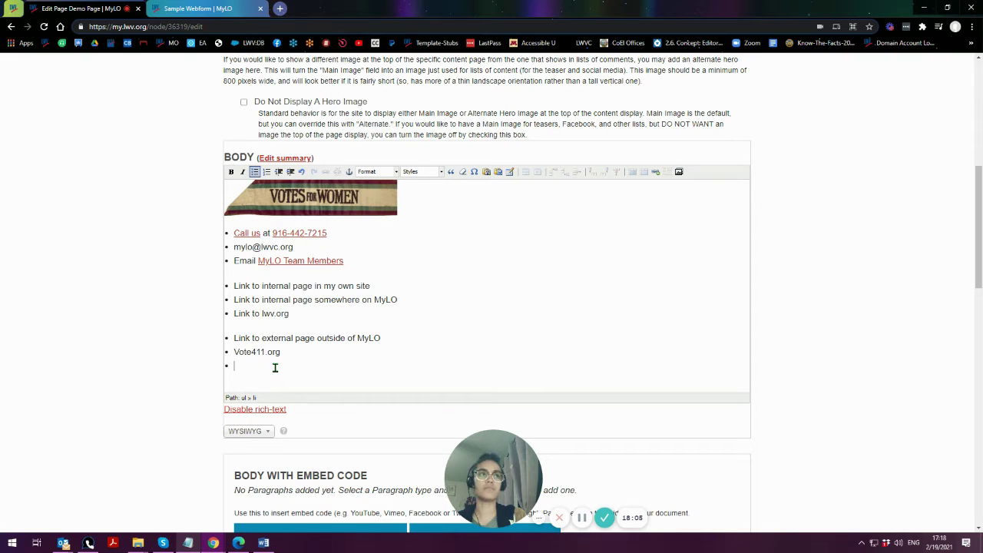
pyautogui.write('LWV ')
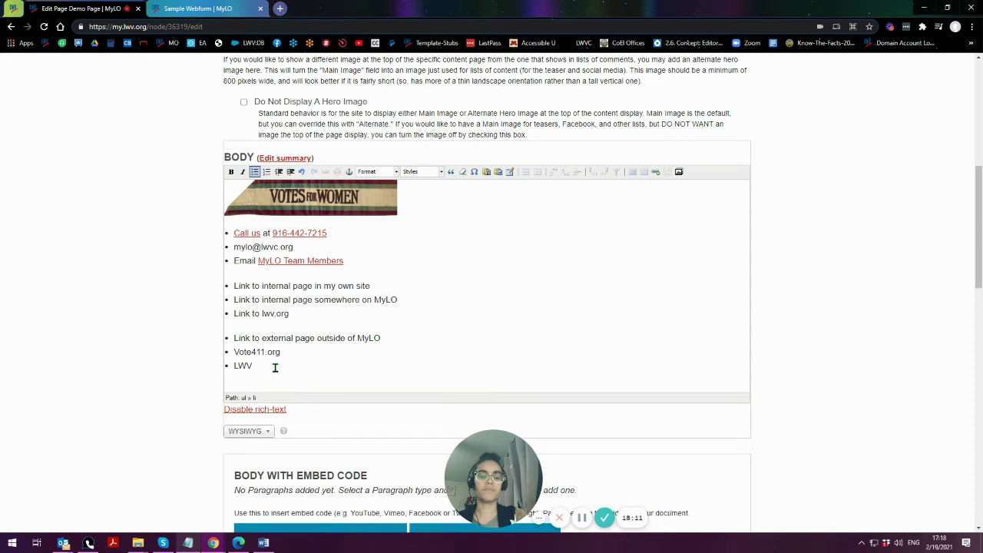
pyautogui.write('G')
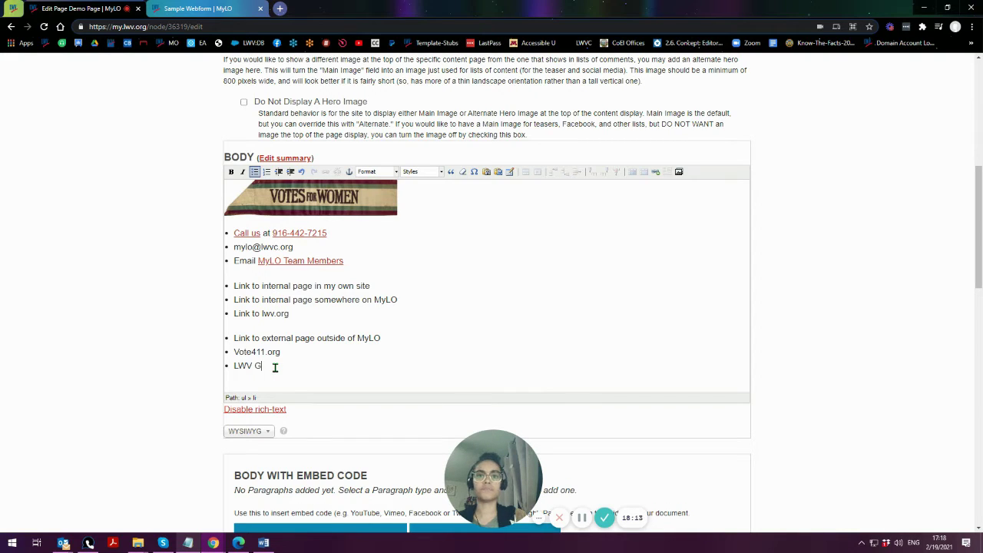
pyautogui.write('eorgia')
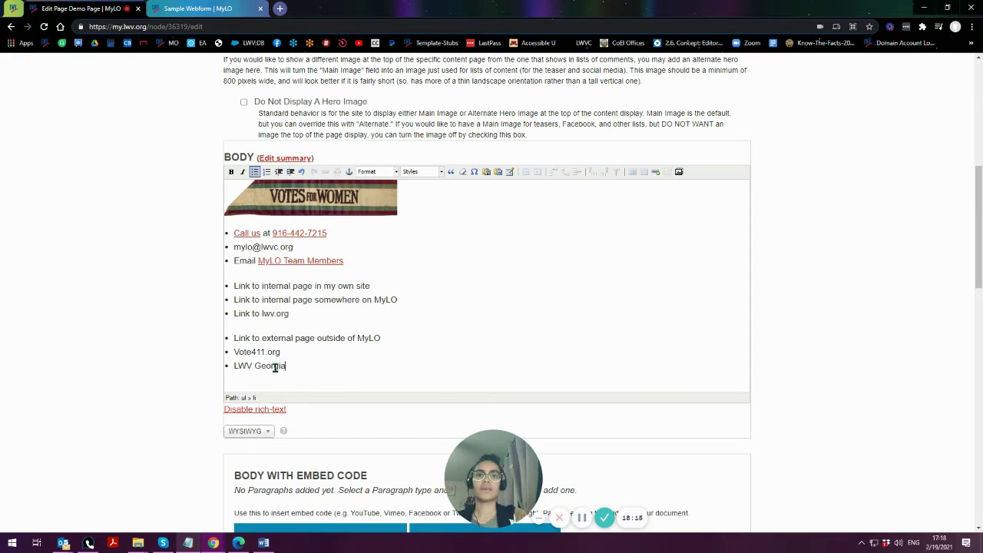
pyautogui.press('Return')
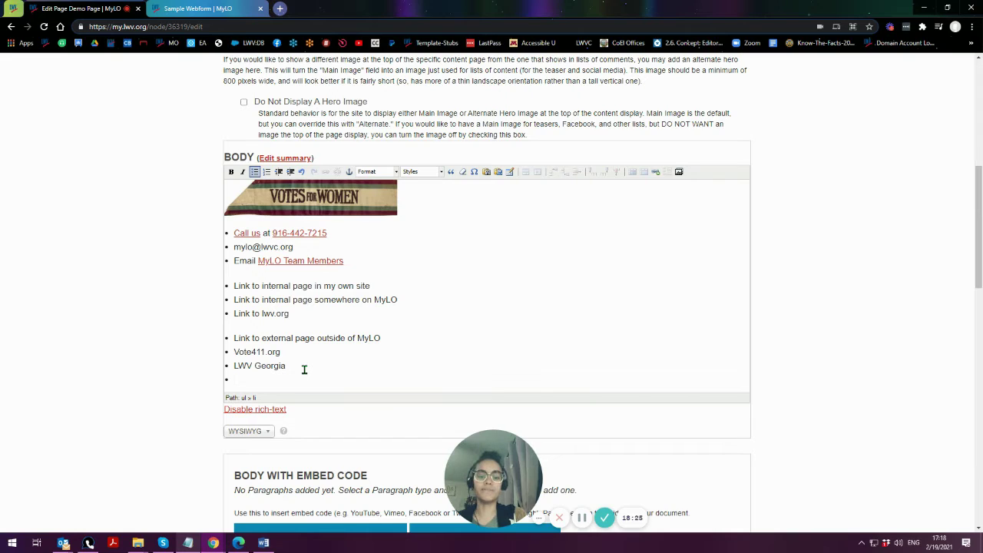
pyautogui.write('Facebook')
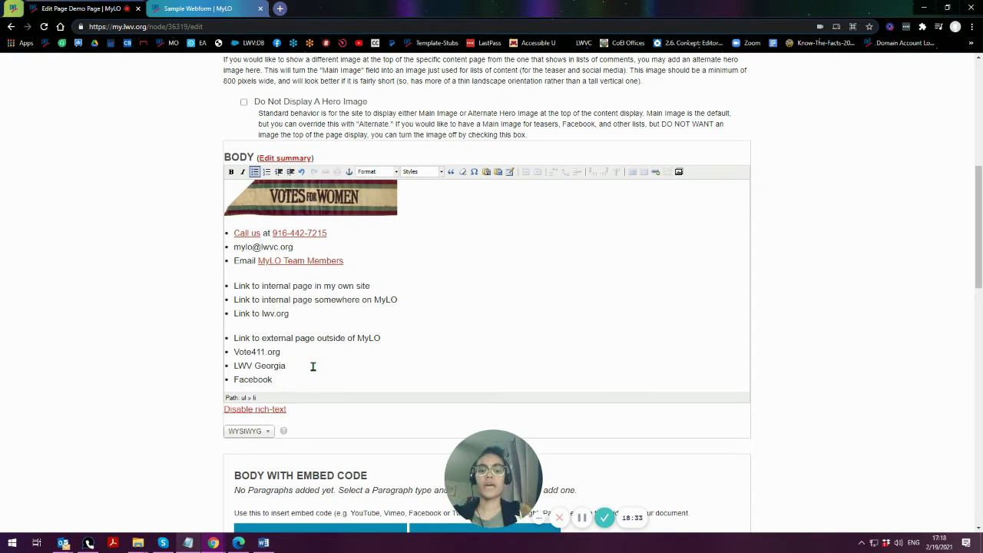
pyautogui.write('.com')
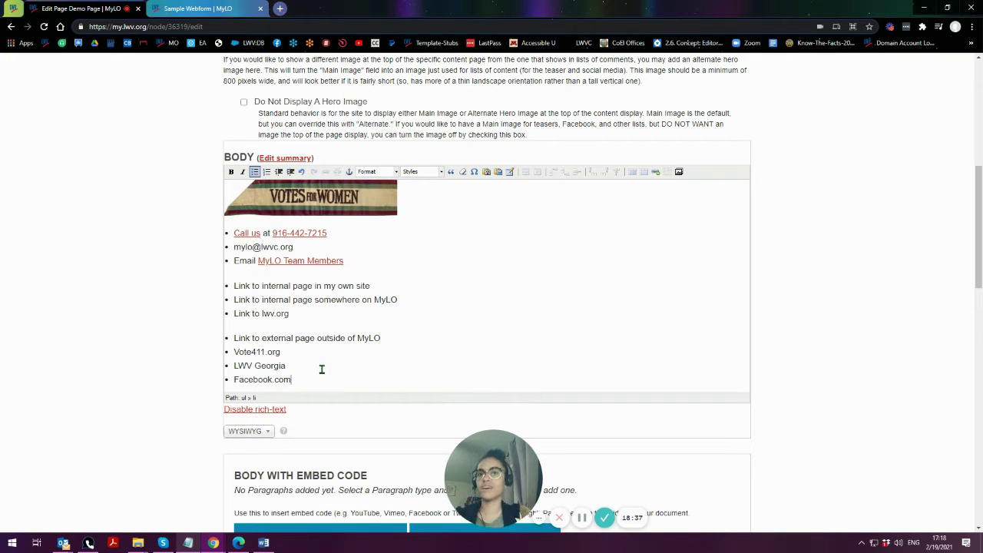
pyautogui.press('BackSpace')
pyautogui.press('BackSpace')
pyautogui.press('BackSpace')
pyautogui.press('BackSpace')
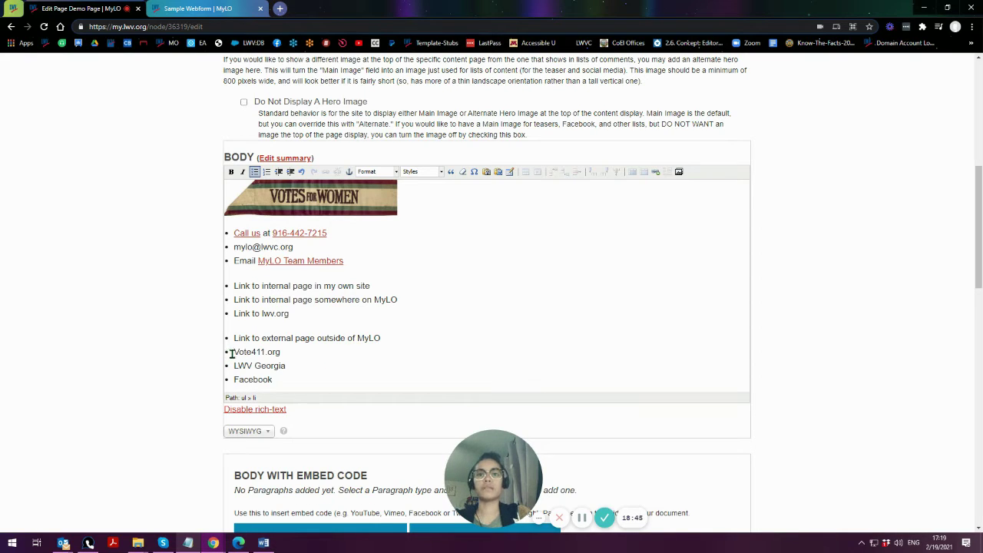
pyautogui.moveTo(406, 338); pyautogui.dragTo(174, 345)
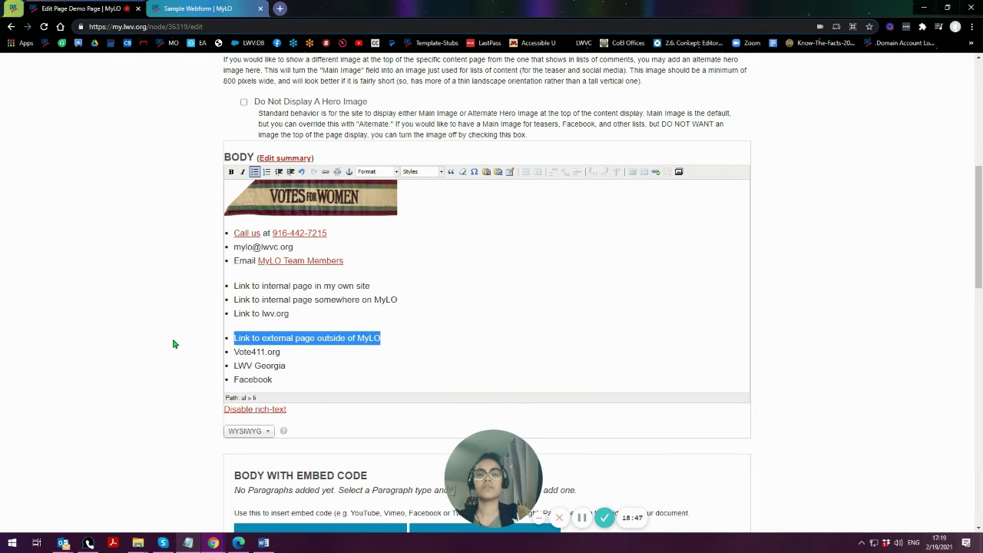
# - Clear the external-page bullet's text, then select Vote411.org and start a Linkit link on it
pyautogui.press('BackSpace')
pyautogui.moveTo(236, 341); pyautogui.dragTo(380, 342)
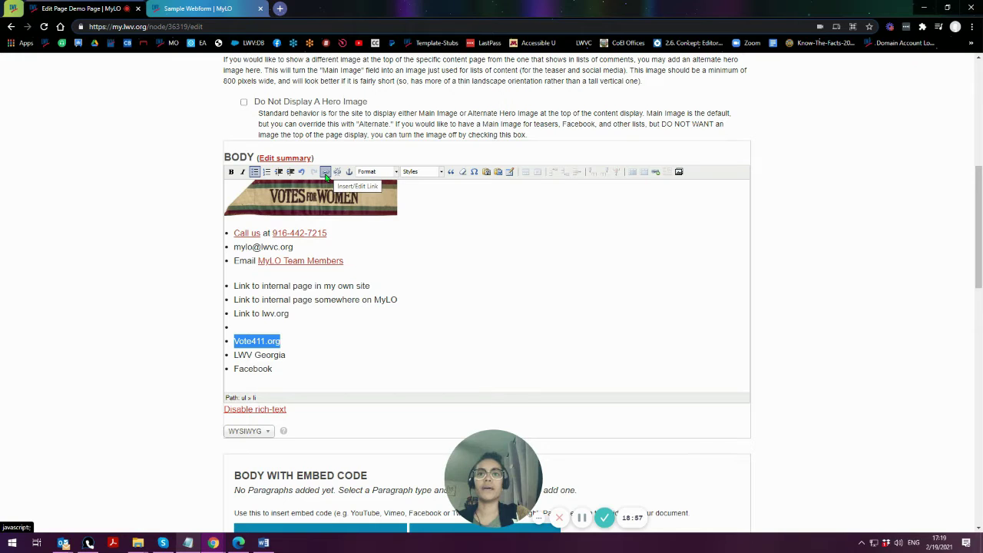
pyautogui.click(655, 173)
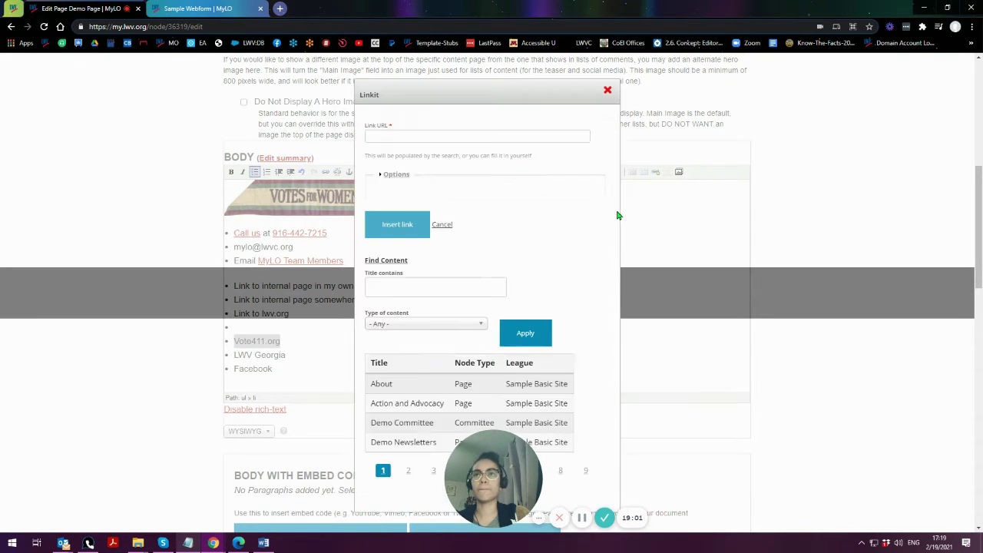
pyautogui.click(452, 135)
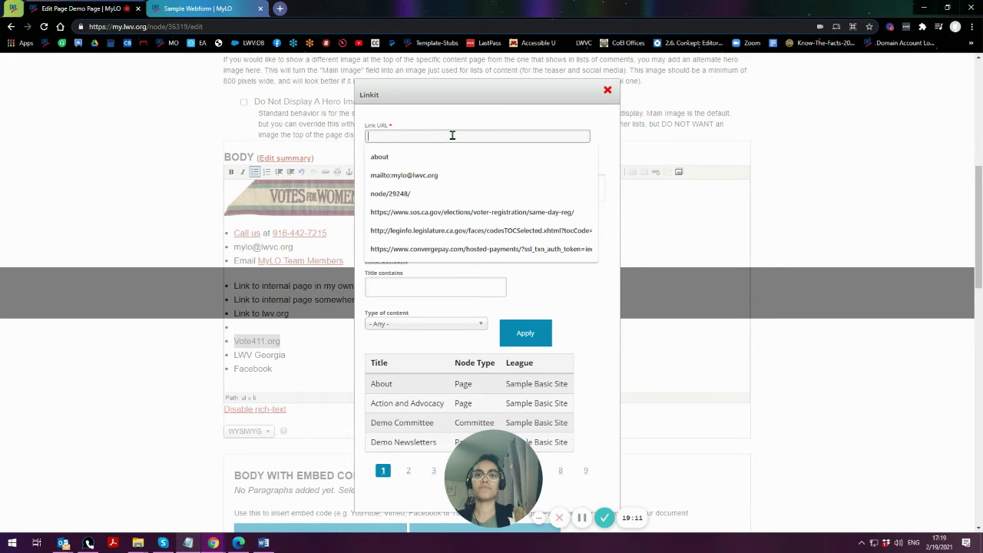
pyautogui.write('http')
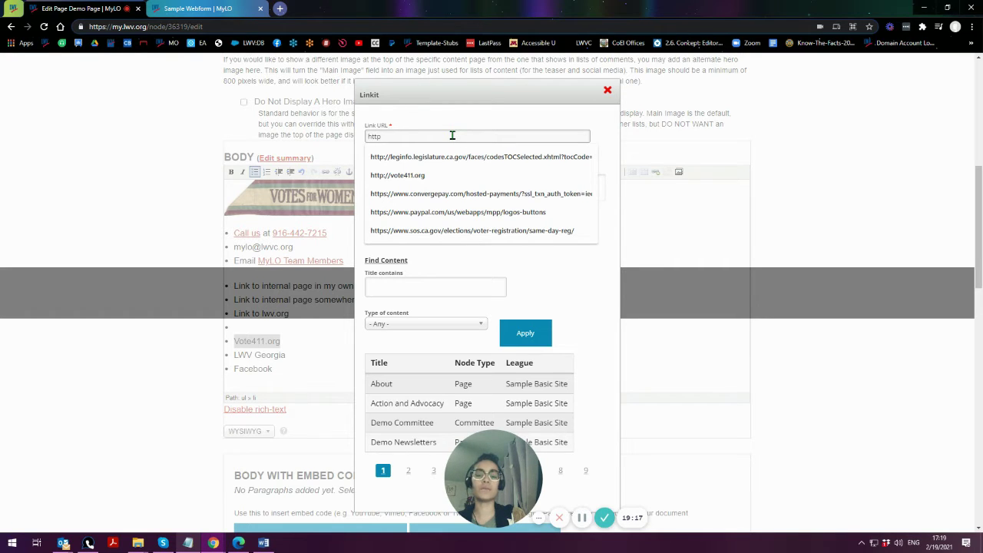
pyautogui.write('://')
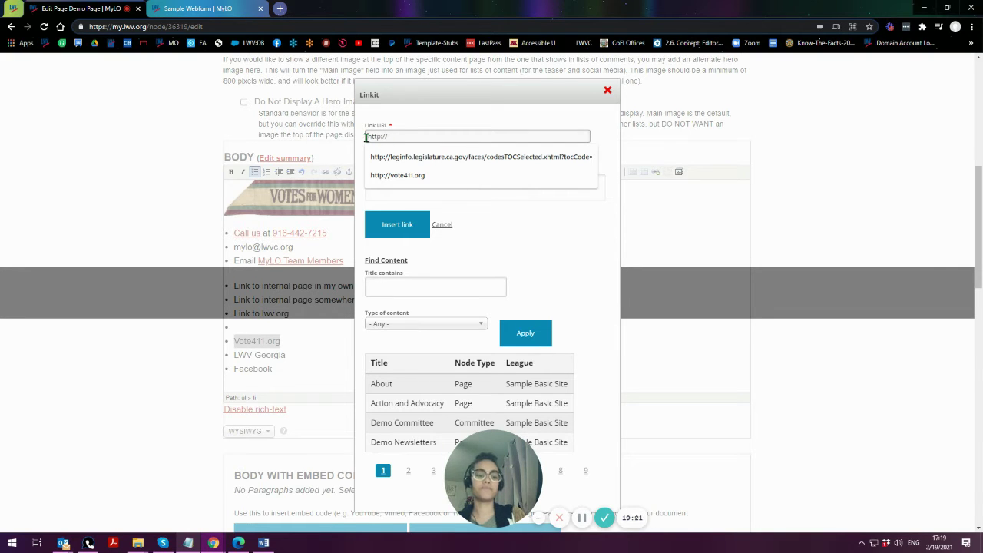
pyautogui.press('BackSpace')
pyautogui.press('BackSpace')
pyautogui.press('BackSpace')
pyautogui.press('BackSpace')
pyautogui.press('BackSpace')
pyautogui.press('BackSpace')
pyautogui.press('BackSpace')
pyautogui.hotkey('ctrl', '+')
pyautogui.hotkey('ctrl', '+')
pyautogui.hotkey('ctrl', '+')
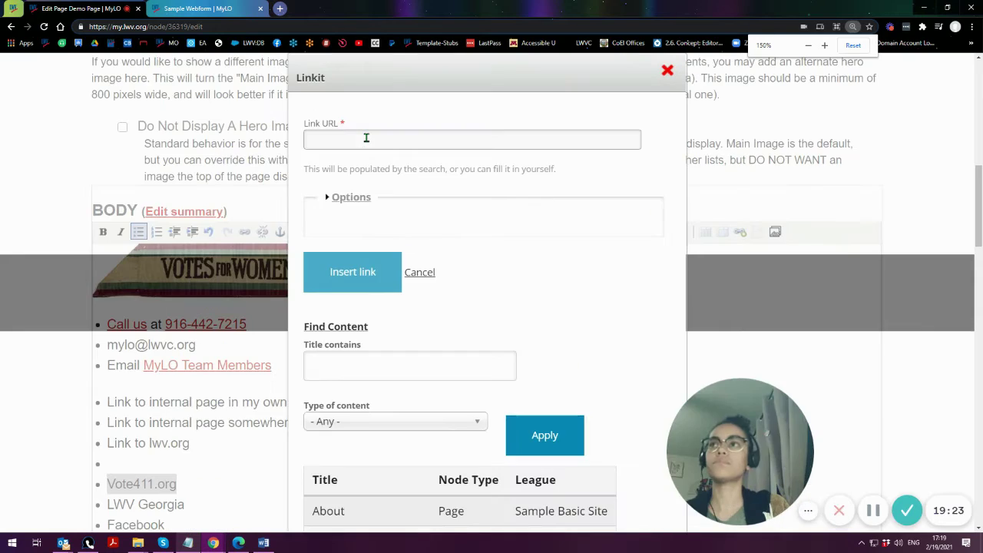
pyautogui.hotkey('ctrl', '+')
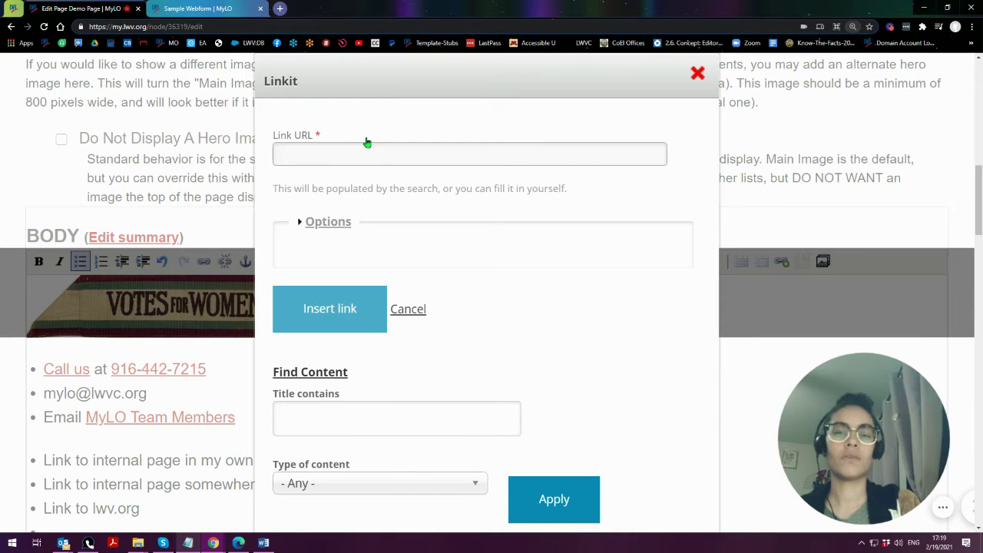
pyautogui.click(357, 150)
pyautogui.write('http://')
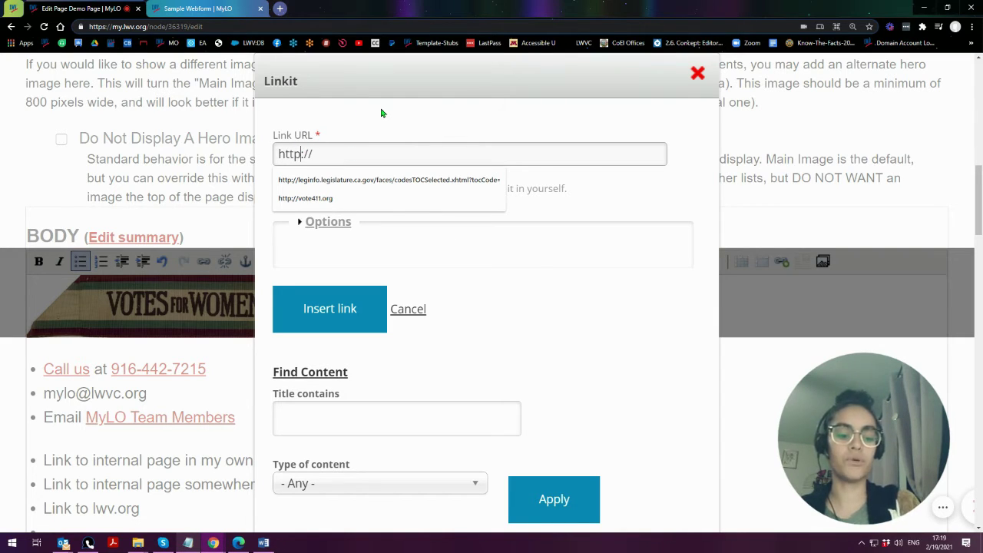
pyautogui.write('s')
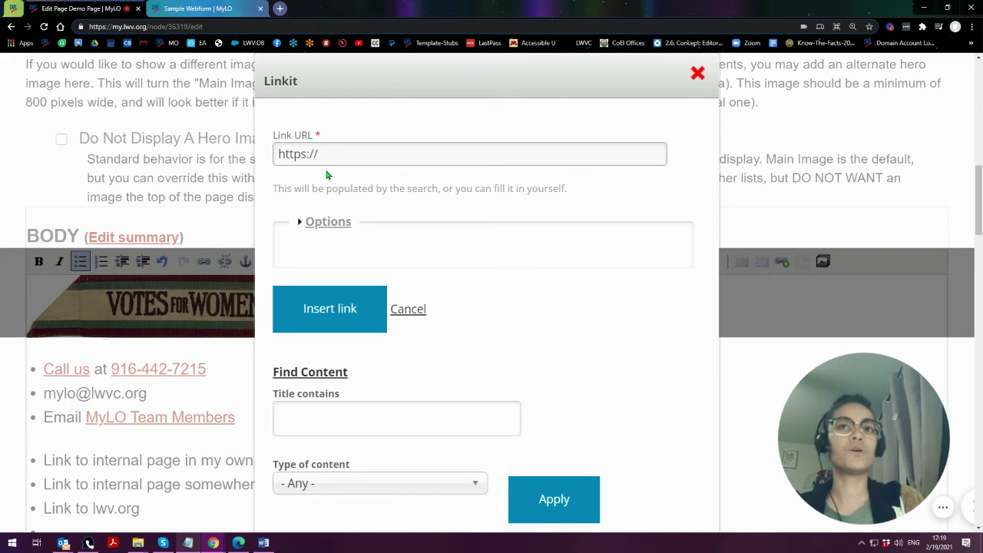
pyautogui.press('BackSpace')
pyautogui.click(332, 154)
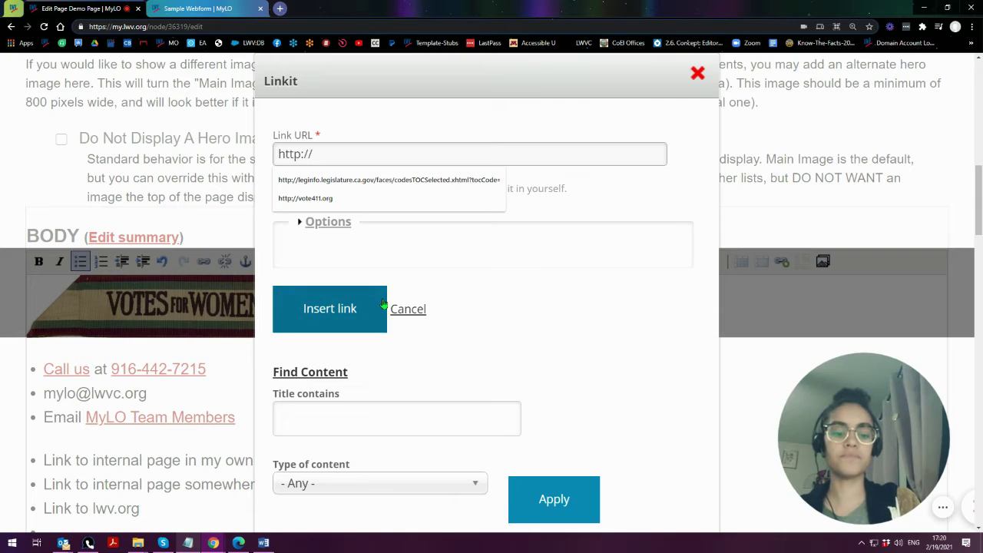
pyautogui.write('vote411.')
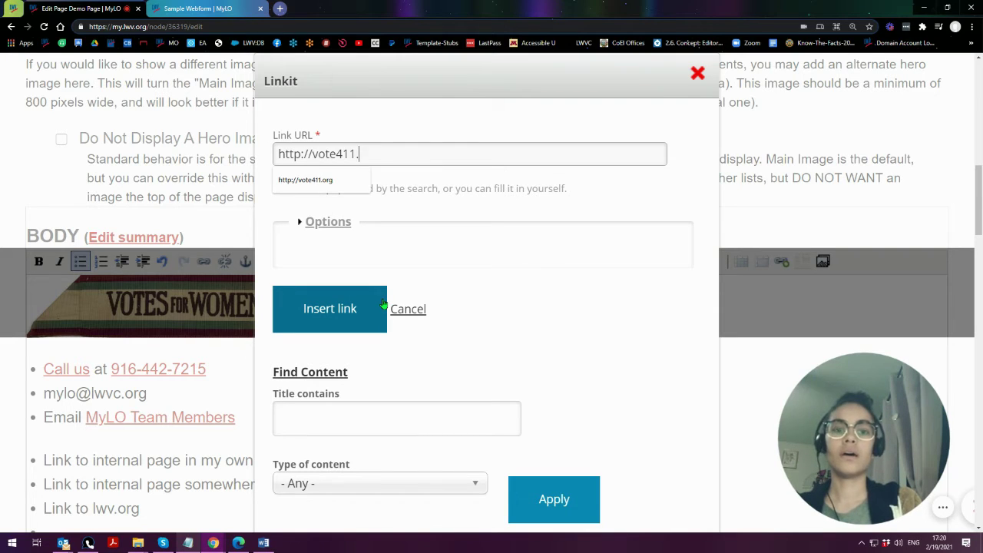
pyautogui.write('org')
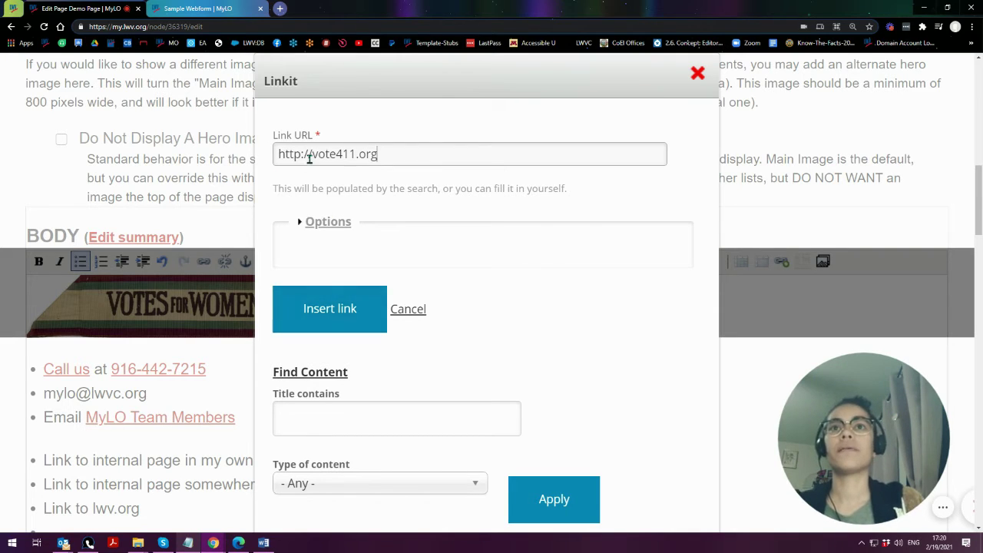
pyautogui.click(309, 154)
pyautogui.write('www.')
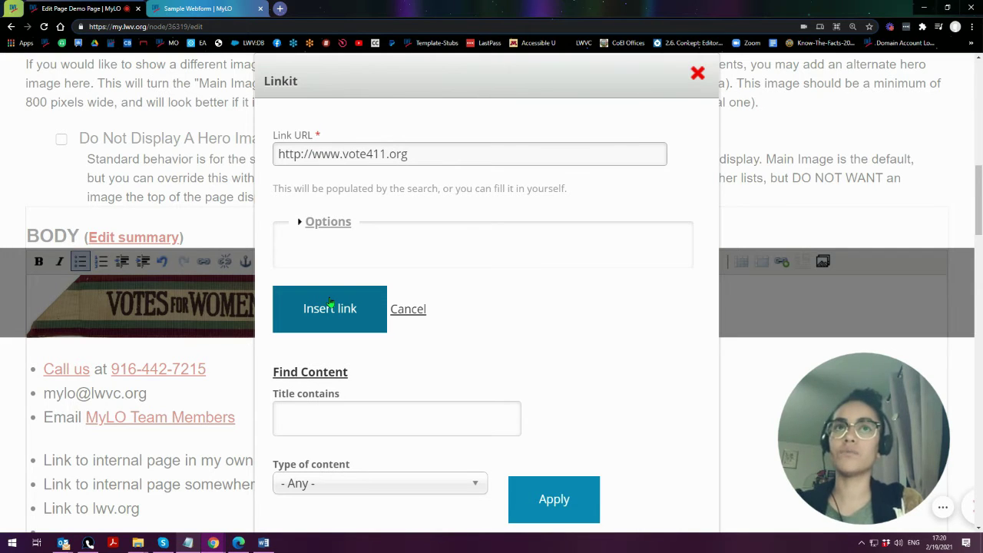
pyautogui.press('BackSpace')
pyautogui.press('BackSpace')
pyautogui.press('BackSpace')
pyautogui.press('BackSpace')
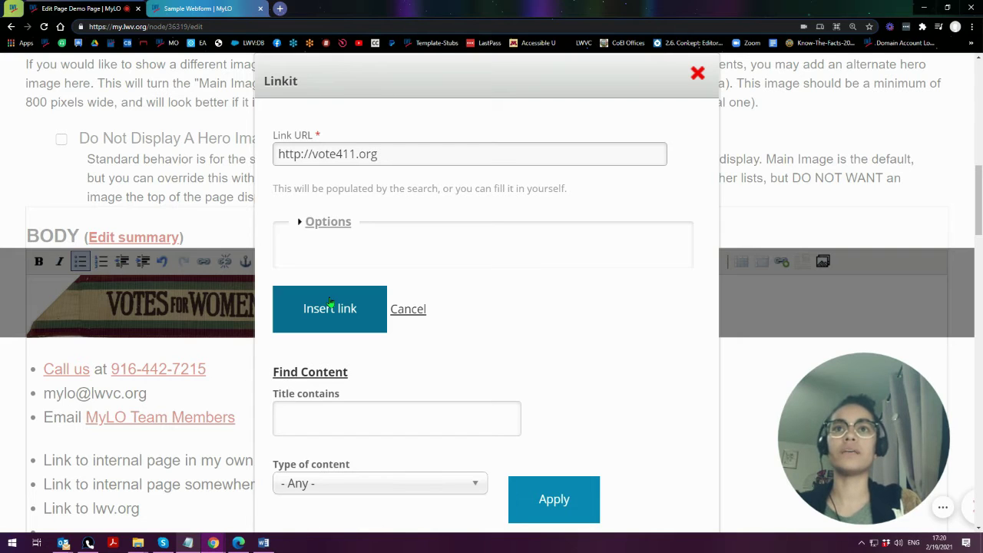
pyautogui.moveTo(376, 154); pyautogui.dragTo(205, 164)
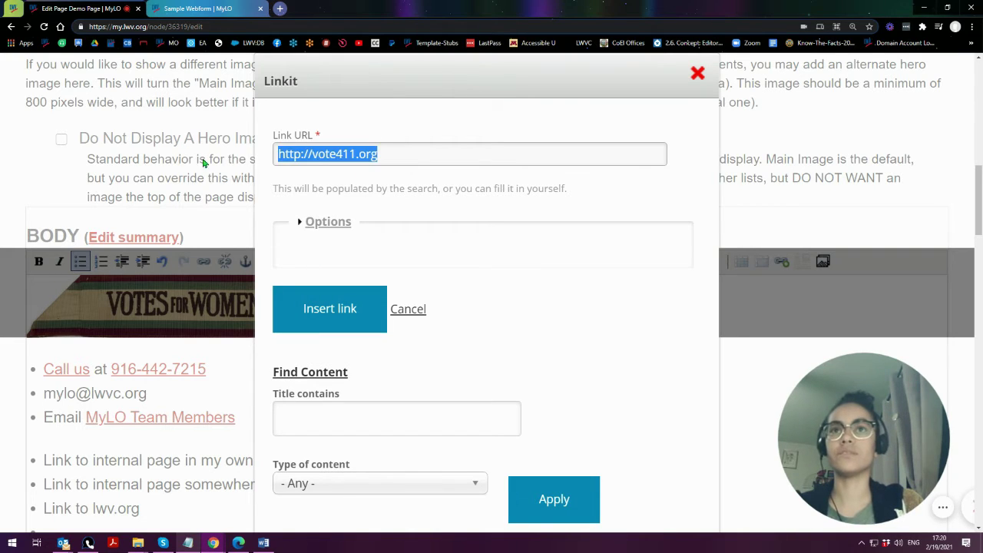
pyautogui.moveTo(312, 156); pyautogui.dragTo(425, 192)
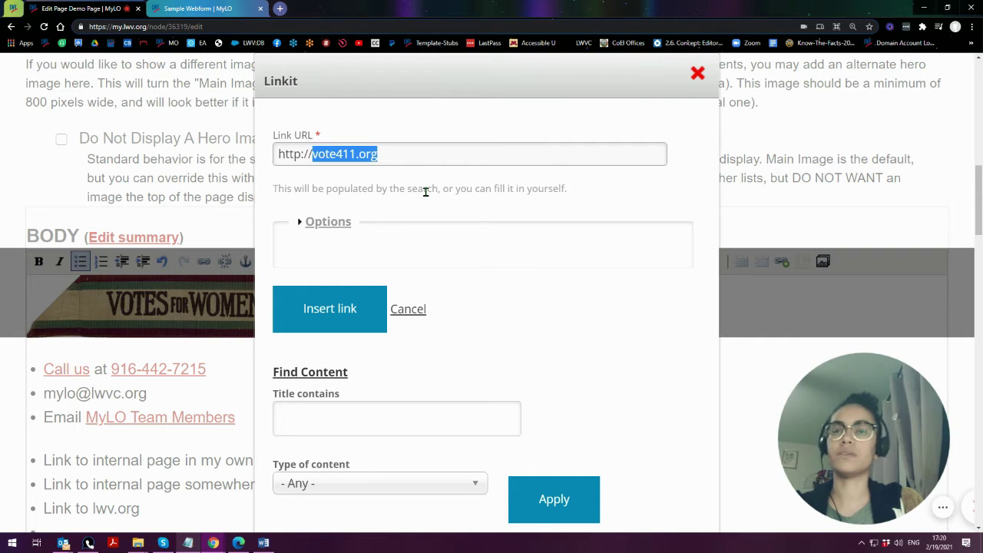
pyautogui.click(312, 156)
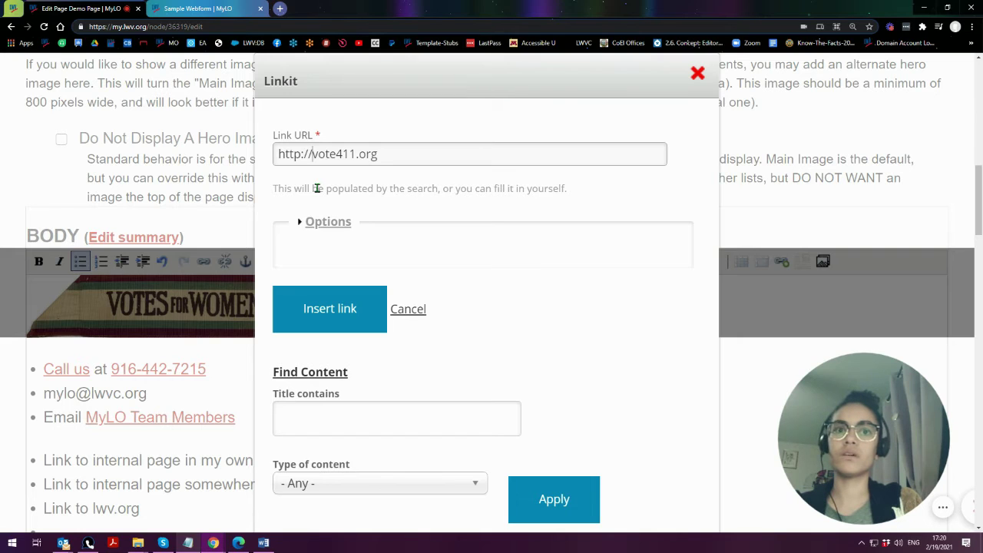
pyautogui.write('www.')
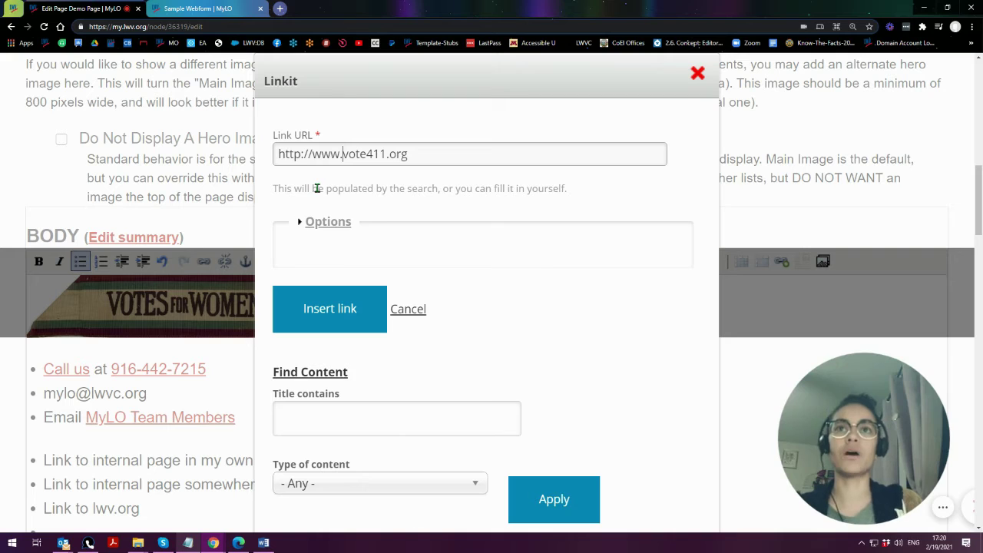
pyautogui.moveTo(312, 154); pyautogui.dragTo(277, 154)
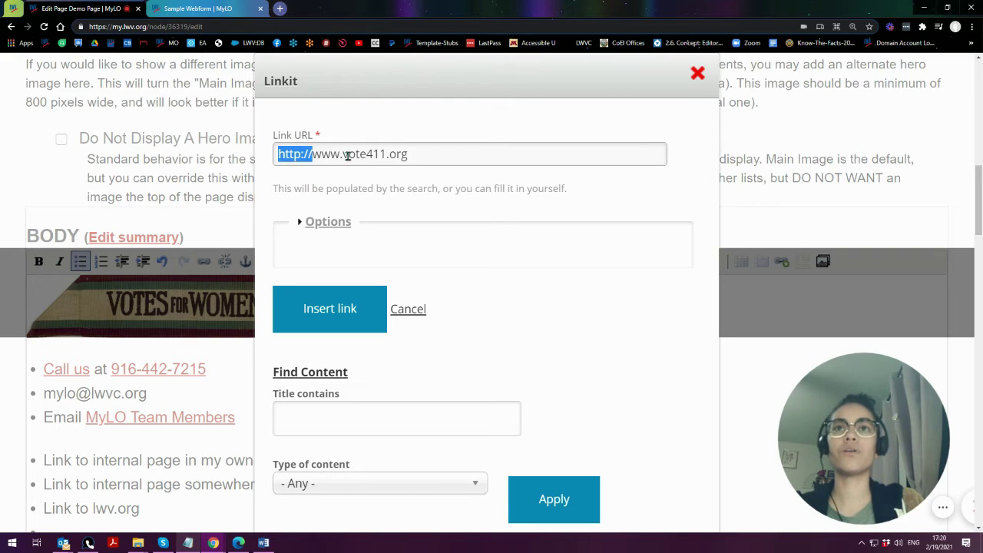
pyautogui.moveTo(342, 153); pyautogui.dragTo(432, 186)
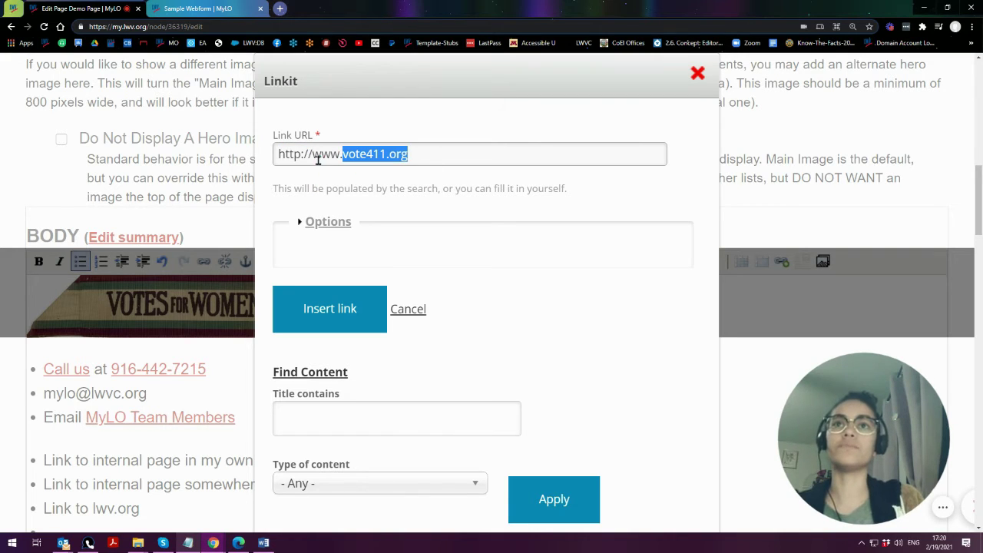
pyautogui.moveTo(312, 154); pyautogui.dragTo(343, 155)
pyautogui.press('BackSpace')
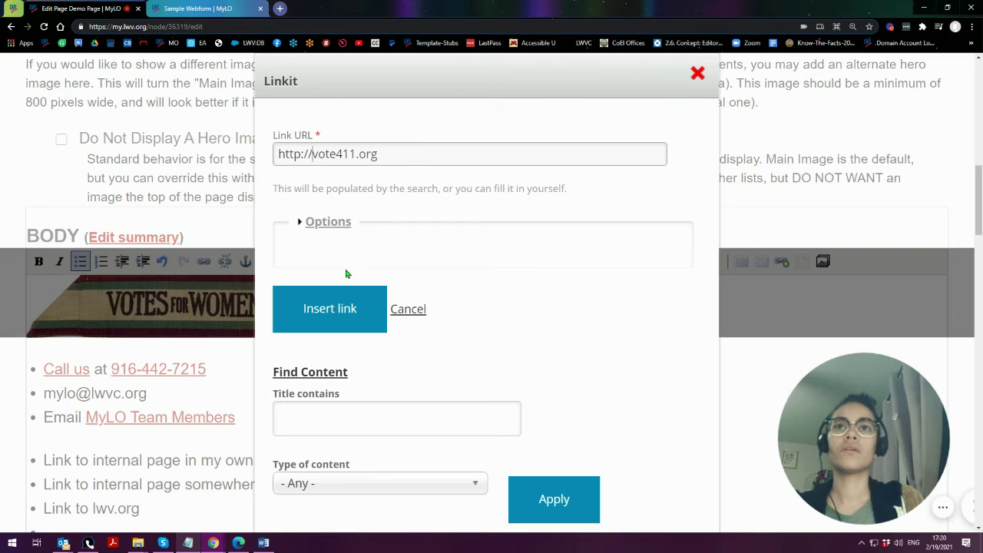
# - Under Options, title the link 'Vote411 helps you find voting info' and insert it
pyautogui.click(326, 223)
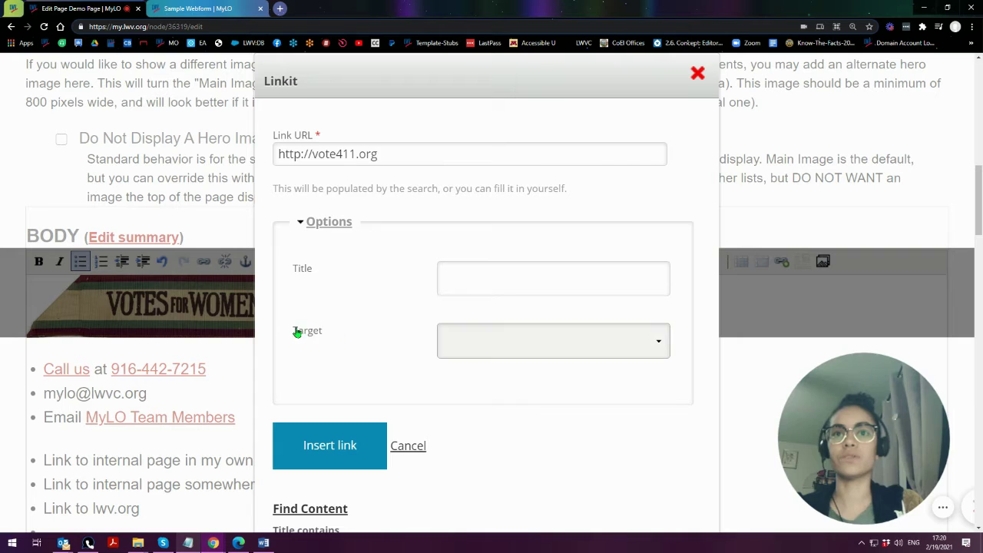
pyautogui.click(501, 343)
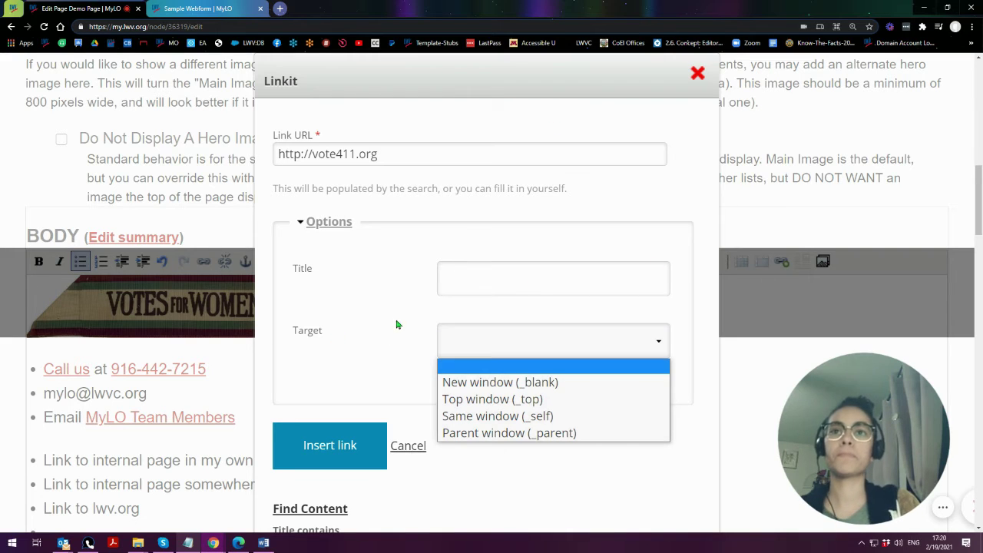
pyautogui.click(477, 278)
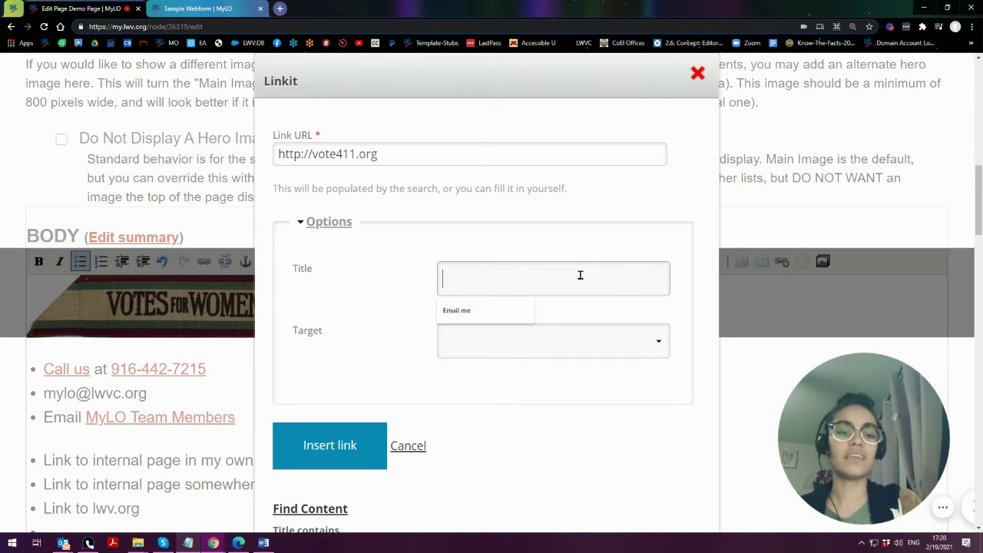
pyautogui.write('Vote')
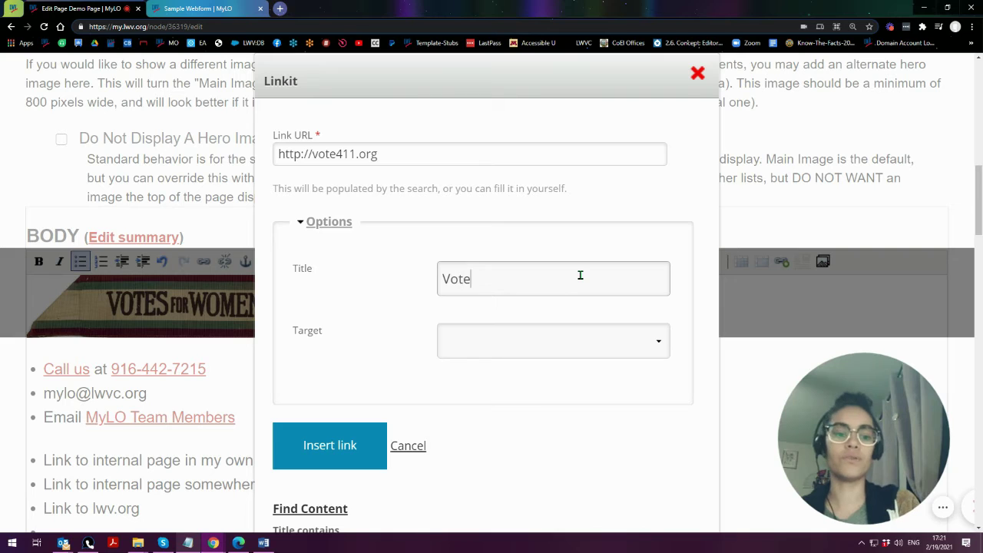
pyautogui.write('411')
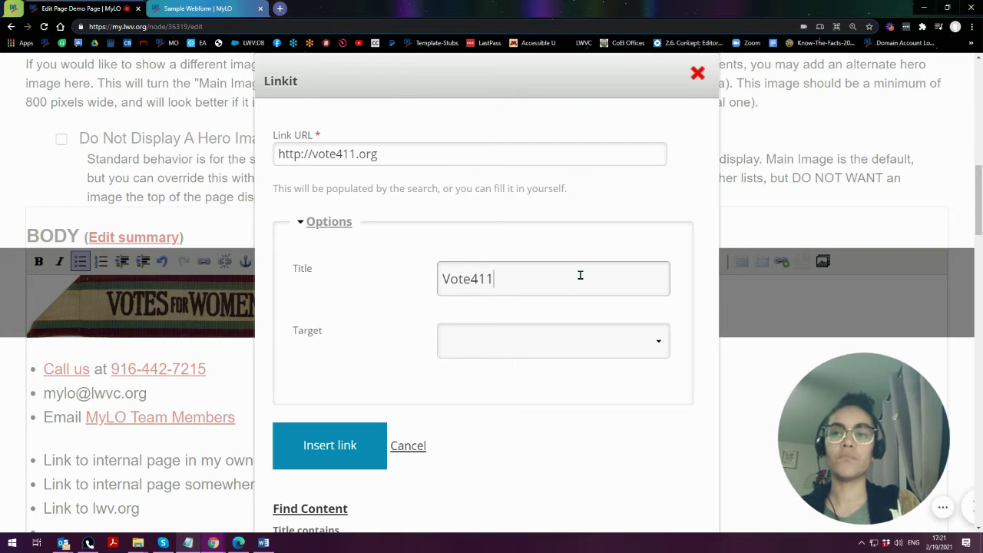
pyautogui.write(' helps')
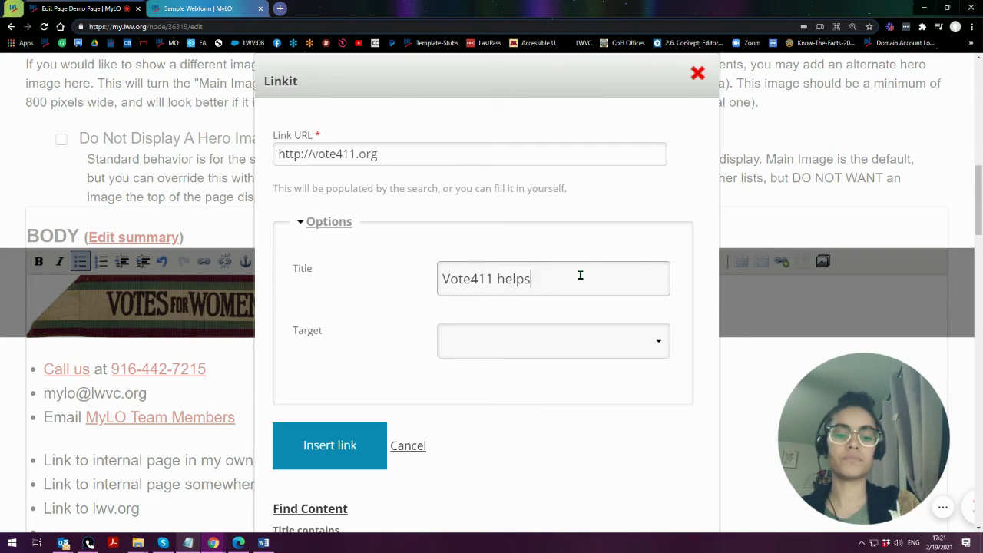
pyautogui.write(' you find v')
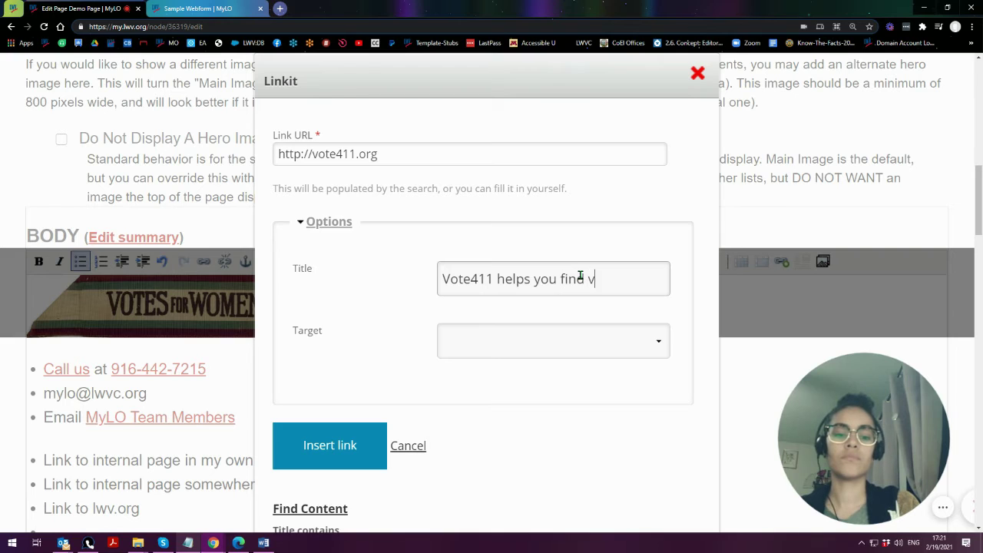
pyautogui.write('oting info')
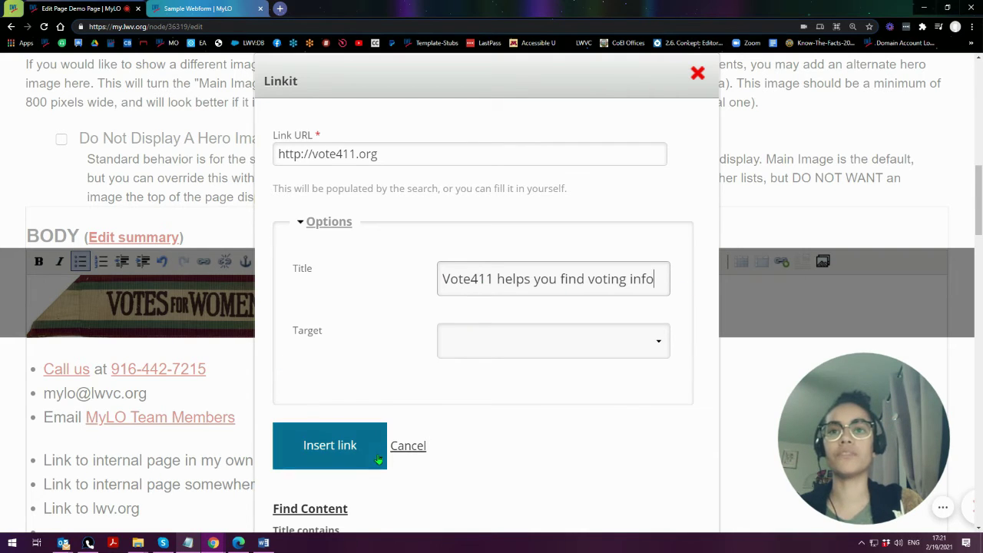
pyautogui.click(330, 447)
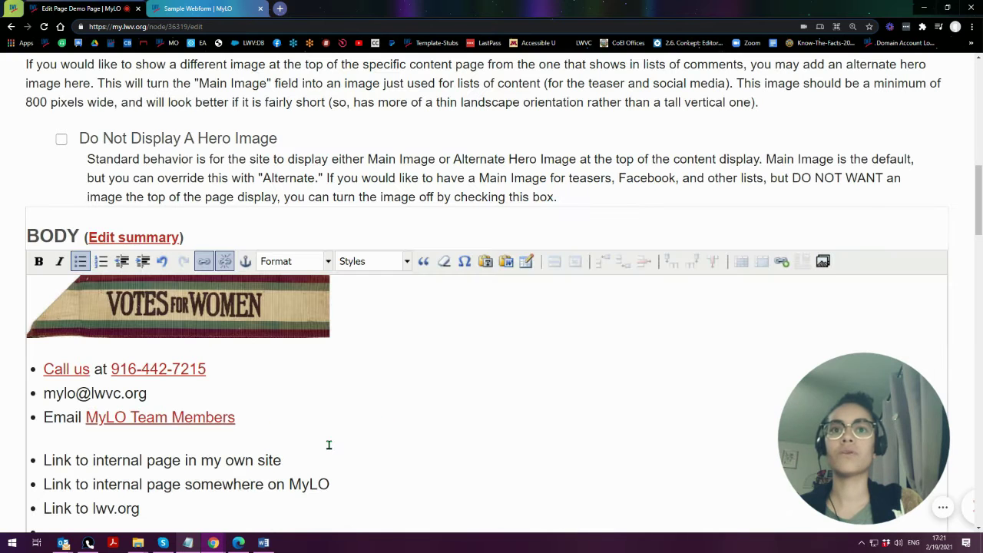
# - Check the Vote411.org link's title tooltip, then select the 'LWV Georgia' bullet text
pyautogui.scroll(-1, 9, 396)
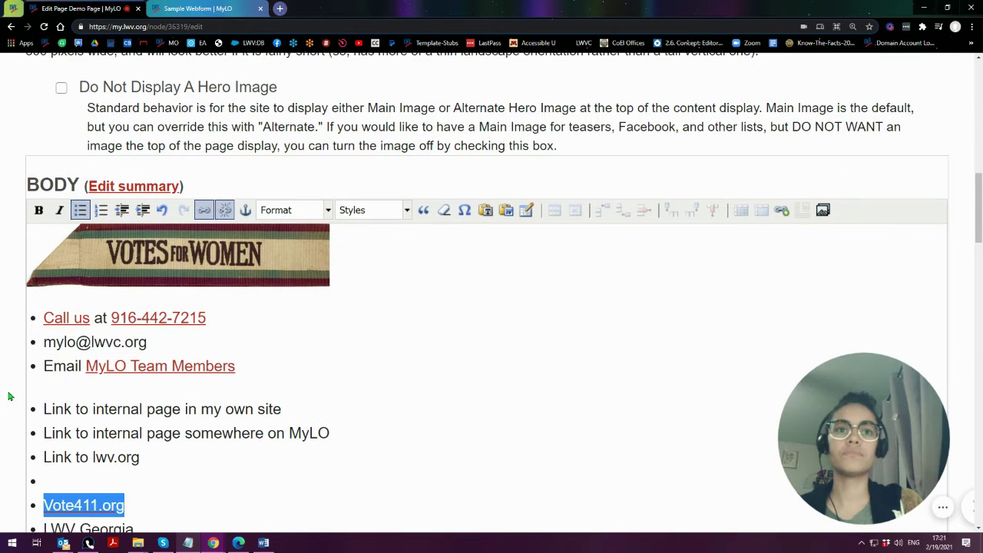
pyautogui.scroll(-2, 9, 396)
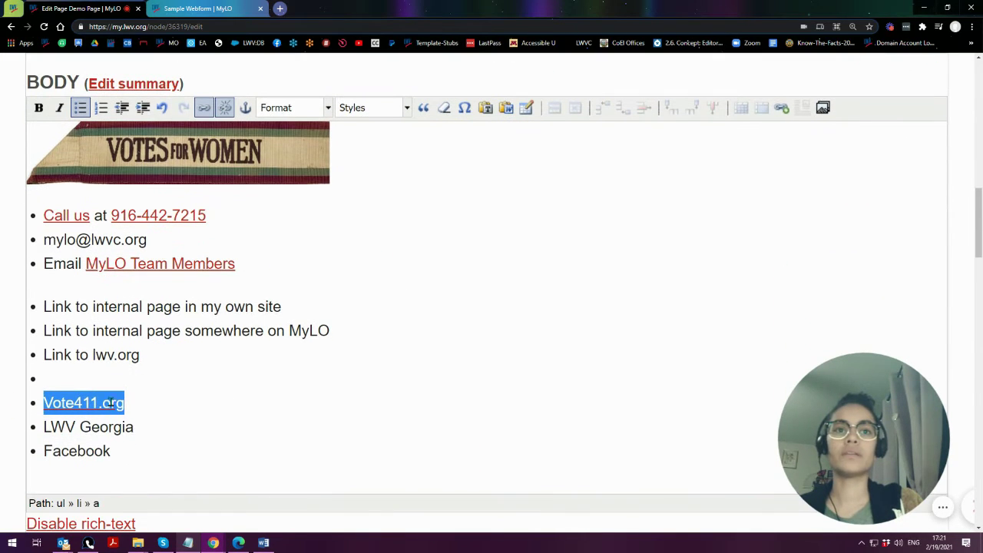
pyautogui.moveTo(111, 411)
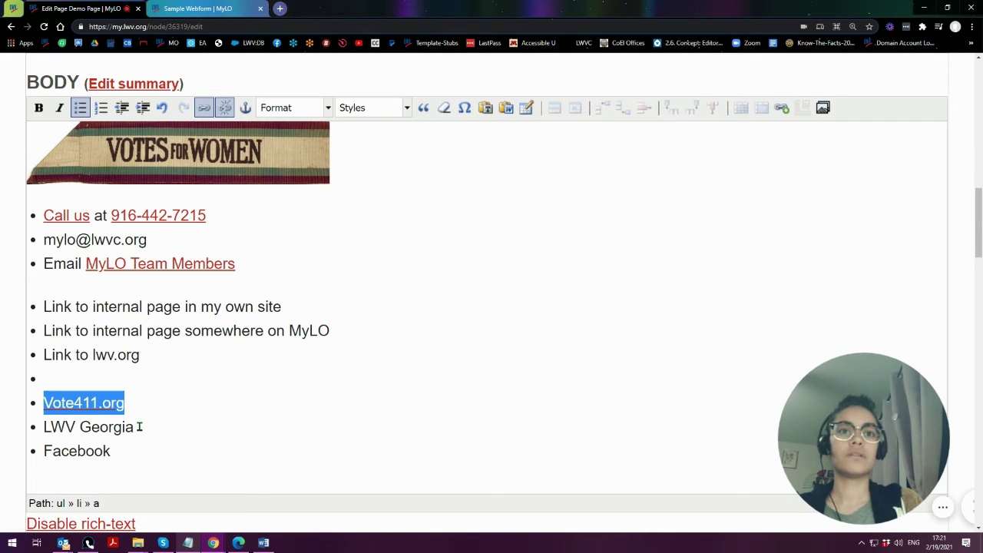
pyautogui.moveTo(138, 427); pyautogui.dragTo(38, 431)
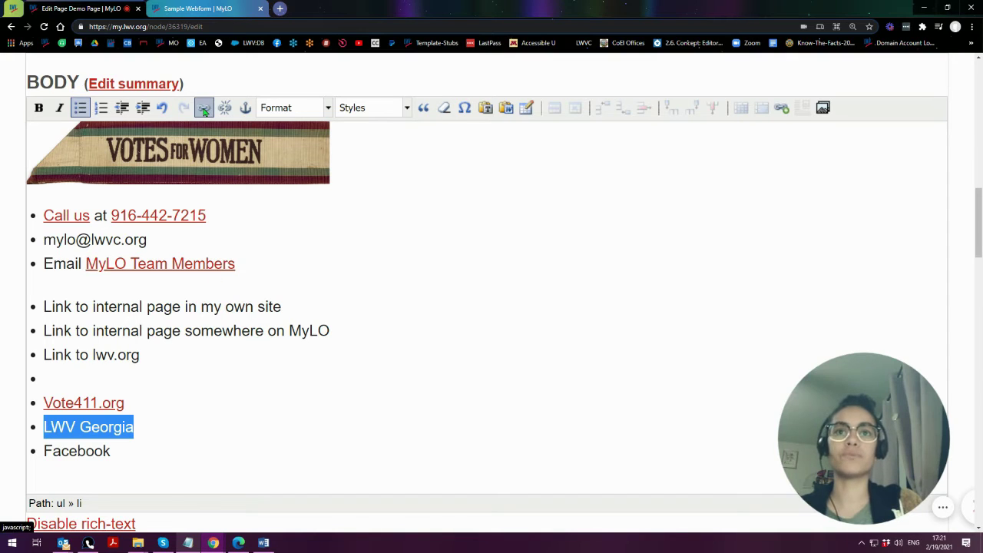
pyautogui.click(783, 112)
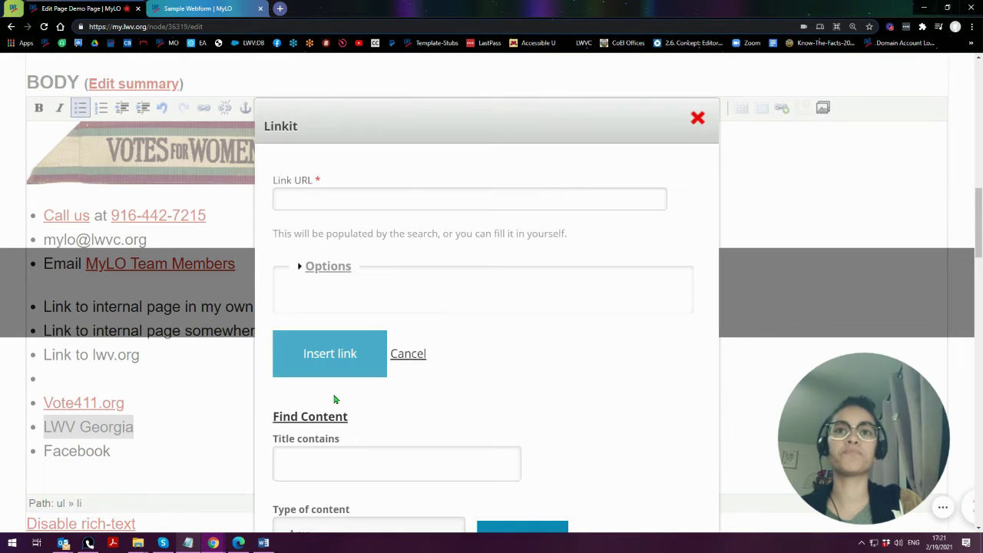
pyautogui.click(317, 199)
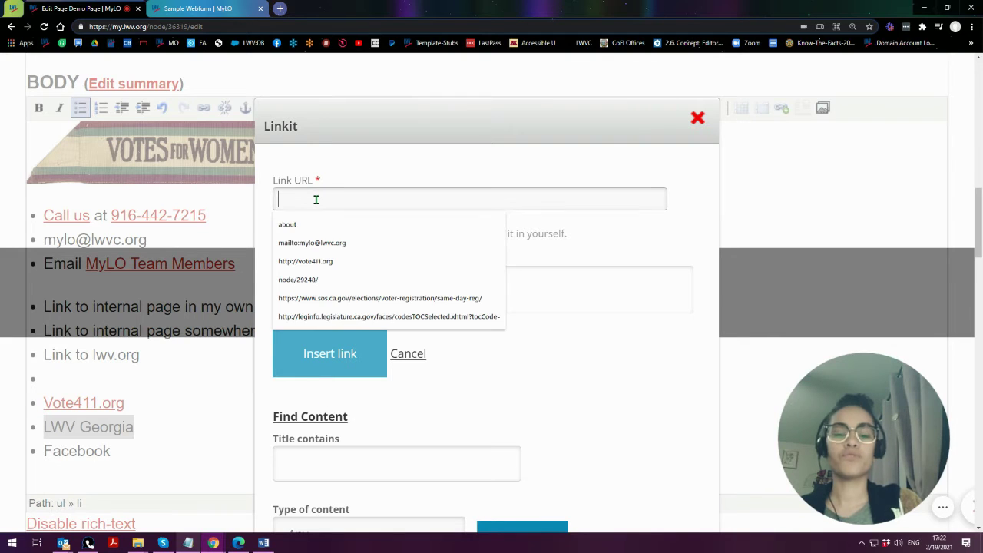
pyautogui.write('/')
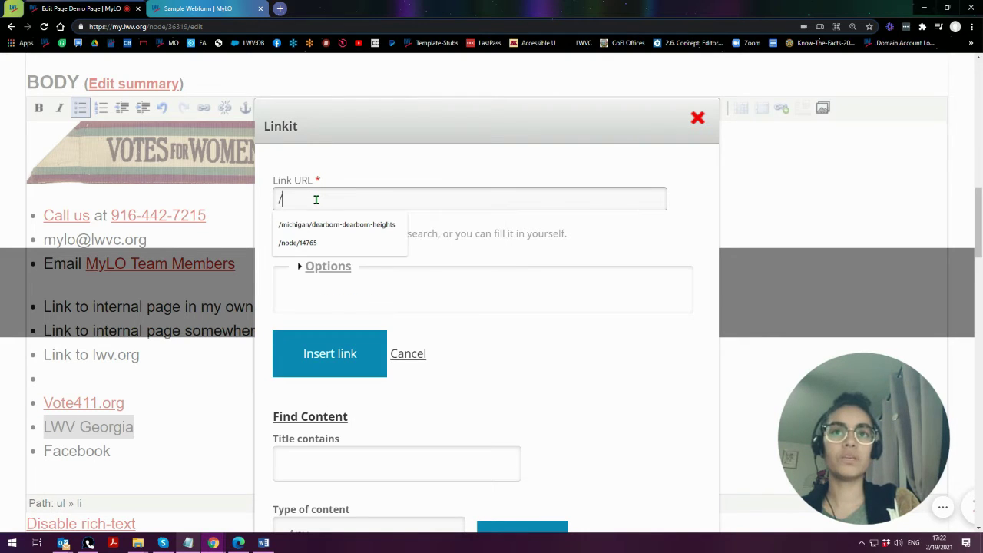
pyautogui.press('BackSpace')
pyautogui.write('http')
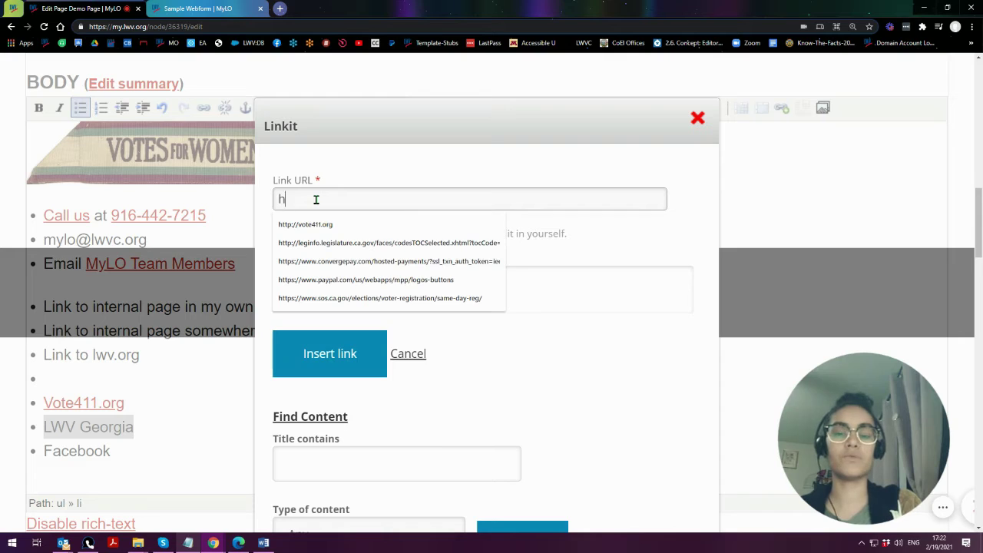
pyautogui.press('BackSpace')
pyautogui.press('BackSpace')
pyautogui.press('BackSpace')
pyautogui.press('BackSpace')
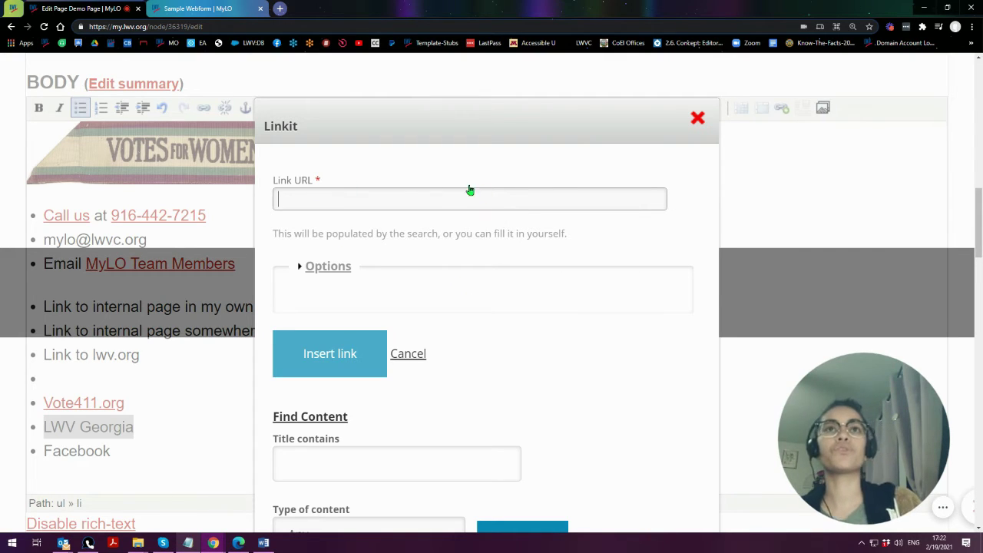
pyautogui.write('htt')
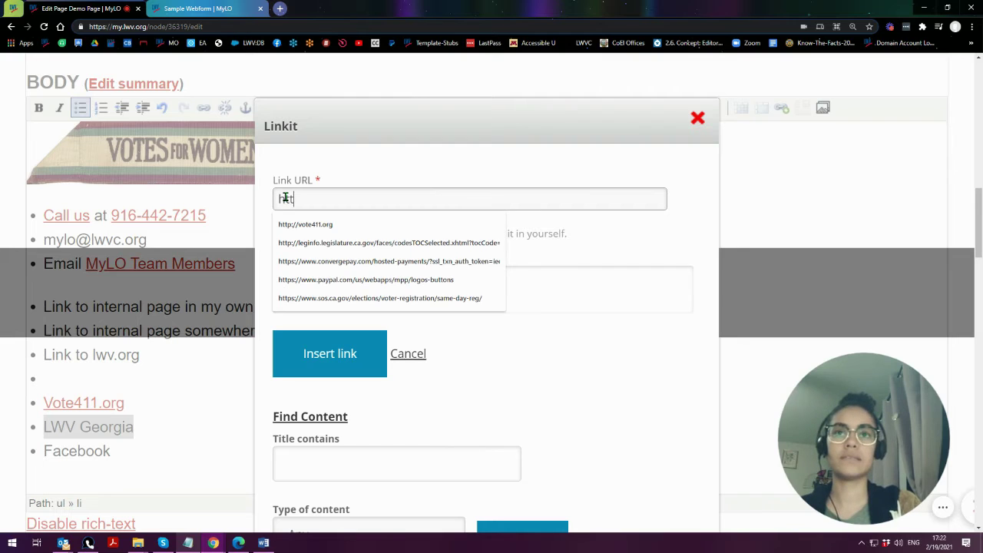
pyautogui.write('ps:')
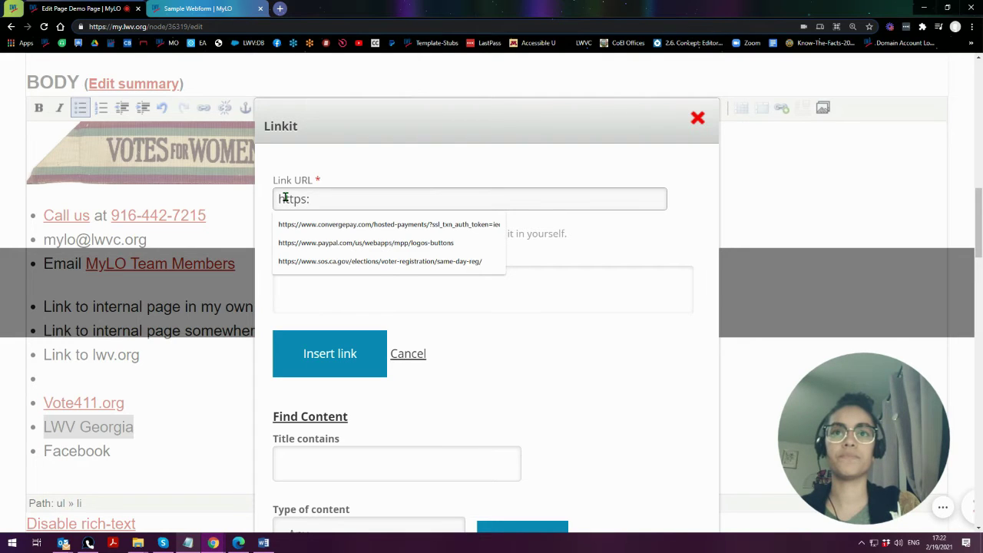
pyautogui.write('//my')
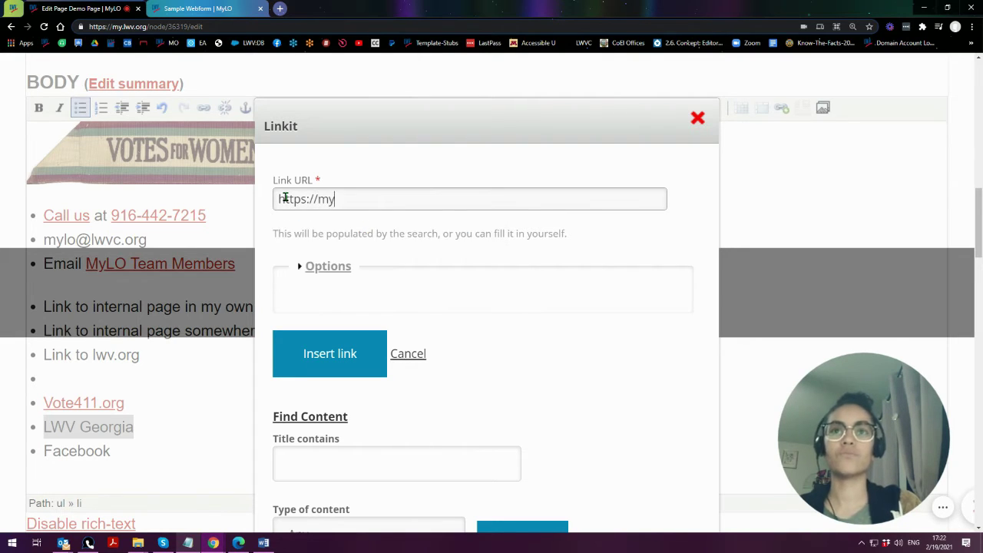
pyautogui.write('.lwv.o')
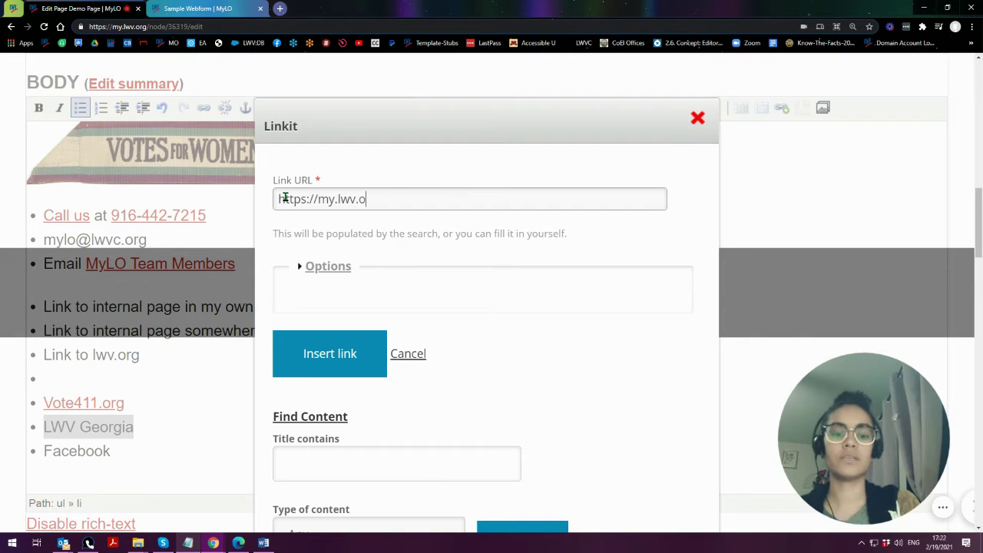
pyautogui.write('rg/georgia')
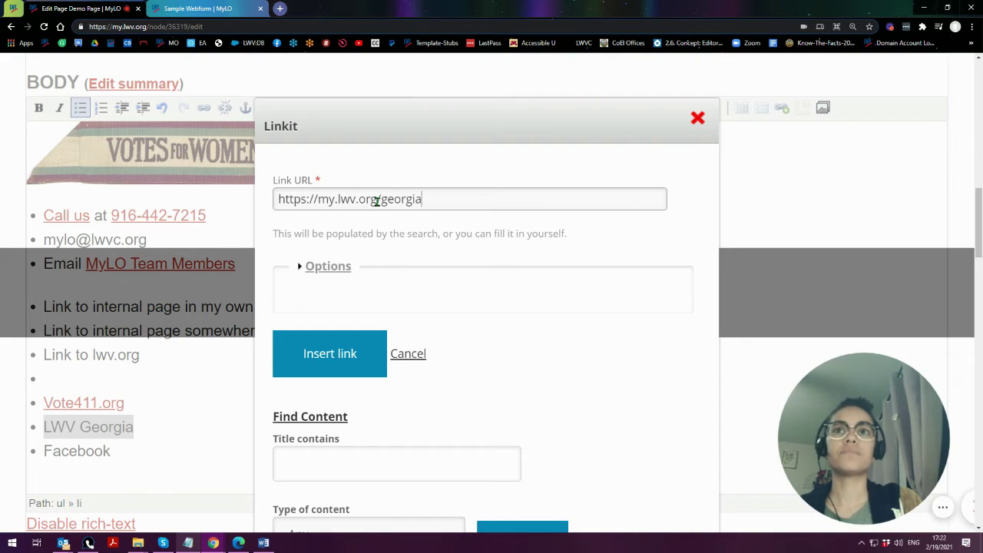
# - Trim the Link URL to /georgia and open the Target choices under Options
pyautogui.moveTo(377, 200); pyautogui.dragTo(251, 205)
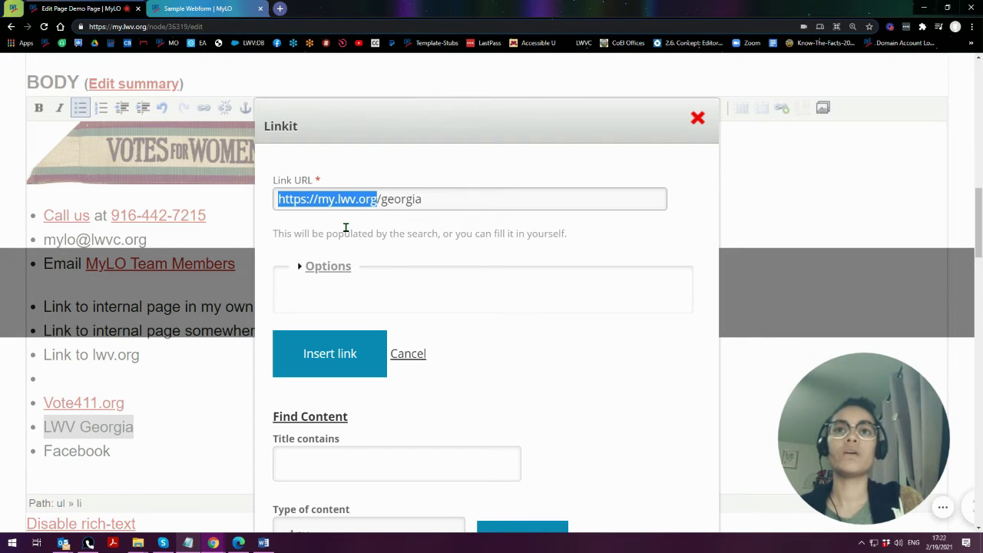
pyautogui.press('BackSpace')
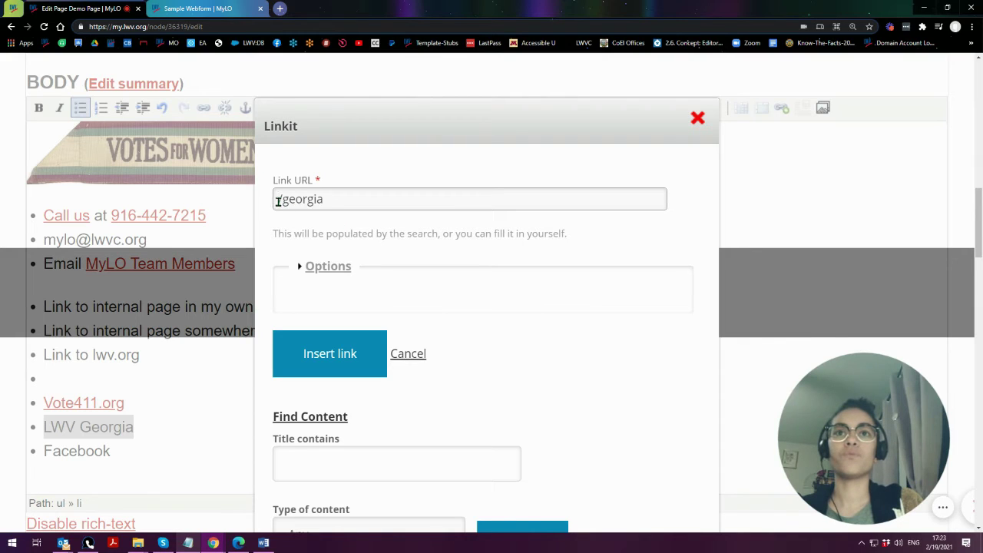
pyautogui.moveTo(279, 198); pyautogui.dragTo(374, 198)
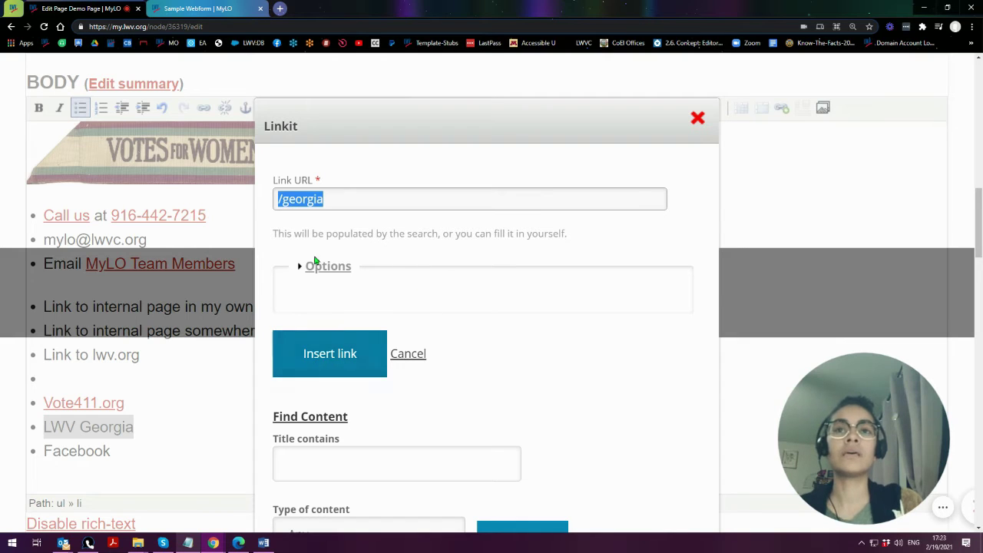
pyautogui.click(333, 198)
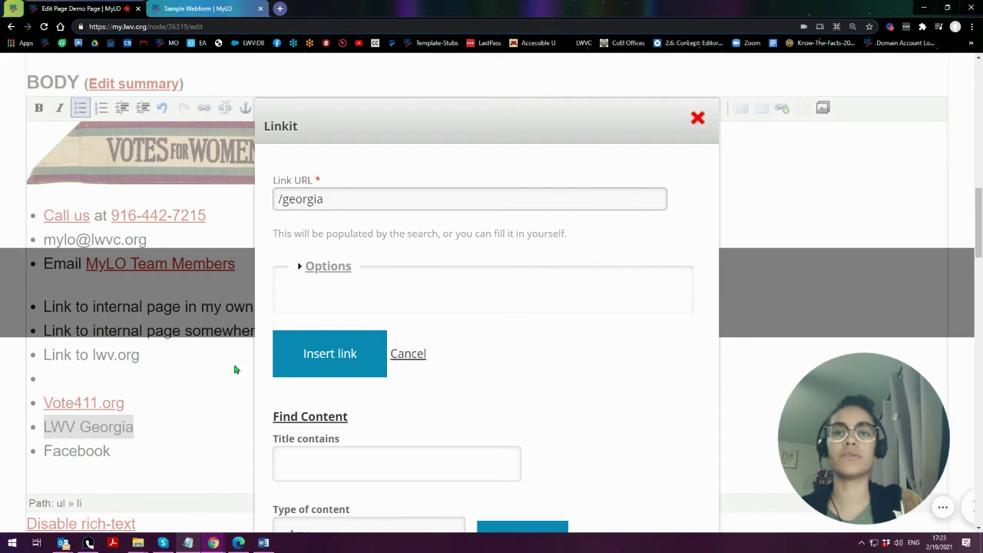
pyautogui.click(315, 272)
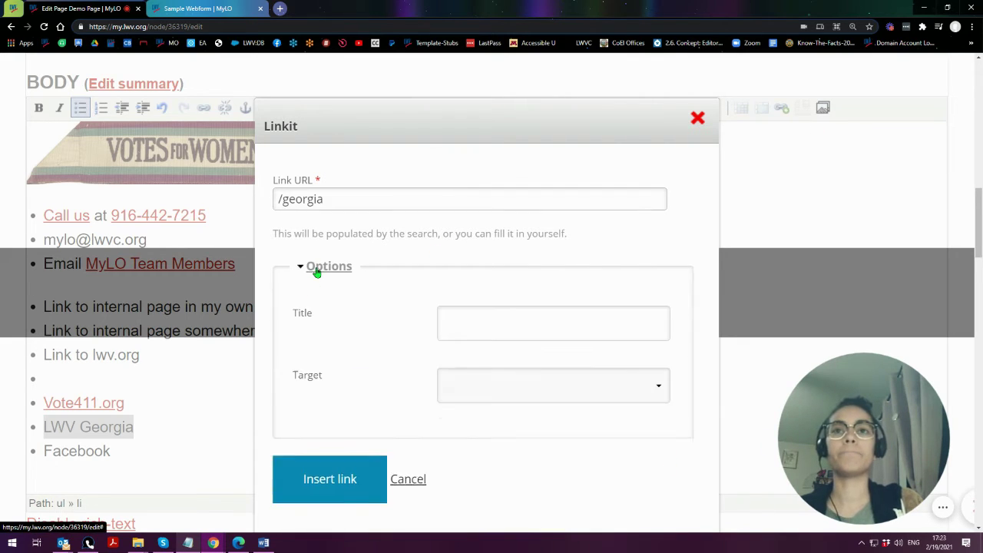
pyautogui.click(486, 392)
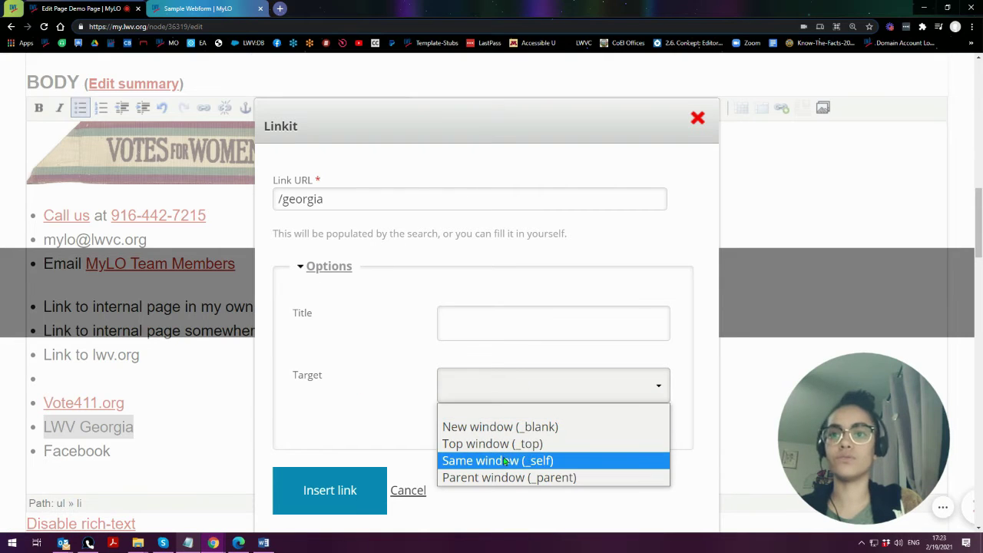
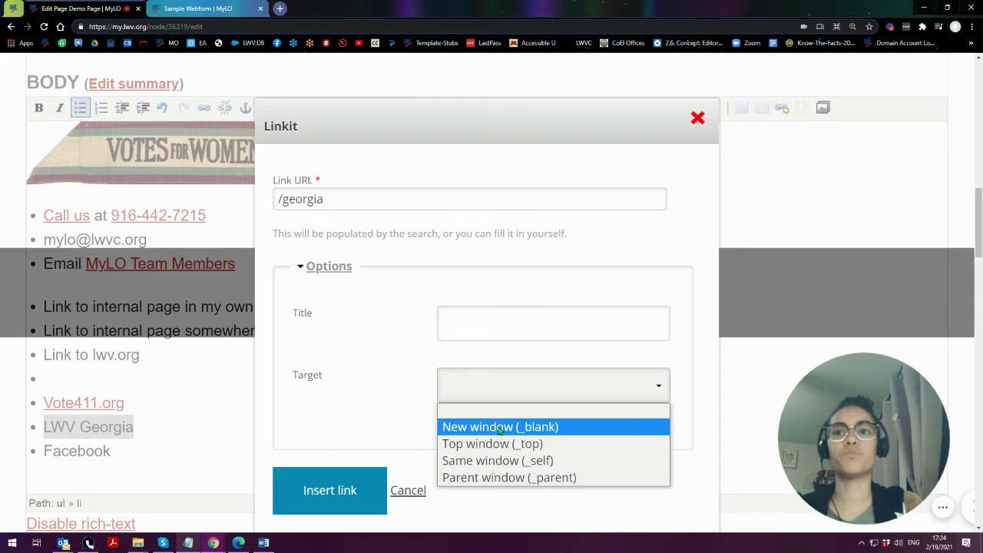
# - Set the LWV Georgia link's target to New window (_blank) and insert it
pyautogui.click(499, 429)
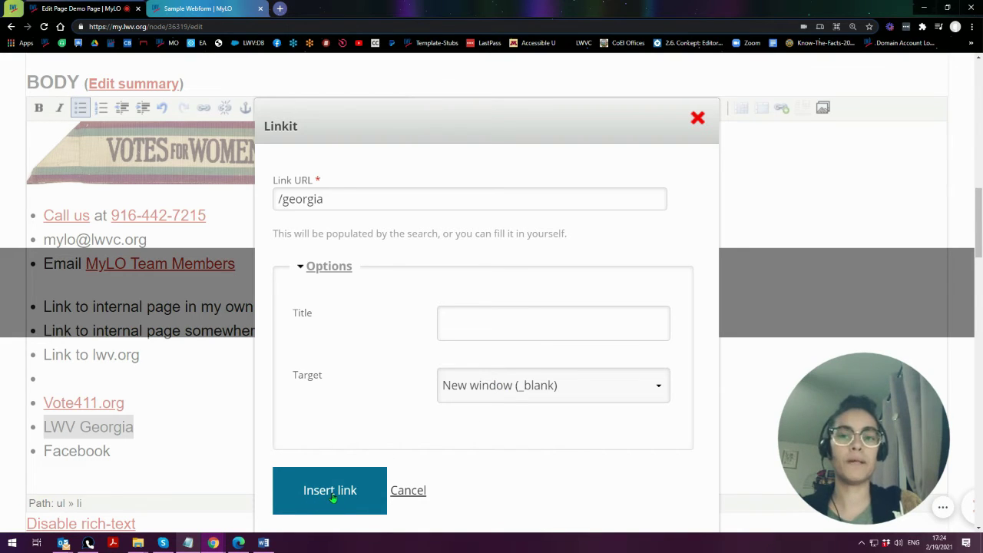
pyautogui.click(323, 494)
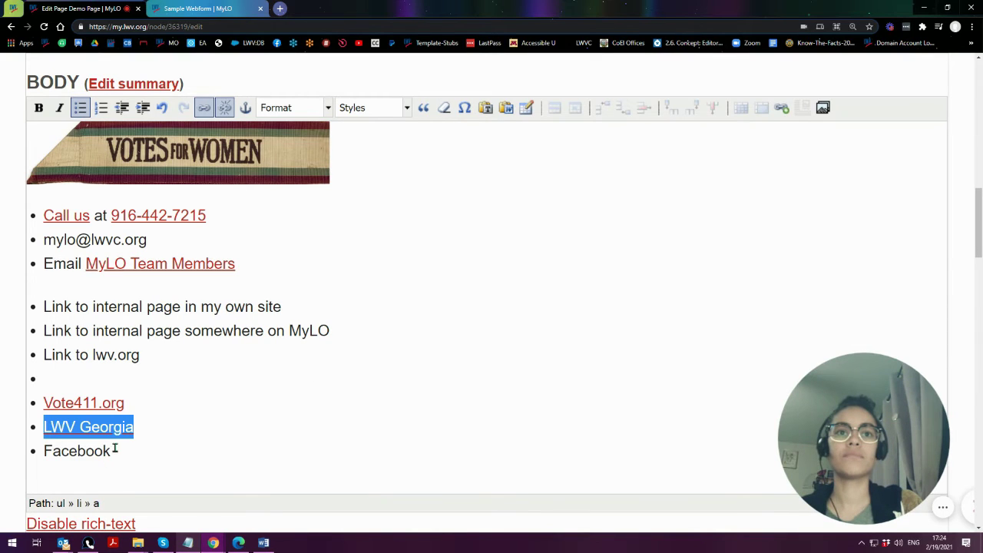
# - Select the line 'Link to internal page somewhere on MyLO' and start a link on it
pyautogui.click(148, 429)
pyautogui.moveTo(355, 330); pyautogui.dragTo(43, 331)
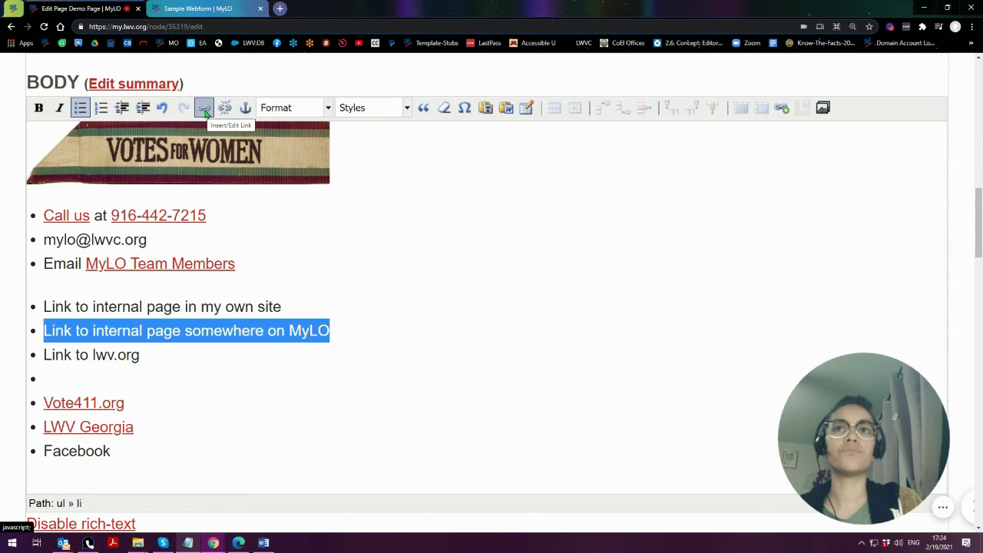
pyautogui.click(204, 109)
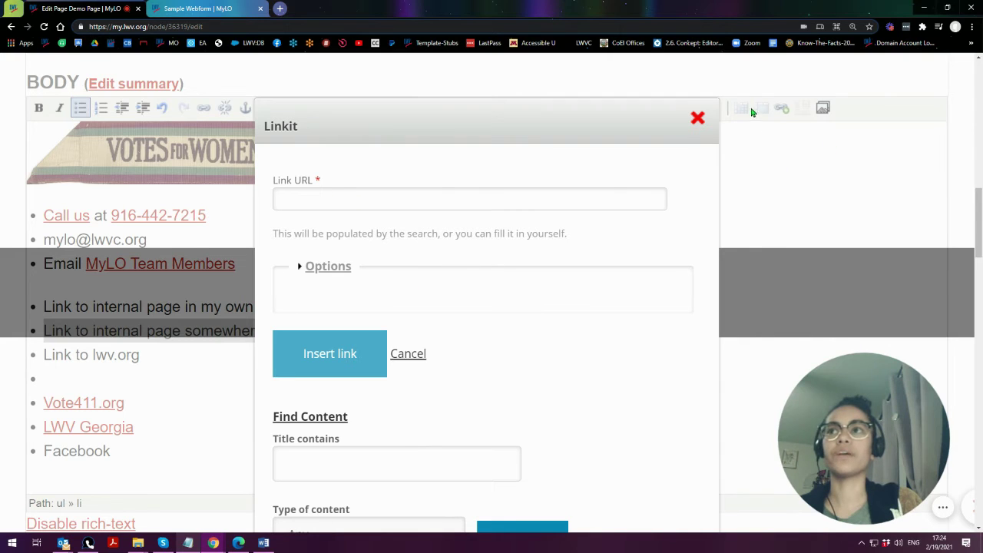
# - Enter Link URL /michigan/dearborn-dearborn-heights/about, using the Dearborn Heights path suggestion
pyautogui.click(394, 203)
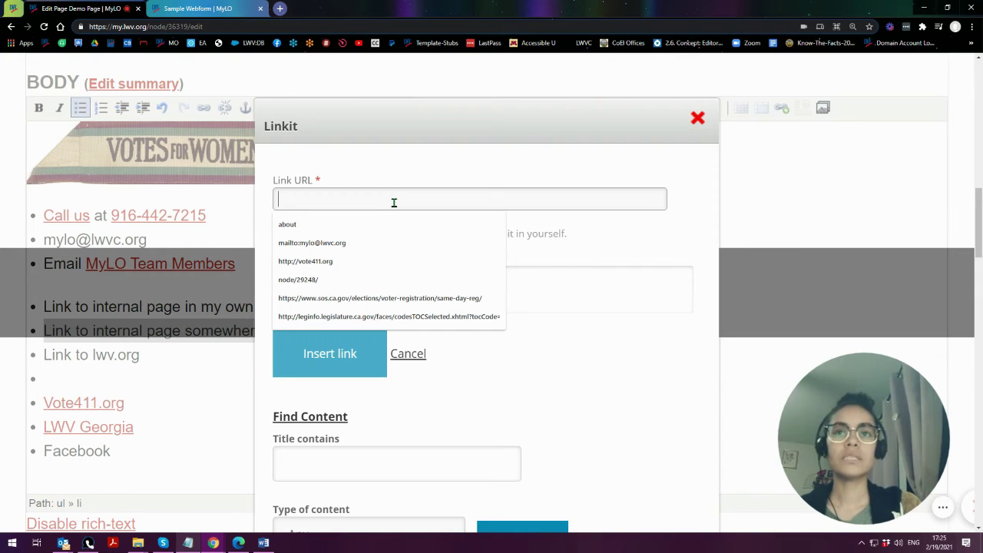
pyautogui.write('/')
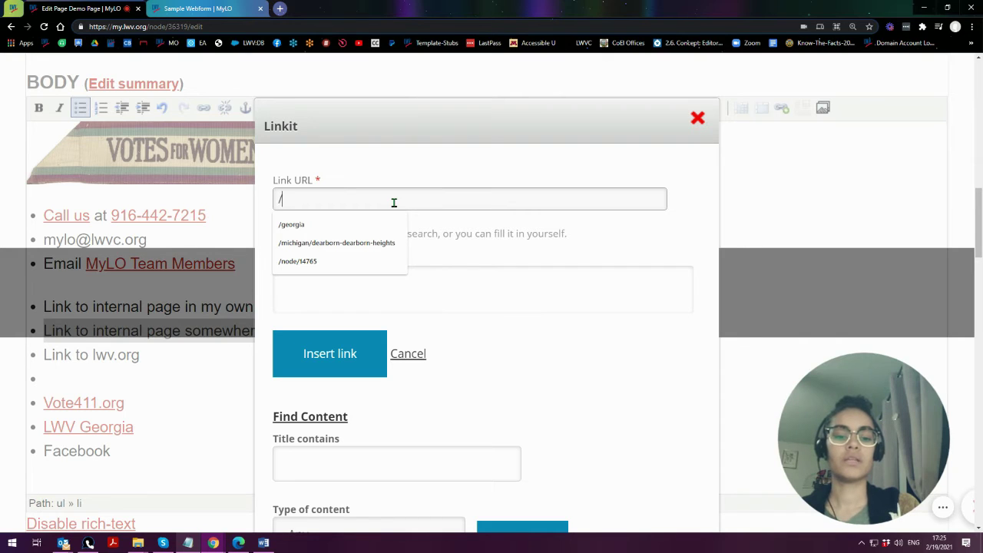
pyautogui.write('michig')
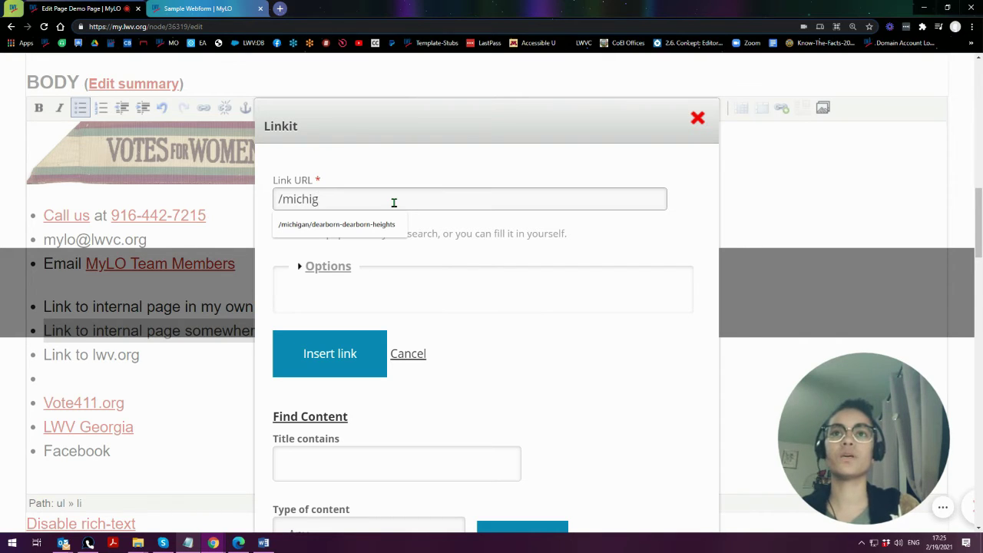
pyautogui.click(362, 225)
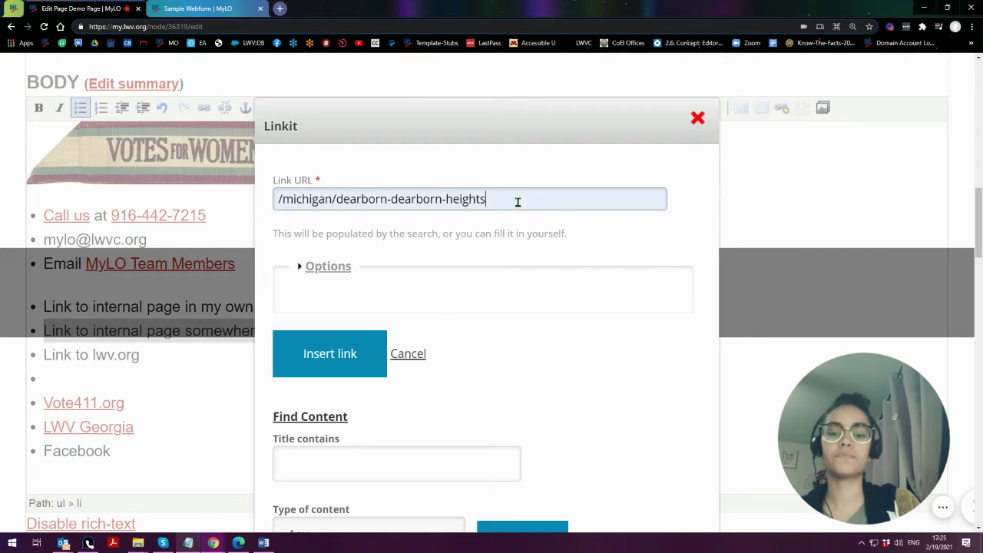
pyautogui.write('/about')
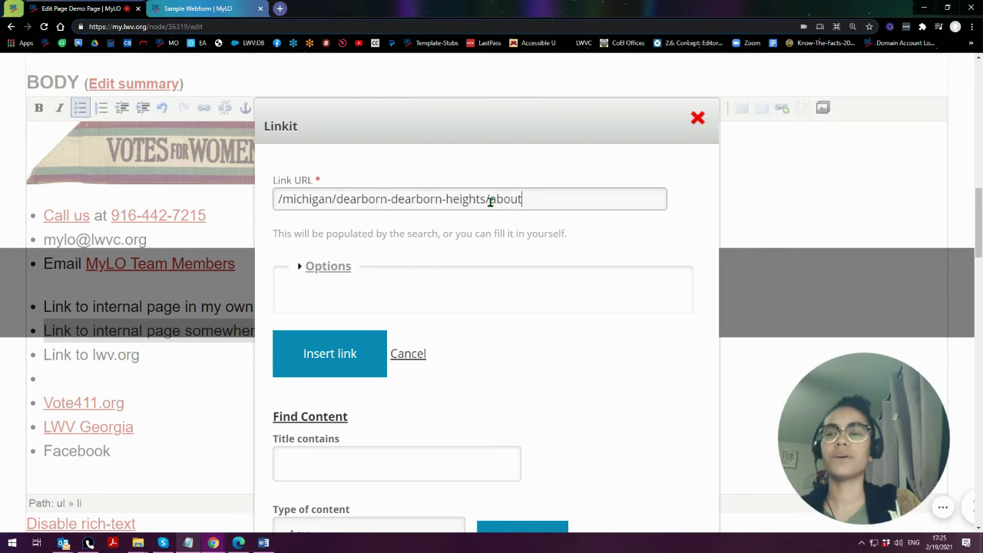
pyautogui.moveTo(490, 201); pyautogui.dragTo(529, 203)
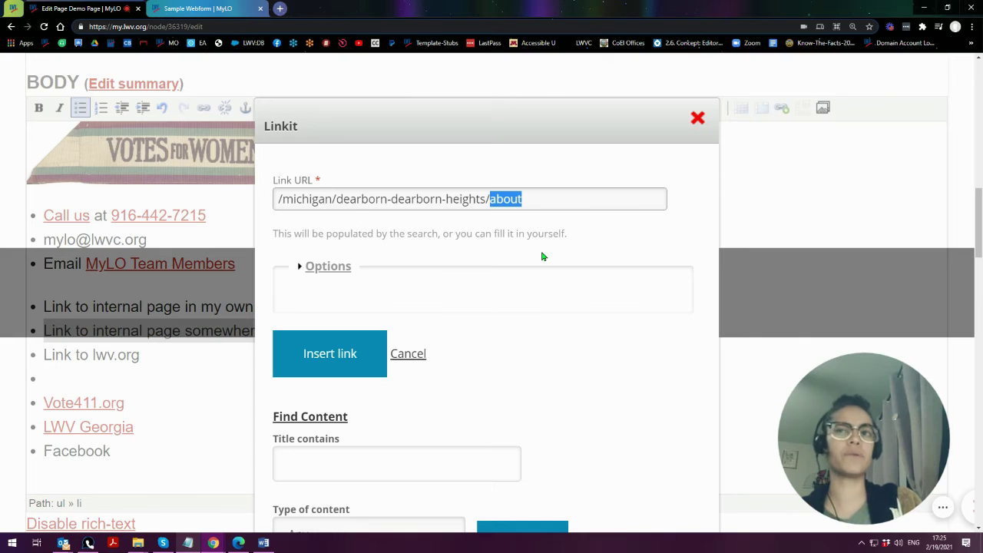
pyautogui.click(489, 201)
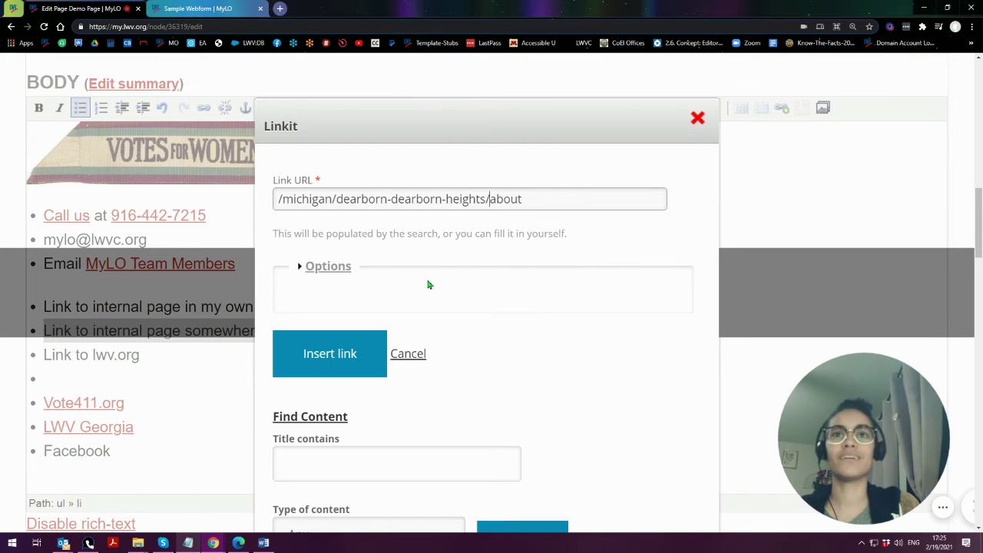
pyautogui.moveTo(535, 198); pyautogui.dragTo(205, 220)
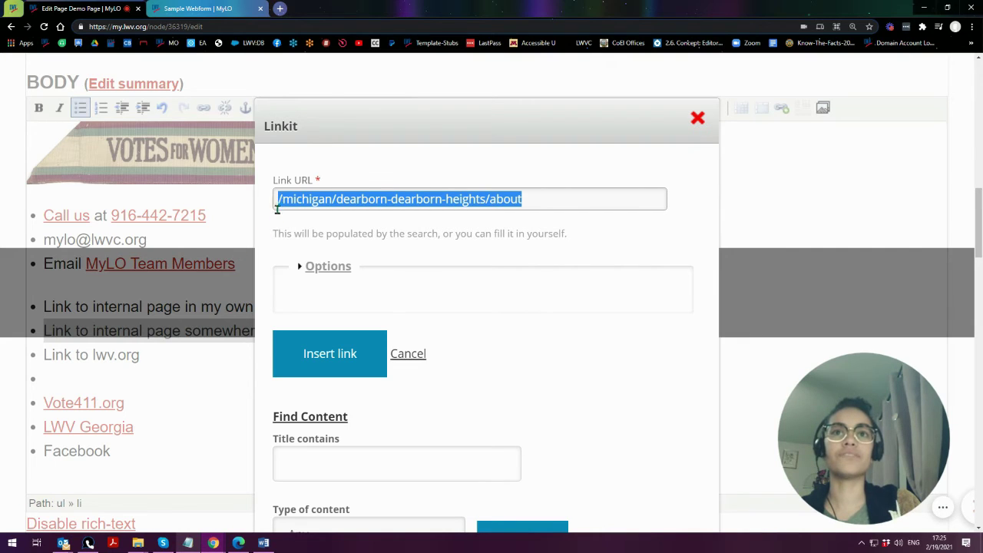
pyautogui.click(277, 202)
pyautogui.write('http')
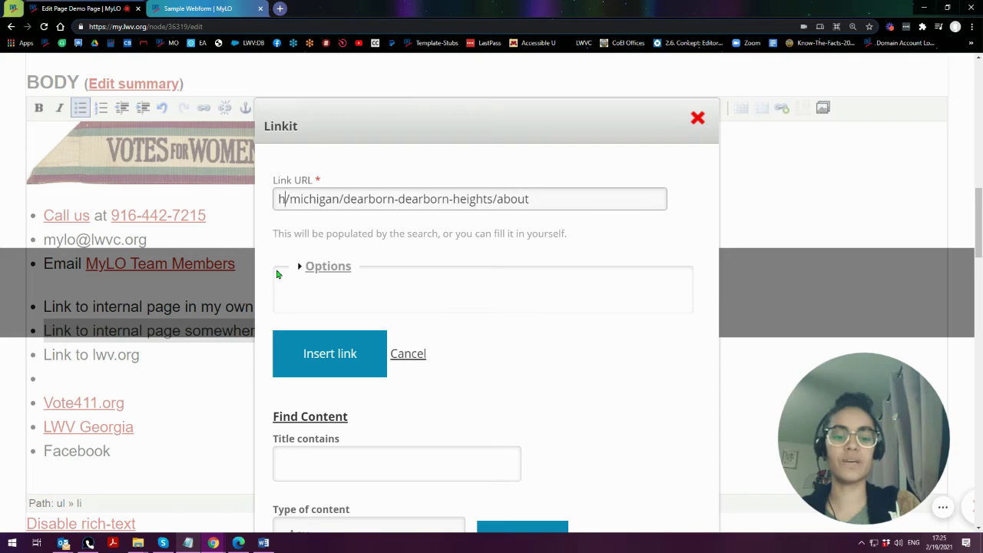
pyautogui.write('s:/')
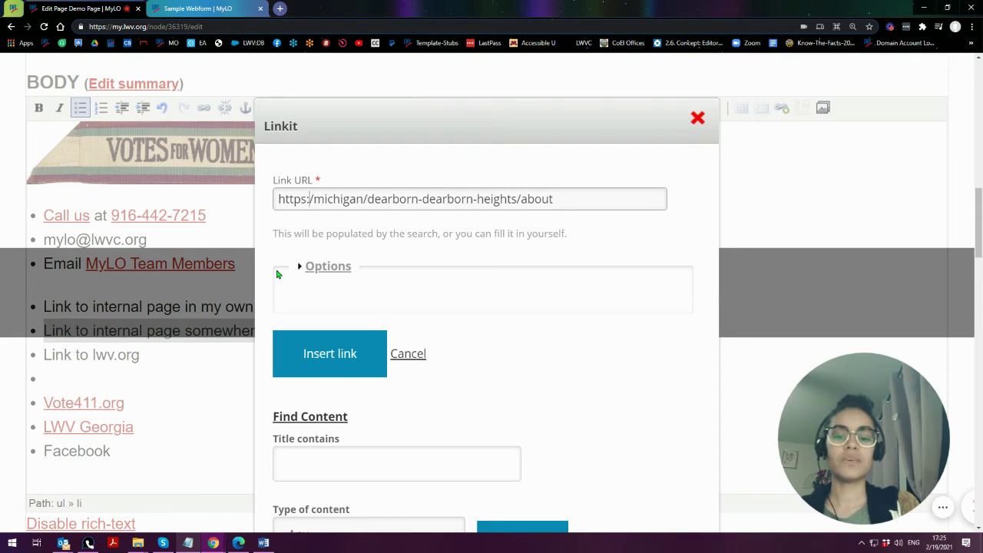
pyautogui.write('/my.lwv.o')
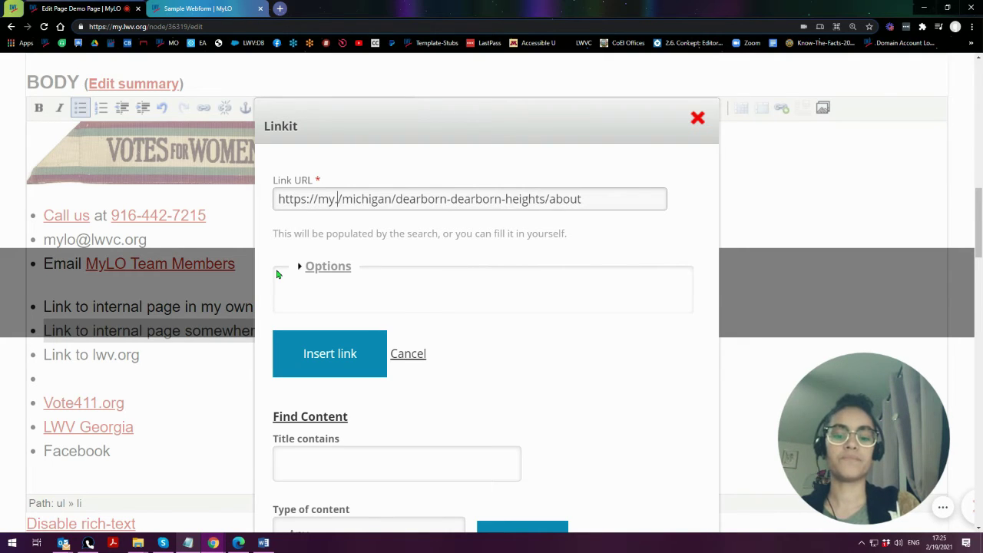
pyautogui.write('rg')
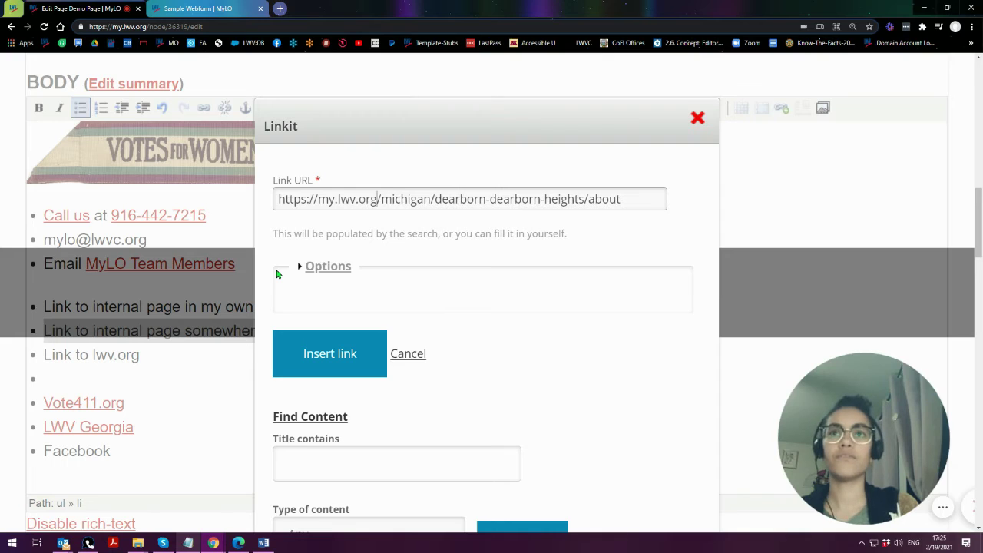
pyautogui.moveTo(377, 200); pyautogui.dragTo(250, 234)
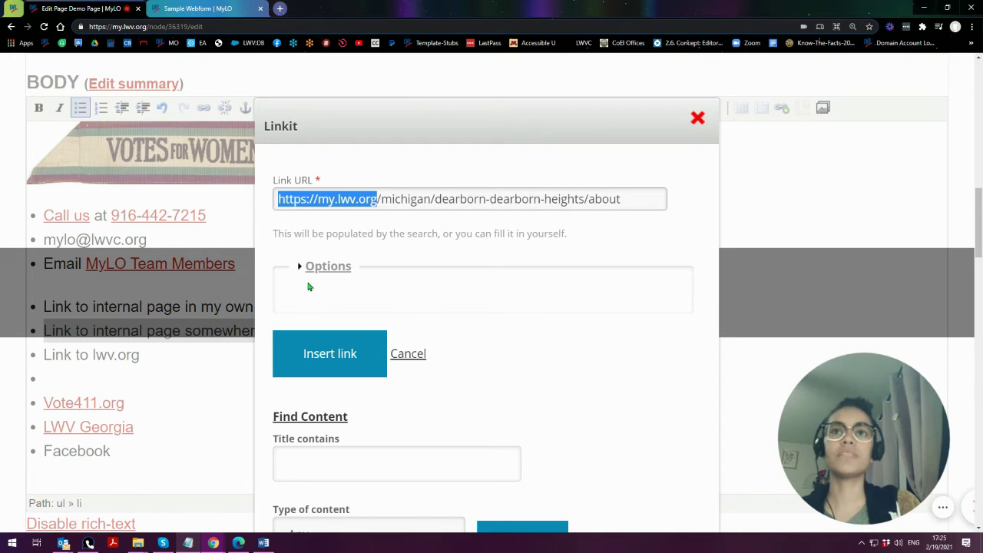
pyautogui.click(377, 199)
pyautogui.moveTo(377, 199); pyautogui.dragTo(636, 199)
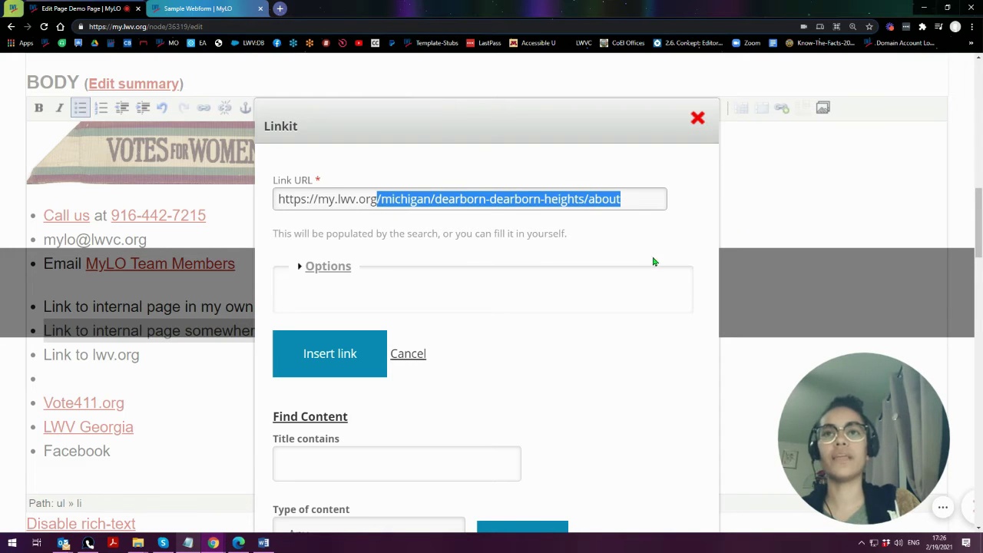
pyautogui.click(377, 202)
pyautogui.moveTo(377, 202); pyautogui.dragTo(247, 197)
pyautogui.press('BackSpace')
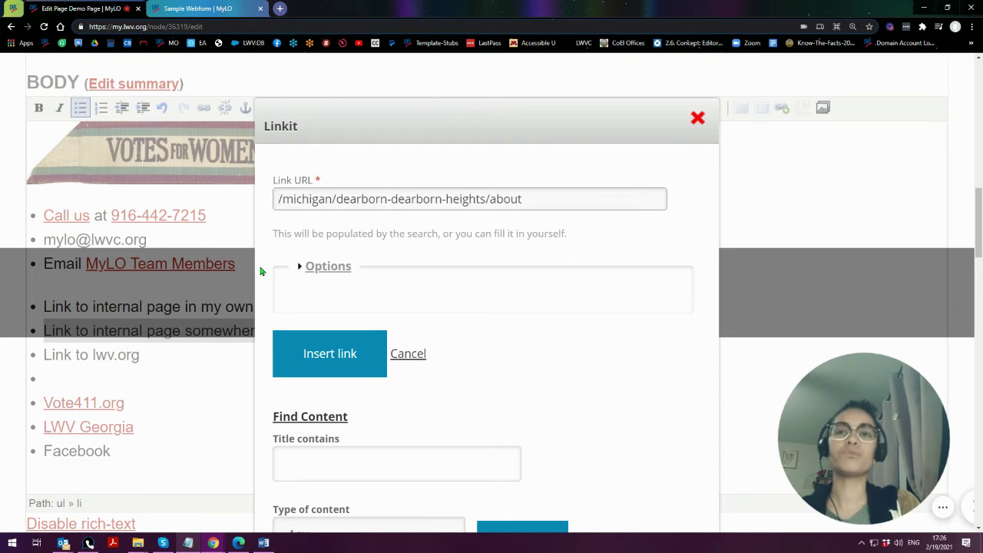
# - Insert the link with the relative path, leaving the Target option unset
pyautogui.click(330, 268)
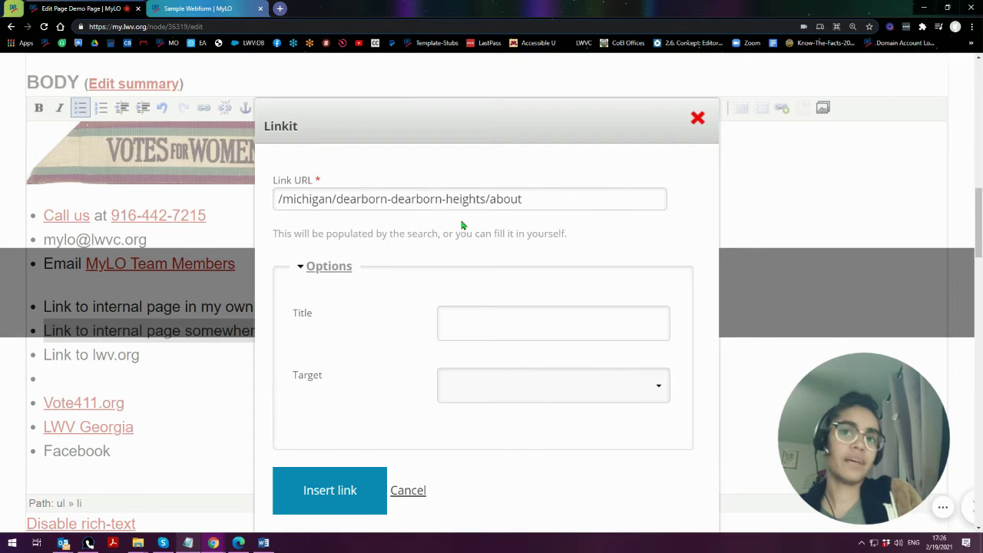
pyautogui.click(532, 390)
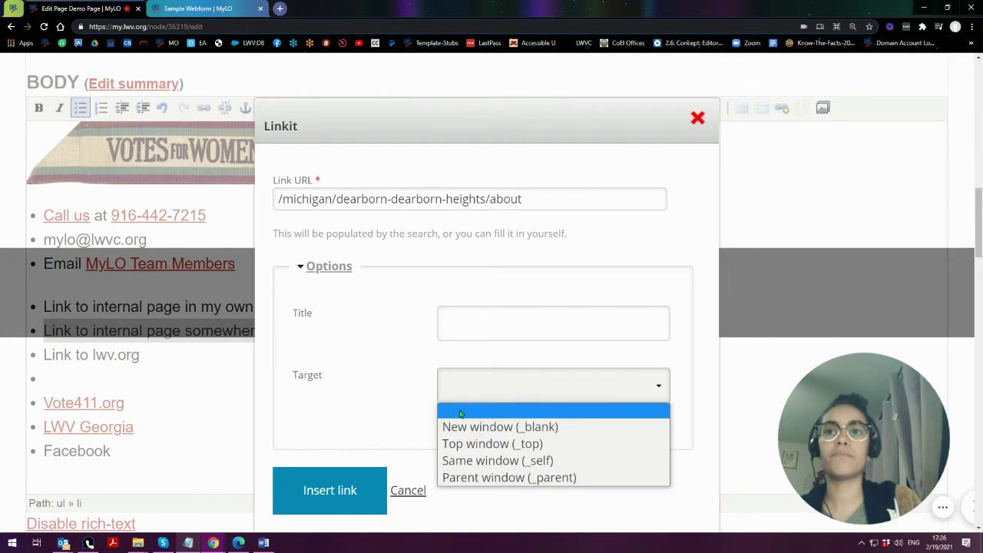
pyautogui.click(381, 388)
pyautogui.click(314, 502)
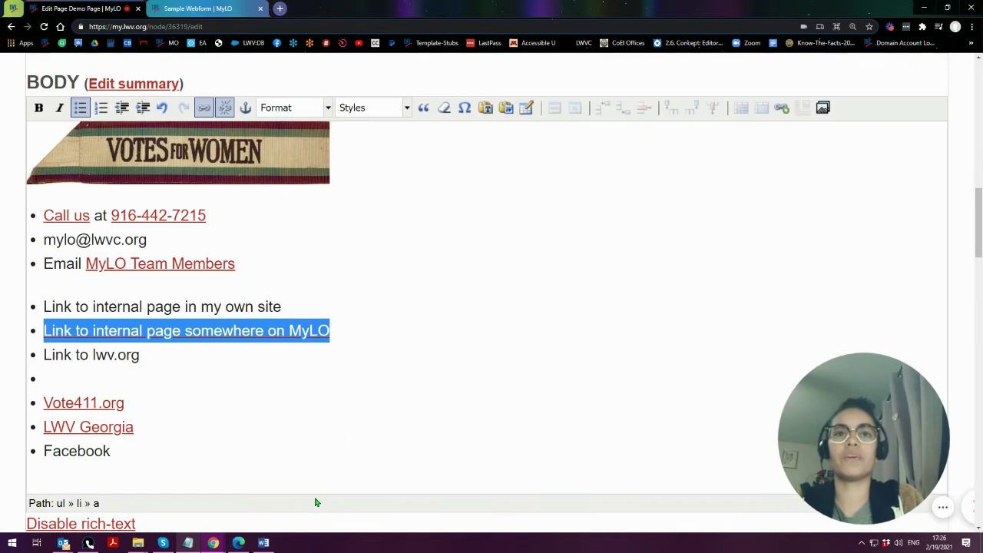
# - Check the Votes for Women banner image's link settings and close them unchanged
pyautogui.click(185, 356)
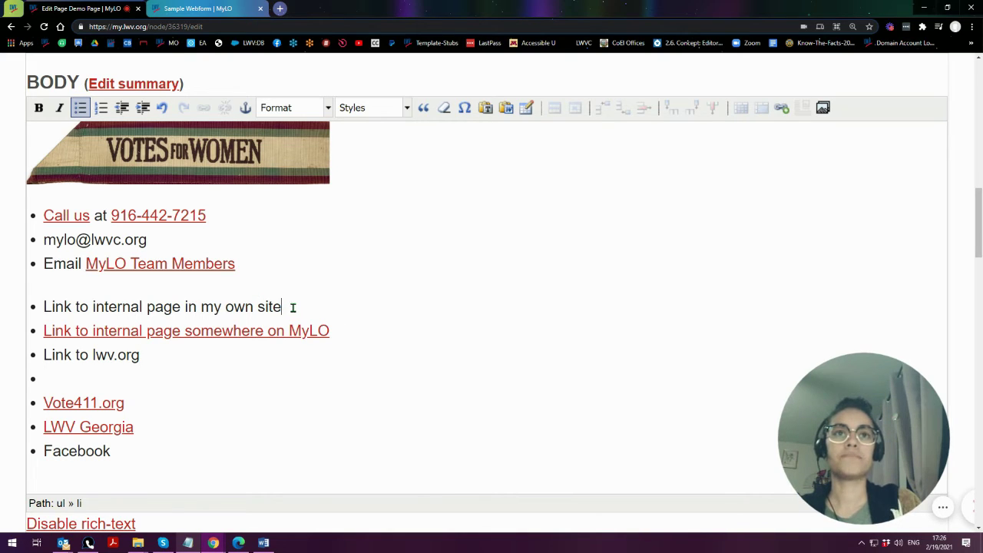
pyautogui.moveTo(300, 307); pyautogui.dragTo(38, 307)
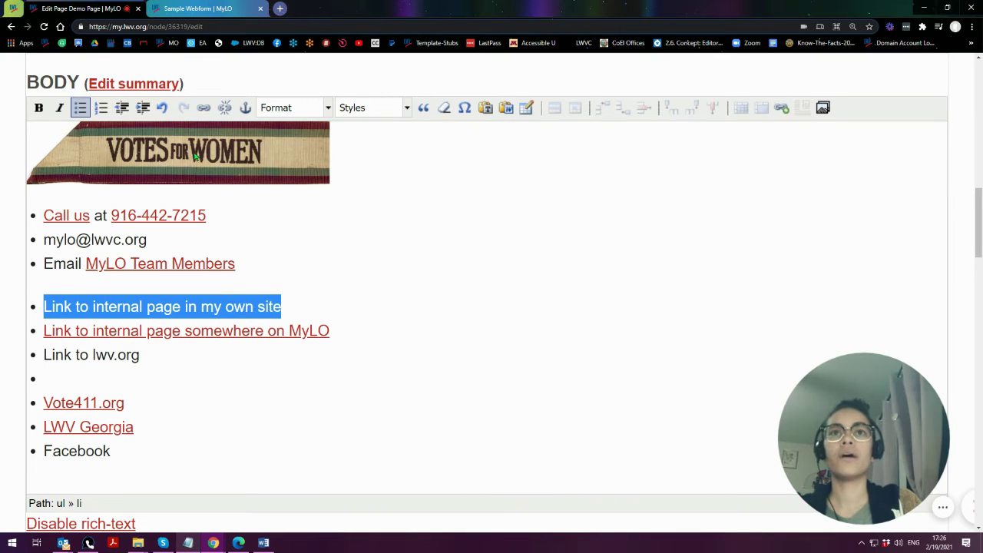
pyautogui.click(173, 154)
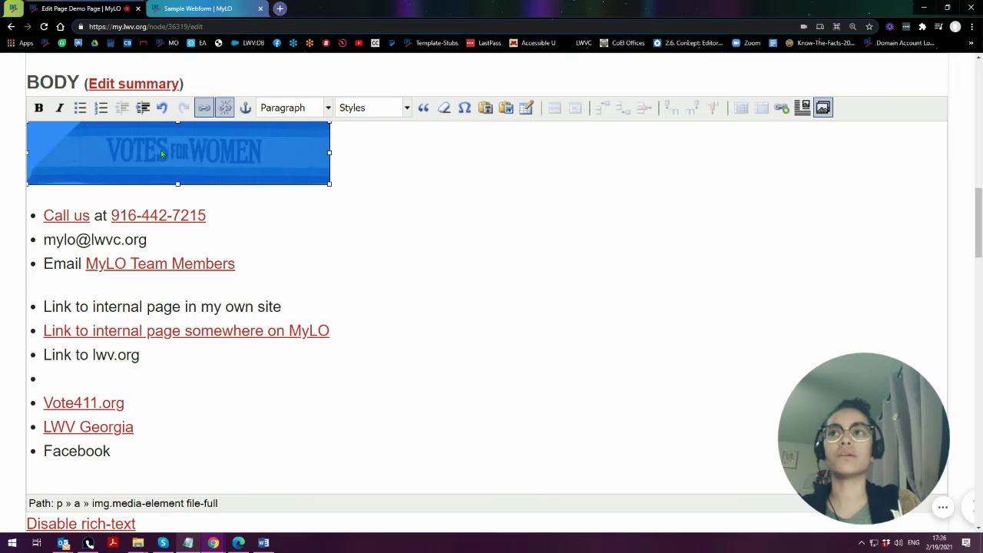
pyautogui.click(782, 110)
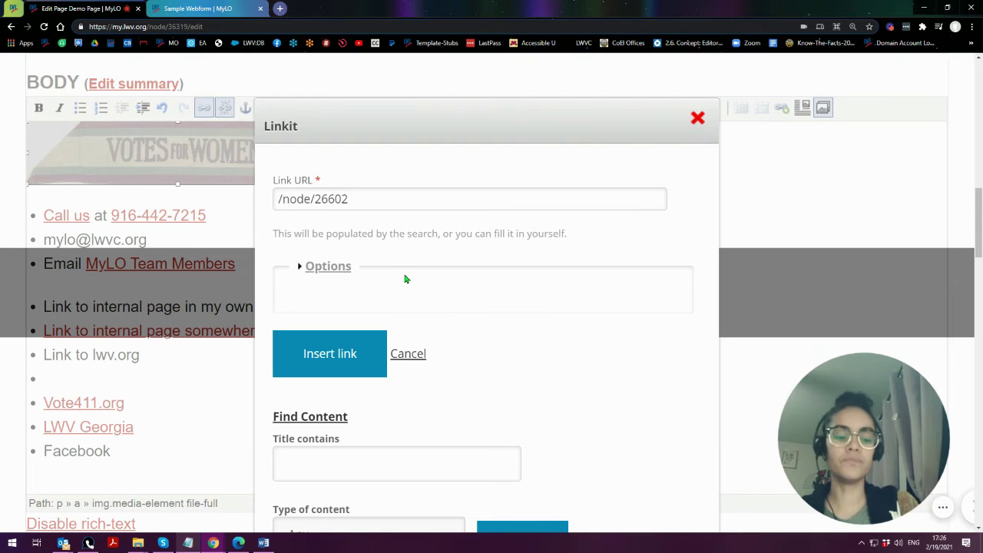
pyautogui.hotkey('ctrl', '-')
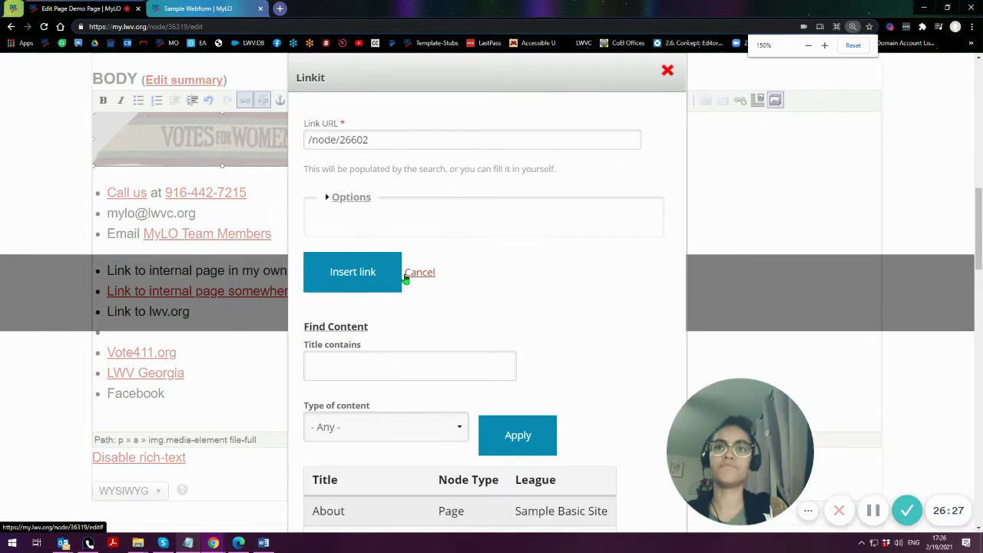
pyautogui.hotkey('ctrl', '-')
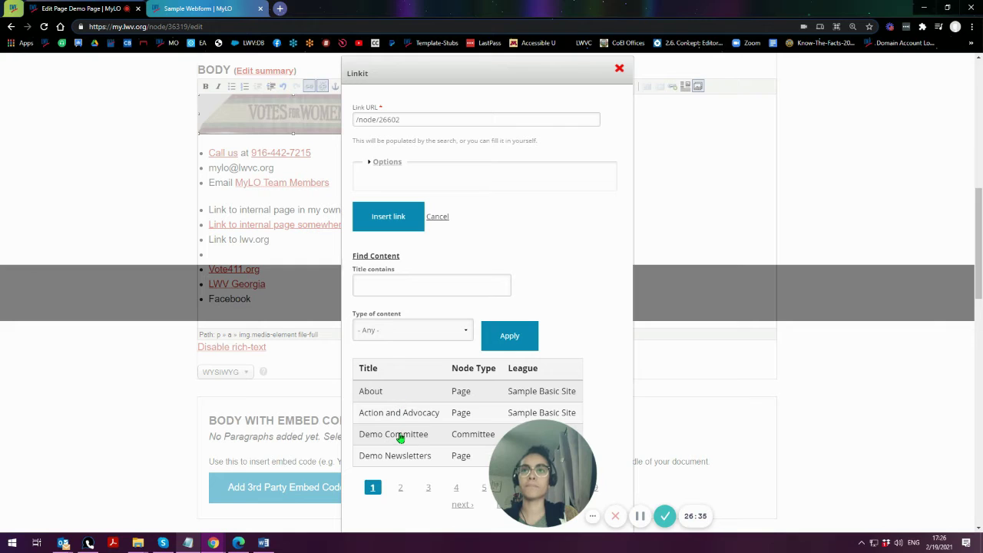
pyautogui.click(619, 71)
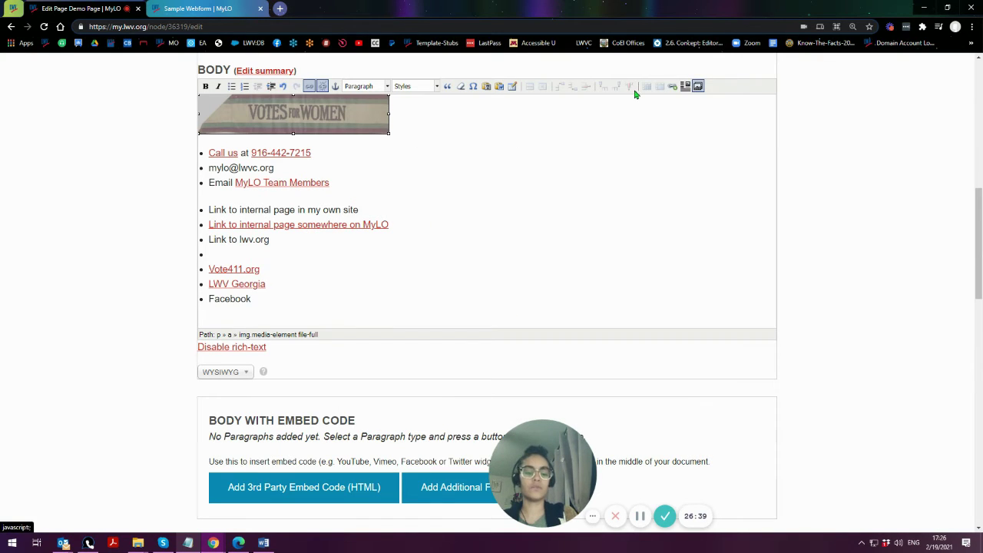
# - Restore the page zoom and place the caret at the end of the internal-page bullet
pyautogui.hotkey('ctrl', '+')
pyautogui.hotkey('ctrl', '+')
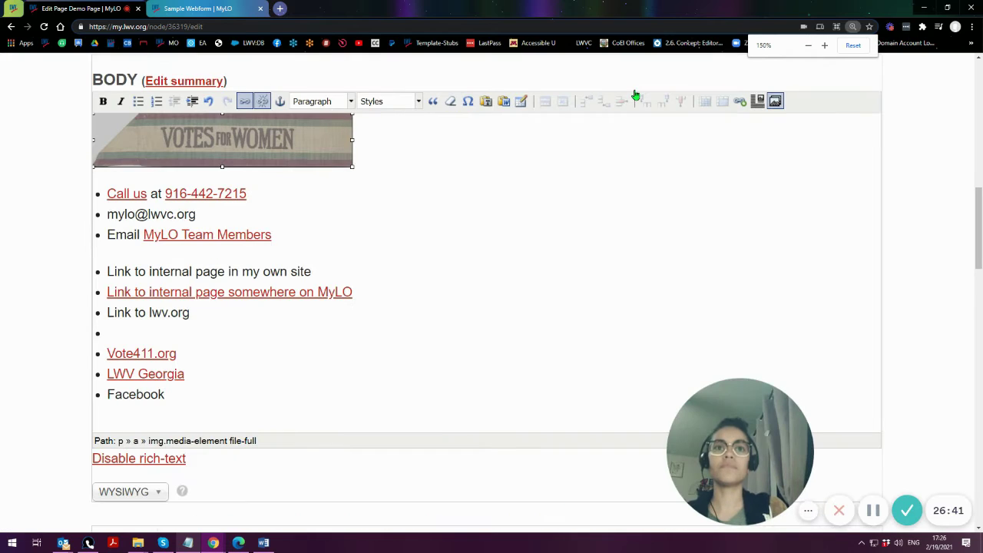
pyautogui.hotkey('ctrl', '+')
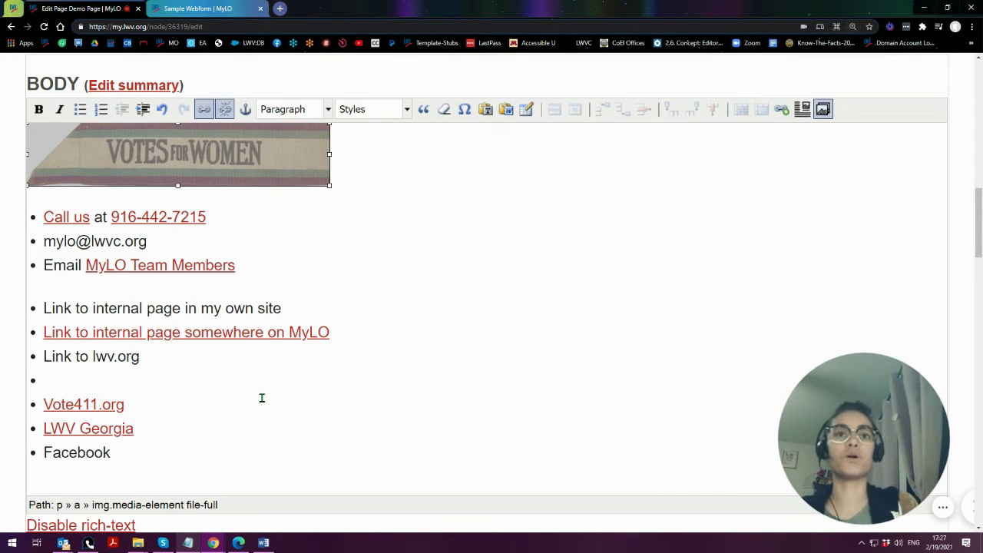
pyautogui.click(290, 309)
# - Open Linkit on 'Link to internal page in my own site', erasing a trial 'About' URL
pyautogui.moveTo(288, 309); pyautogui.dragTo(39, 319)
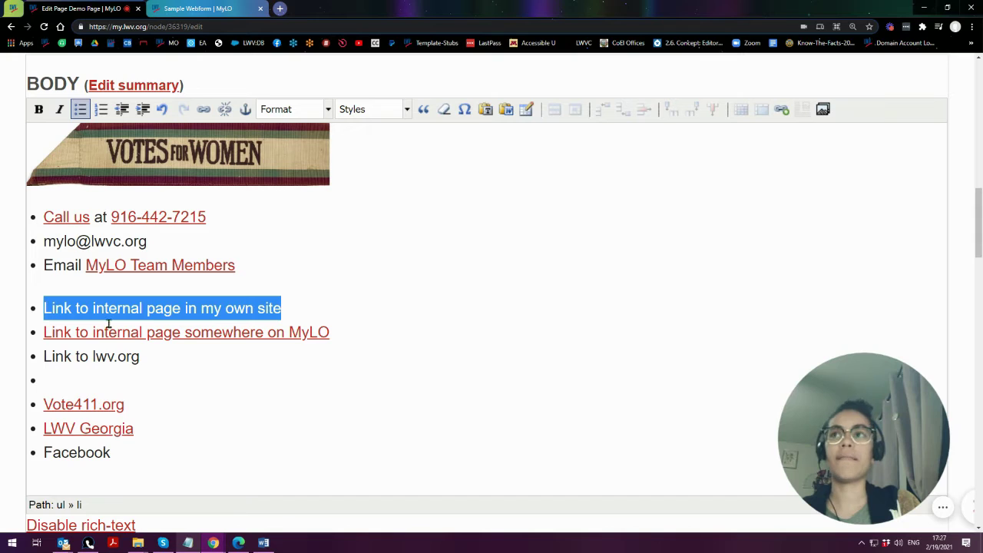
pyautogui.click(782, 111)
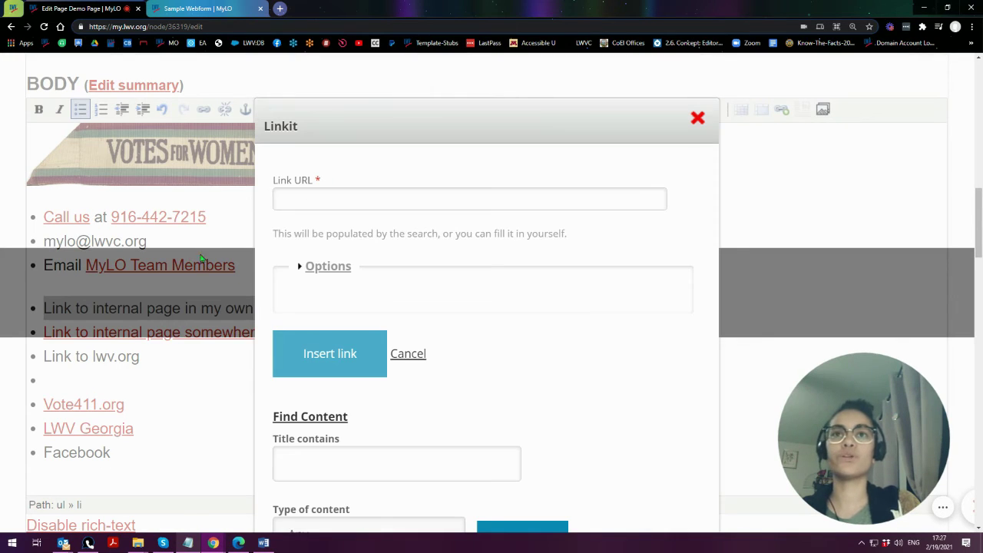
pyautogui.click(345, 201)
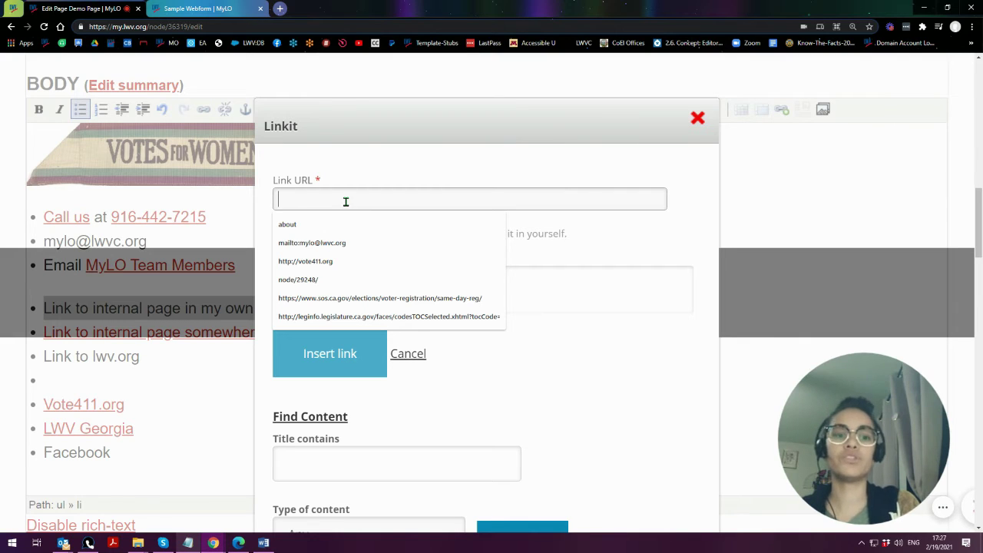
pyautogui.write('About')
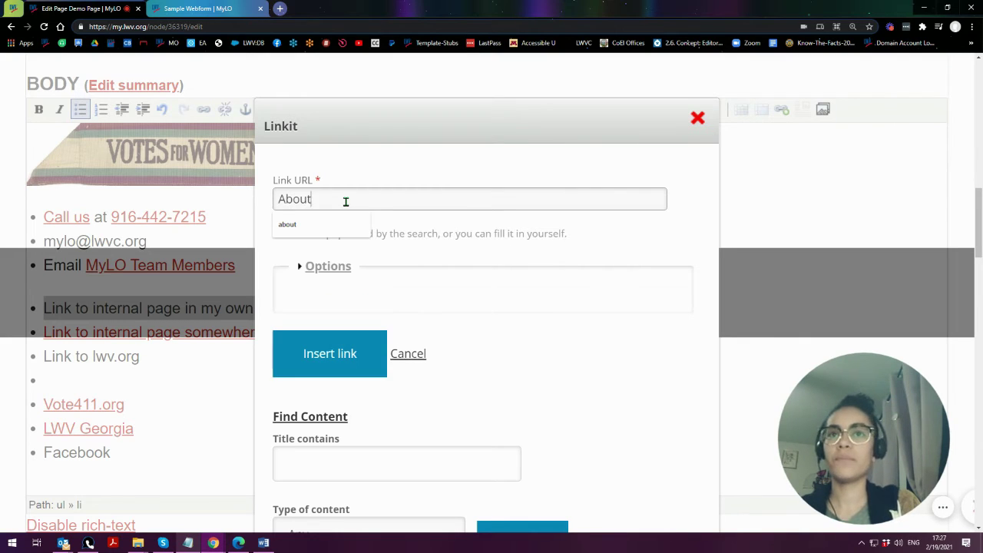
pyautogui.press('BackSpace')
pyautogui.press('BackSpace')
pyautogui.press('BackSpace')
pyautogui.press('BackSpace')
pyautogui.press('BackSpace')
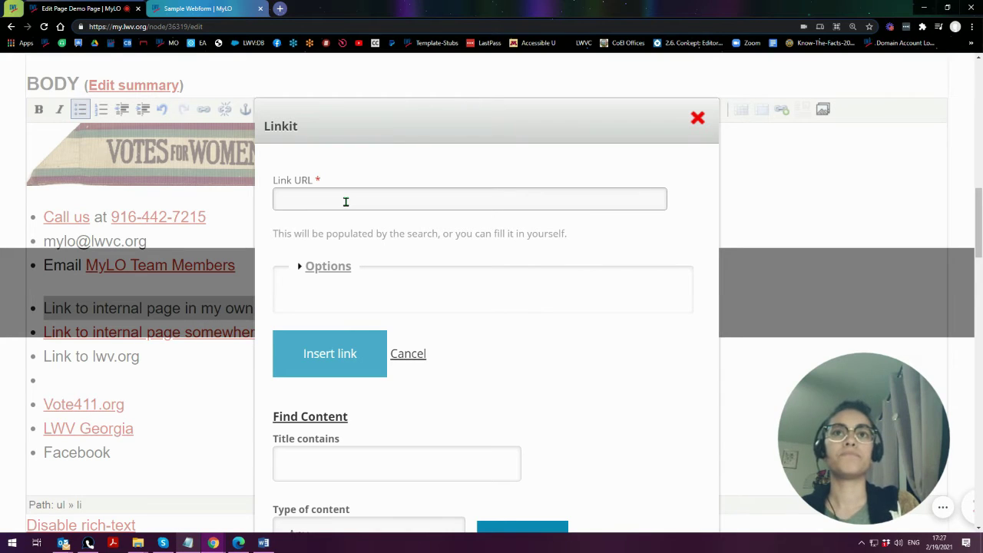
# - Load the Demo Site homepage by replacing sample-basic-site/sample-webform with demo-site in the address
pyautogui.click(184, 10)
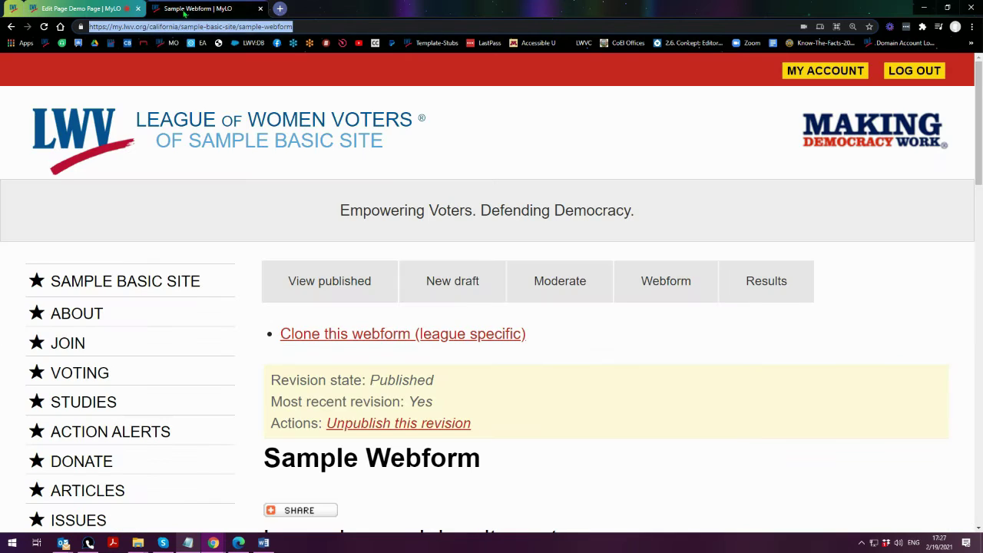
pyautogui.moveTo(181, 26); pyautogui.dragTo(453, 39)
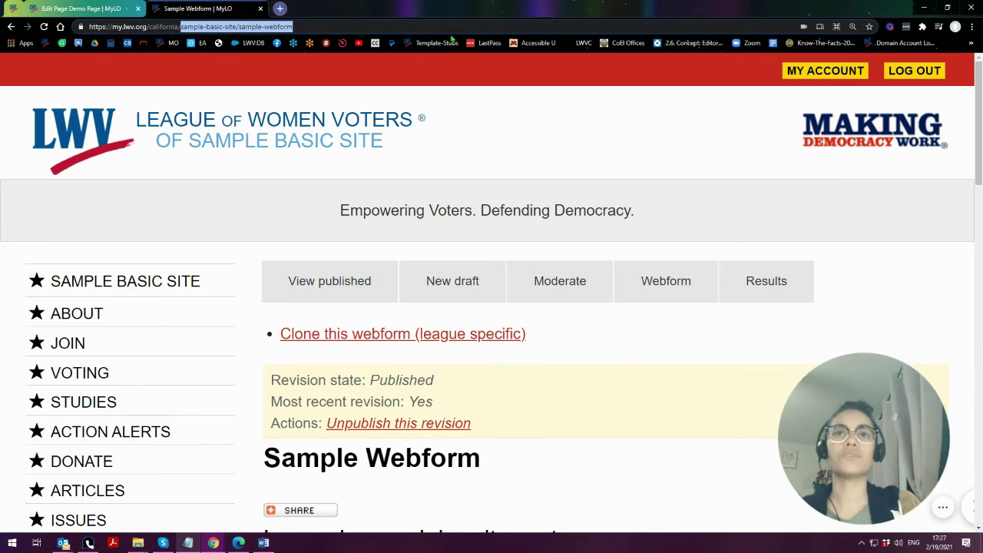
pyautogui.write('demo-site')
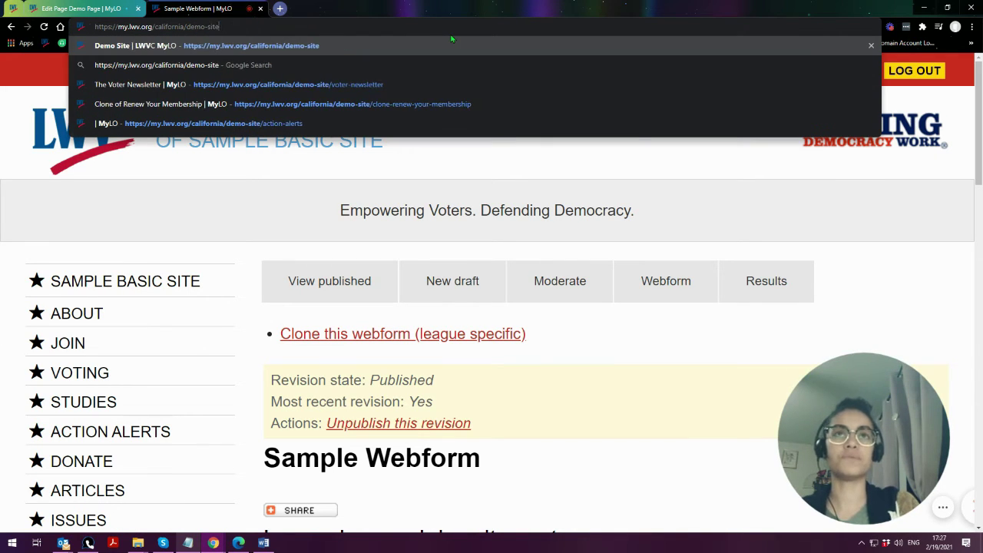
pyautogui.press('Return')
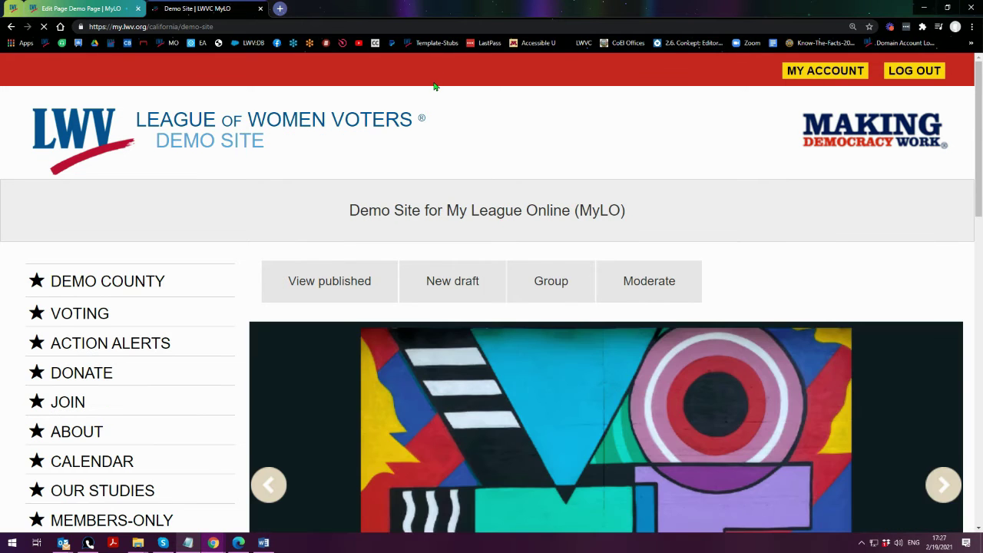
pyautogui.scroll(-5, 248, 257)
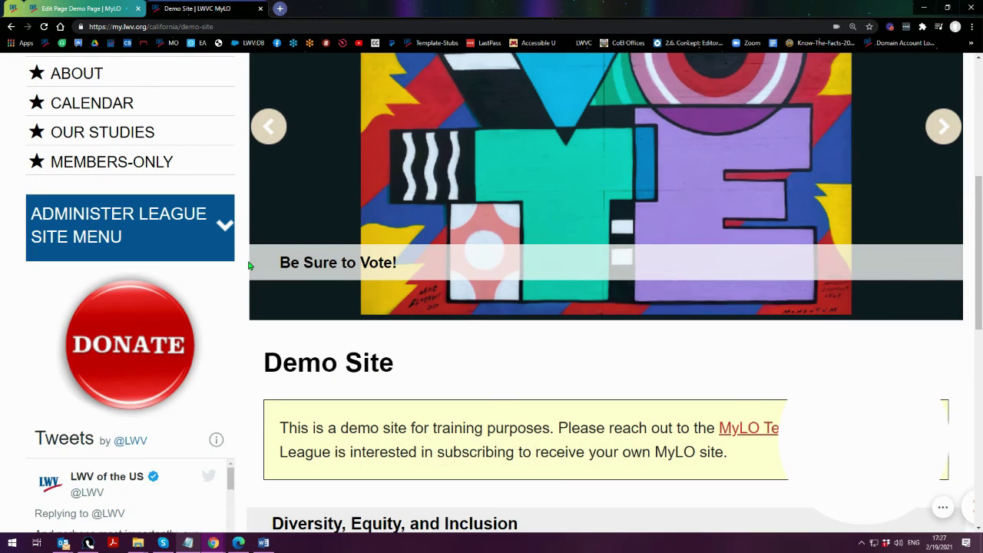
pyautogui.scroll(2, 242, 265)
pyautogui.scroll(1, 240, 265)
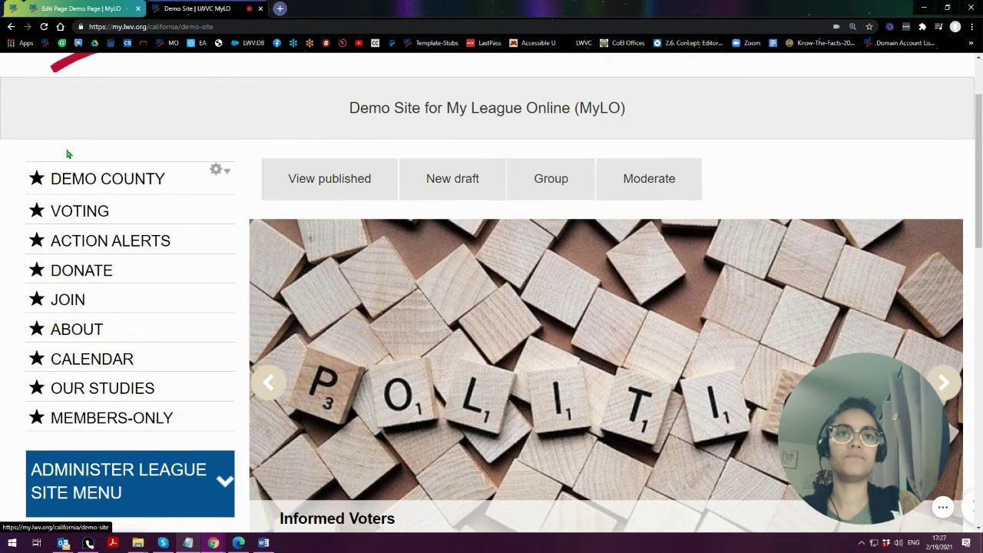
# - Open the Demo Site's Calendar page and copy its web address
pyautogui.click(74, 361)
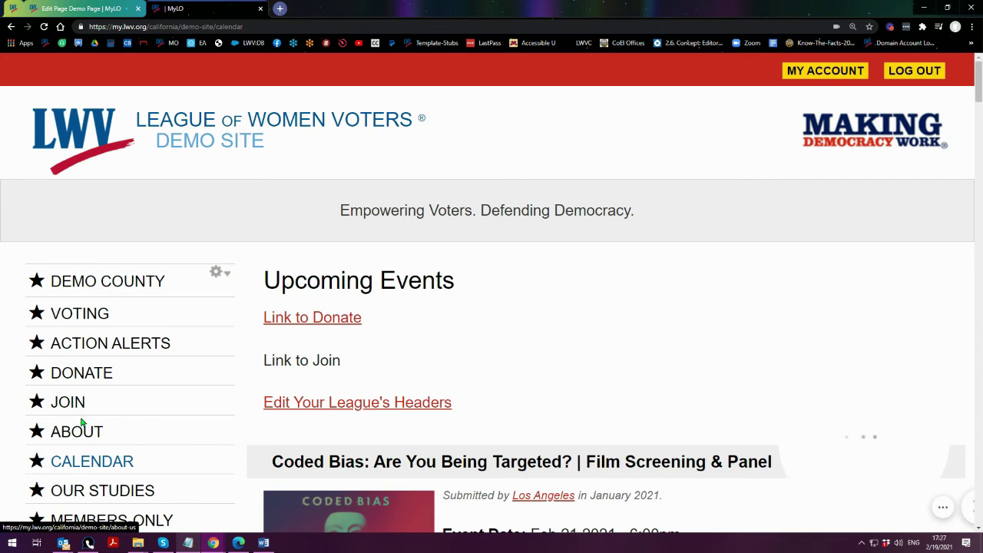
pyautogui.scroll(-2, 69, 330)
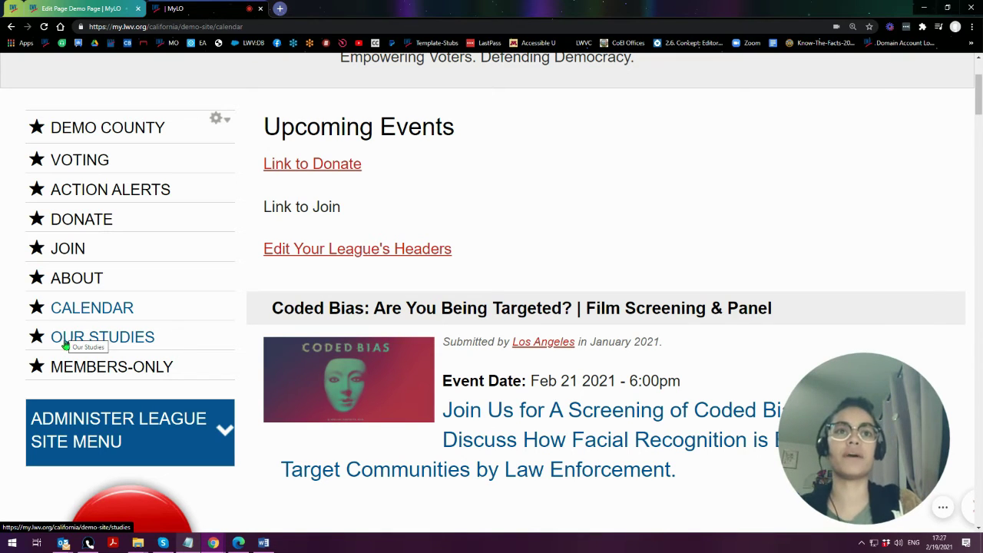
pyautogui.click(248, 26)
pyautogui.rightClick(163, 29)
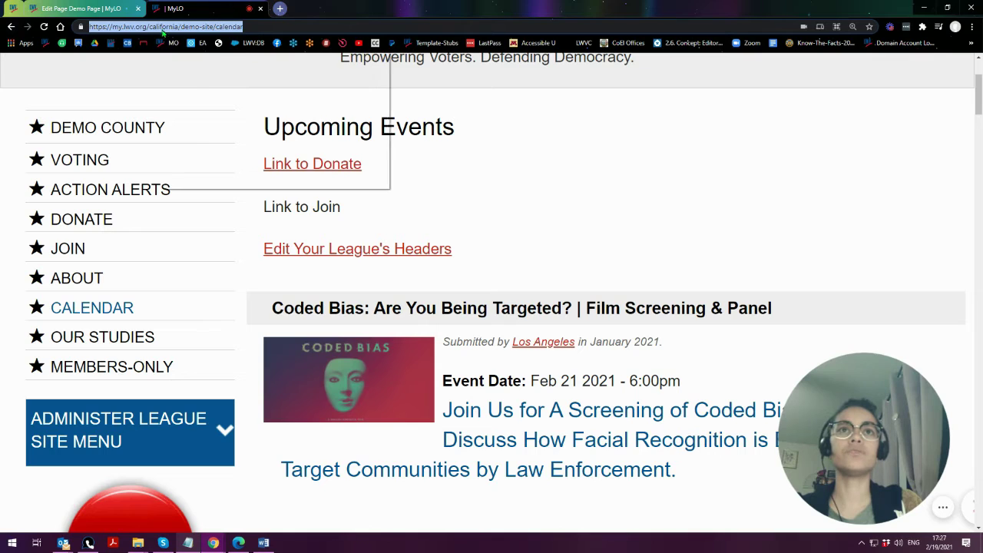
pyautogui.click(189, 101)
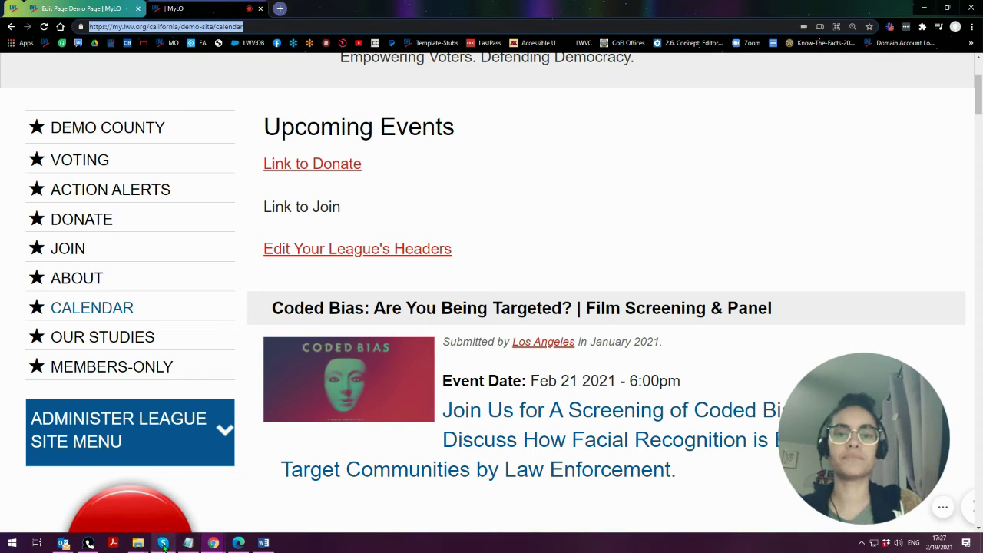
pyautogui.click(188, 543)
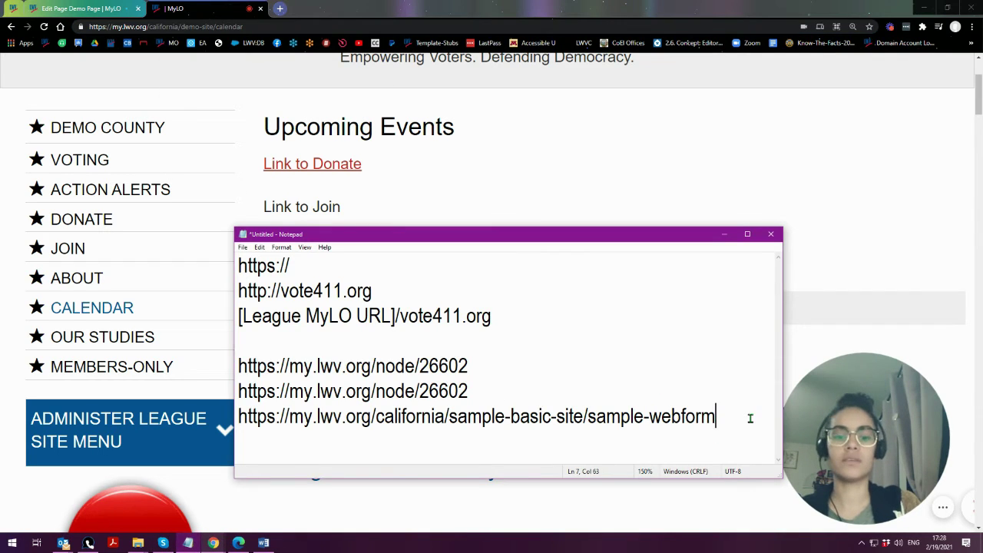
# - Paste the calendar URL on a new Notepad line and pick out its domain, path and 'calendar' parts
pyautogui.press('Return')
pyautogui.press('Return')
pyautogui.hotkey('ctrl', 'v')
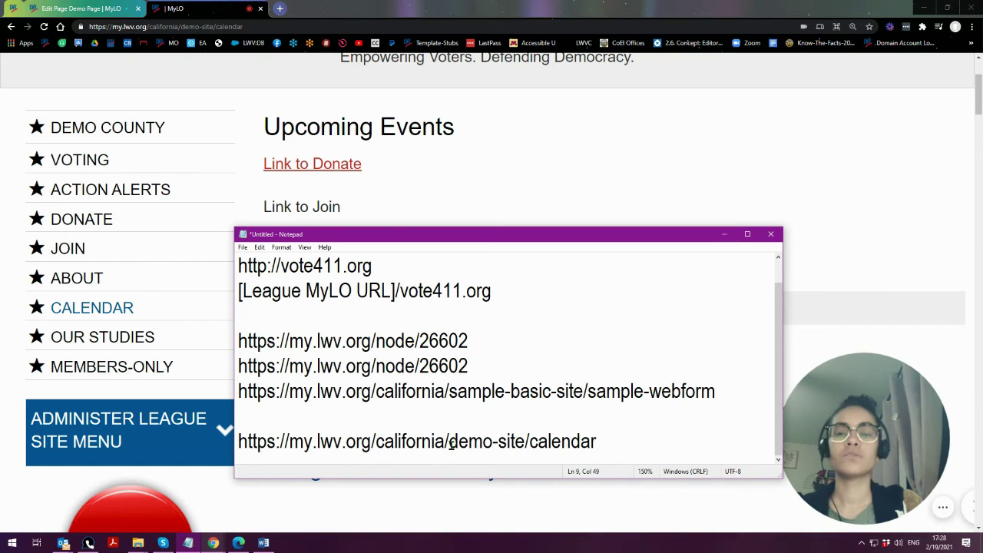
pyautogui.click(374, 447)
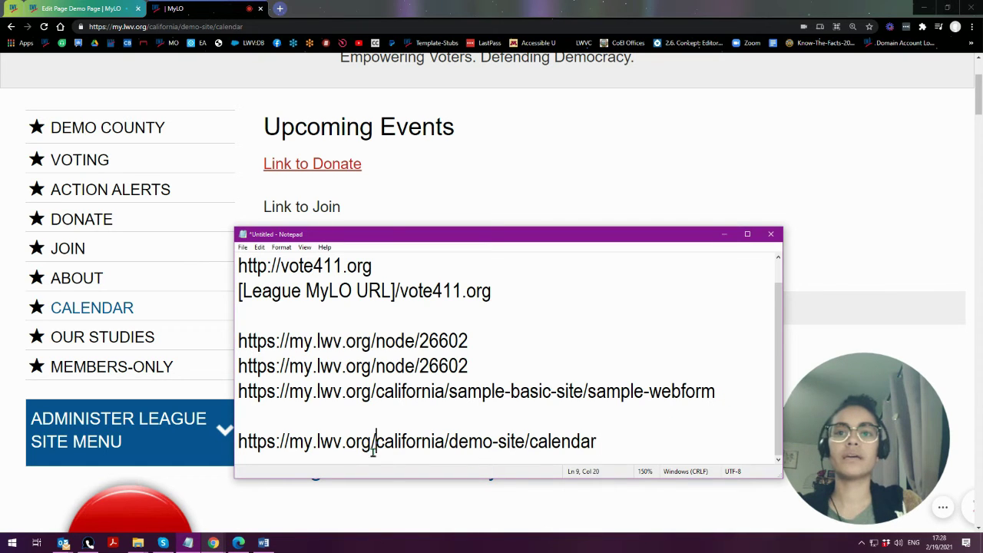
pyautogui.moveTo(374, 449); pyautogui.dragTo(233, 444)
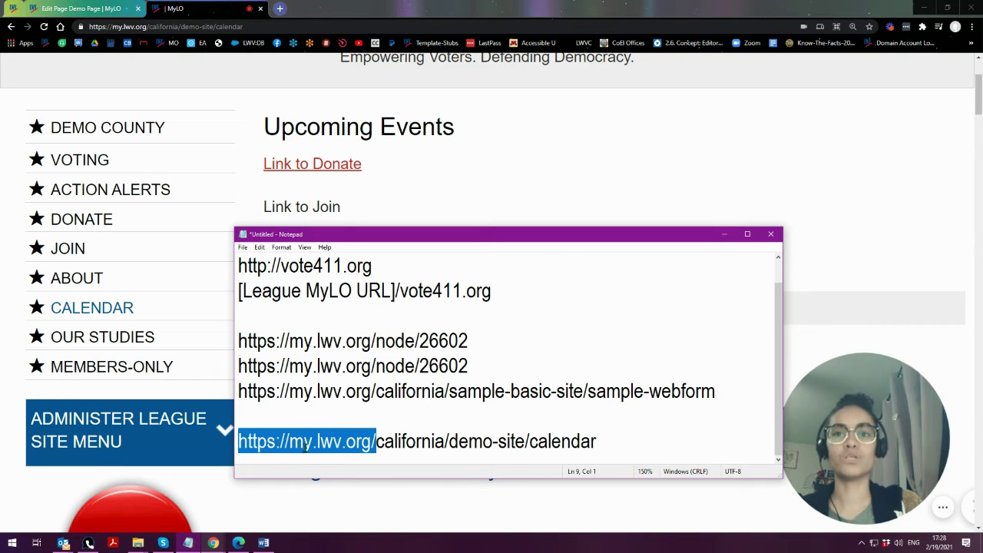
pyautogui.click(356, 445)
pyautogui.moveTo(372, 445); pyautogui.dragTo(233, 442)
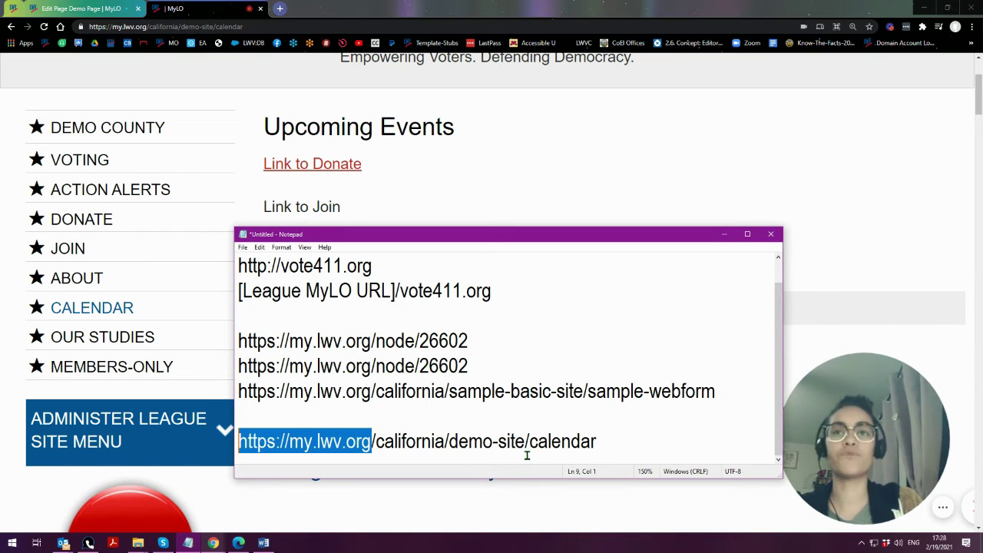
pyautogui.moveTo(529, 442); pyautogui.dragTo(238, 442)
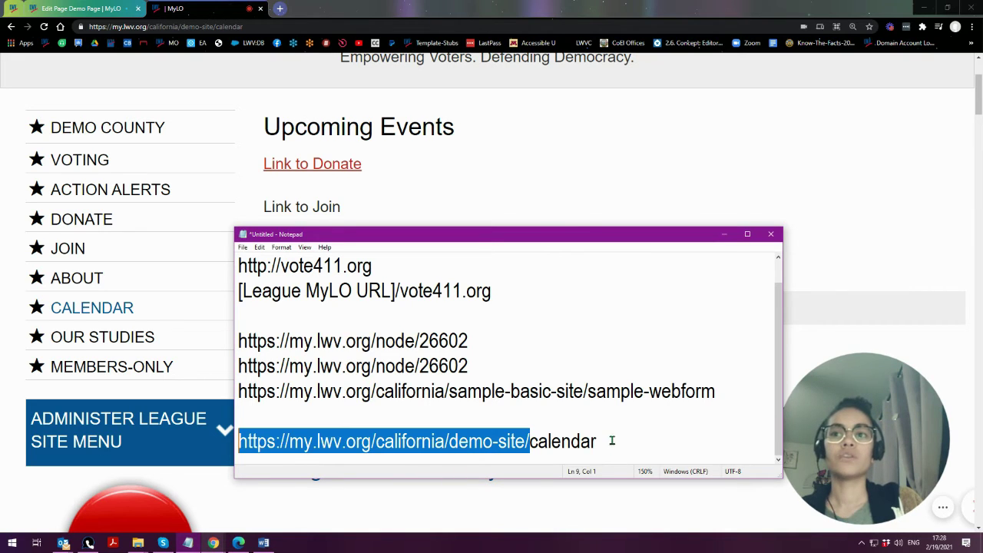
pyautogui.moveTo(612, 440); pyautogui.dragTo(531, 453)
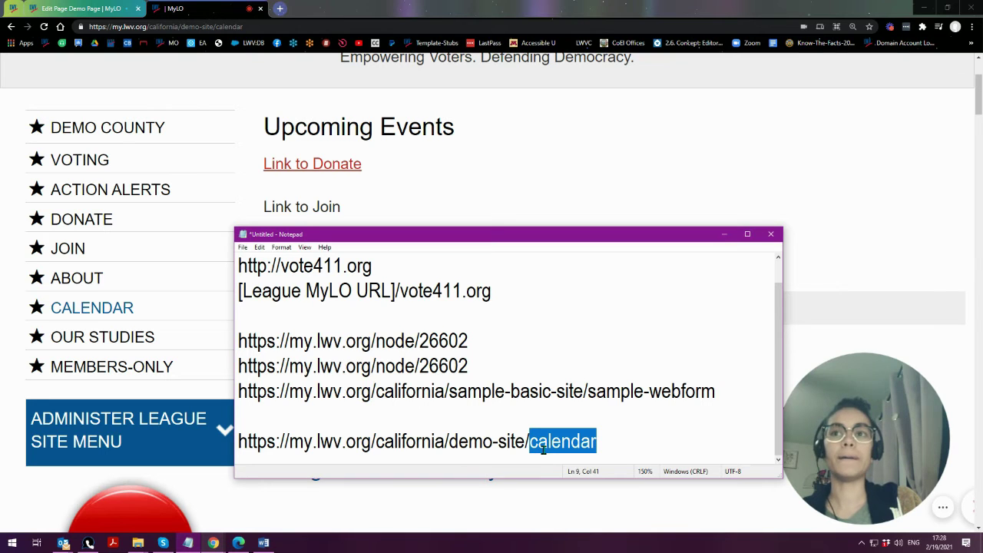
pyautogui.click(218, 27)
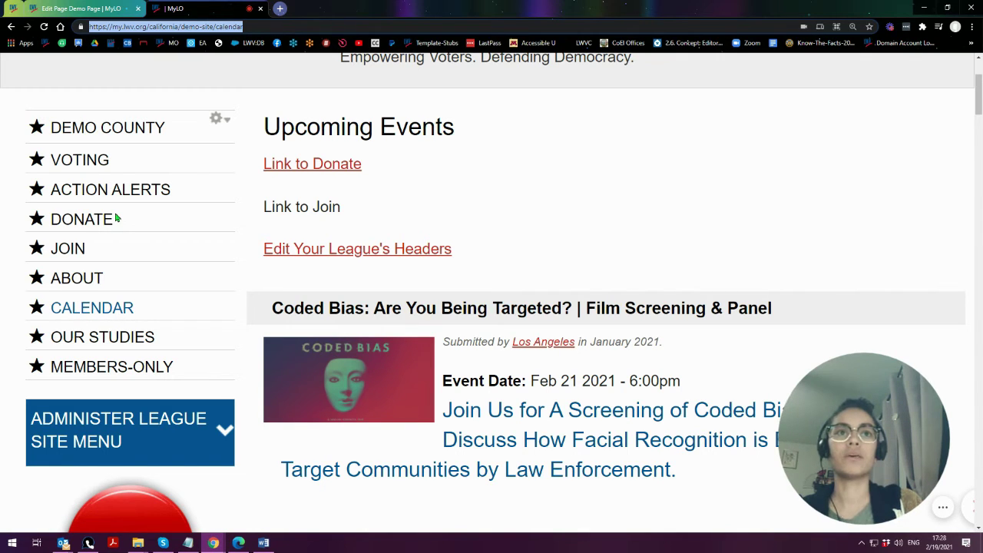
# - Open the OUR STUDIES page in a new tab, then return to the page editor
pyautogui.rightClick(105, 342)
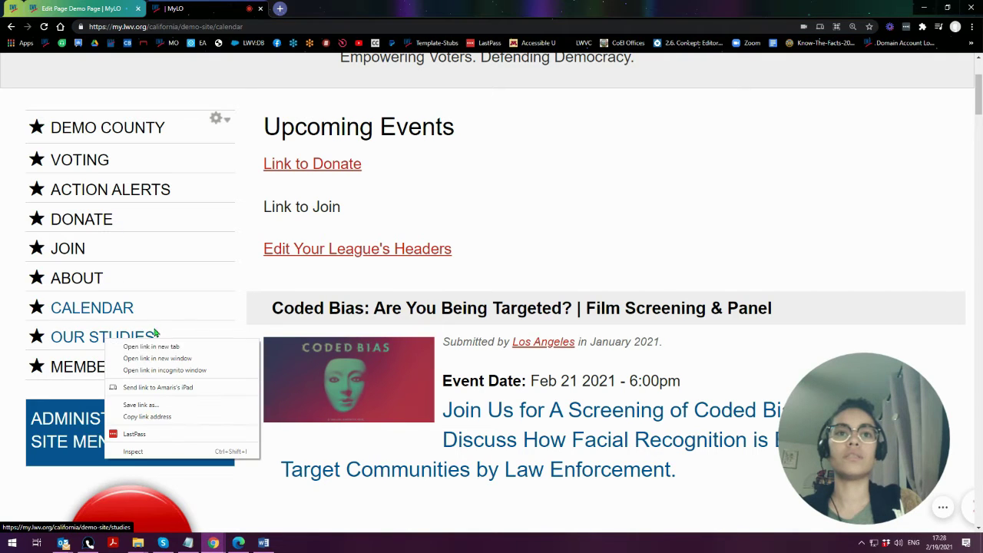
pyautogui.click(138, 346)
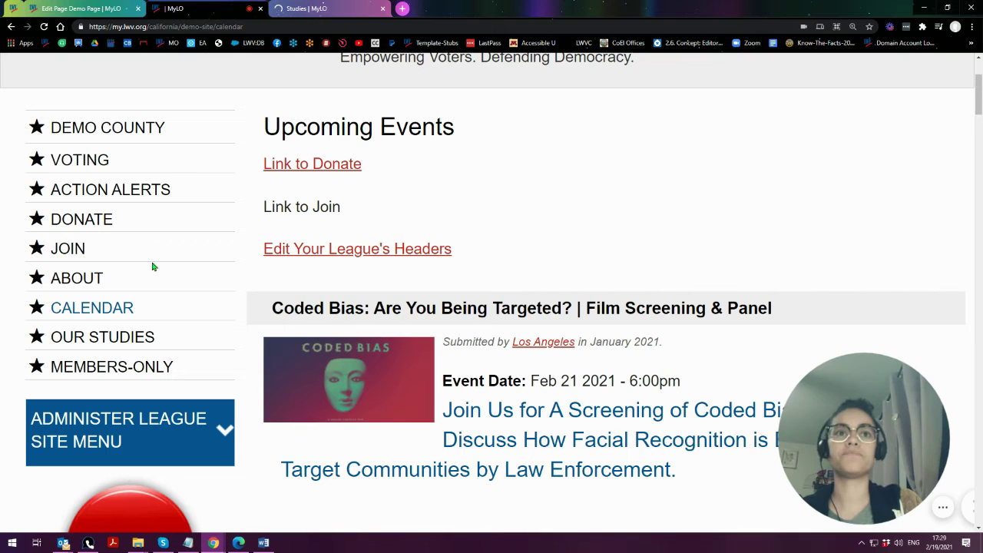
pyautogui.click(55, 9)
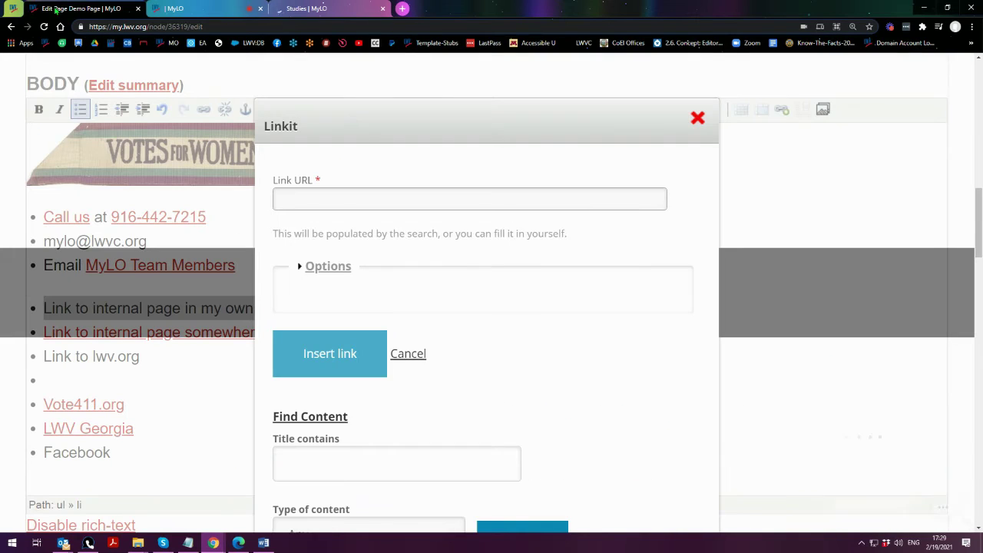
# - Trim the pasted calendar URL to the relative path 'calendar' and insert the link
pyautogui.click(364, 200)
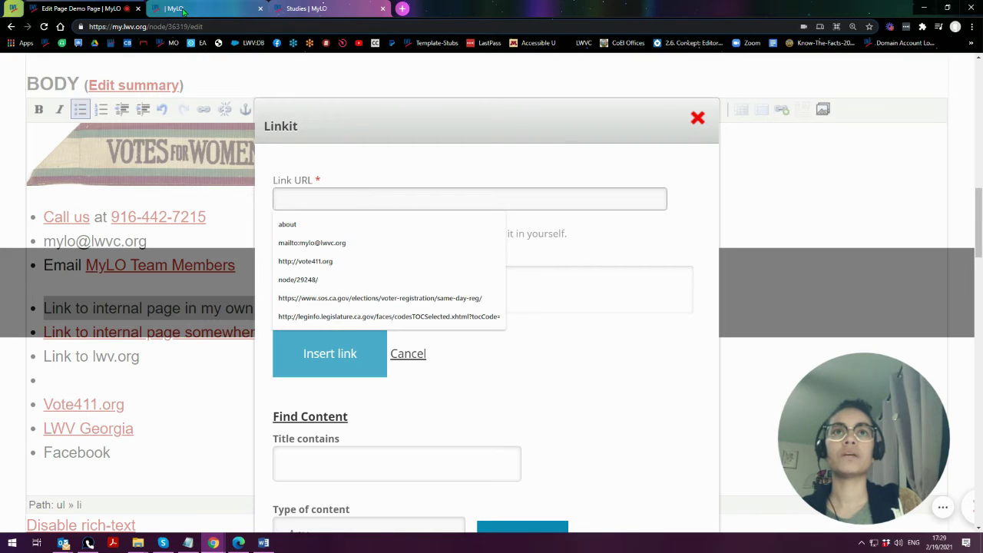
pyautogui.hotkey('ctrl', 'v')
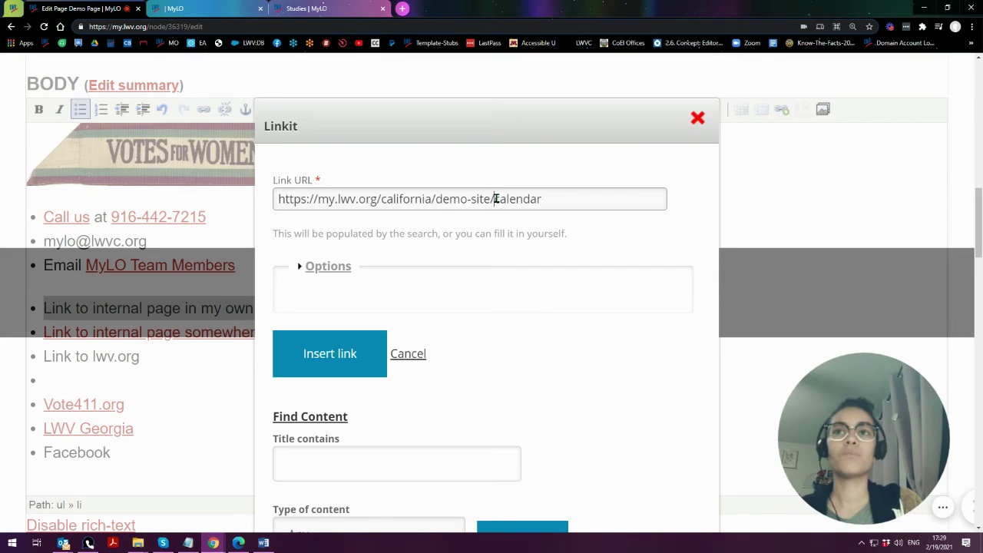
pyautogui.moveTo(495, 199); pyautogui.dragTo(265, 207)
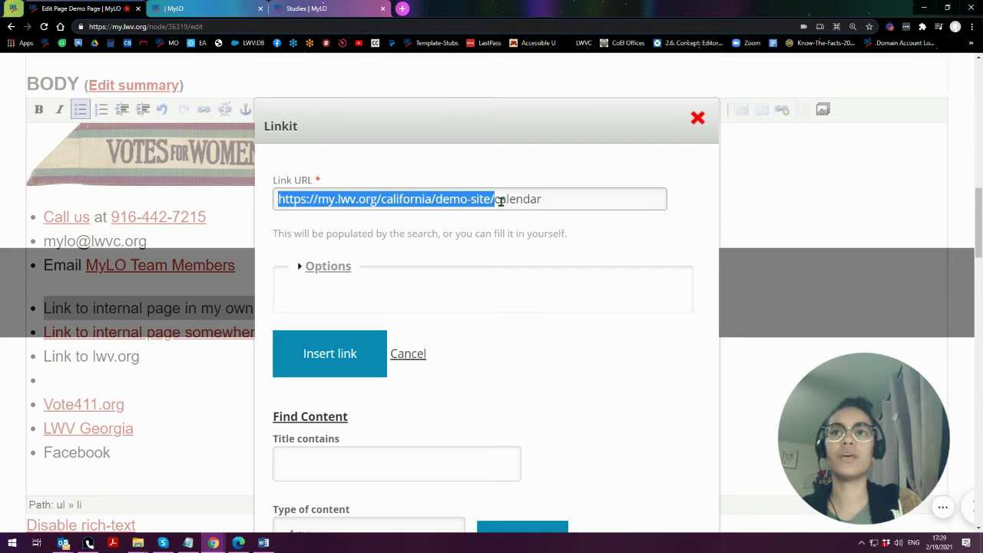
pyautogui.press('BackSpace')
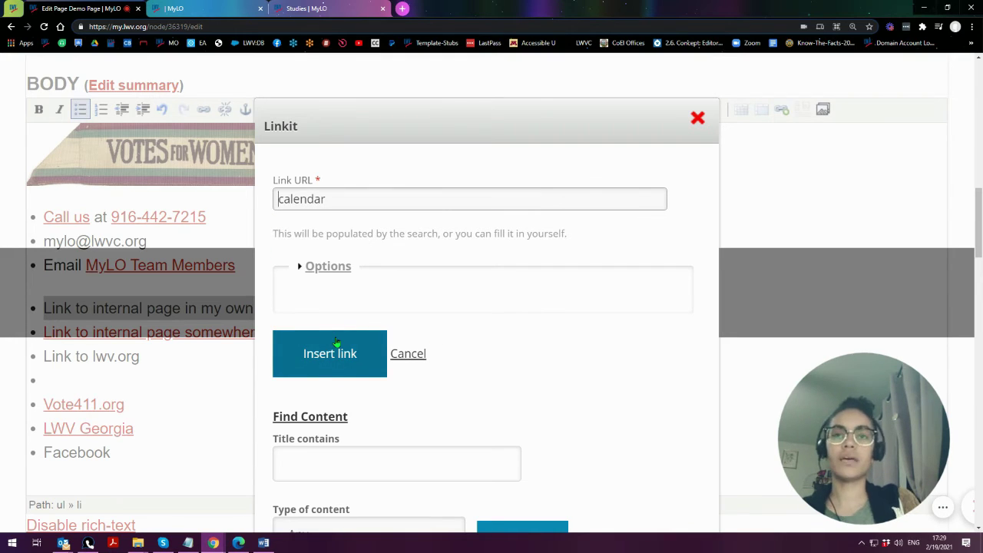
pyautogui.write('/')
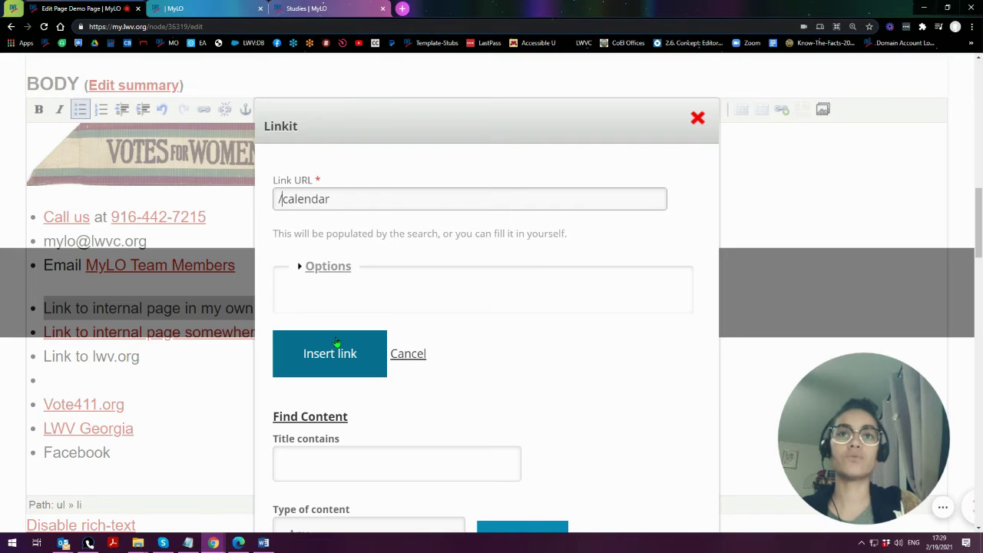
pyautogui.press('BackSpace')
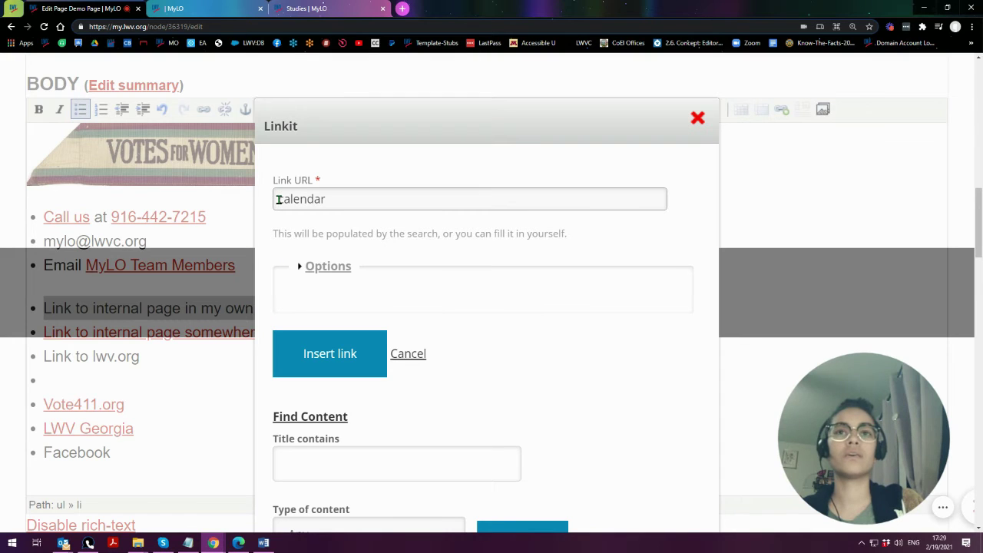
pyautogui.hotkey('ctrl', 'v')
pyautogui.press('BackSpace')
pyautogui.press('BackSpace')
pyautogui.press('BackSpace')
pyautogui.press('BackSpace')
pyautogui.press('BackSpace')
pyautogui.press('BackSpace')
pyautogui.press('BackSpace')
pyautogui.press('BackSpace')
pyautogui.press('BackSpace')
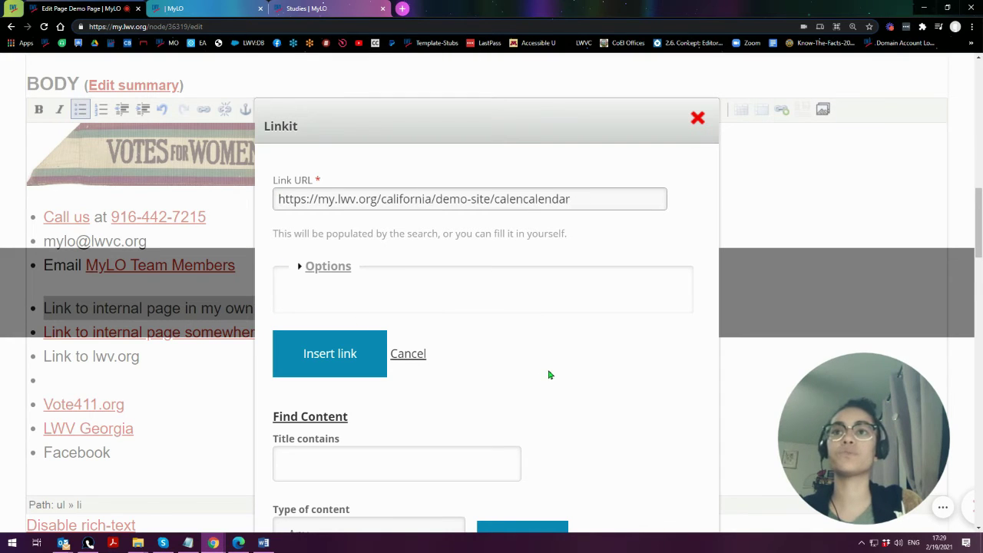
pyautogui.moveTo(494, 199); pyautogui.dragTo(219, 198)
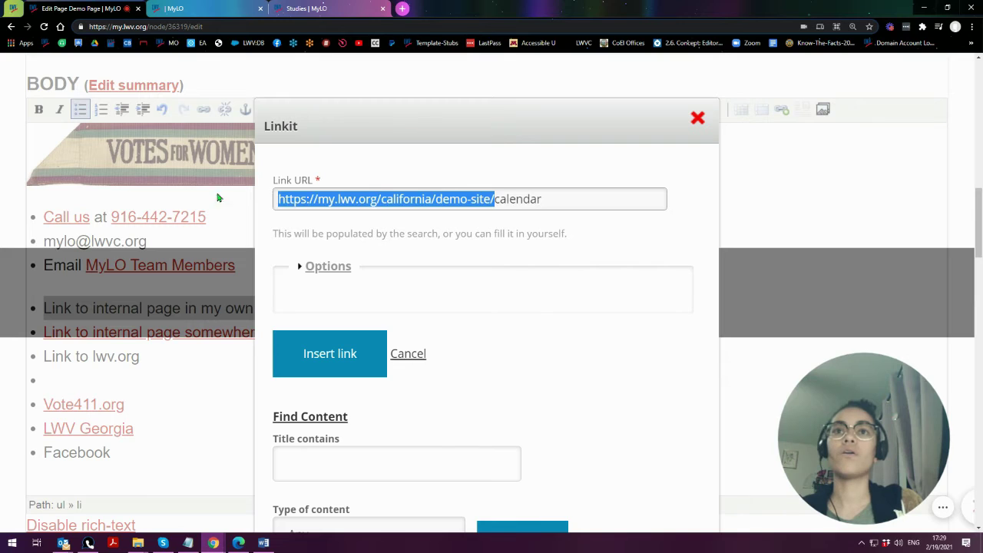
pyautogui.press('BackSpace')
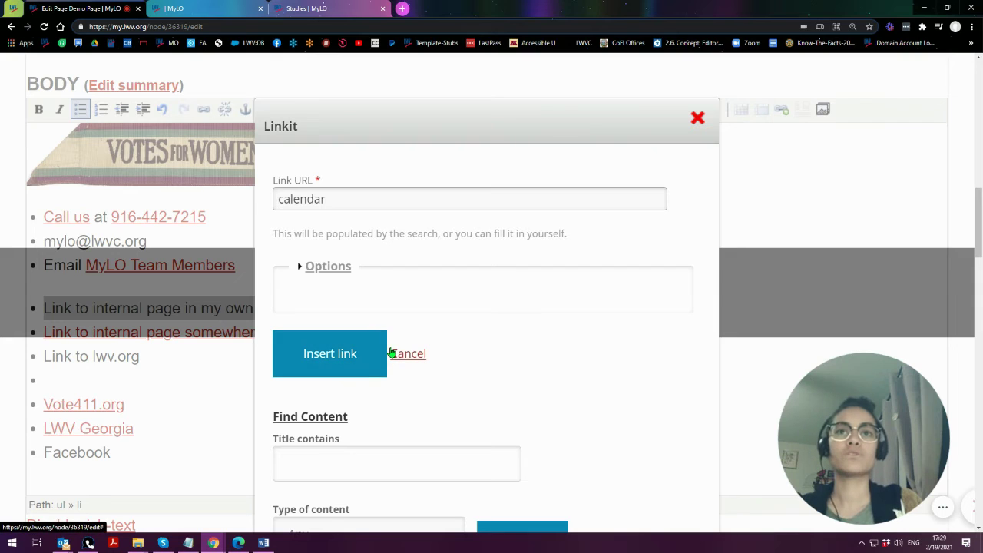
pyautogui.click(324, 354)
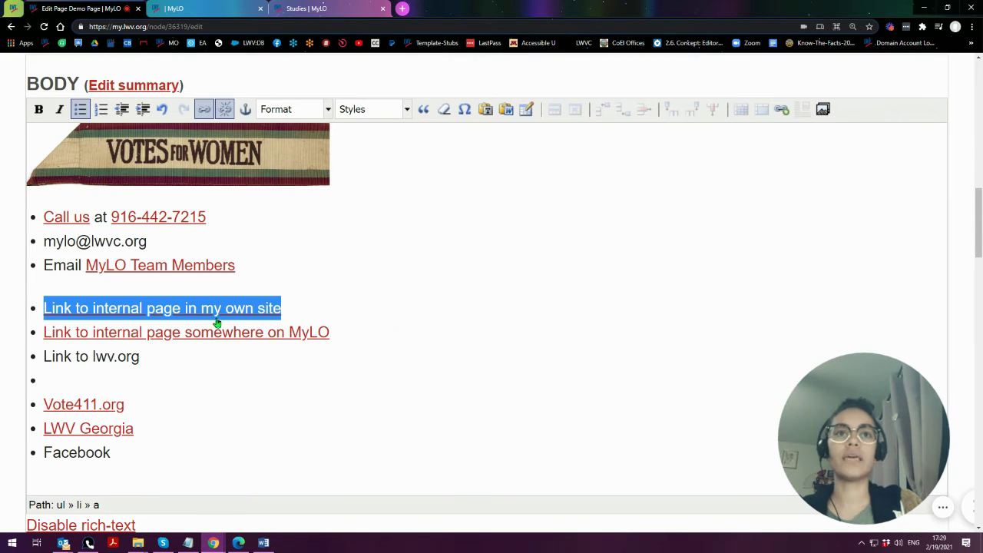
# - Save the edited Demo Page
pyautogui.click(190, 358)
pyautogui.scroll(-20, 14, 387)
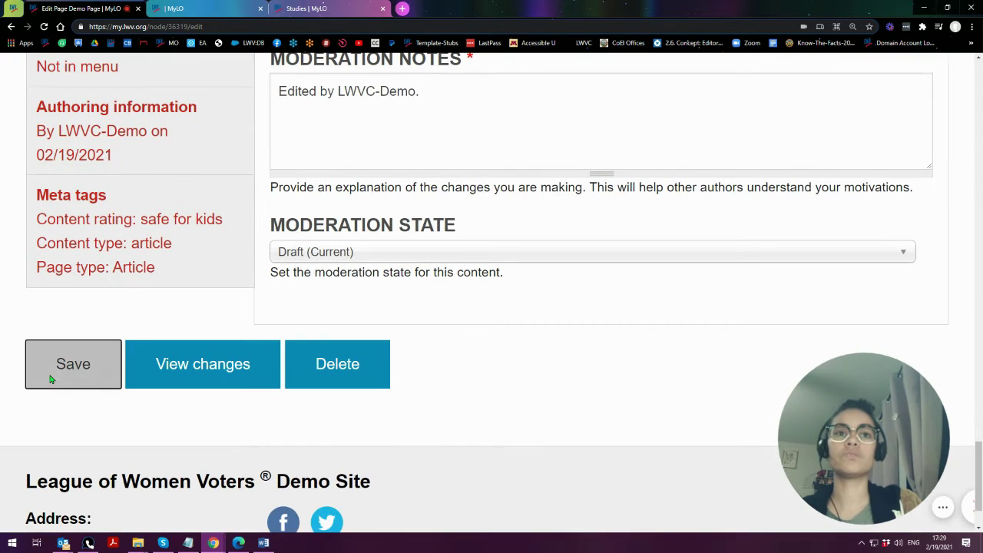
pyautogui.click(55, 384)
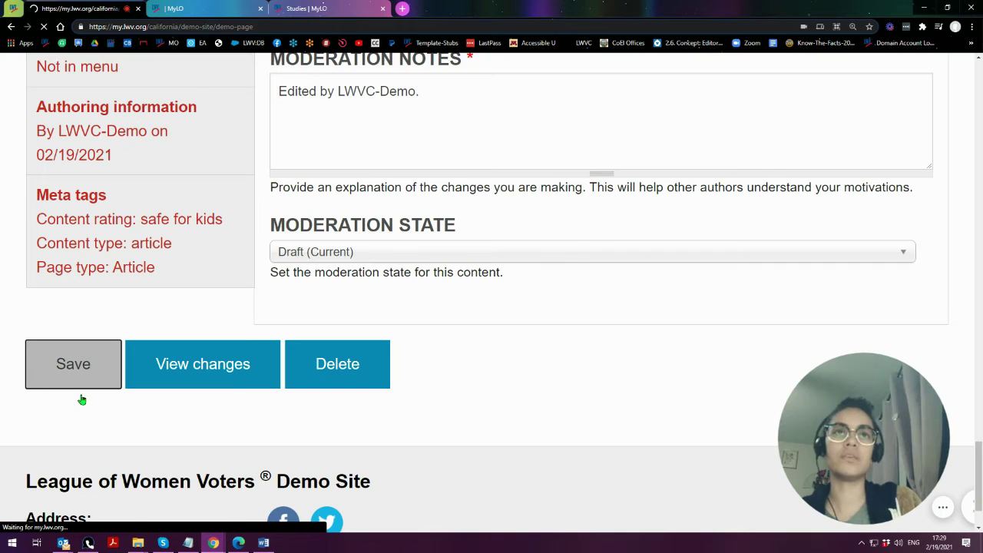
# - Follow the internal link to the calendar page, then go back to the Demo Page
pyautogui.scroll(-2, 374, 364)
pyautogui.scroll(-4, 374, 363)
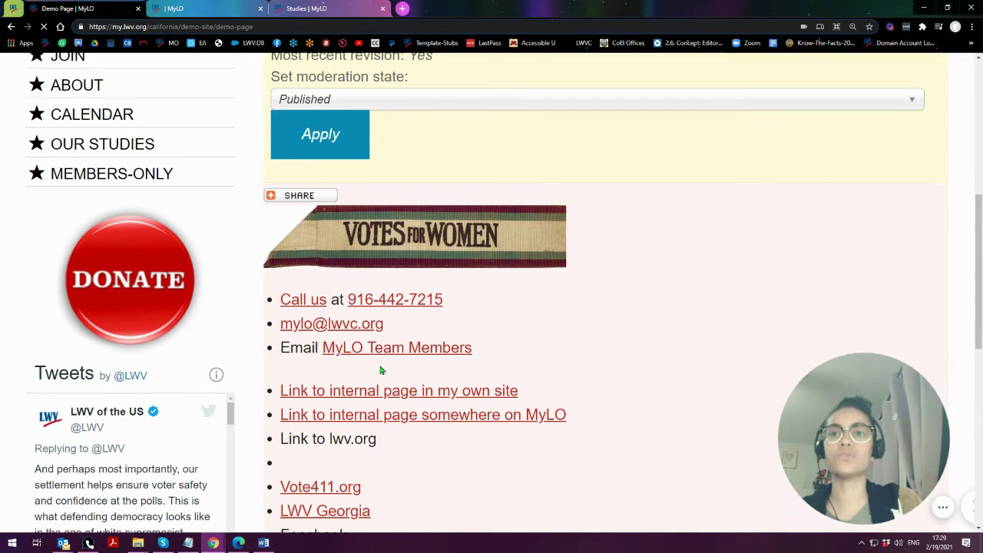
pyautogui.scroll(-1, 400, 358)
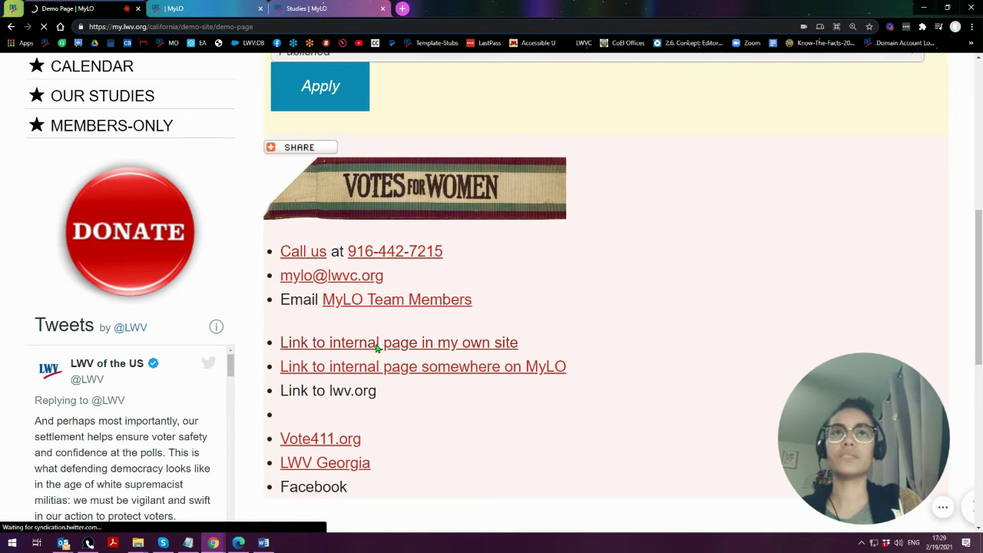
pyautogui.click(485, 351)
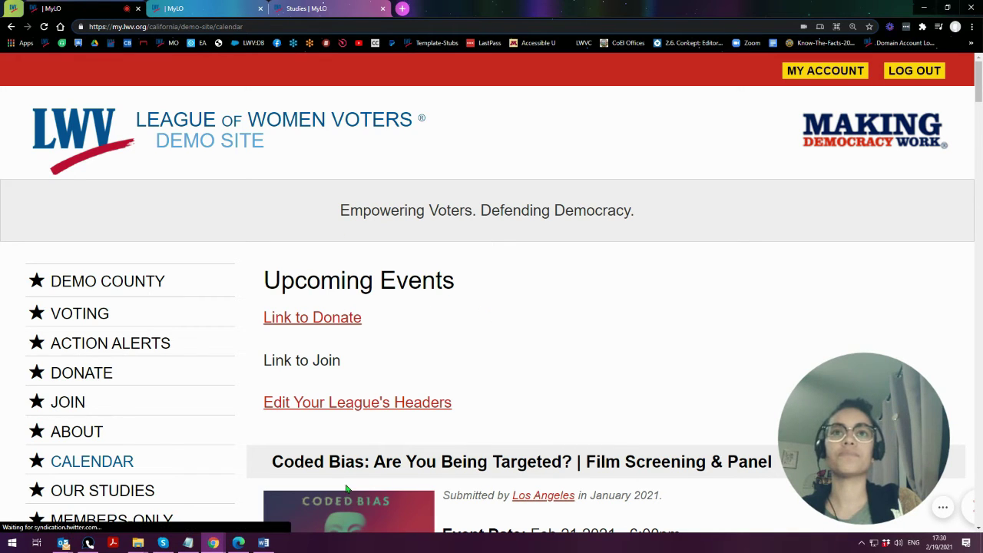
pyautogui.click(10, 27)
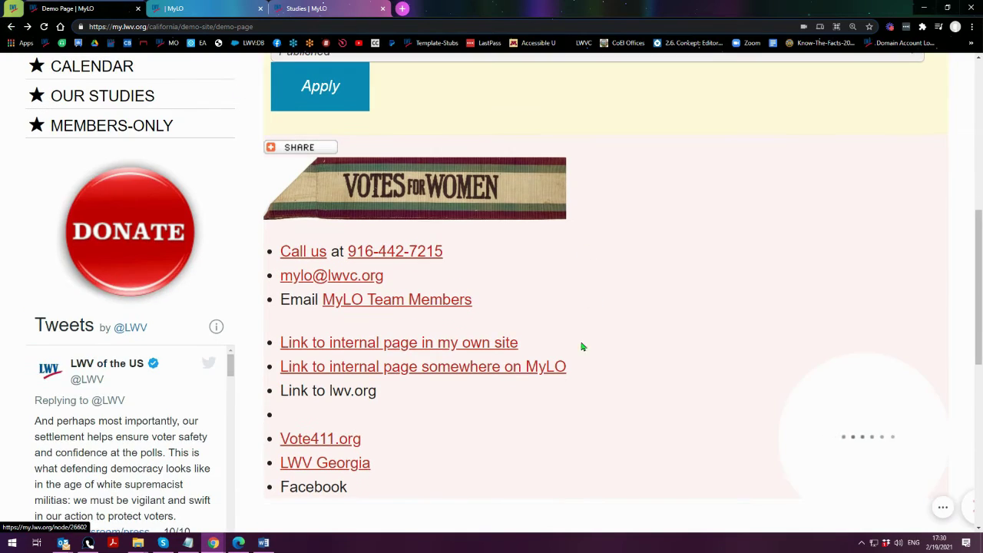
pyautogui.click(475, 368)
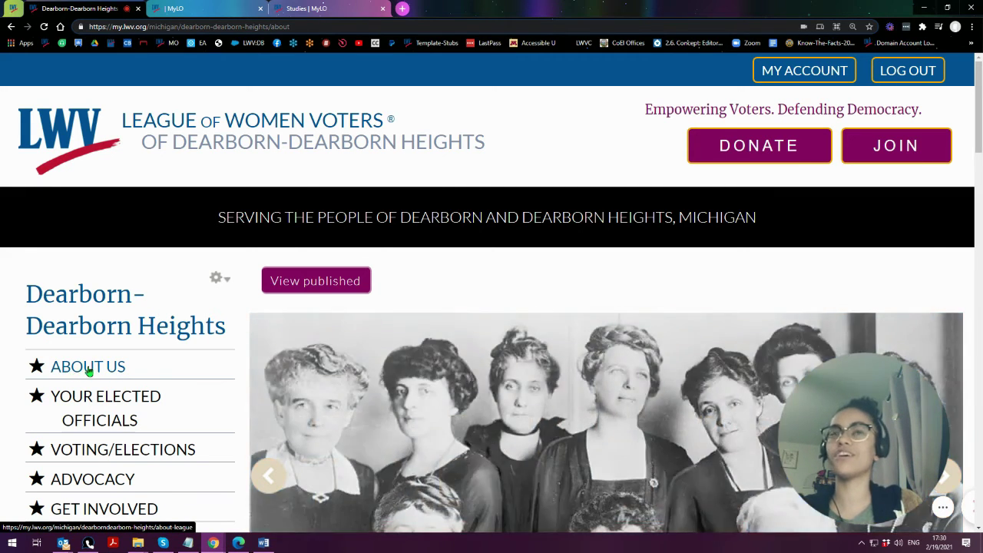
pyautogui.click(270, 26)
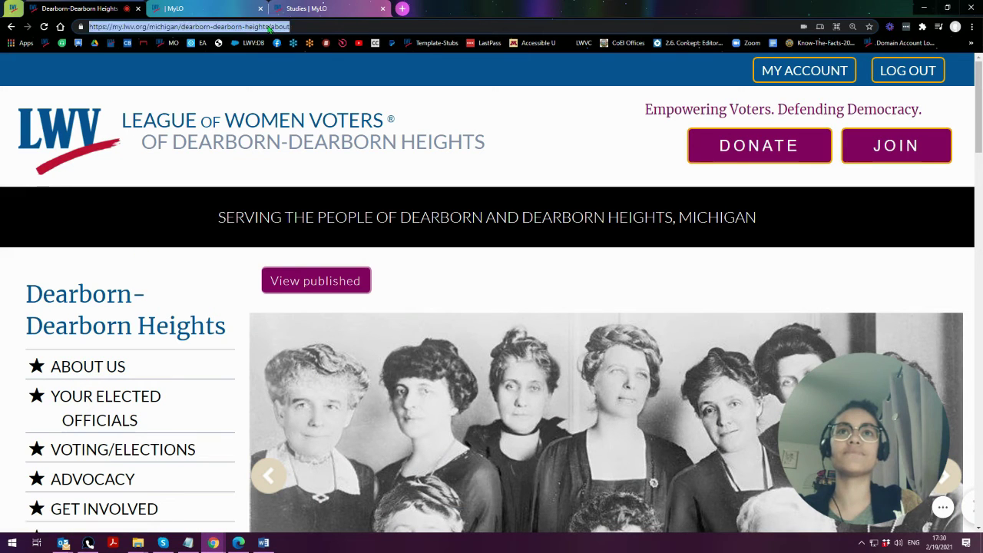
pyautogui.doubleClick(273, 27)
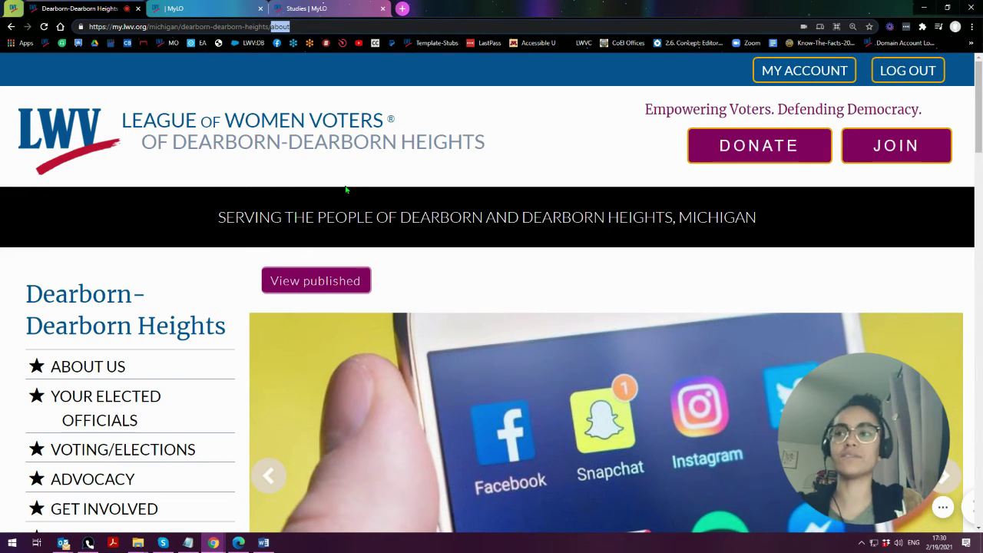
pyautogui.click(11, 26)
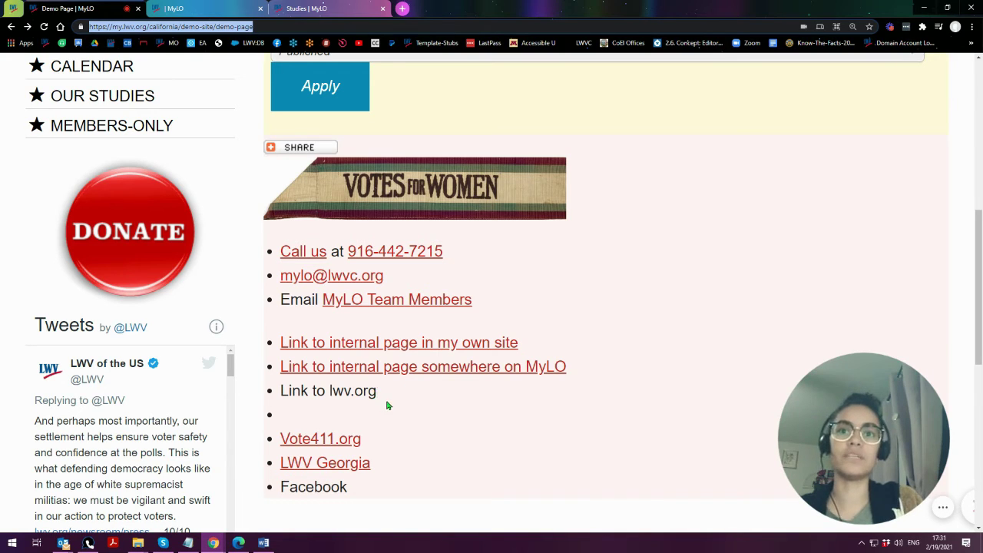
# - Test the Vote411.org link and close its tab
pyautogui.click(335, 419)
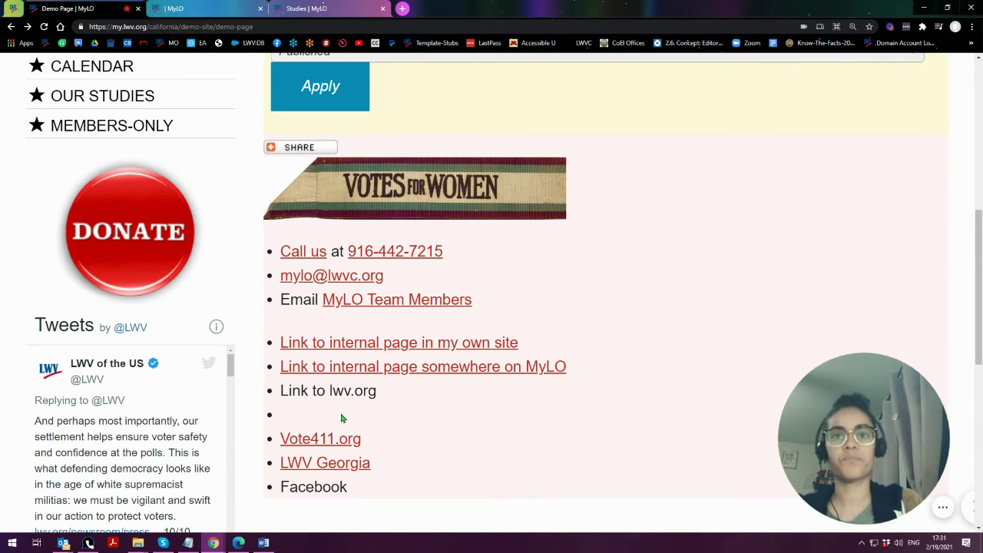
pyautogui.scroll(-1, 336, 415)
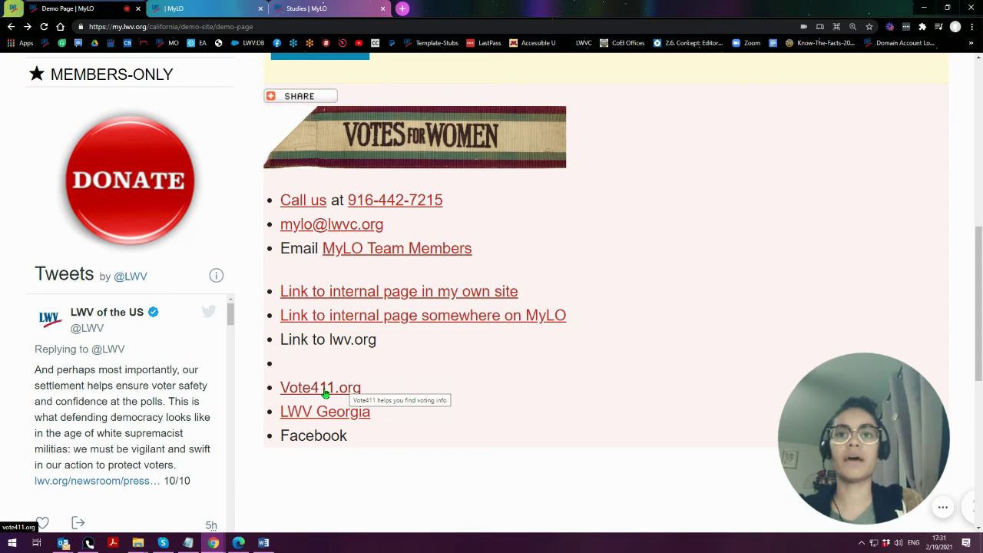
pyautogui.click(325, 392)
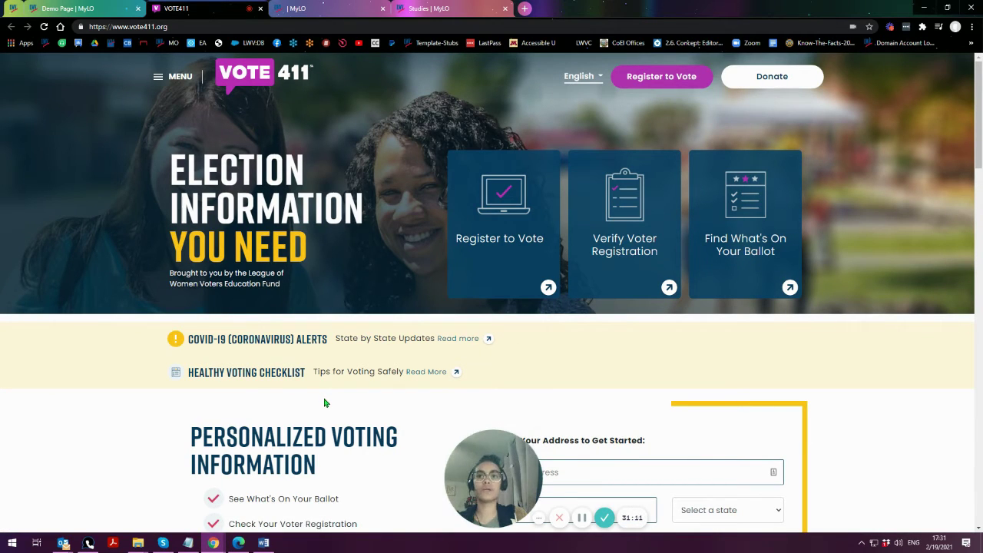
pyautogui.click(261, 9)
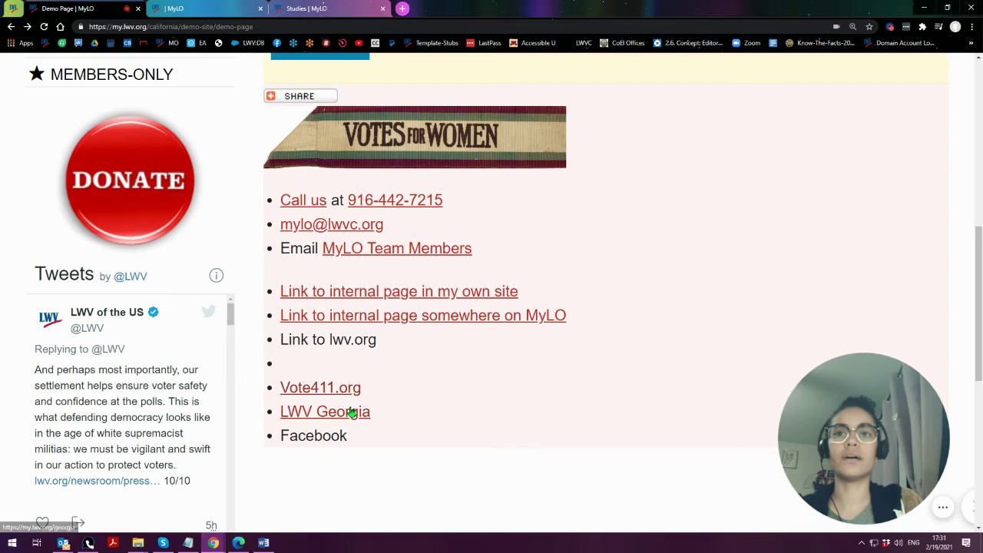
# - Test the LWV Georgia link, then close the Georgia, extra MyLO and Studies tabs
pyautogui.click(352, 416)
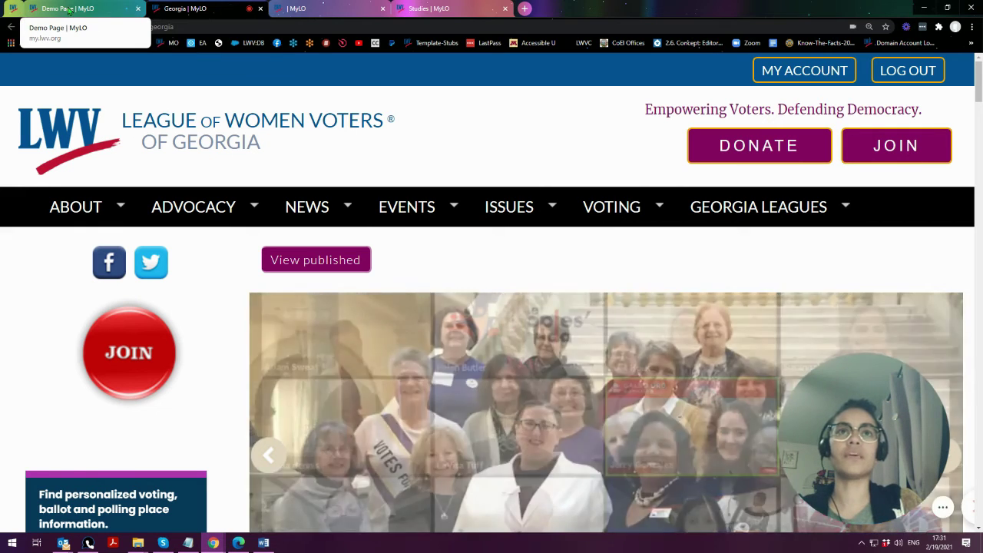
pyautogui.click(68, 9)
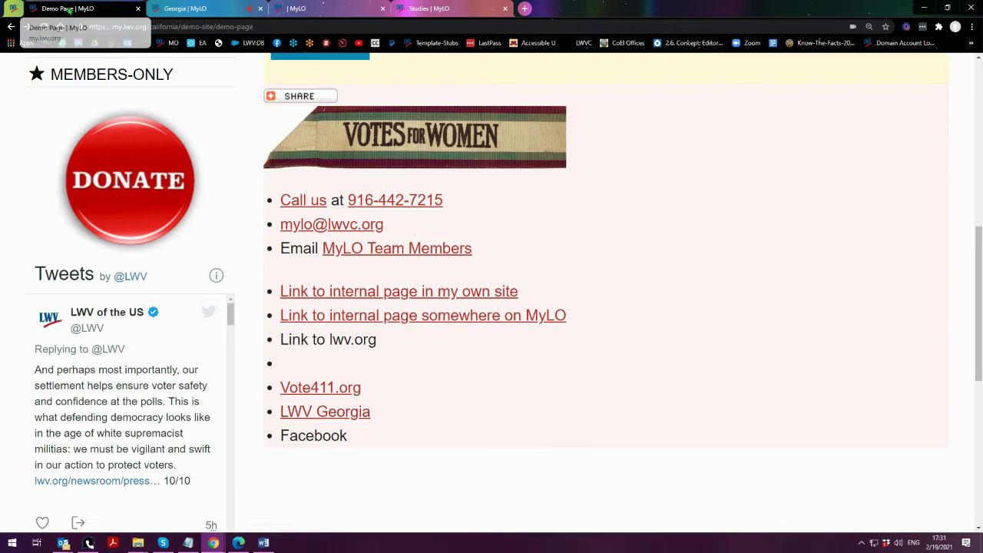
pyautogui.click(261, 9)
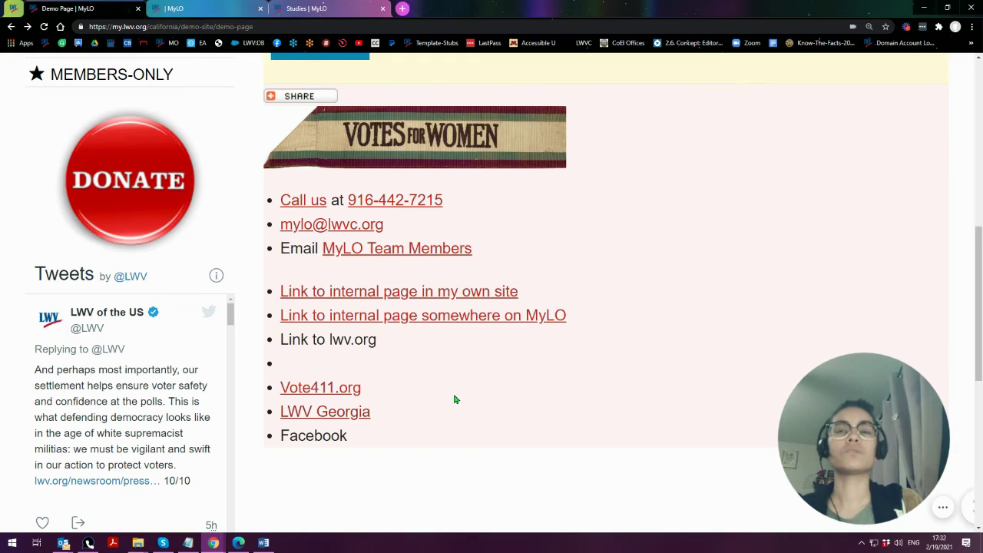
pyautogui.click(261, 9)
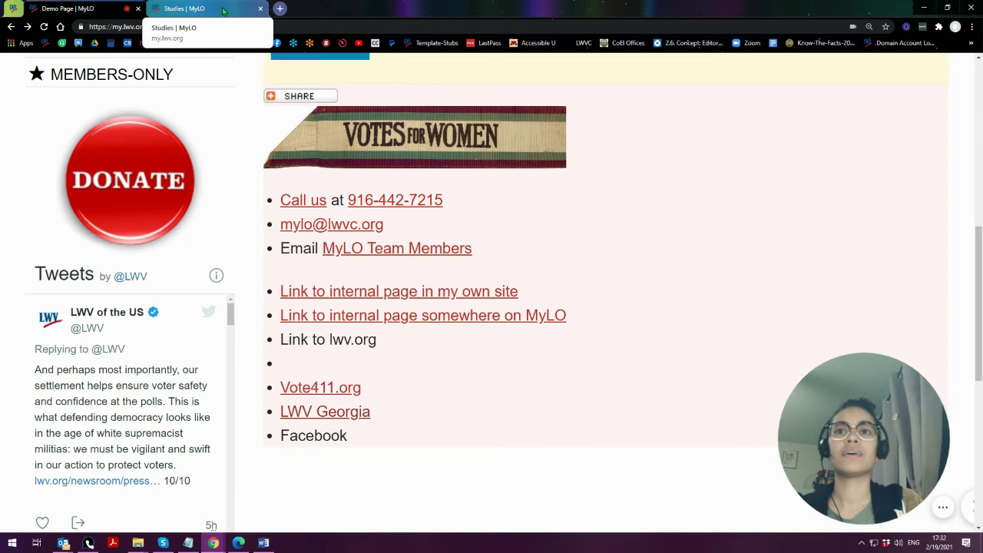
pyautogui.click(262, 9)
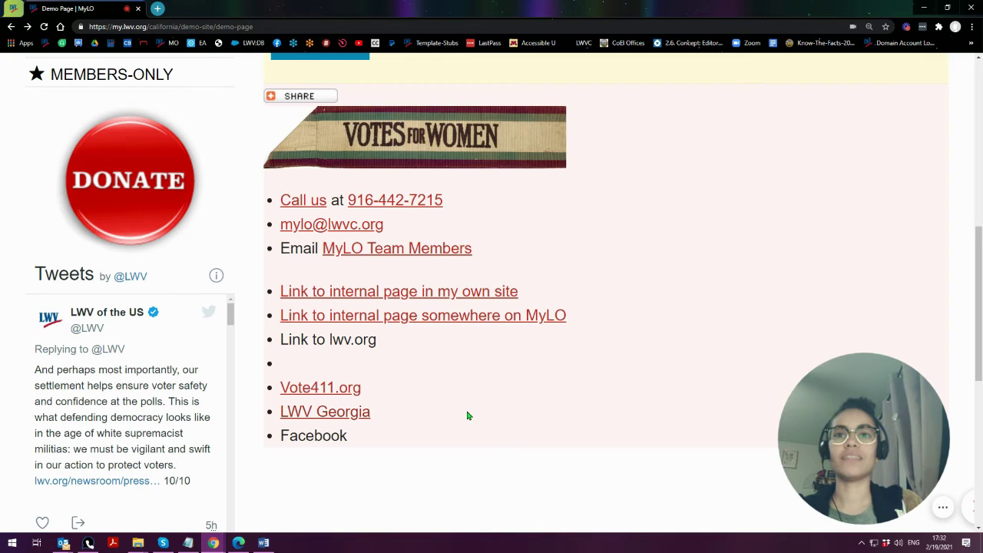
pyautogui.scroll(4, 467, 416)
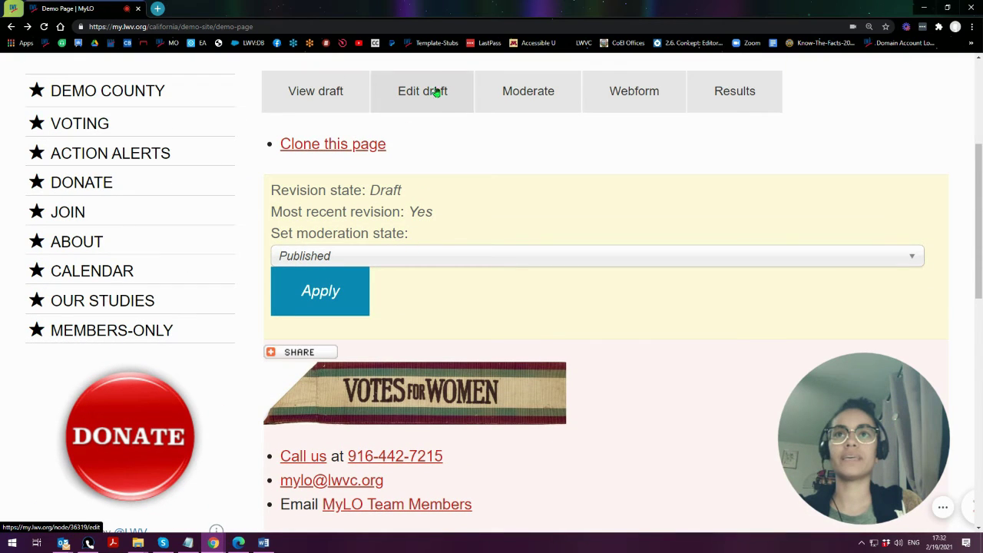
# - Open the Demo Page draft for editing and delete the empty bullet from the list
pyautogui.click(434, 89)
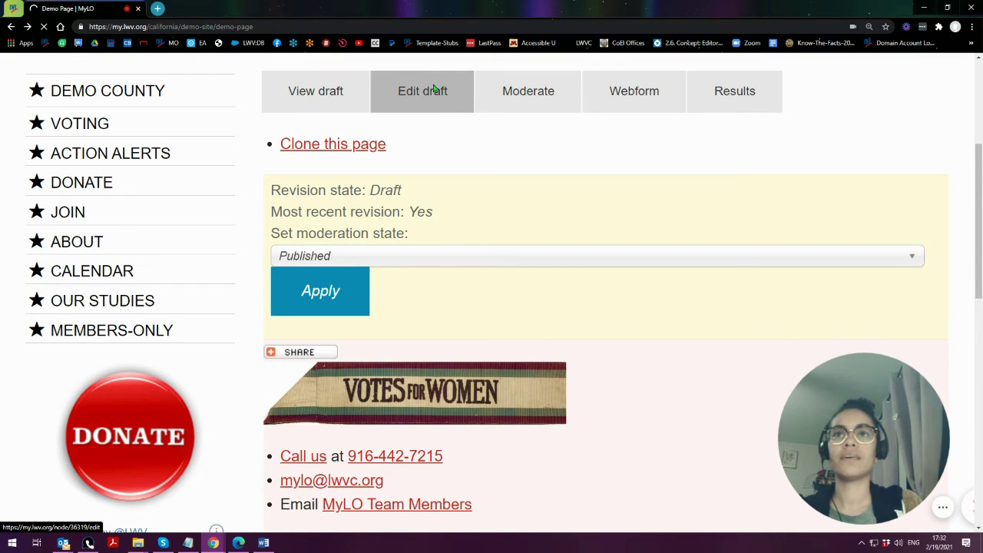
pyautogui.scroll(-4, 510, 373)
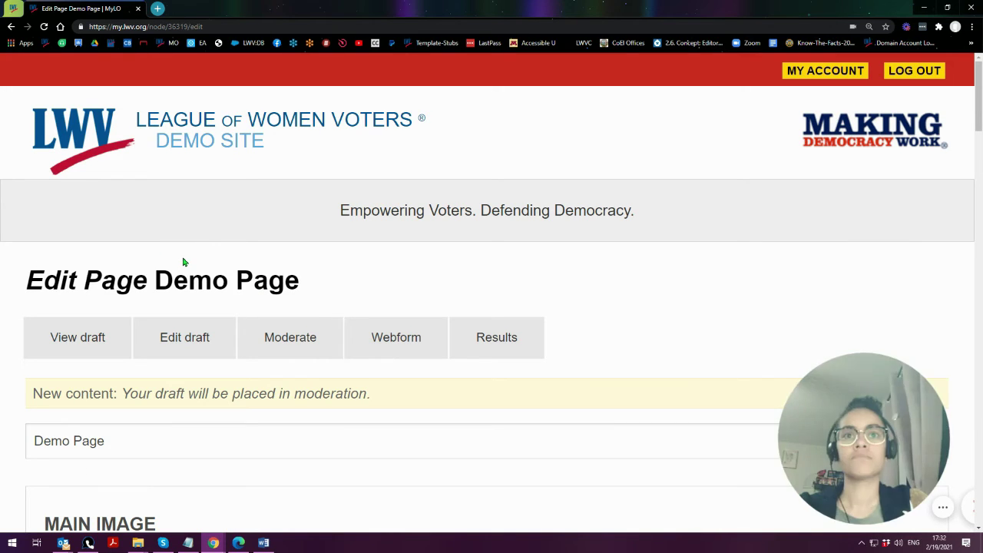
pyautogui.scroll(-5, 172, 278)
pyautogui.scroll(-7, 172, 277)
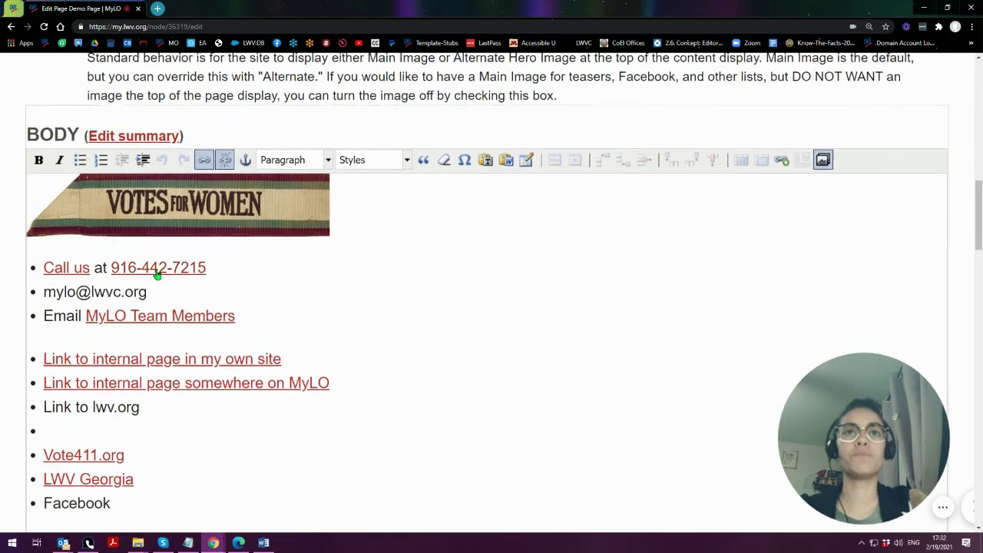
pyautogui.scroll(-2, 156, 270)
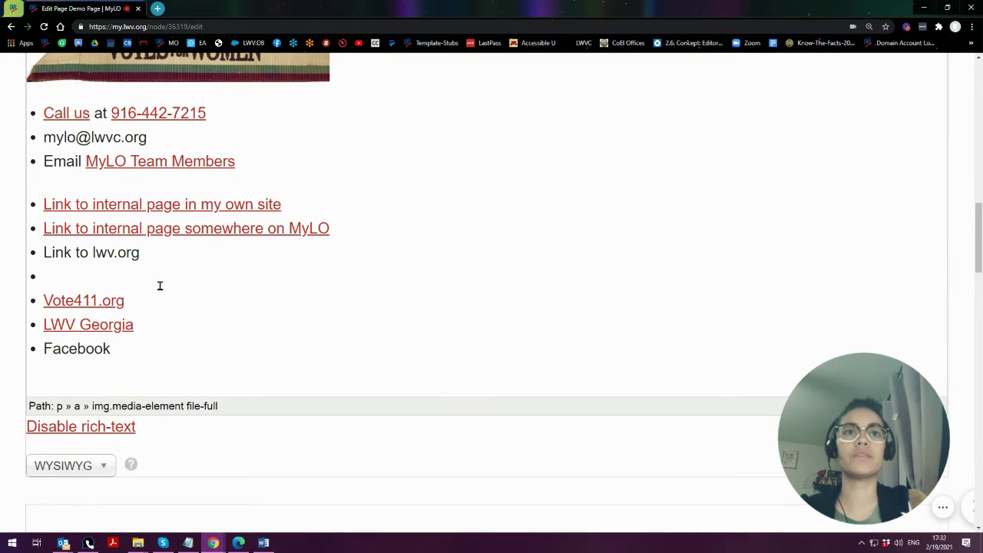
pyautogui.click(99, 272)
pyautogui.press('BackSpace')
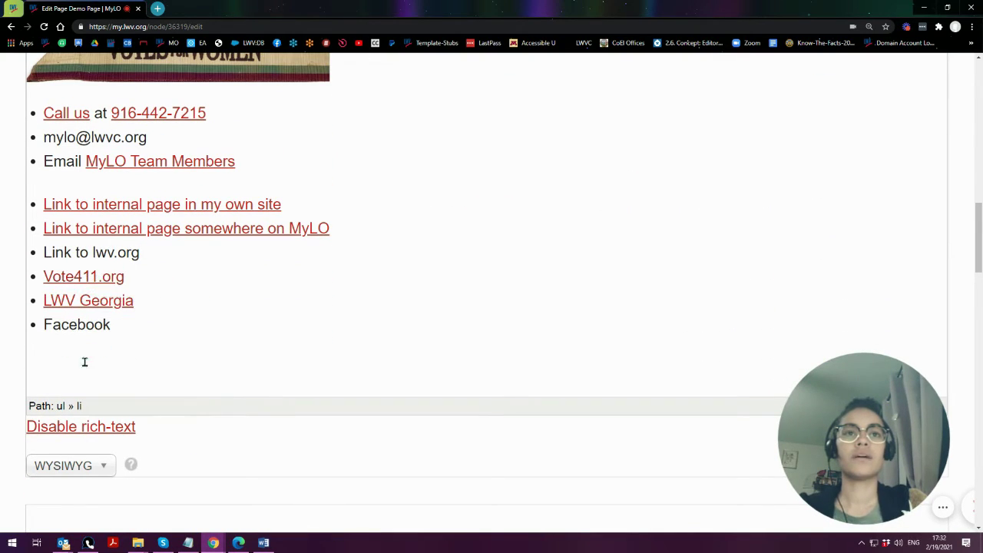
# - Select the 'Link to lwv.org' text in the bulleted list
pyautogui.scroll(1, 84, 338)
pyautogui.moveTo(45, 303); pyautogui.dragTo(178, 312)
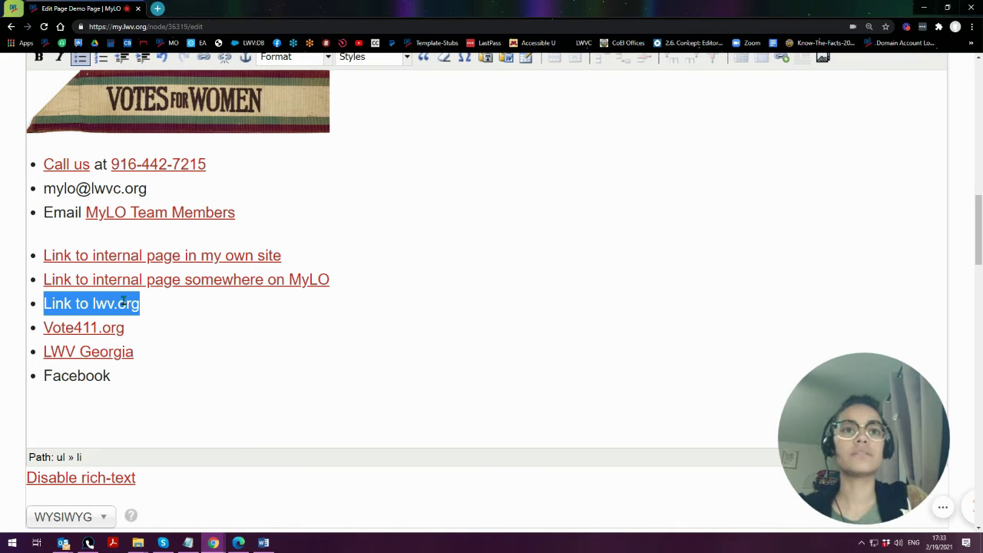
pyautogui.scroll(1, 11, 384)
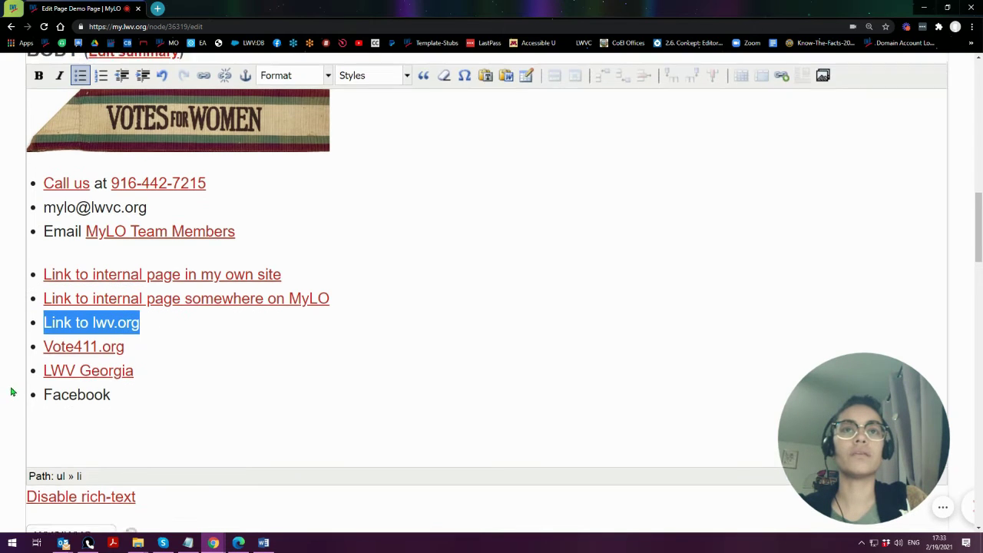
pyautogui.click(782, 108)
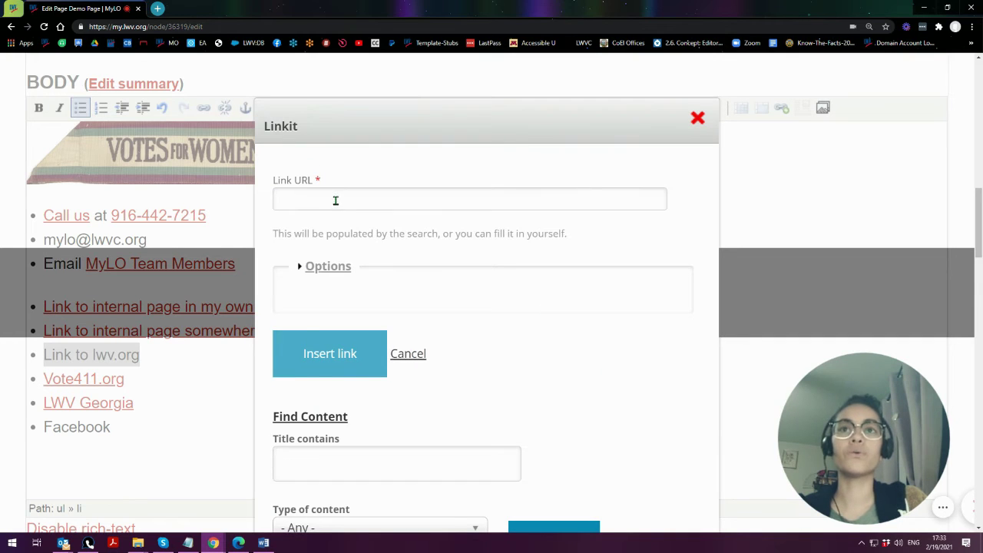
pyautogui.click(336, 199)
pyautogui.write('lwv.org')
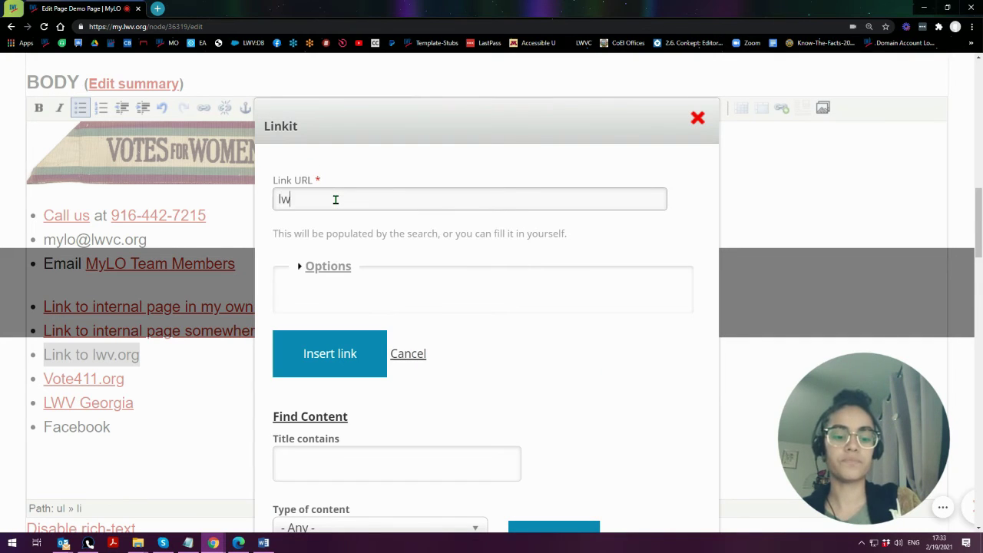
pyautogui.click(327, 269)
pyautogui.click(327, 267)
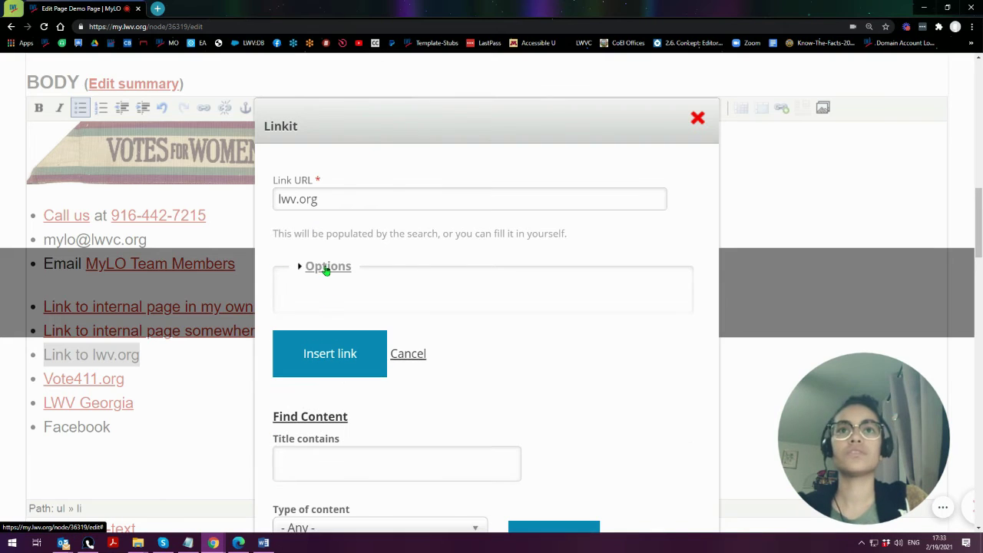
pyautogui.click(274, 198)
pyautogui.write('htt')
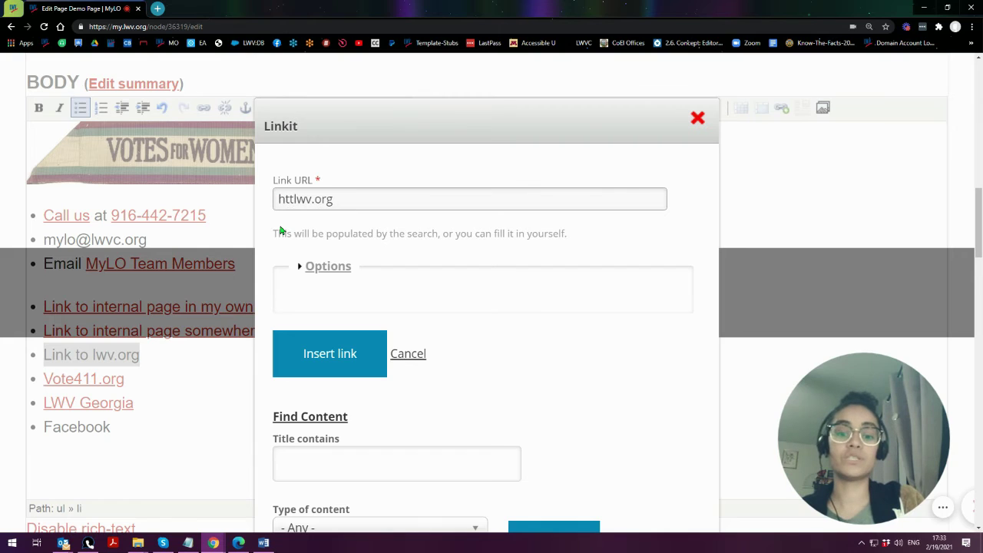
pyautogui.write('p://')
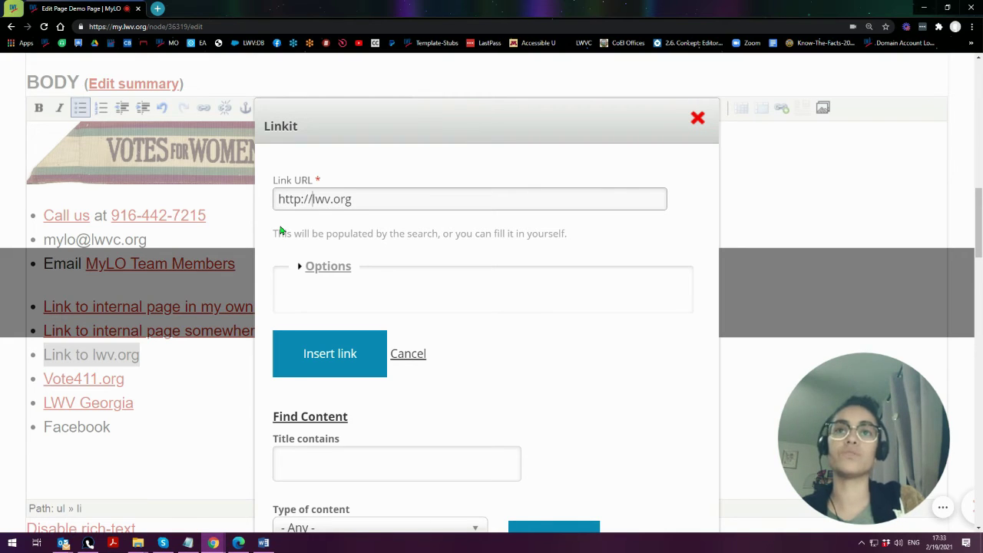
pyautogui.moveTo(275, 199); pyautogui.dragTo(316, 201)
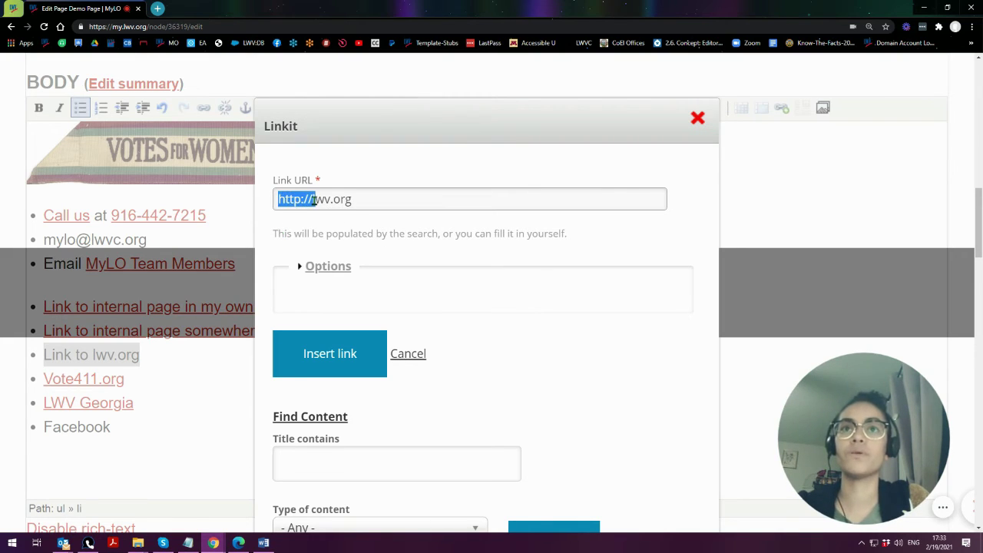
pyautogui.click(310, 202)
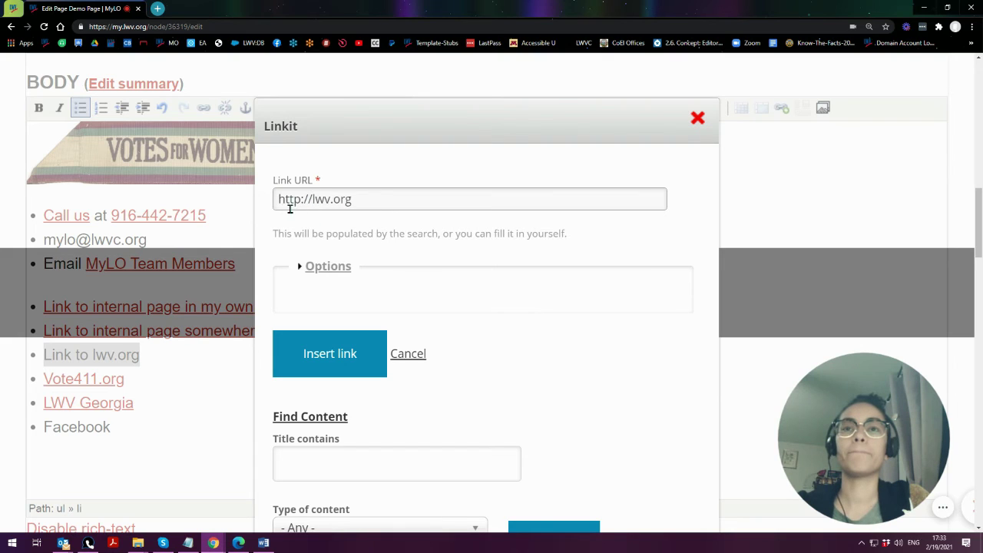
pyautogui.moveTo(277, 198); pyautogui.dragTo(312, 200)
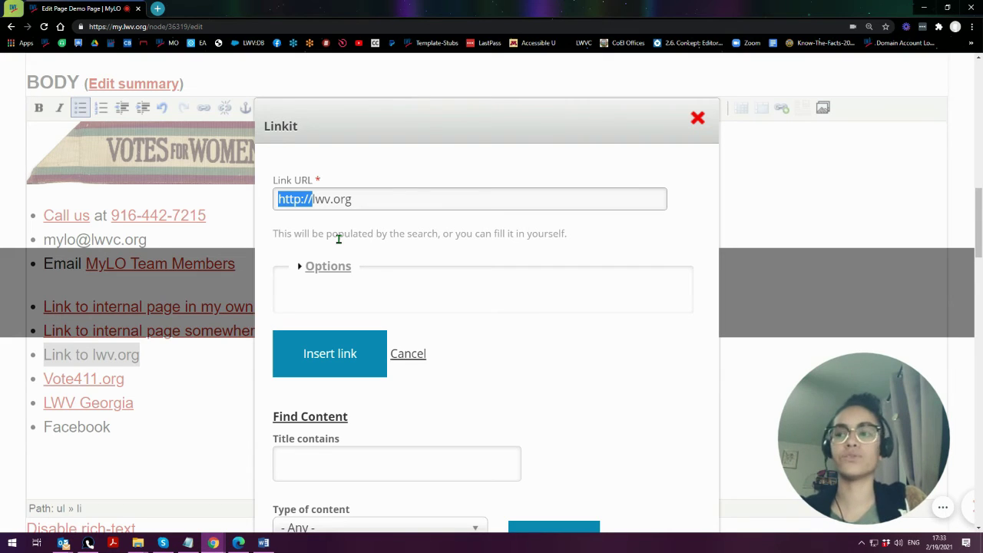
pyautogui.click(278, 199)
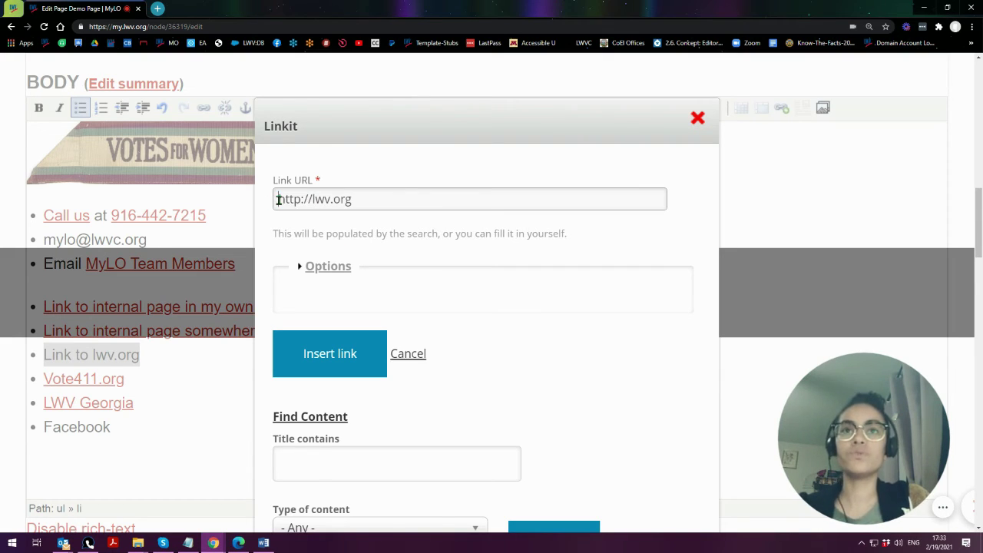
pyautogui.moveTo(278, 199); pyautogui.dragTo(311, 199)
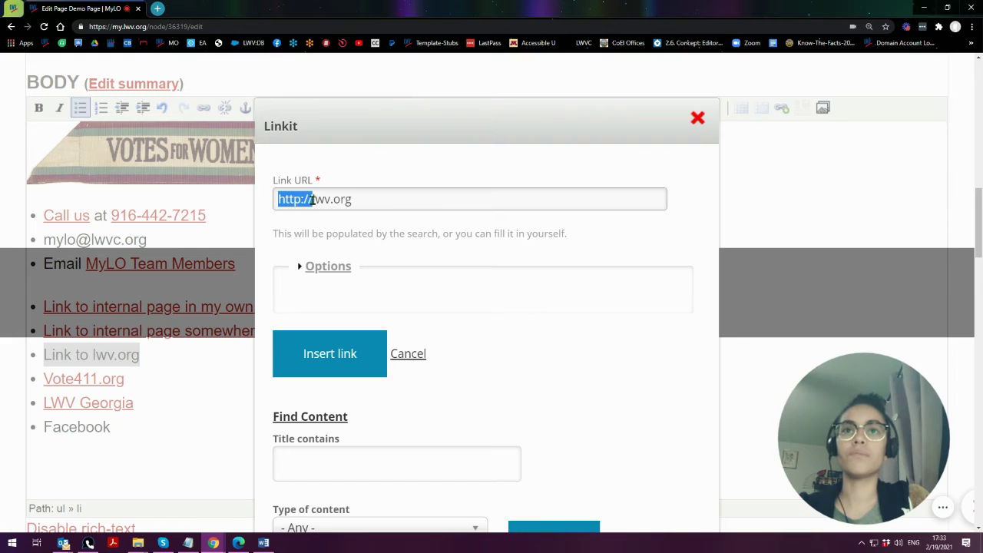
# - Set the link target to New window (_blank) and insert the link
pyautogui.click(334, 275)
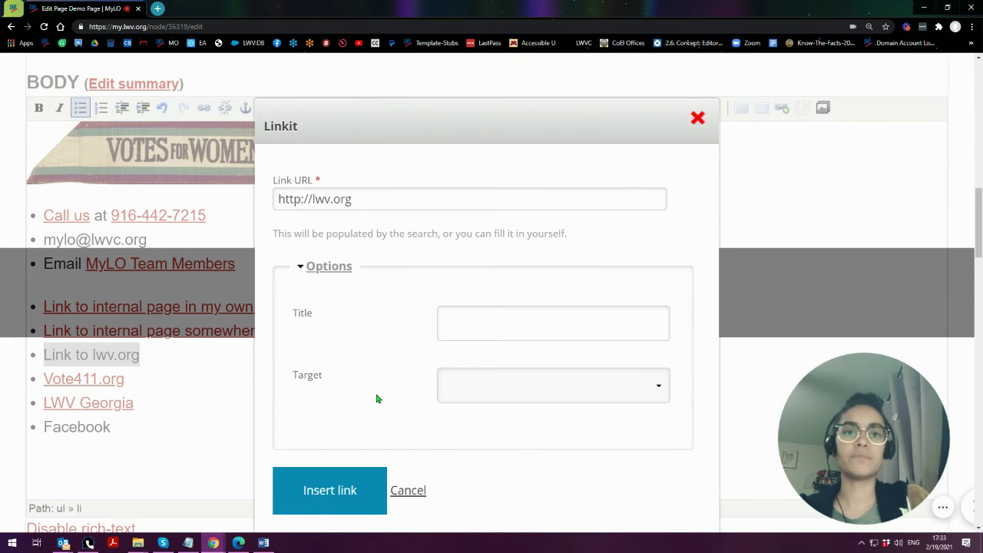
pyautogui.click(500, 397)
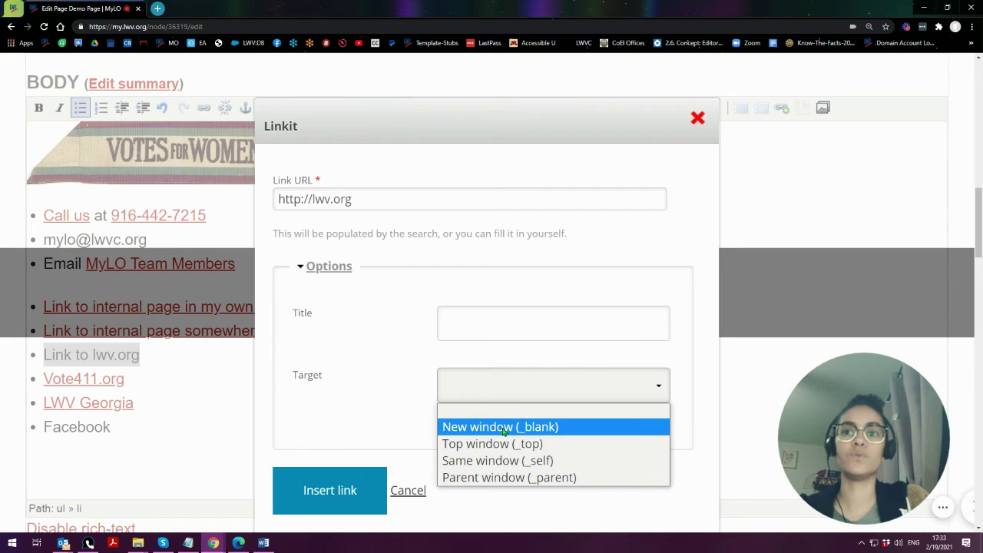
pyautogui.click(504, 431)
pyautogui.click(311, 490)
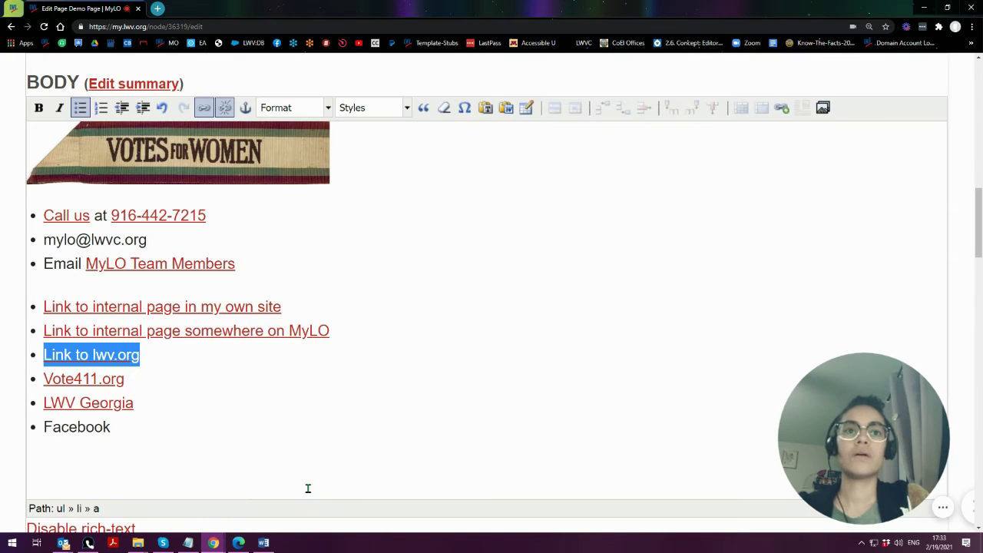
pyautogui.click(123, 428)
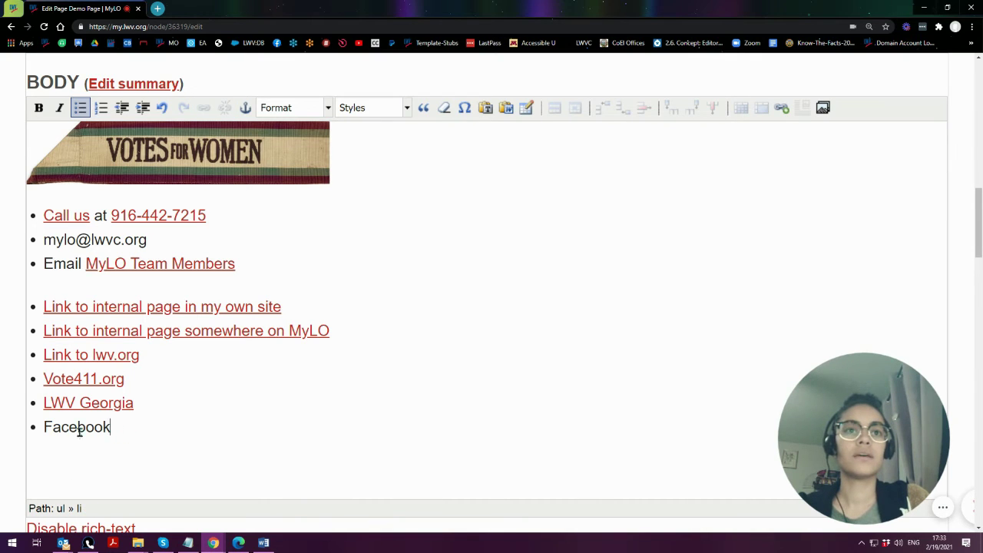
pyautogui.doubleClick(79, 429)
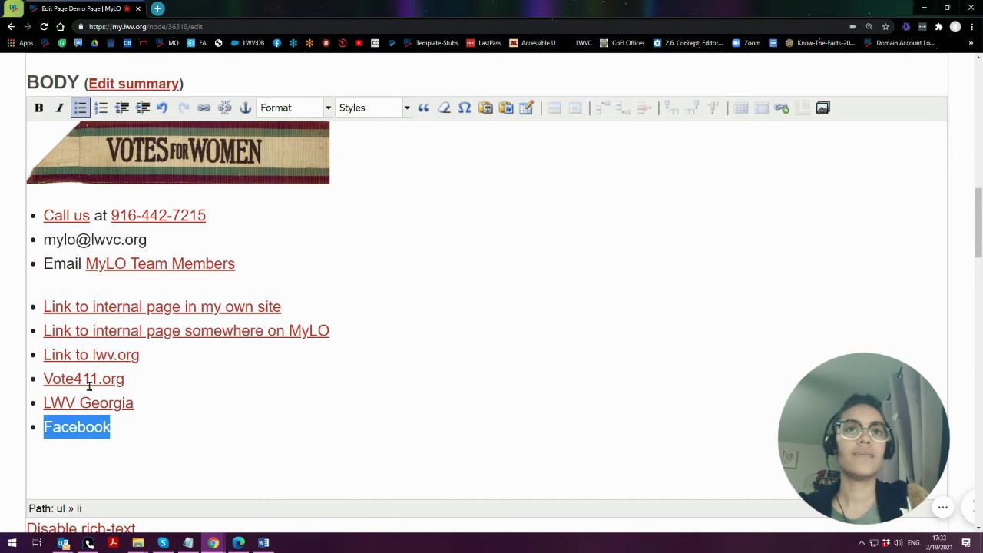
pyautogui.click(204, 109)
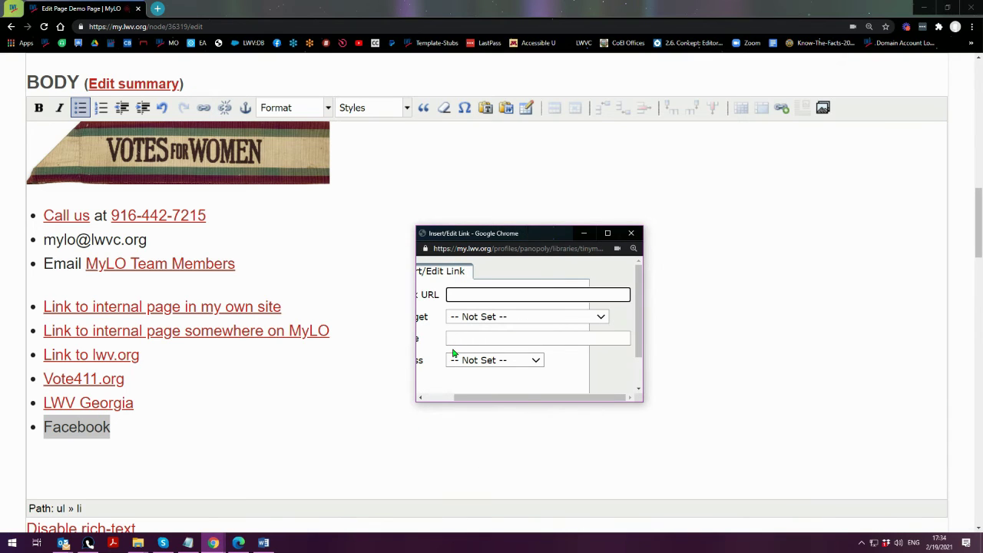
pyautogui.write('http')
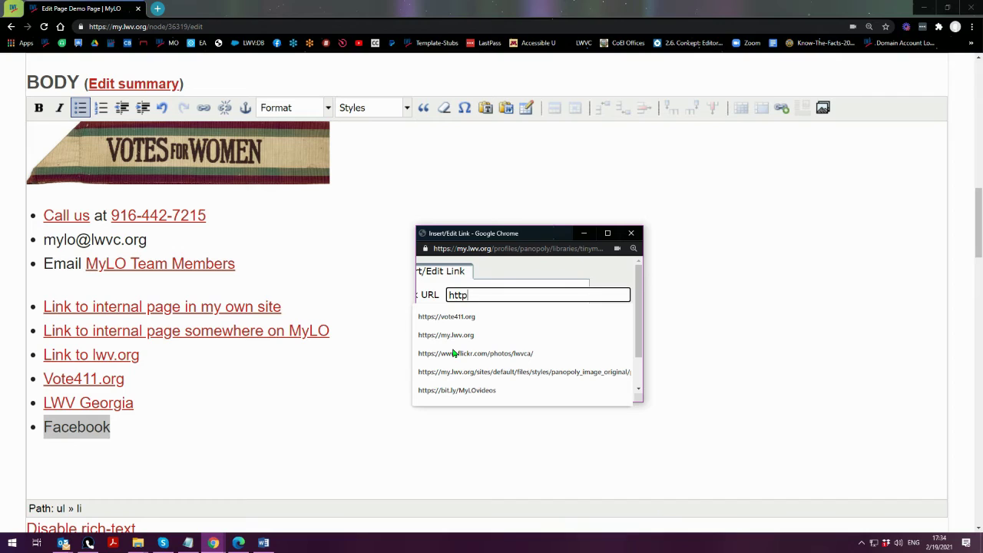
pyautogui.write('s://facebook.com/')
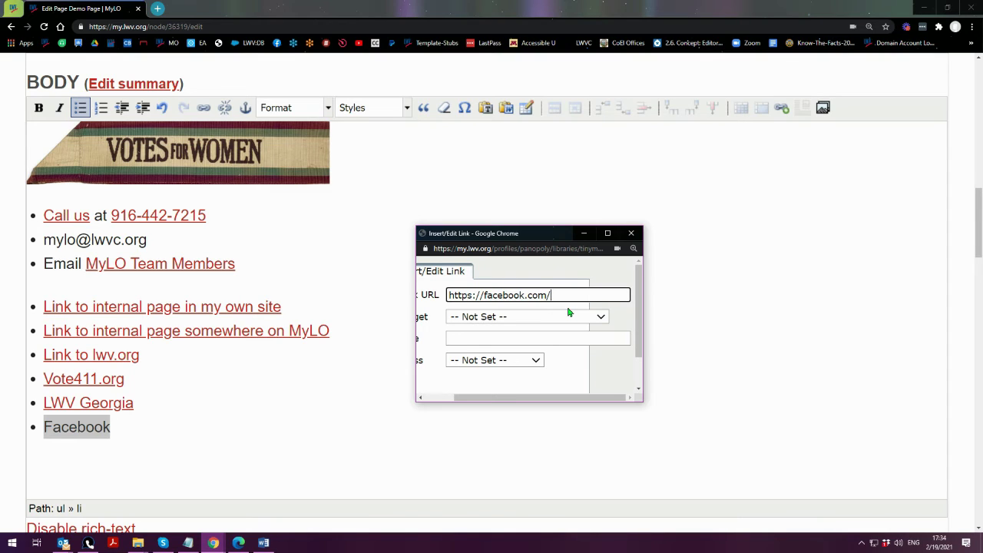
pyautogui.moveTo(450, 294); pyautogui.dragTo(483, 295)
pyautogui.moveTo(525, 296); pyautogui.dragTo(559, 298)
pyautogui.moveTo(483, 296); pyautogui.dragTo(548, 296)
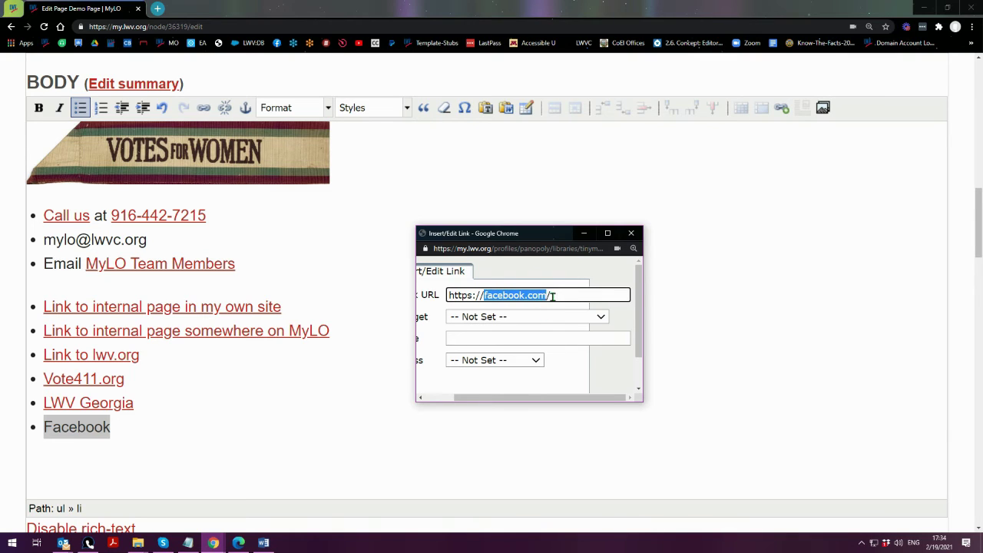
pyautogui.click(553, 296)
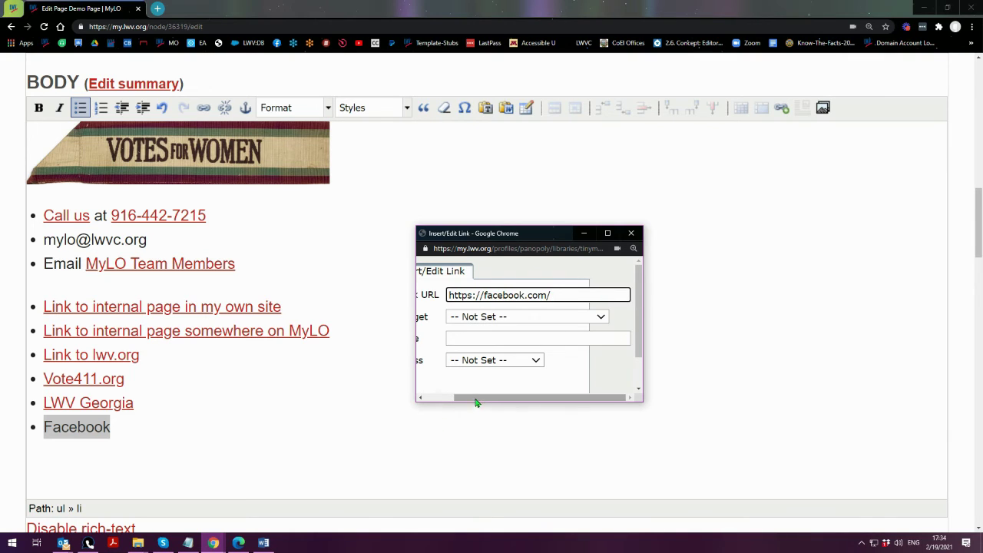
pyautogui.moveTo(476, 402); pyautogui.dragTo(441, 401)
pyautogui.scroll(-1, 448, 355)
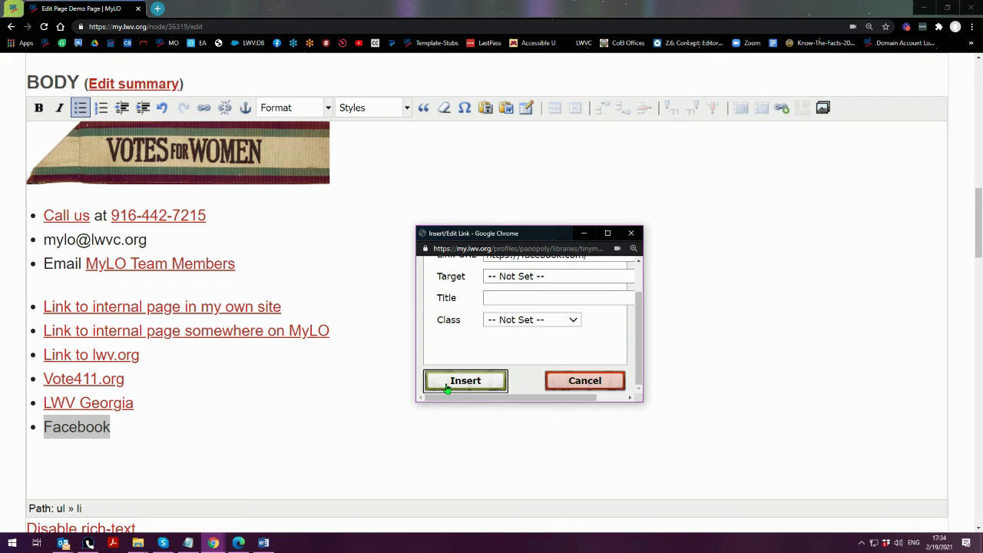
pyautogui.click(448, 389)
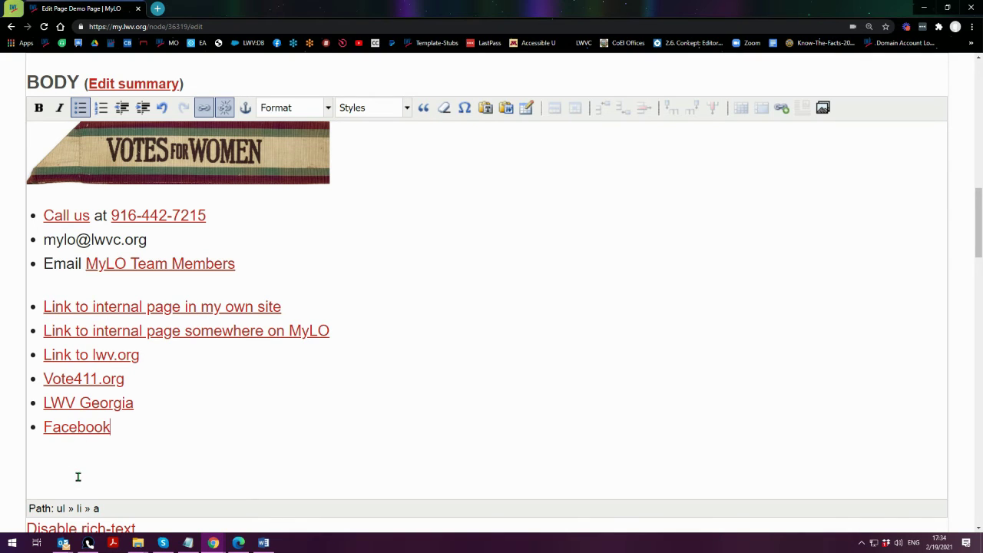
# - Add a plain 'Anchor' paragraph below the list, leaving the caret at its start
pyautogui.press('Return')
pyautogui.press('Return')
pyautogui.write('A')
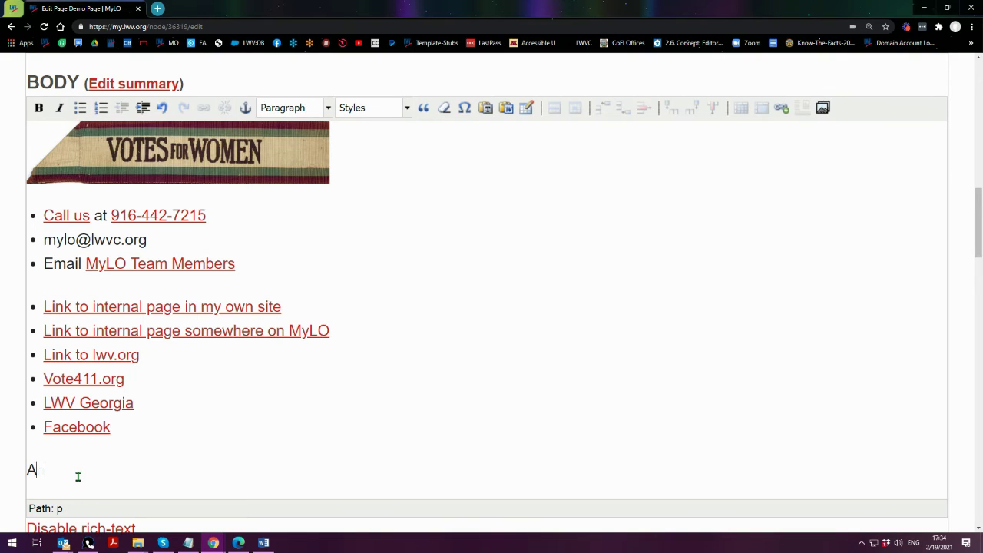
pyautogui.write('nchor')
pyautogui.click(362, 173)
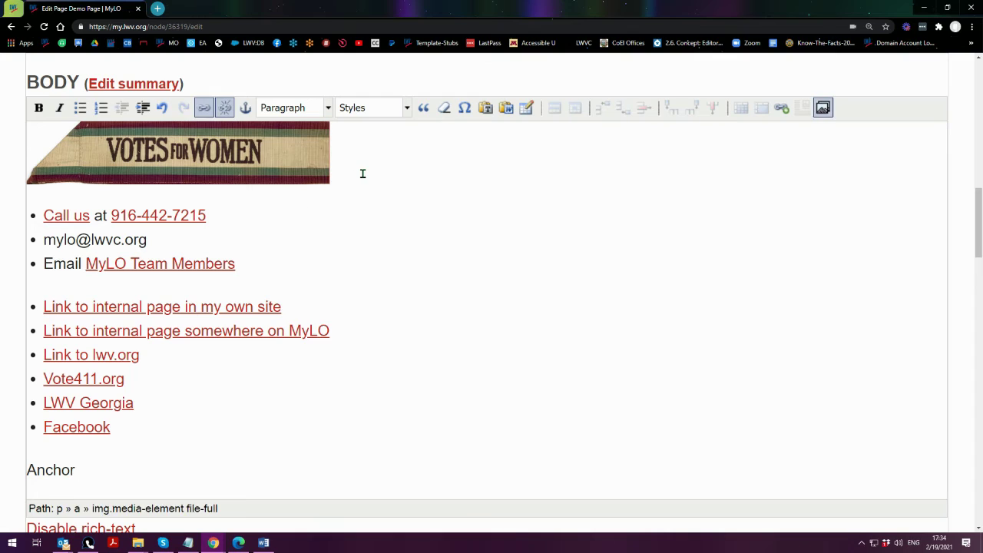
pyautogui.click(362, 174)
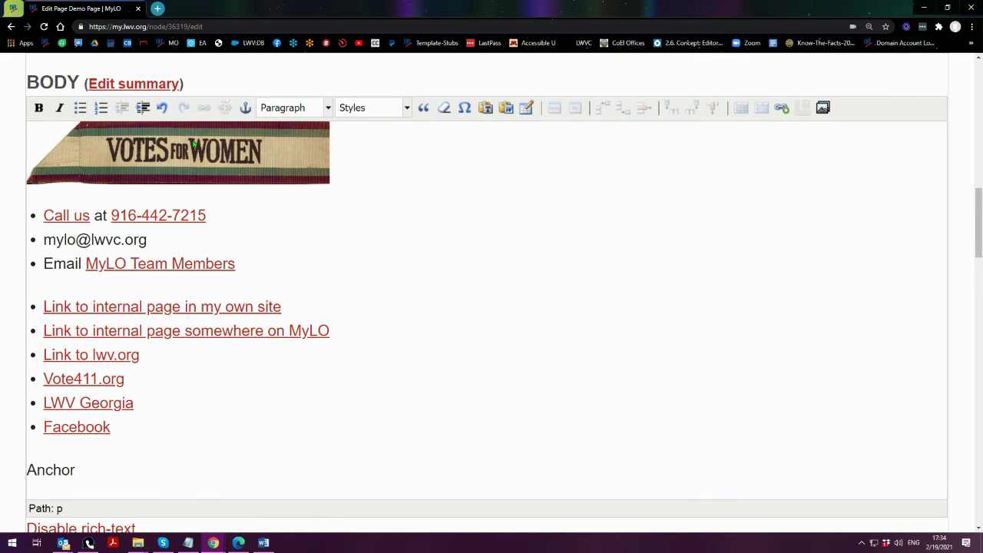
pyautogui.click(82, 474)
pyautogui.moveTo(82, 474); pyautogui.dragTo(28, 472)
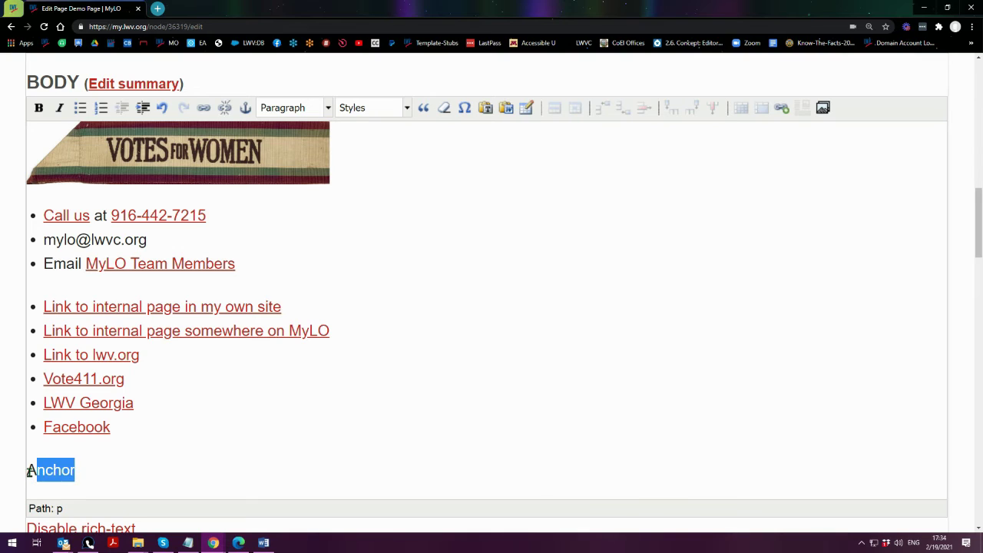
pyautogui.click(29, 472)
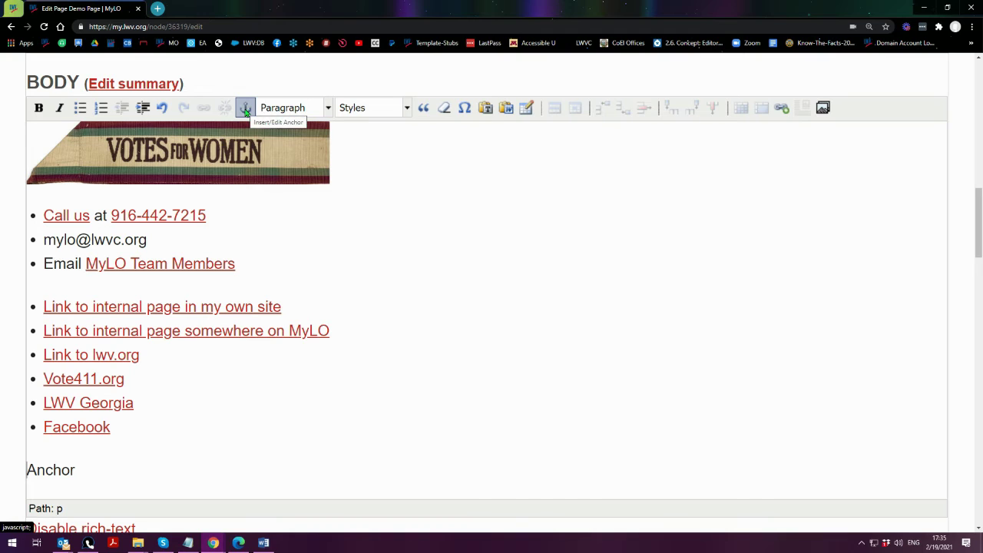
# - Insert an anchor named example-anchor before 'Anchor', copying the name for later
pyautogui.click(245, 109)
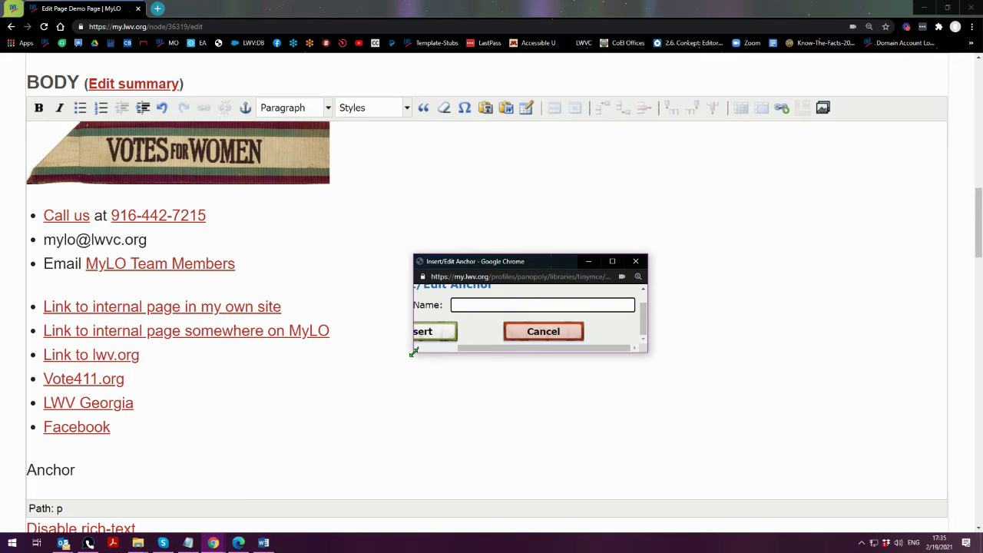
pyautogui.moveTo(413, 352); pyautogui.dragTo(298, 476)
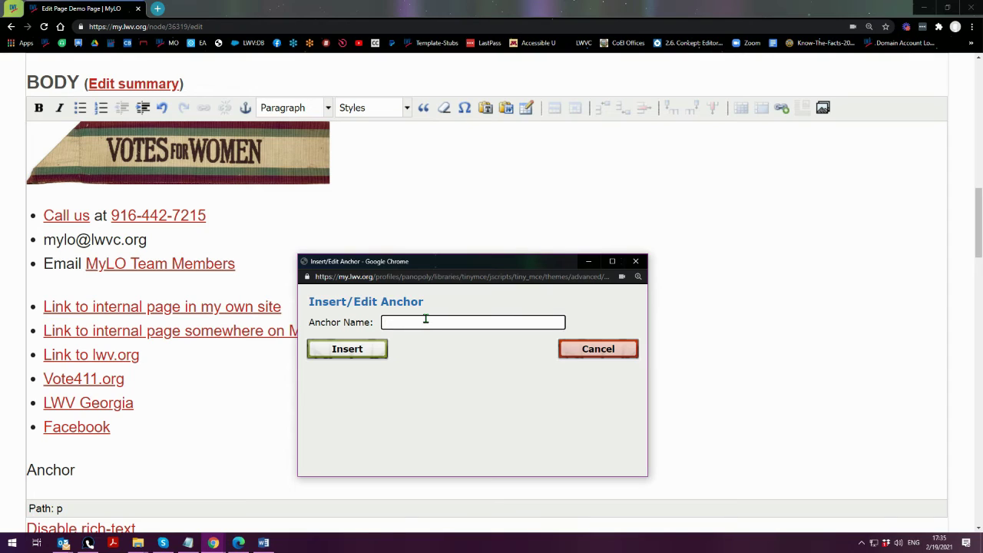
pyautogui.write('example-anchor')
pyautogui.tripleClick(464, 324)
pyautogui.hotkey('ctrl', 'c')
pyautogui.rightClick(427, 321)
pyautogui.click(456, 358)
pyautogui.click(334, 351)
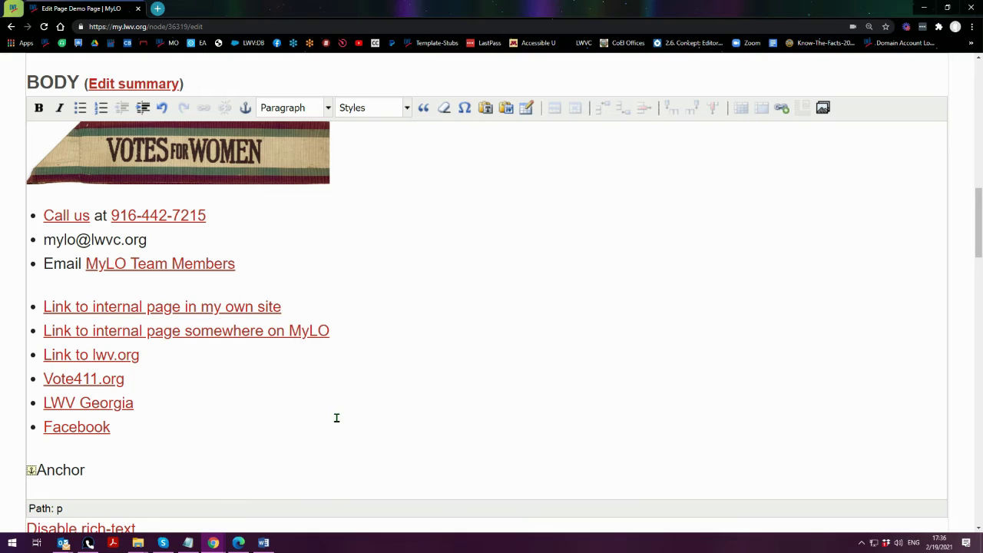
# - Create an empty bullet above 'Call us' at the top of the body list
pyautogui.click(370, 167)
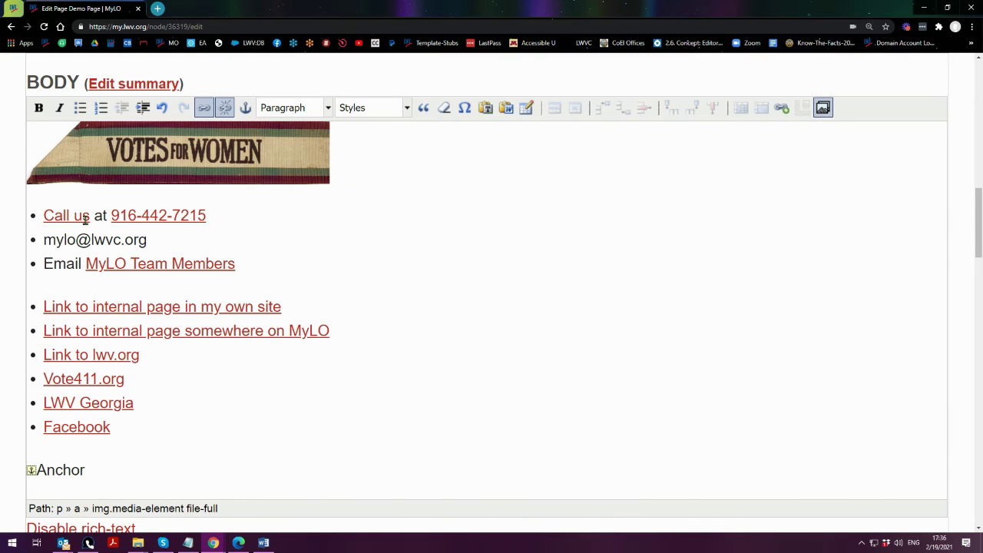
pyautogui.click(40, 215)
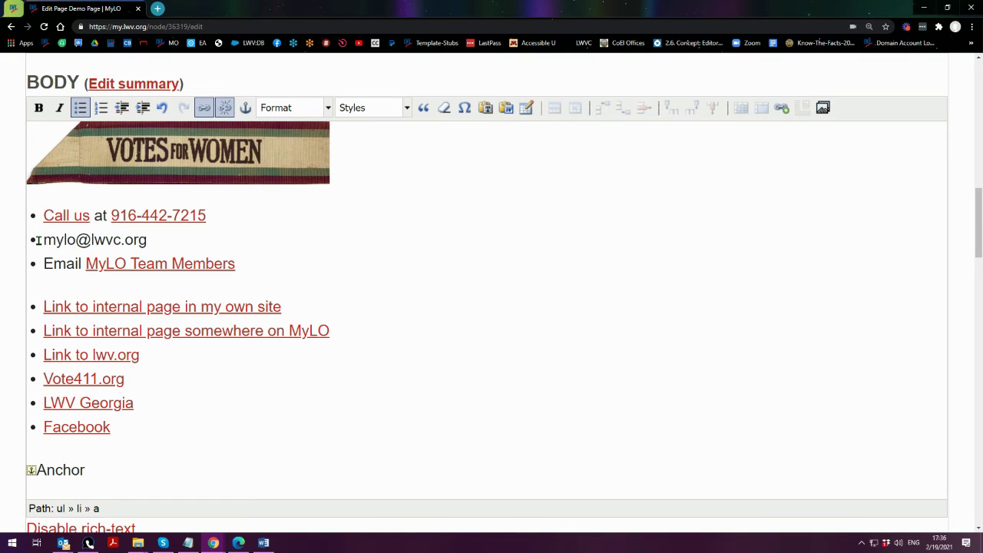
pyautogui.press('Return')
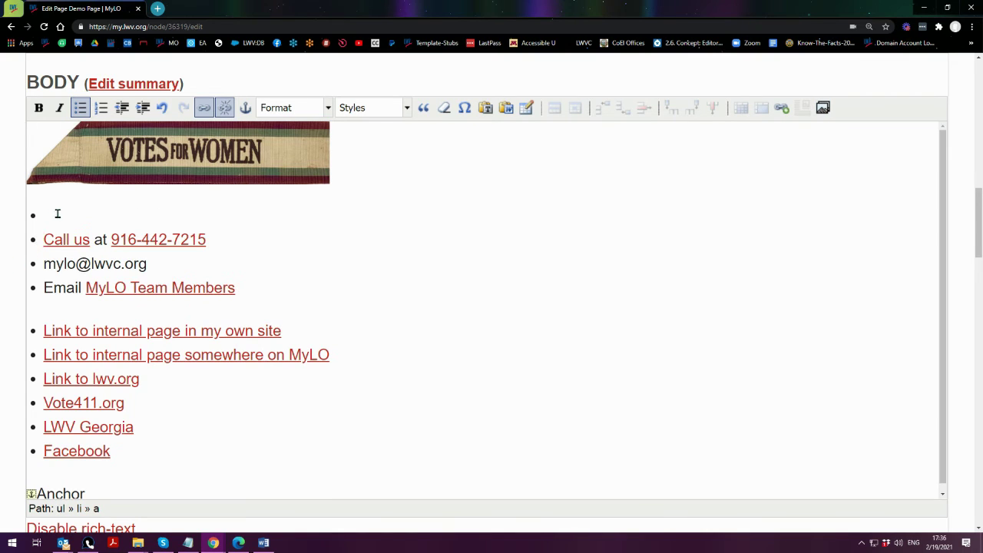
pyautogui.click(57, 217)
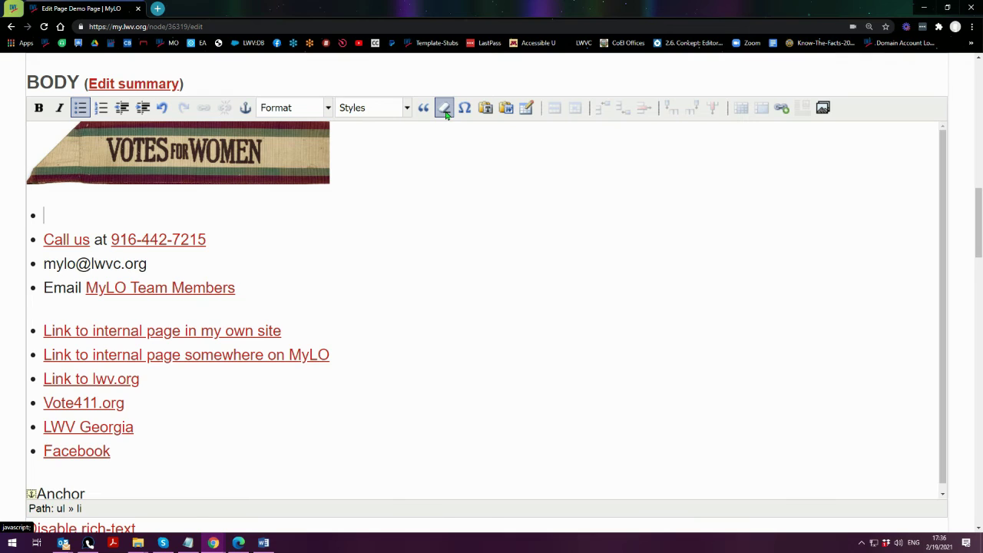
pyautogui.press('Delete')
pyautogui.hotkey('ctrl', '+')
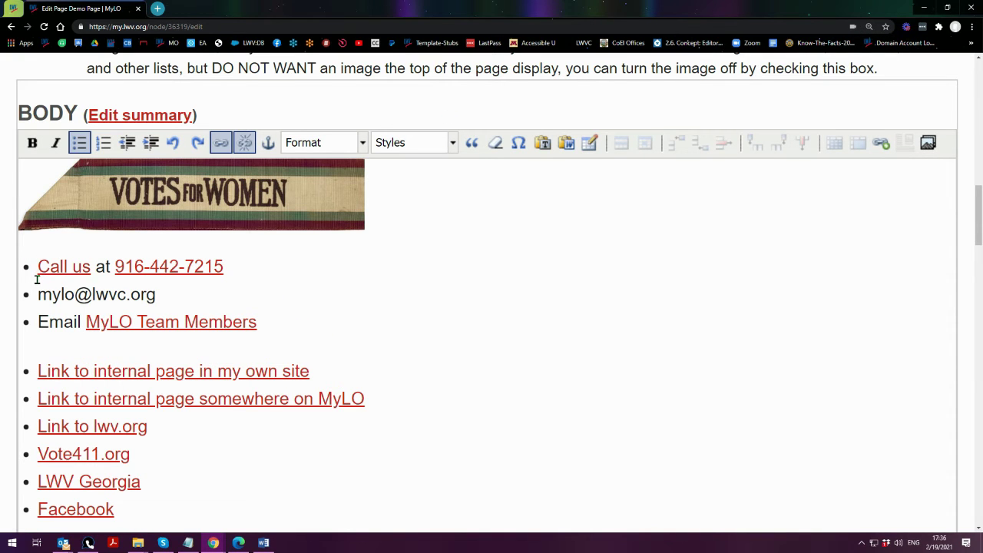
pyautogui.press('Return')
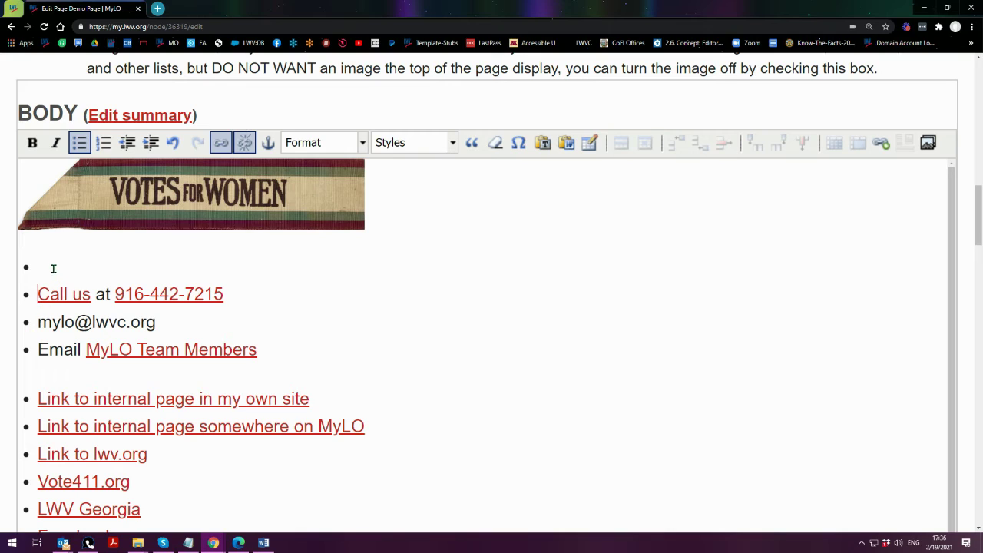
pyautogui.click(52, 268)
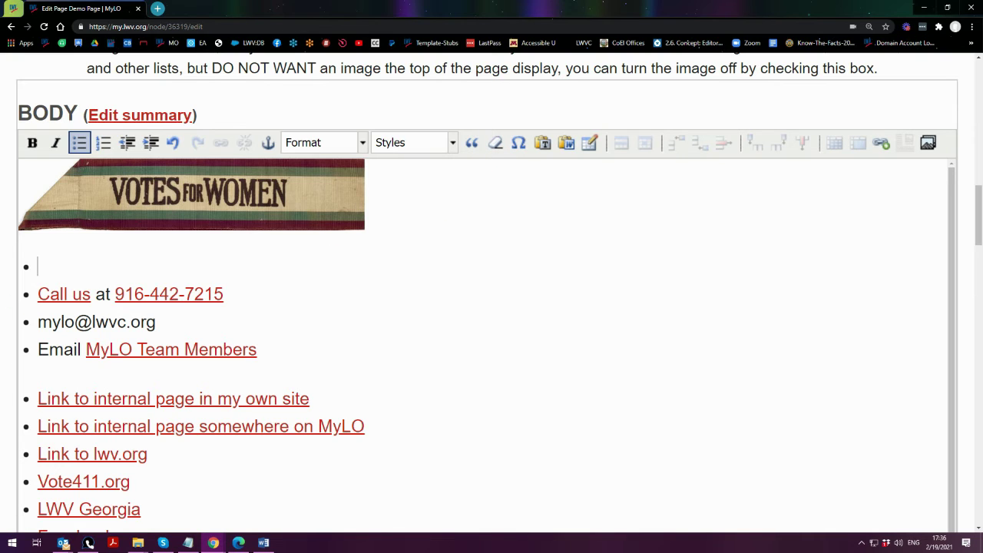
pyautogui.scroll(-1, 5, 315)
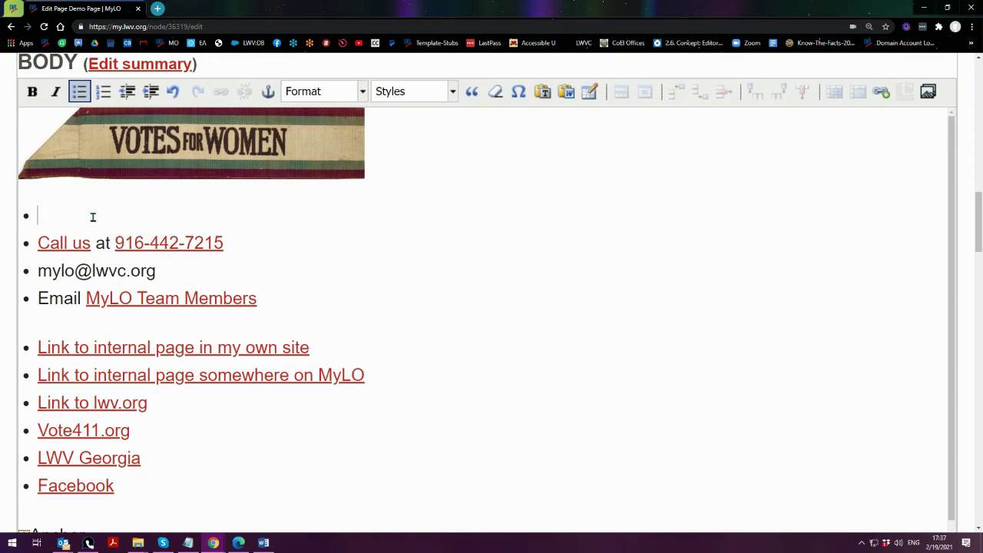
# - Enter 'Link to anchor' in the empty top bullet above Call us
pyautogui.write('Link to anchor')
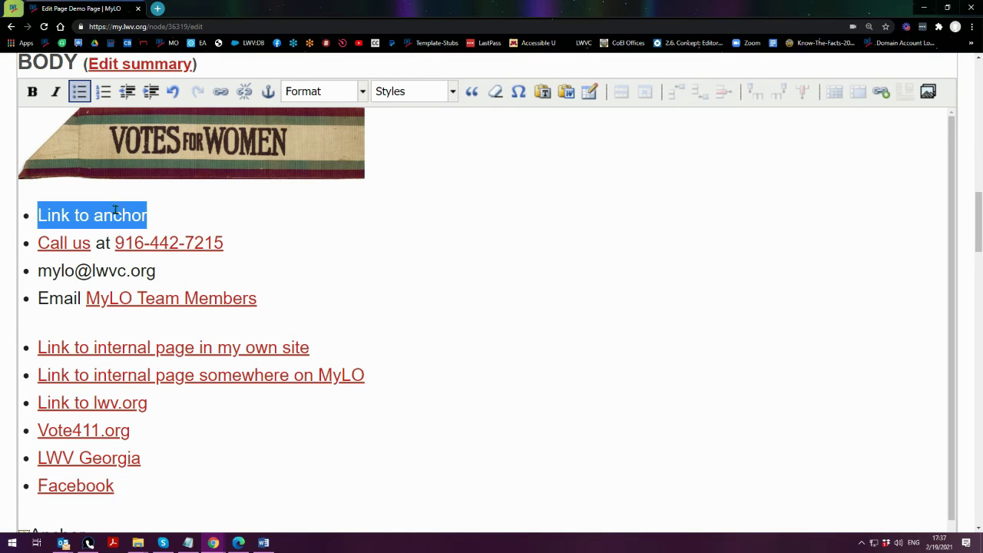
# - Link the 'Link to anchor' text to #example-anchor
pyautogui.click(221, 92)
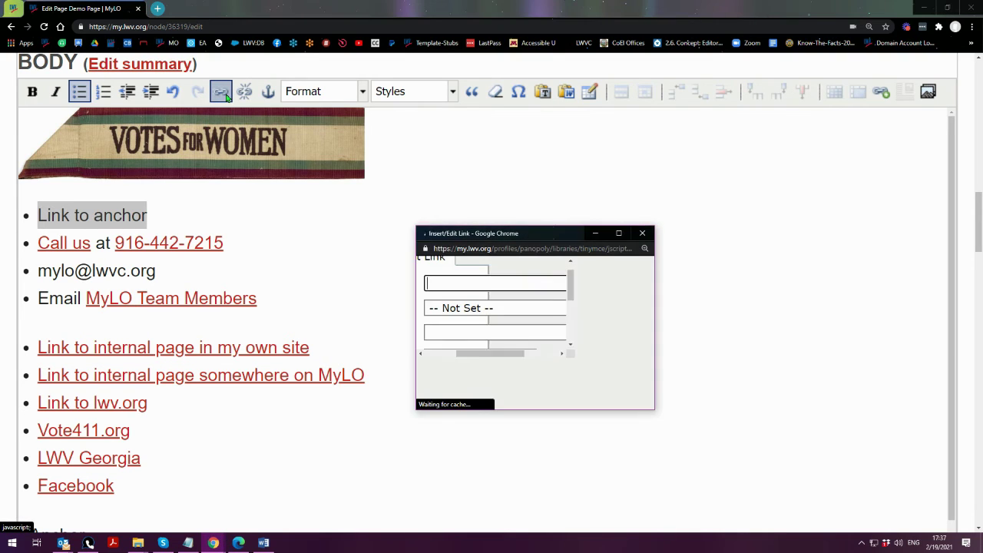
pyautogui.moveTo(415, 409); pyautogui.dragTo(310, 474)
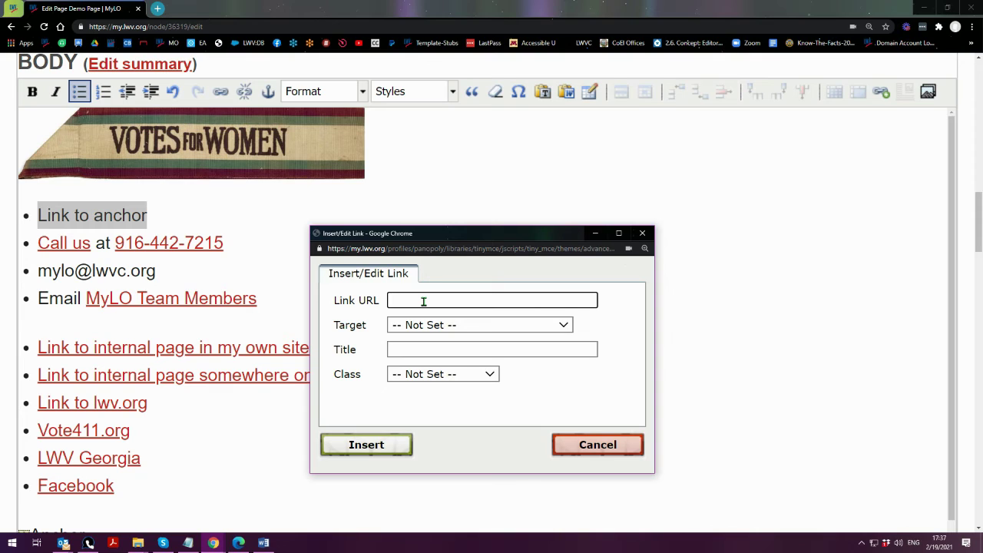
pyautogui.write('#')
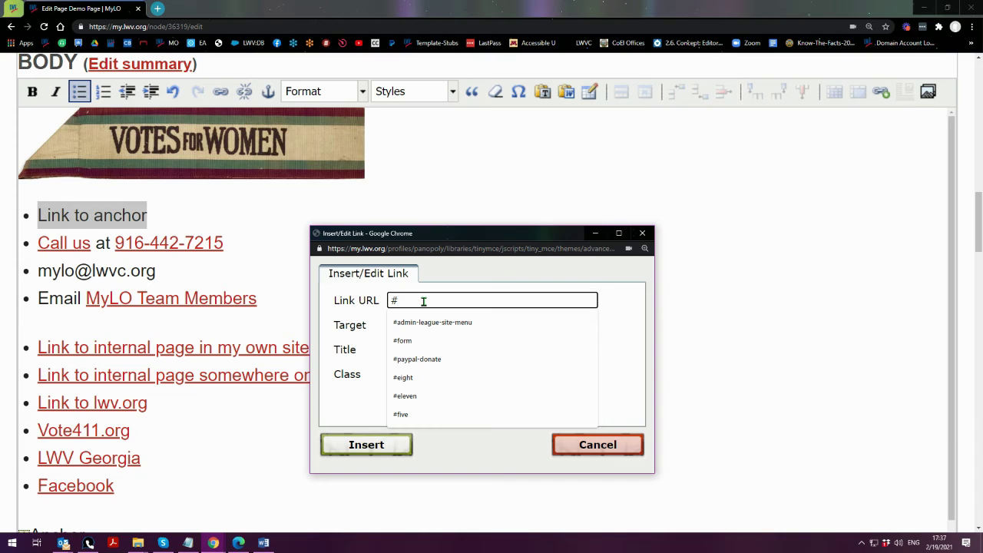
pyautogui.hotkey('ctrl', 'v')
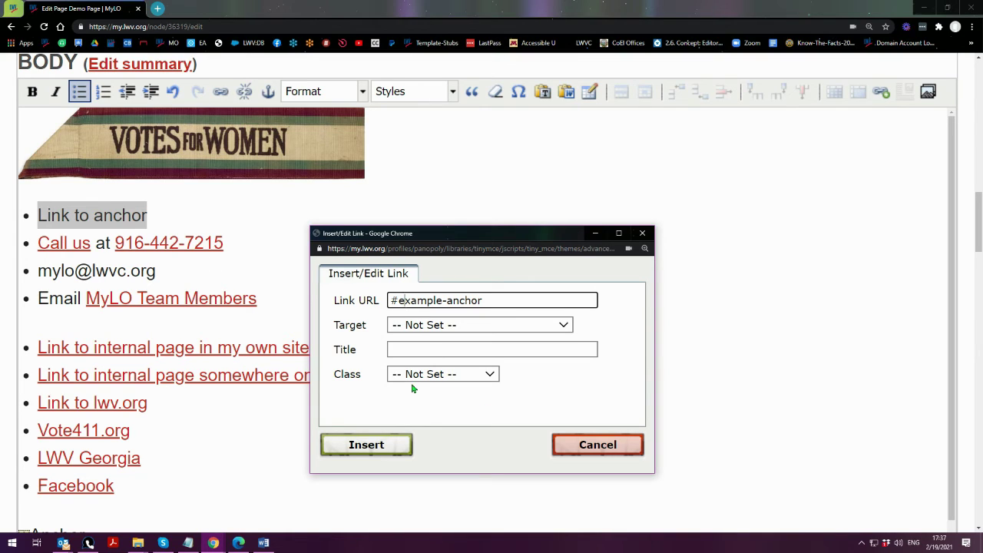
pyautogui.press('BackSpace')
pyautogui.write('E')
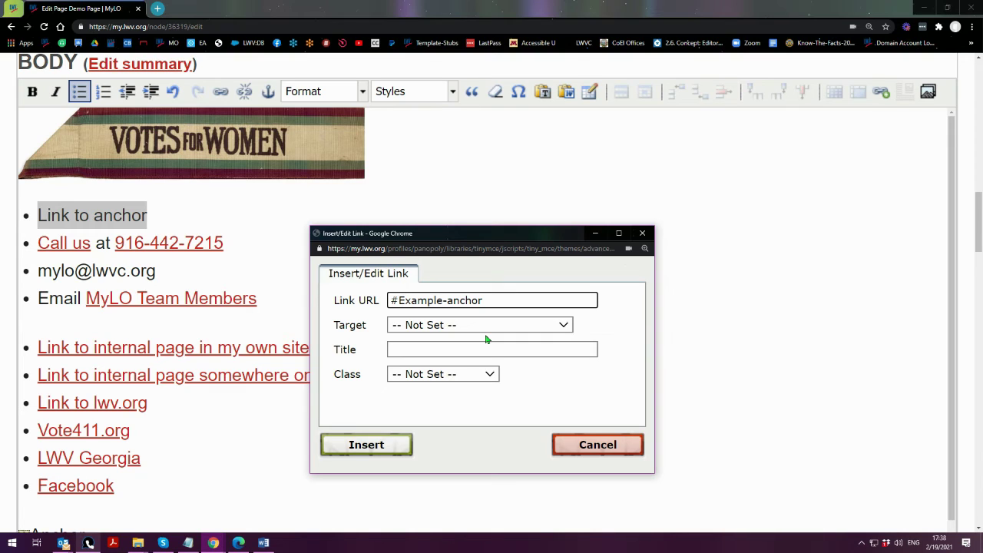
pyautogui.press('Delete')
pyautogui.write('e')
pyautogui.click(358, 454)
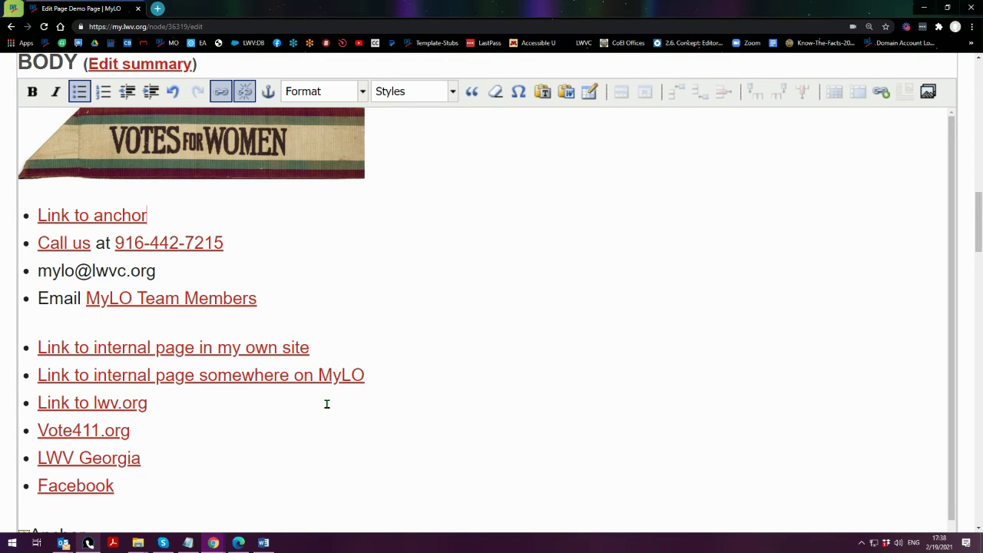
# - Add blank lines after the internal-page links, Link to lwv.org, Vote411.org and LWV Georgia
pyautogui.scroll(-1, 326, 402)
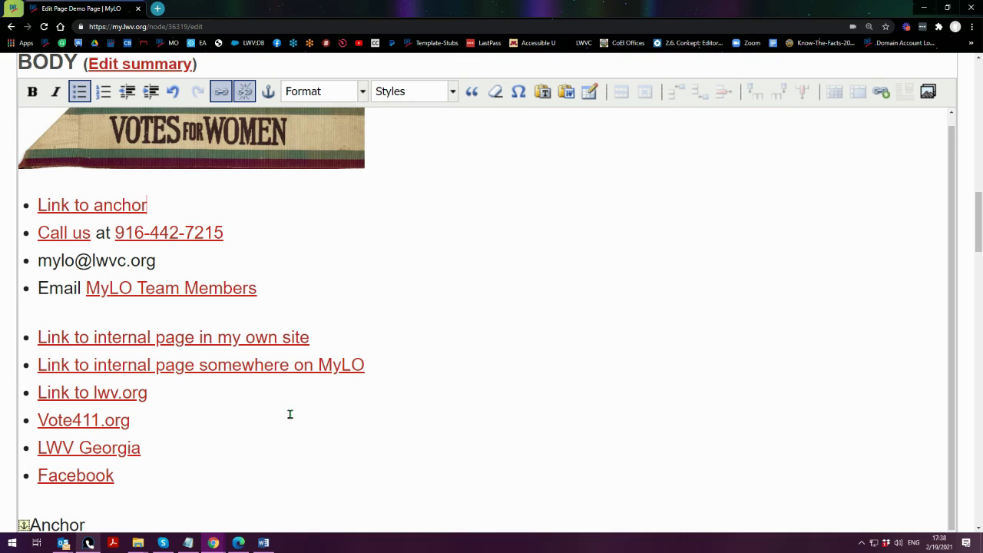
pyautogui.click(352, 339)
pyautogui.press('Return')
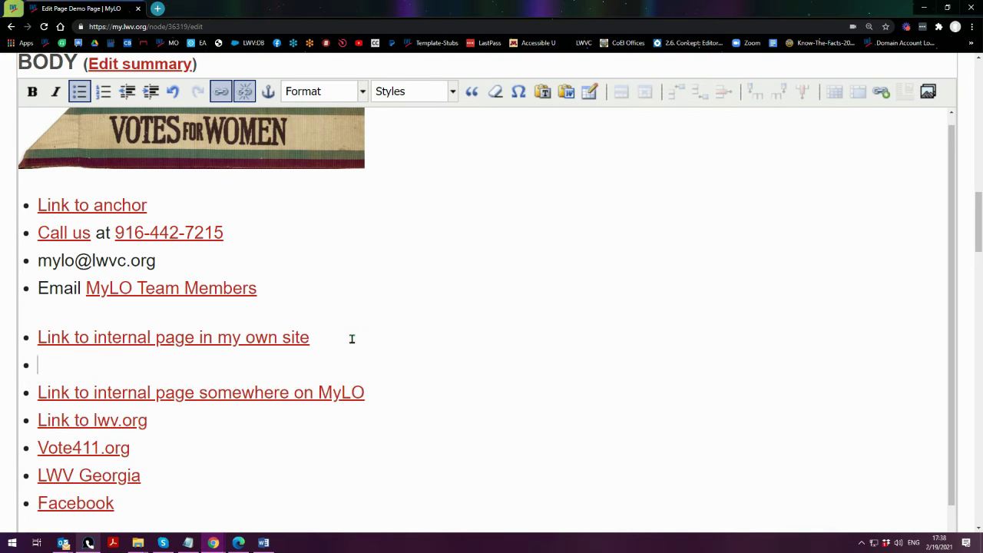
pyautogui.press('Return')
pyautogui.click(399, 436)
pyautogui.press('Return')
pyautogui.press('Return')
pyautogui.scroll(-1, 280, 383)
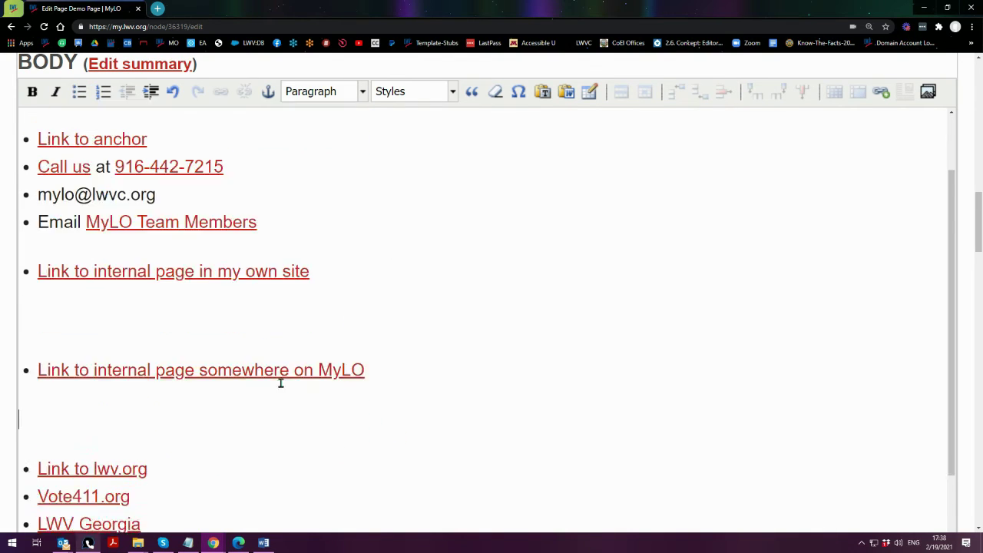
pyautogui.click(184, 391)
pyautogui.press('Return')
pyautogui.press('Return')
pyautogui.scroll(-1, 135, 417)
pyautogui.click(142, 421)
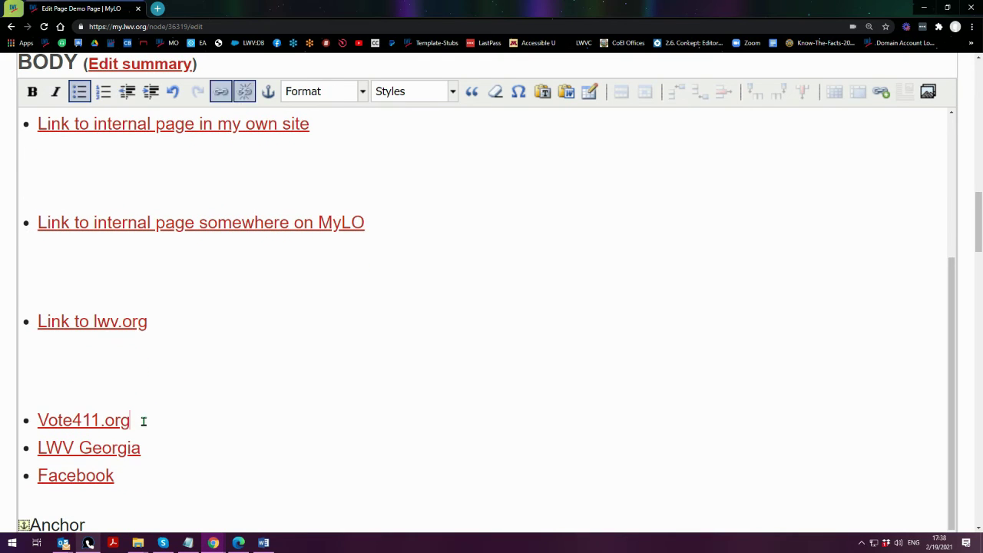
pyautogui.press('Return')
pyautogui.press('Return')
pyautogui.scroll(-1, 138, 428)
pyautogui.click(159, 448)
pyautogui.press('Return')
pyautogui.press('Return')
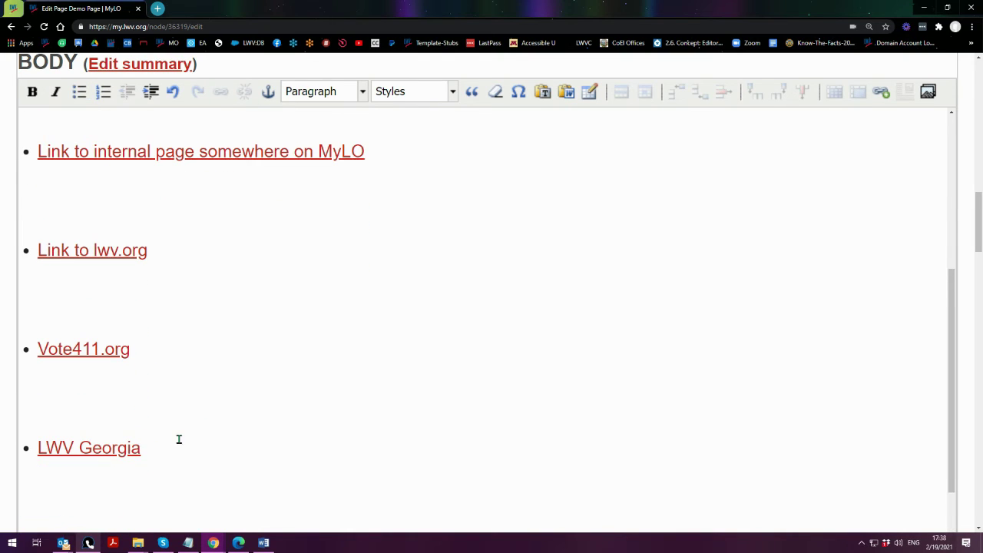
# - Save the edited Demo Page
pyautogui.scroll(5, 178, 441)
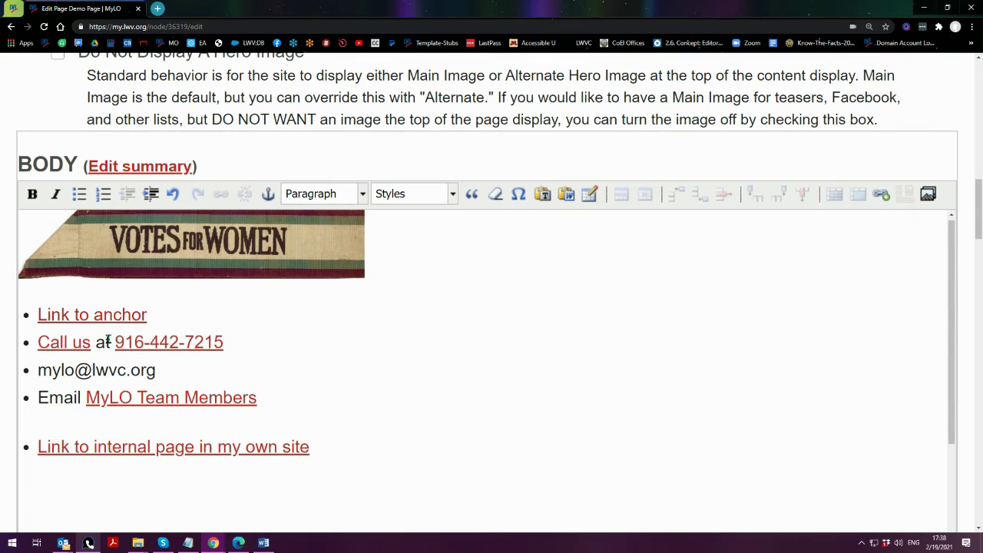
pyautogui.scroll(-5, 108, 342)
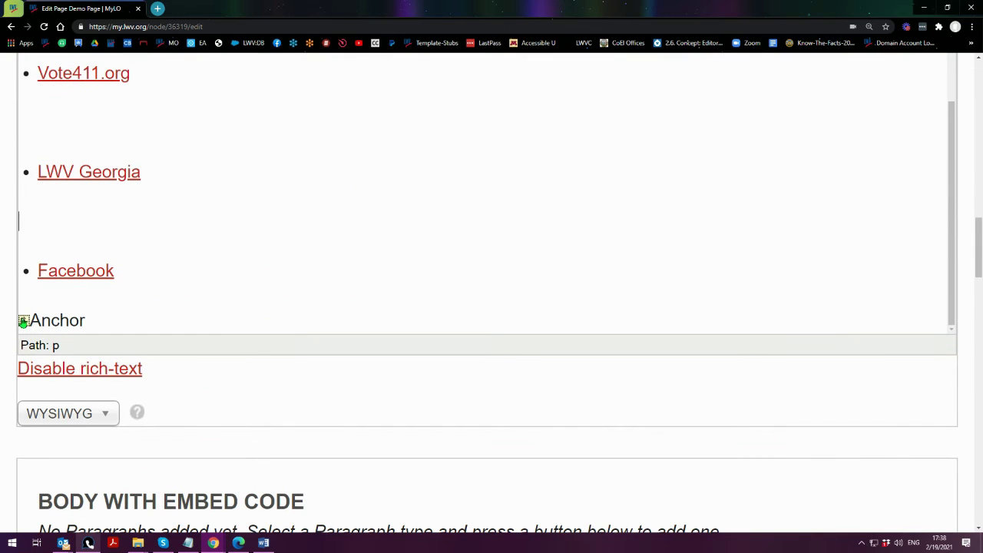
pyautogui.scroll(-10, 45, 432)
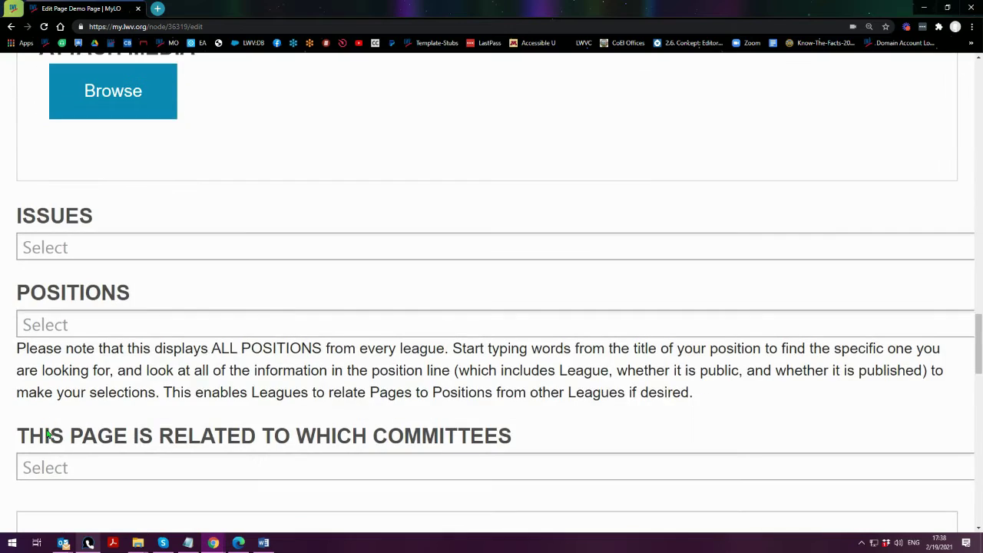
pyautogui.scroll(-12, 48, 435)
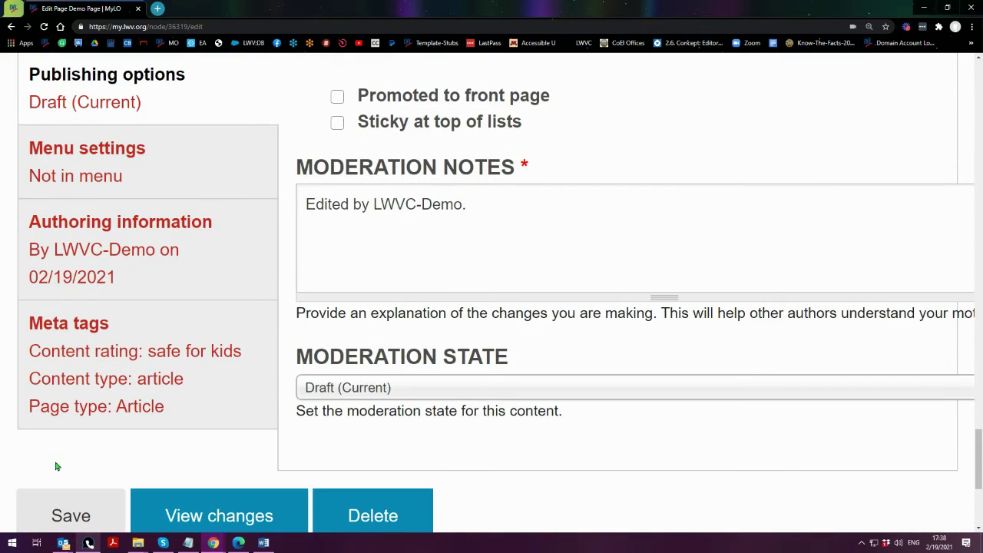
pyautogui.scroll(-1, 56, 466)
pyautogui.click(60, 467)
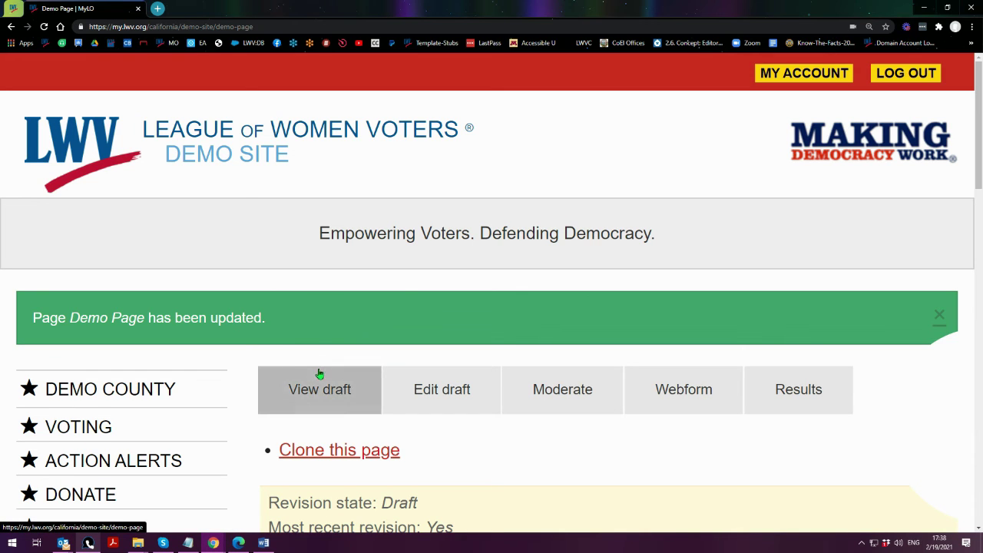
pyautogui.moveTo(932, 443); pyautogui.dragTo(877, 444)
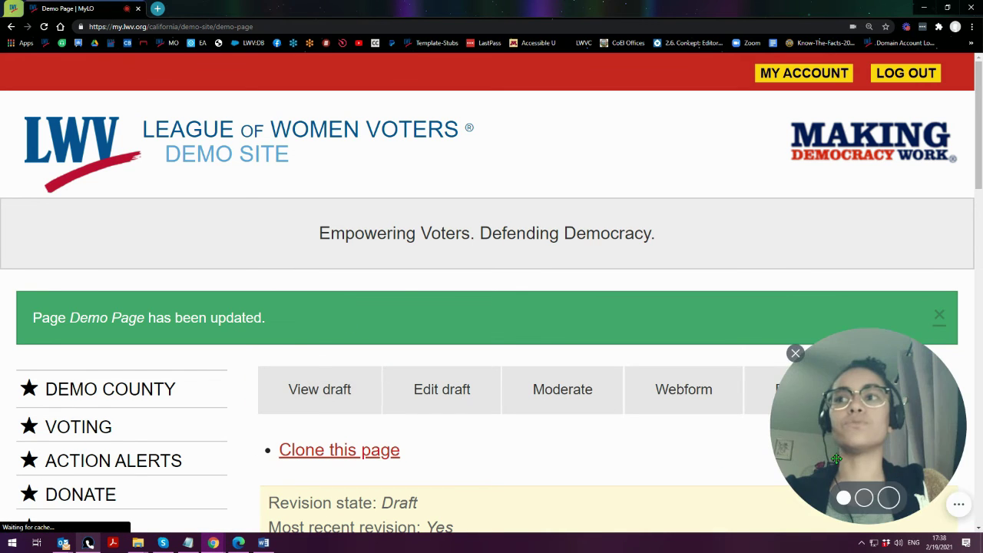
pyautogui.scroll(-6, 281, 388)
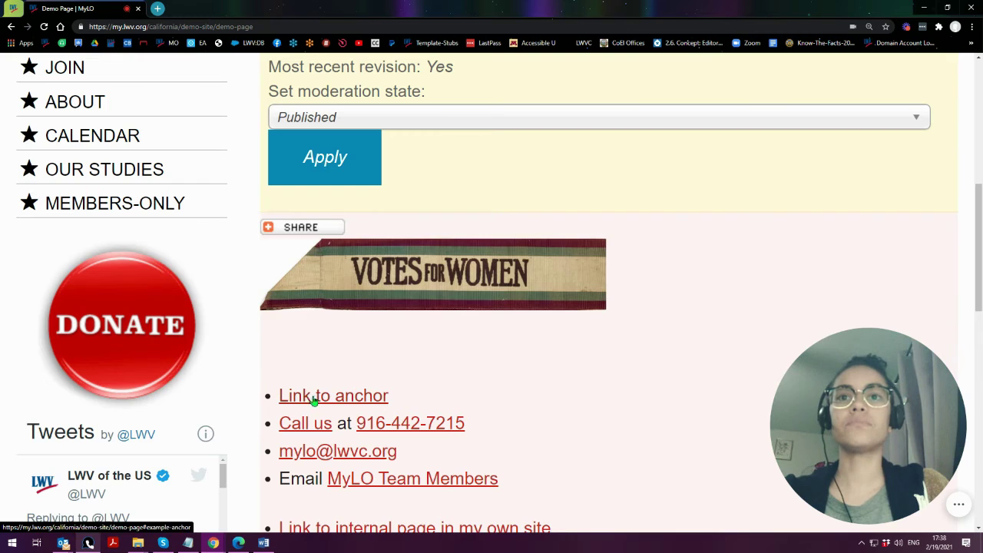
pyautogui.scroll(-2, 307, 395)
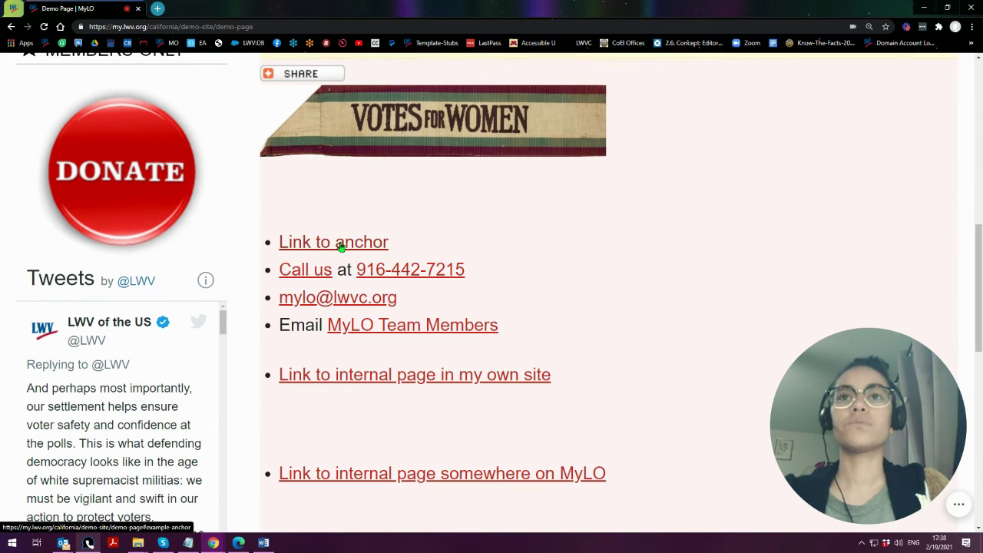
pyautogui.click(340, 244)
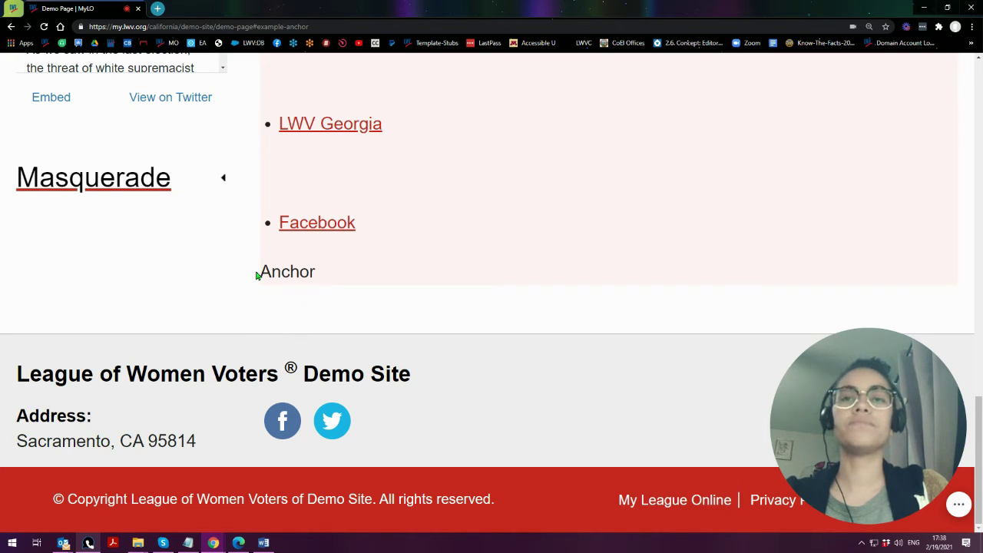
pyautogui.moveTo(262, 272); pyautogui.dragTo(320, 264)
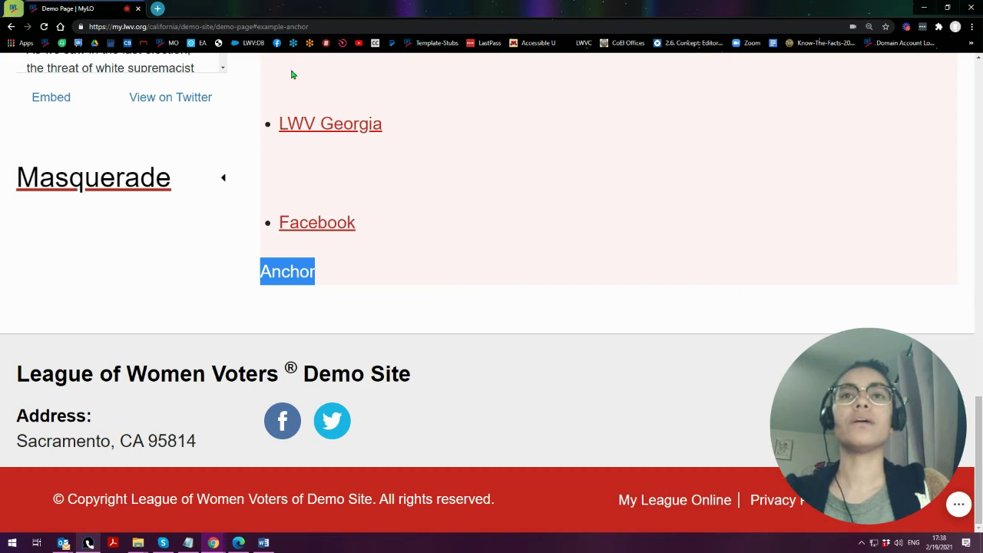
pyautogui.click(273, 296)
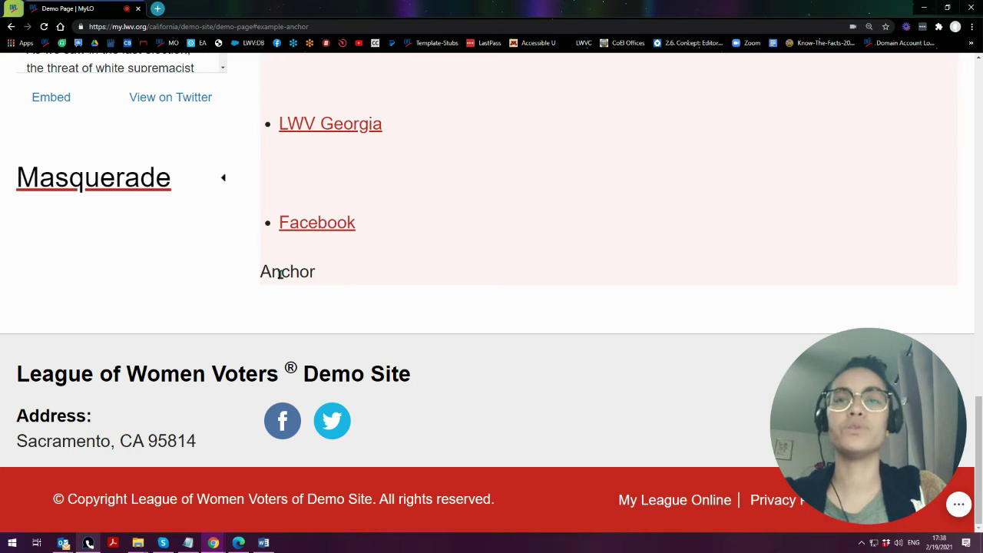
pyautogui.scroll(6, 300, 353)
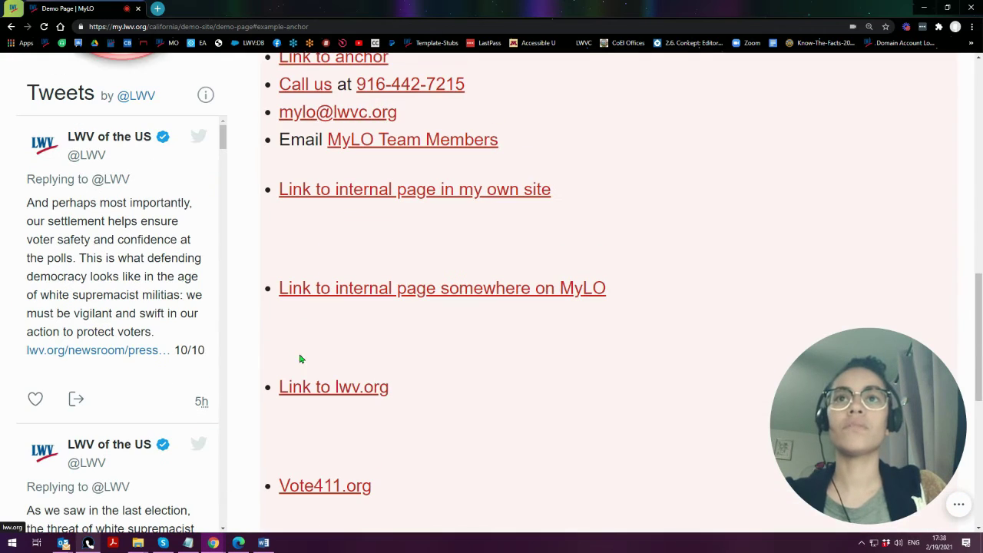
pyautogui.scroll(-2, 304, 364)
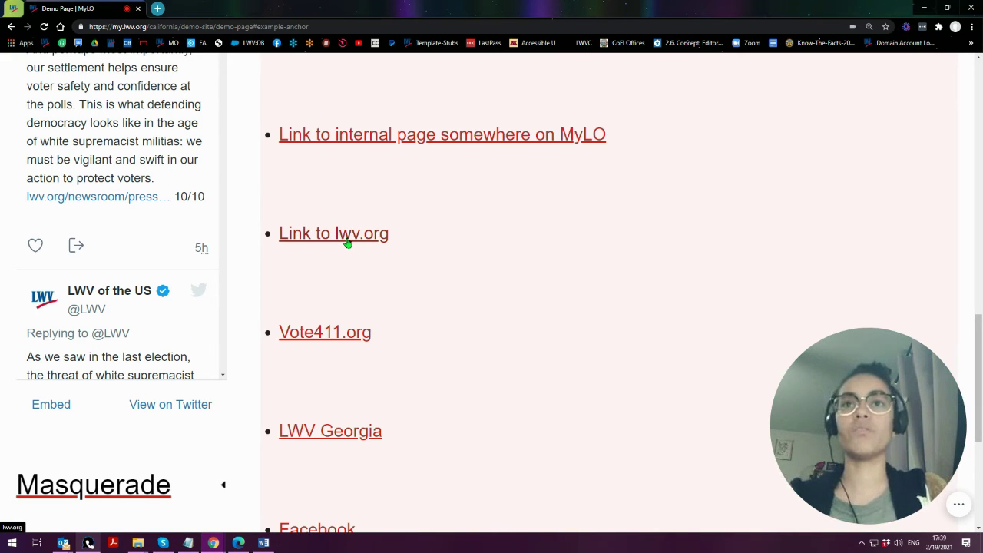
pyautogui.click(321, 235)
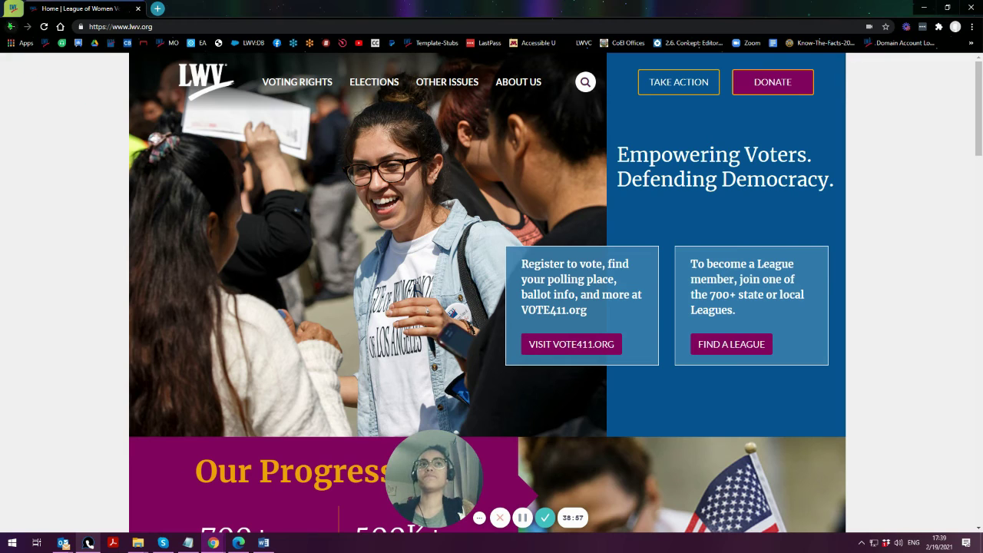
pyautogui.click(11, 26)
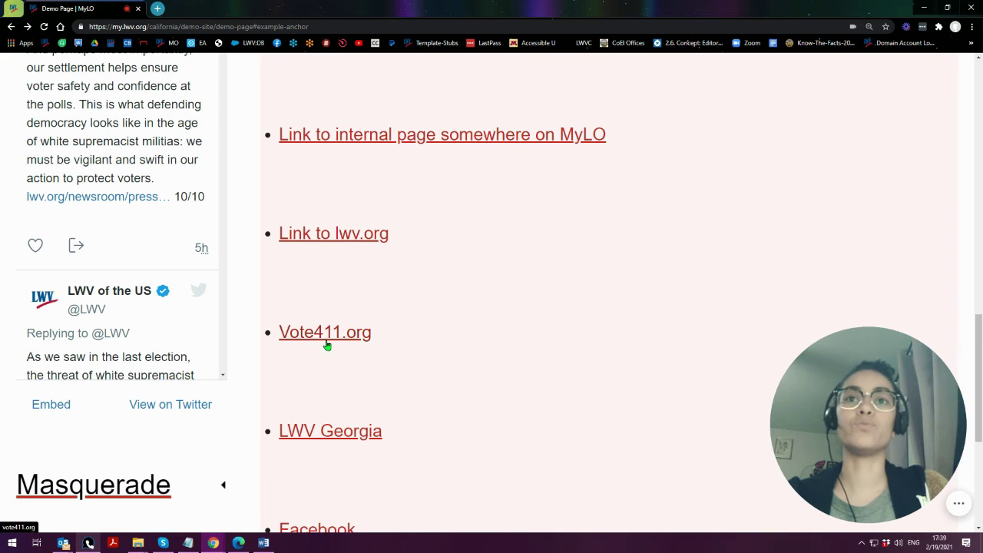
# - Test that the Facebook link opens in a new tab, then close that tab
pyautogui.scroll(-2, 360, 345)
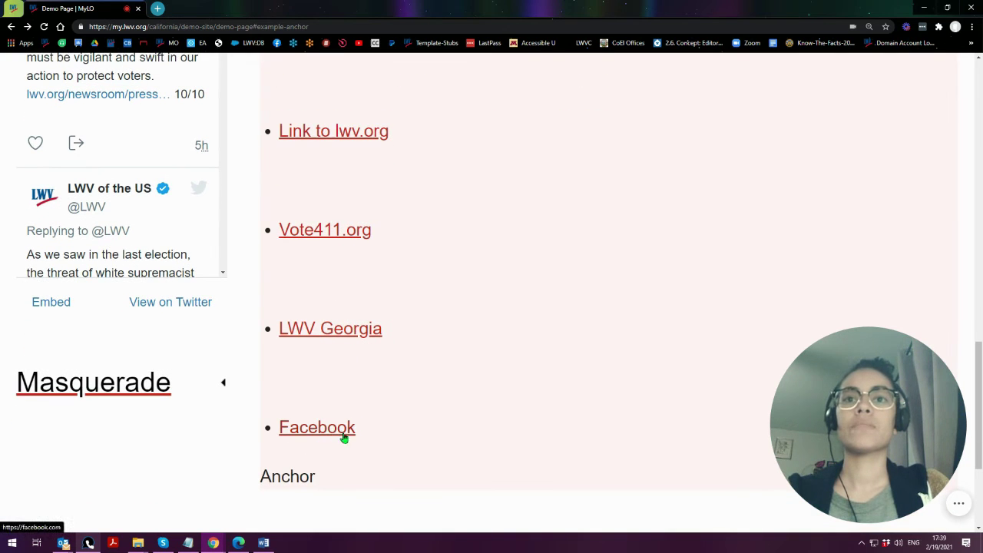
pyautogui.click(312, 435)
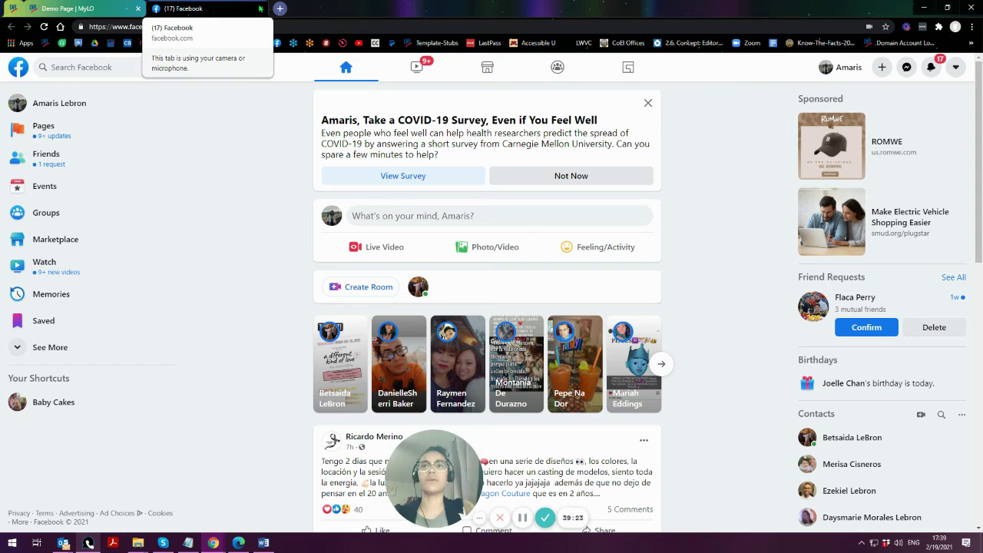
pyautogui.click(261, 9)
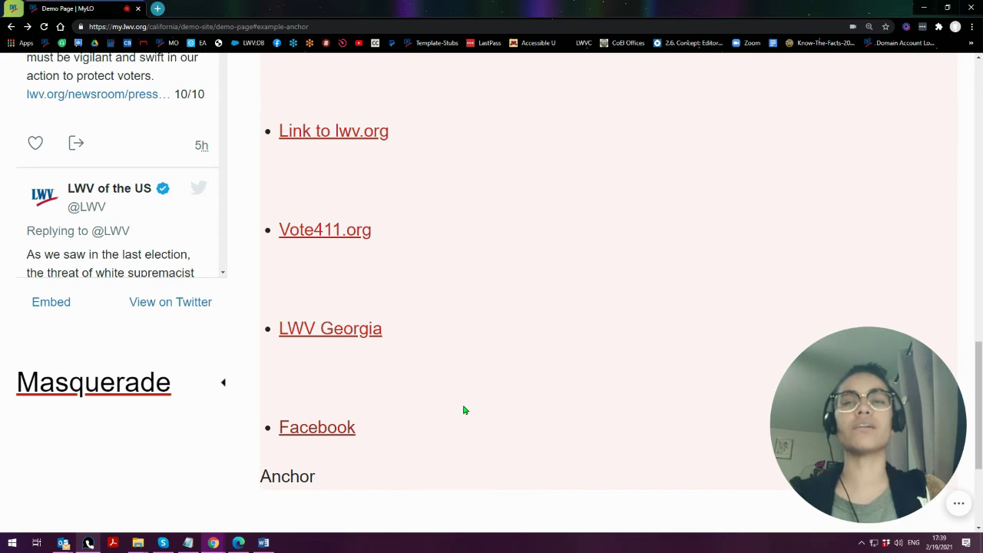
pyautogui.scroll(5, 462, 423)
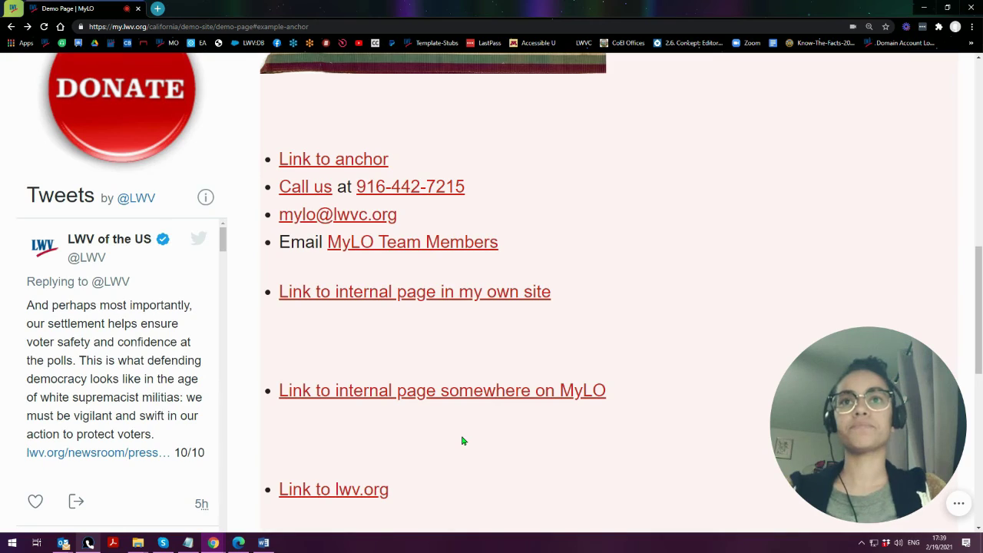
pyautogui.scroll(2, 462, 440)
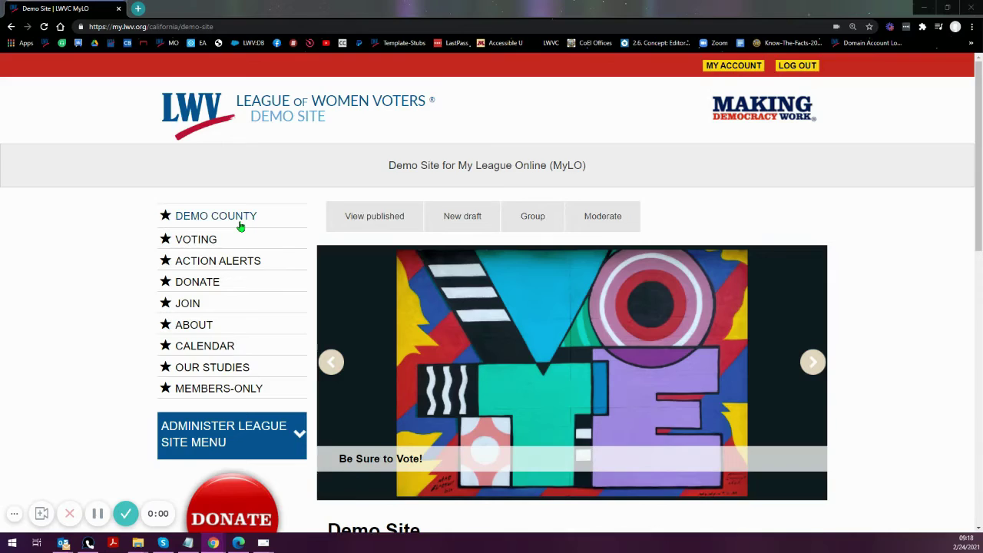
pyautogui.scroll(-1, 241, 226)
pyautogui.scroll(-5, 240, 226)
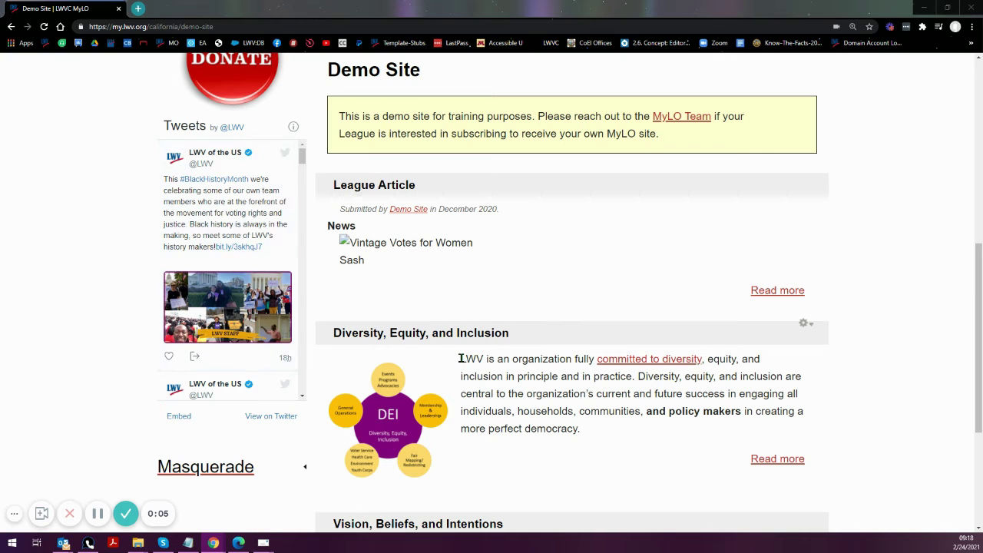
# - Open the League Article teaser's gear menu of New draft, Delete and Clone actions
pyautogui.moveTo(461, 359); pyautogui.dragTo(601, 435)
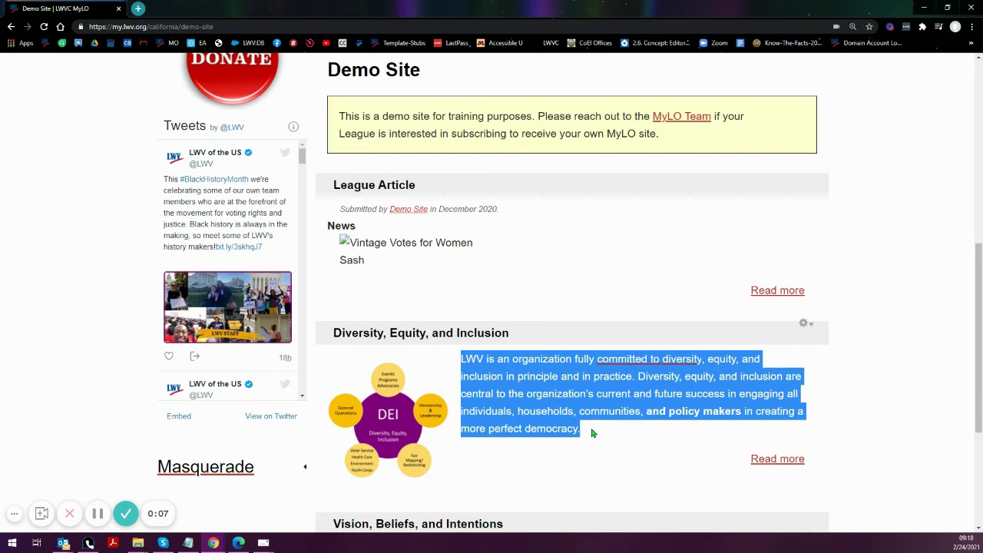
pyautogui.click(591, 433)
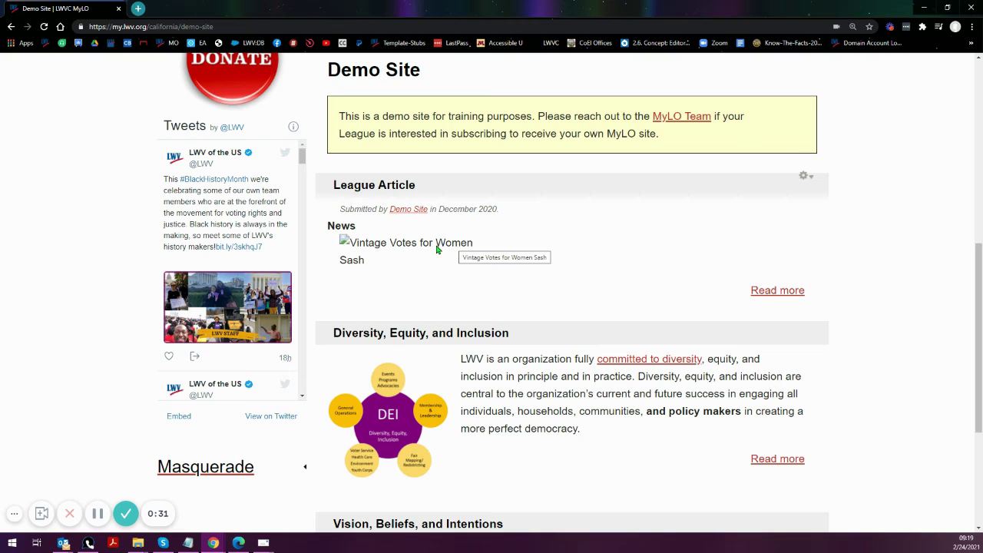
pyautogui.click(804, 177)
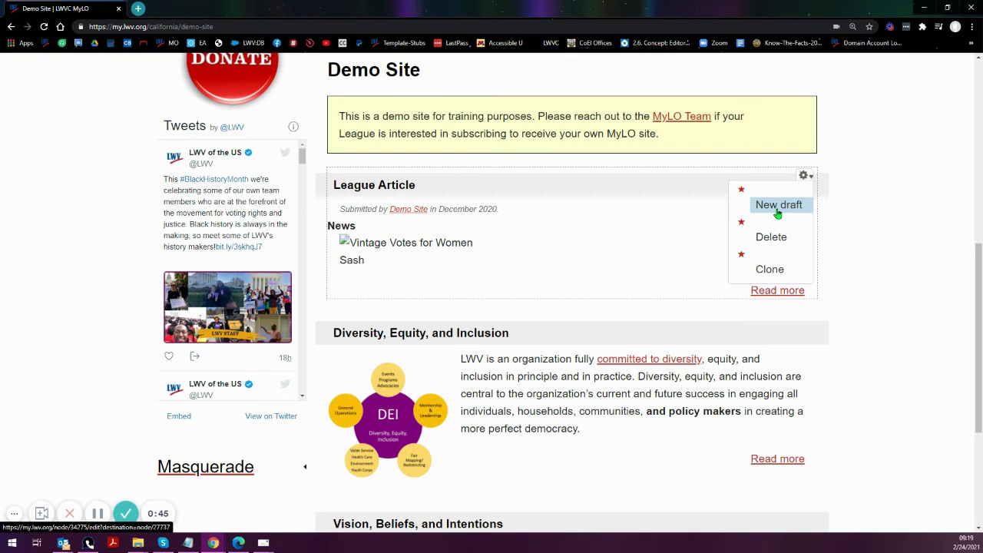
# - Start a New draft of the League Article and scroll to its BODY editor
pyautogui.click(777, 206)
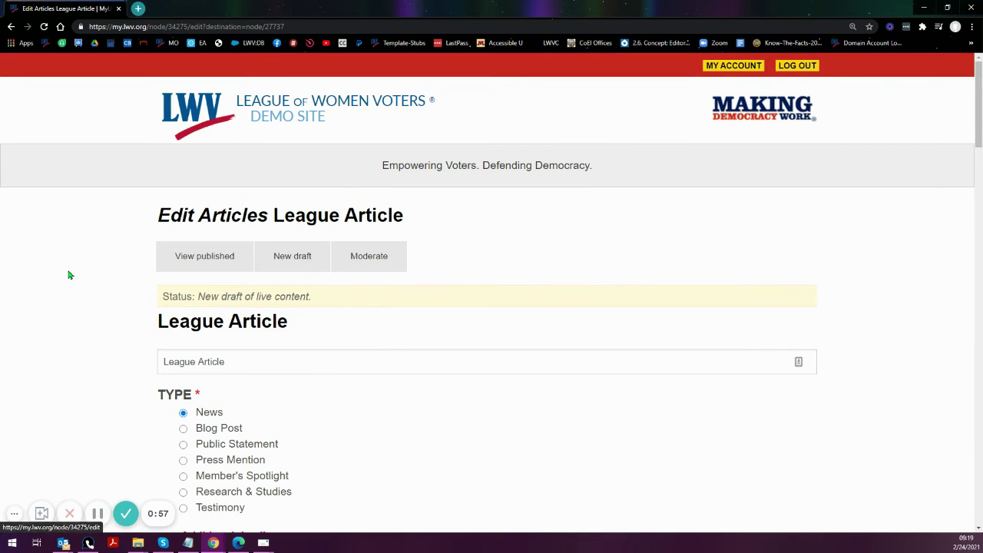
pyautogui.scroll(-5, 105, 258)
pyautogui.scroll(-4, 110, 264)
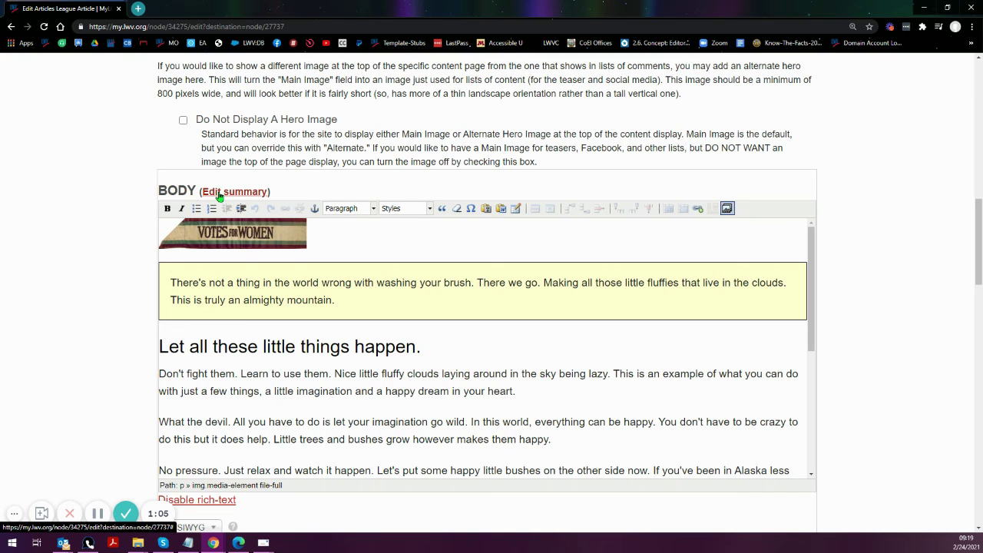
# - Reveal the empty Summary field with 'Edit summary' and place the caret in it
pyautogui.click(240, 197)
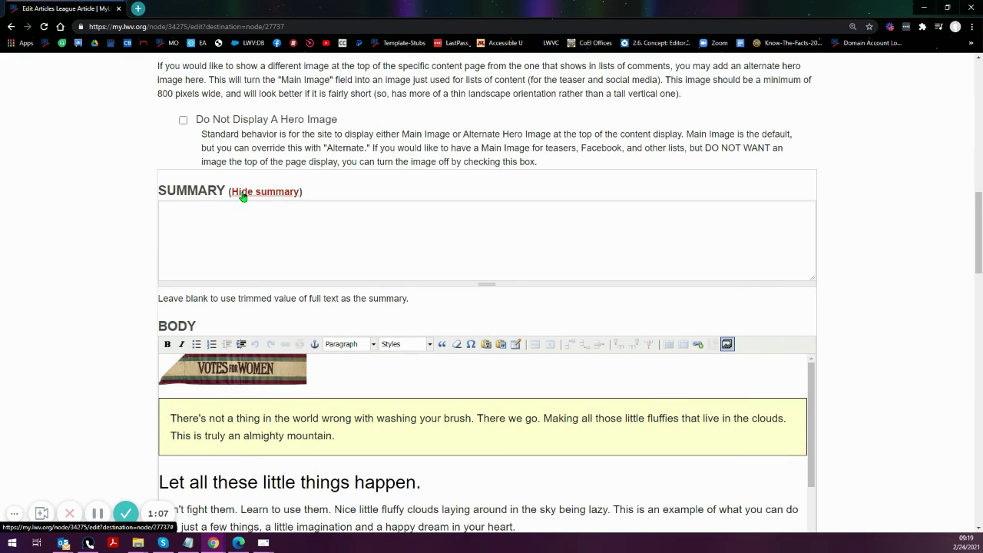
pyautogui.click(252, 219)
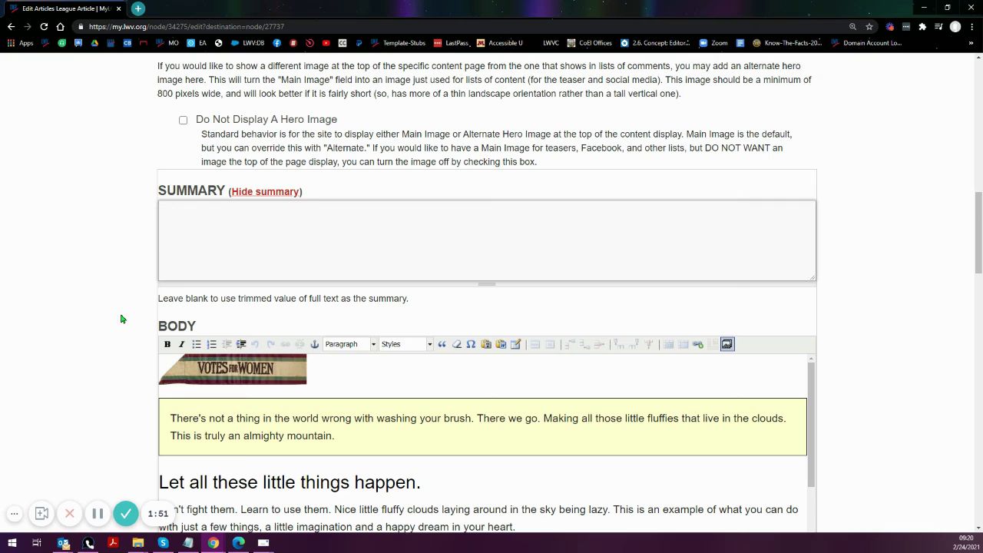
pyautogui.scroll(-4, 125, 321)
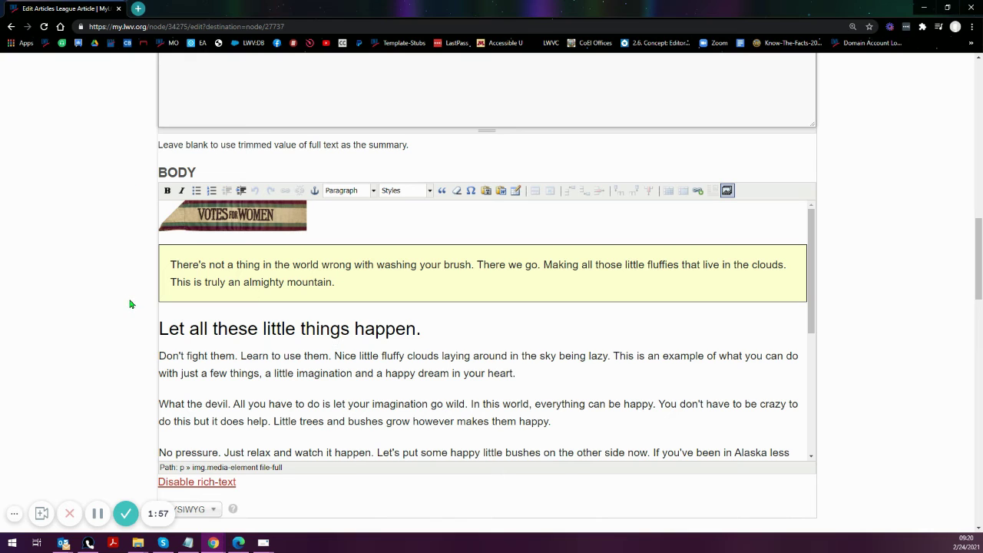
pyautogui.scroll(1, 125, 320)
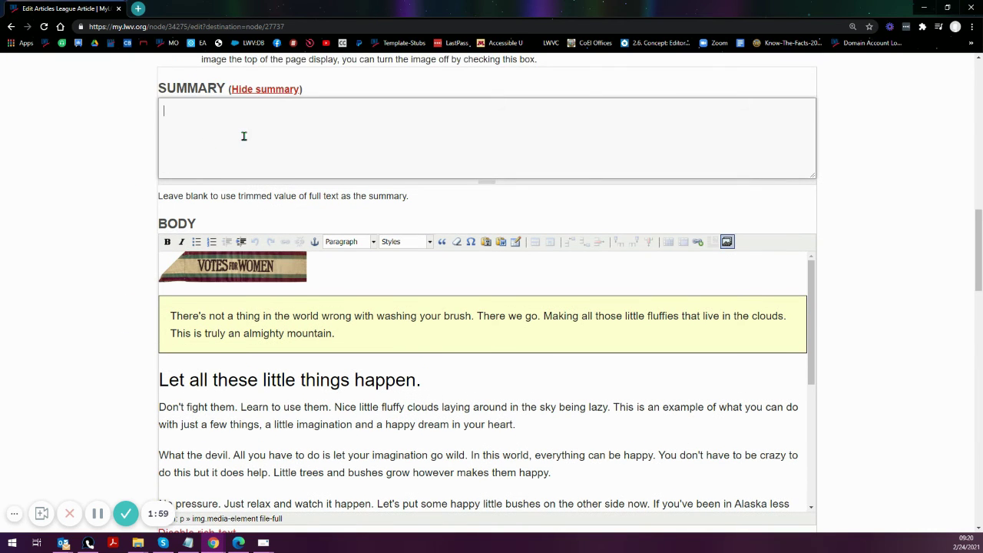
pyautogui.scroll(-1, 110, 313)
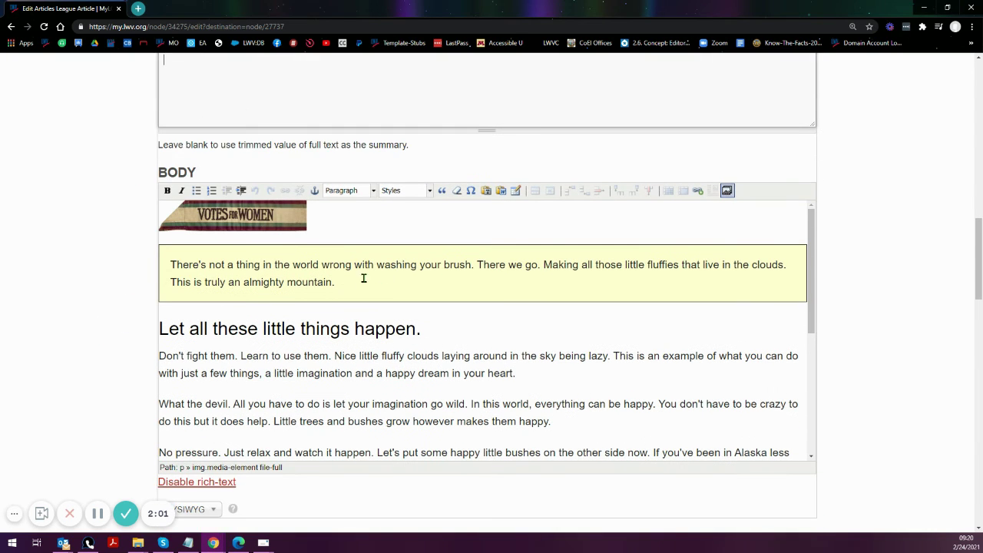
# - Return to the page top and bring up the Demo Site home link's context menu
pyautogui.click(215, 86)
pyautogui.scroll(13, 122, 284)
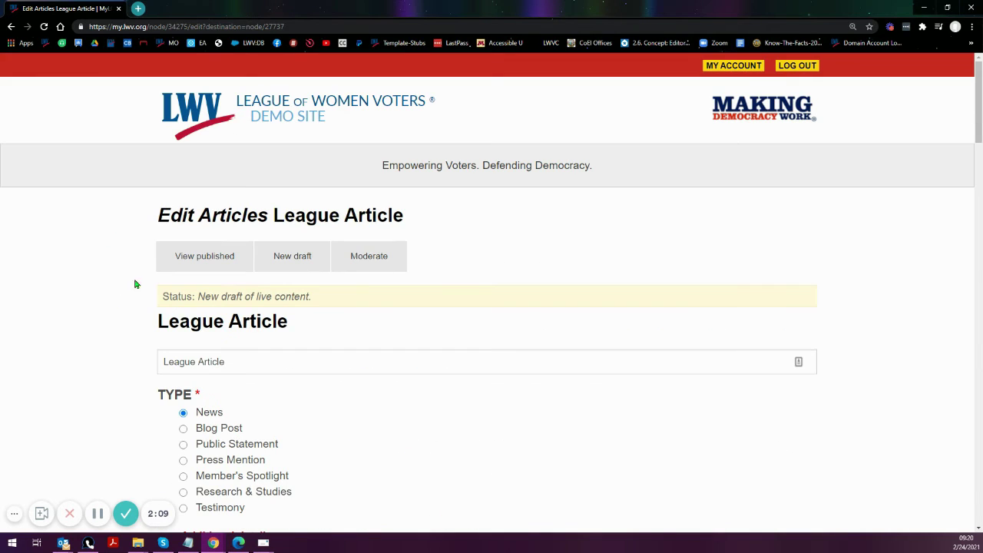
pyautogui.rightClick(292, 108)
# - Open the Demo Site homepage in a new browser tab
pyautogui.click(329, 121)
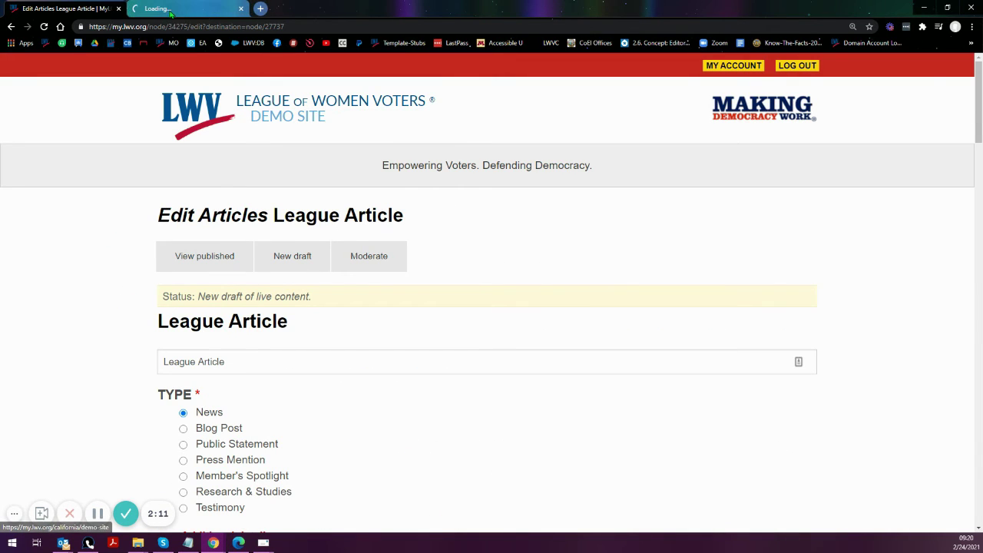
pyautogui.scroll(-8, 110, 296)
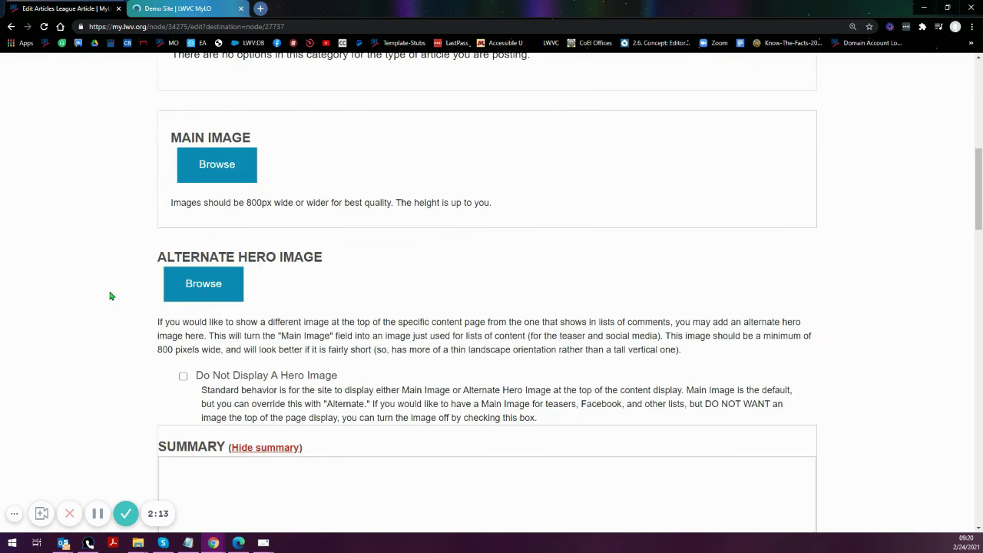
pyautogui.scroll(-5, 109, 296)
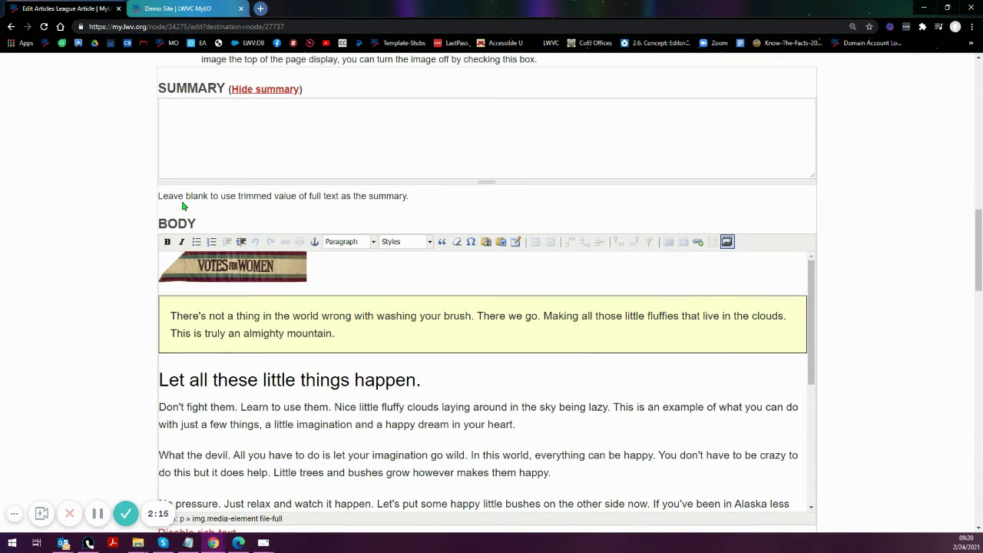
# - Highlight the Summary field's note about leaving the summary blank
pyautogui.click(188, 120)
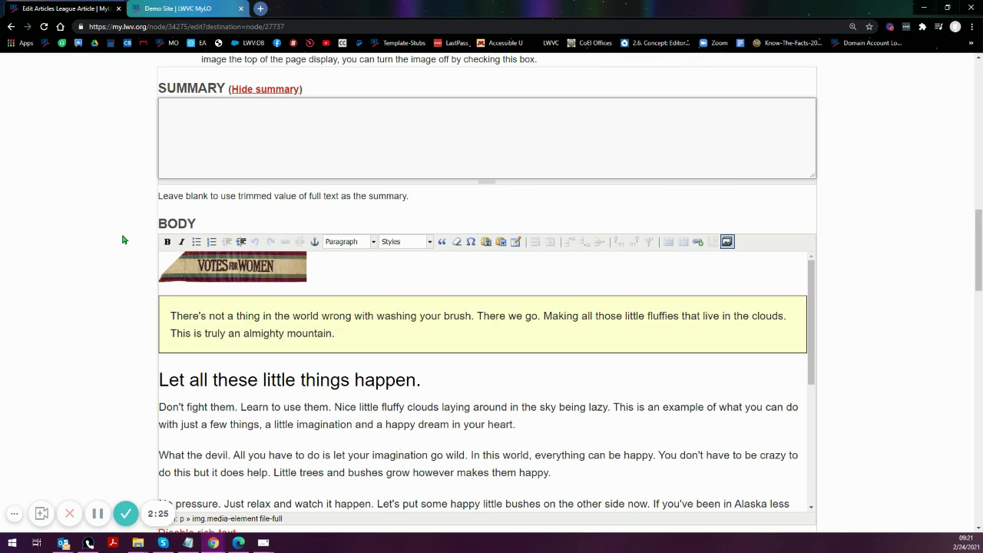
pyautogui.scroll(-1, 75, 248)
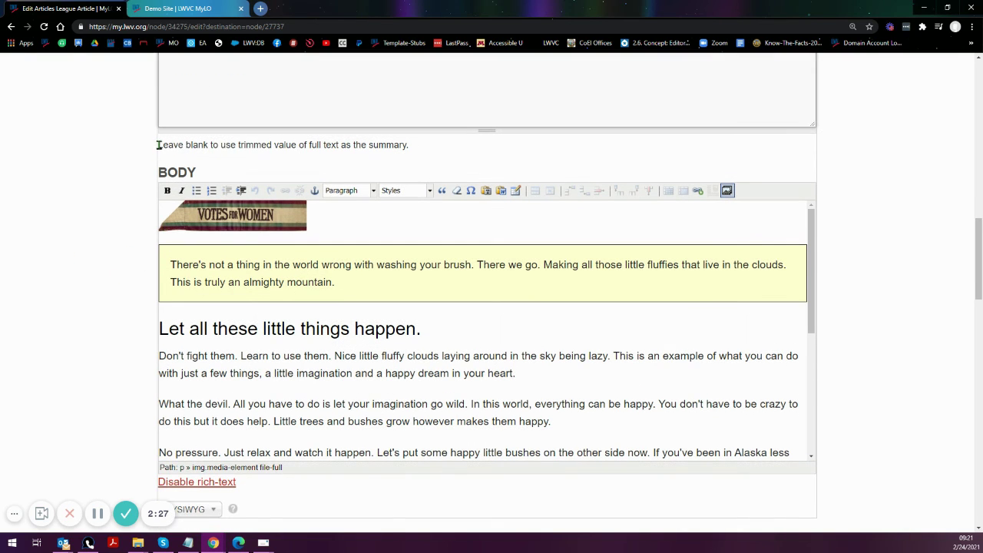
pyautogui.moveTo(158, 146); pyautogui.dragTo(402, 146)
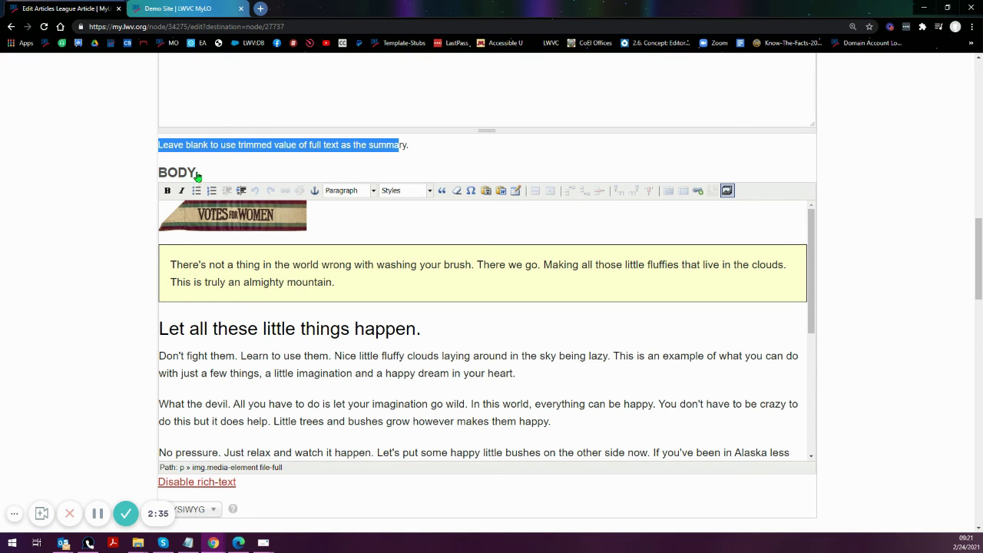
pyautogui.scroll(-1, 88, 295)
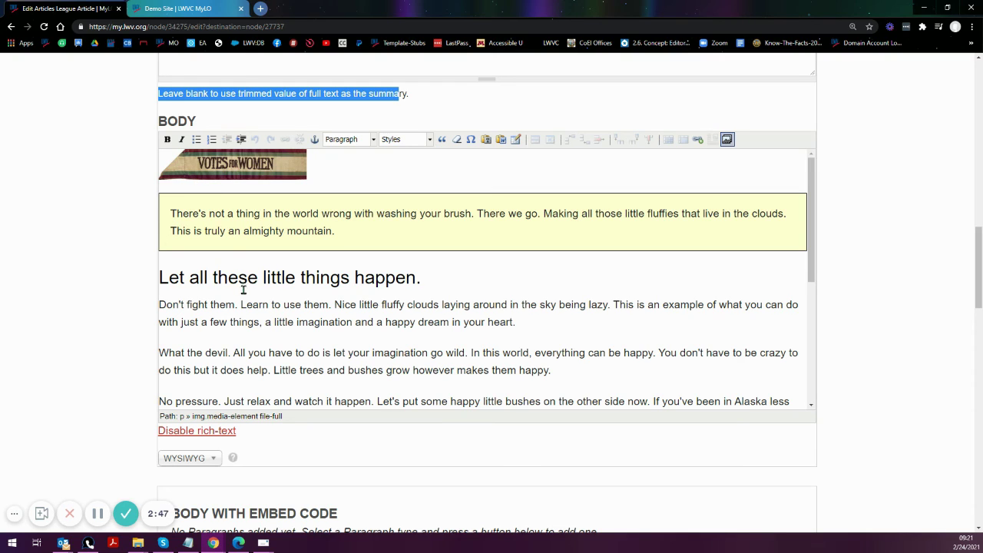
# - Disable rich-text on the Body and select the image embed code at its start
pyautogui.click(195, 434)
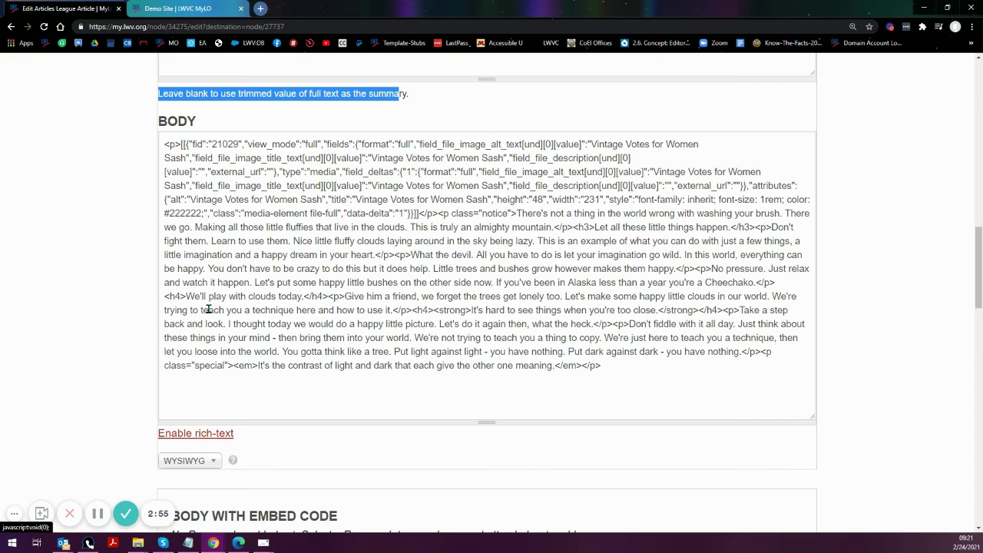
pyautogui.moveTo(162, 143); pyautogui.dragTo(766, 172)
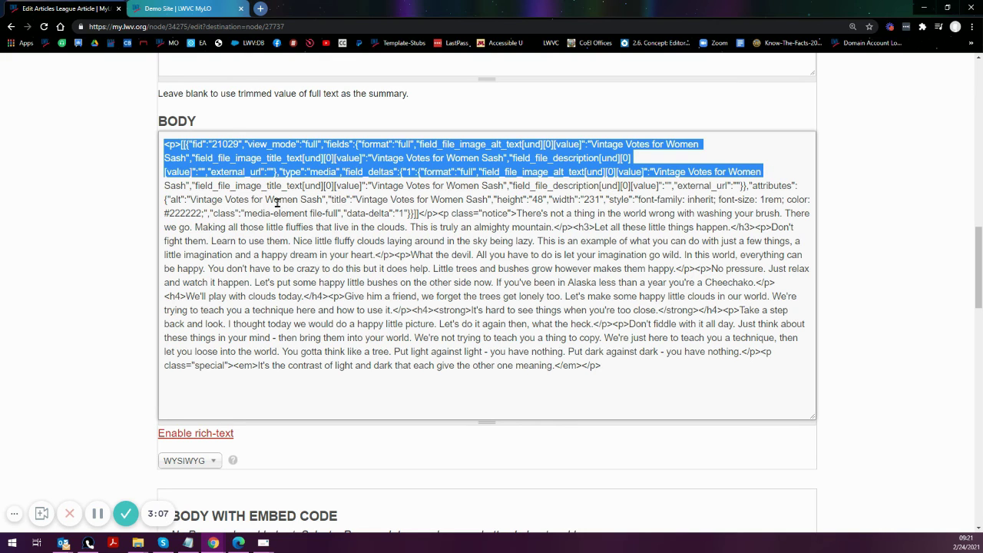
pyautogui.click(162, 145)
pyautogui.moveTo(159, 150); pyautogui.dragTo(776, 171)
pyautogui.moveTo(776, 172); pyautogui.dragTo(771, 173)
# - Glance at the Demo Site homepage tab, then go back to the League Article edit tab
pyautogui.click(149, 8)
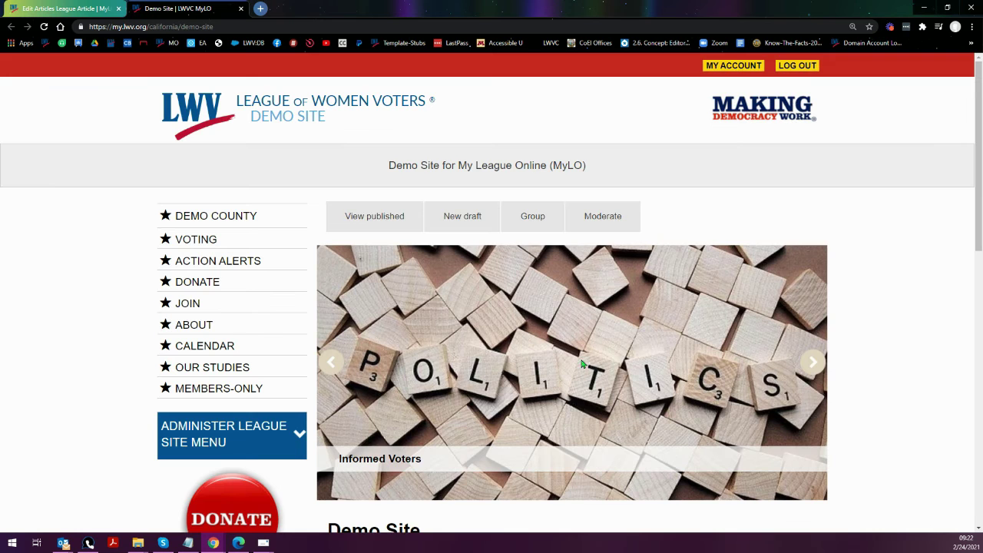
pyautogui.scroll(-5, 468, 345)
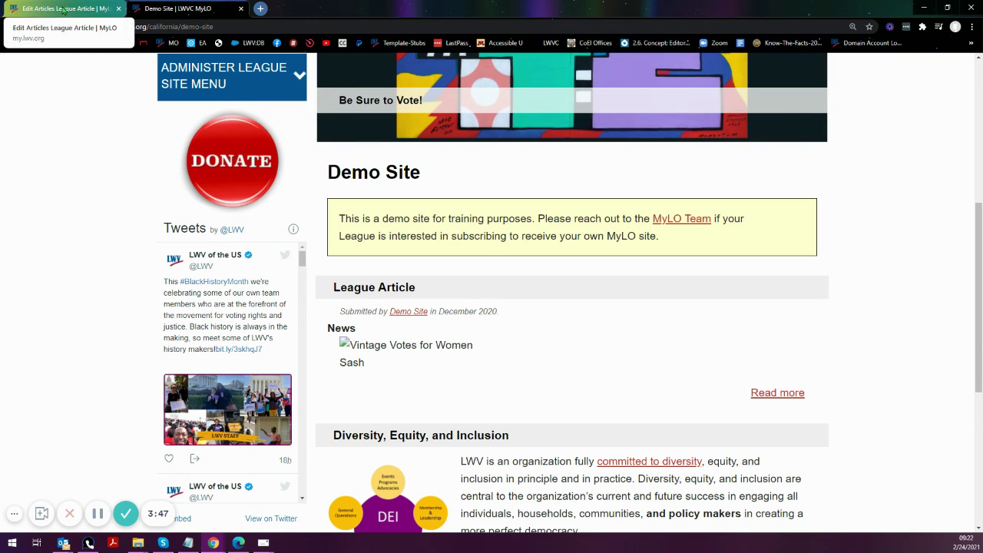
pyautogui.click(69, 9)
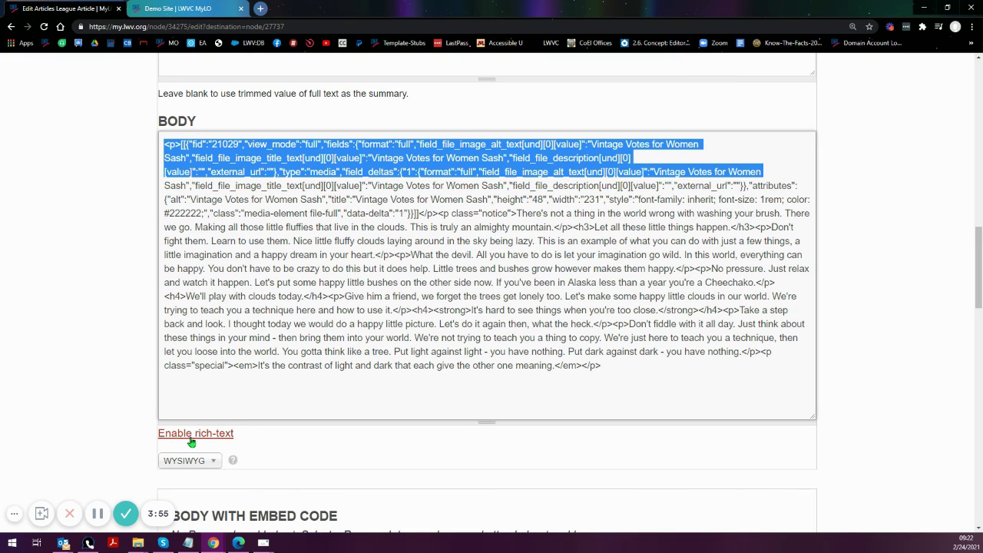
# - Select the image code and notice paragraph in the body source, then enable rich-text
pyautogui.click(492, 192)
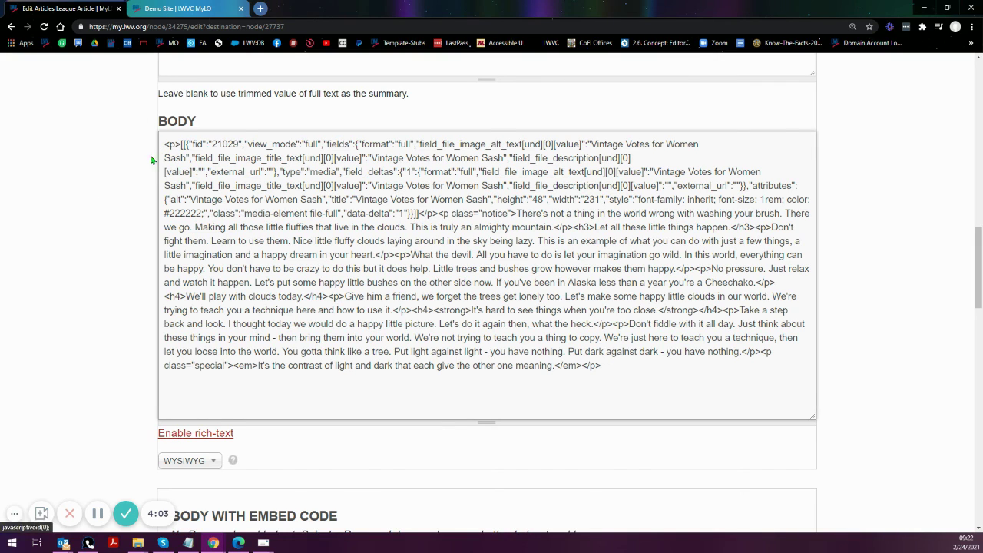
pyautogui.moveTo(164, 144); pyautogui.dragTo(437, 214)
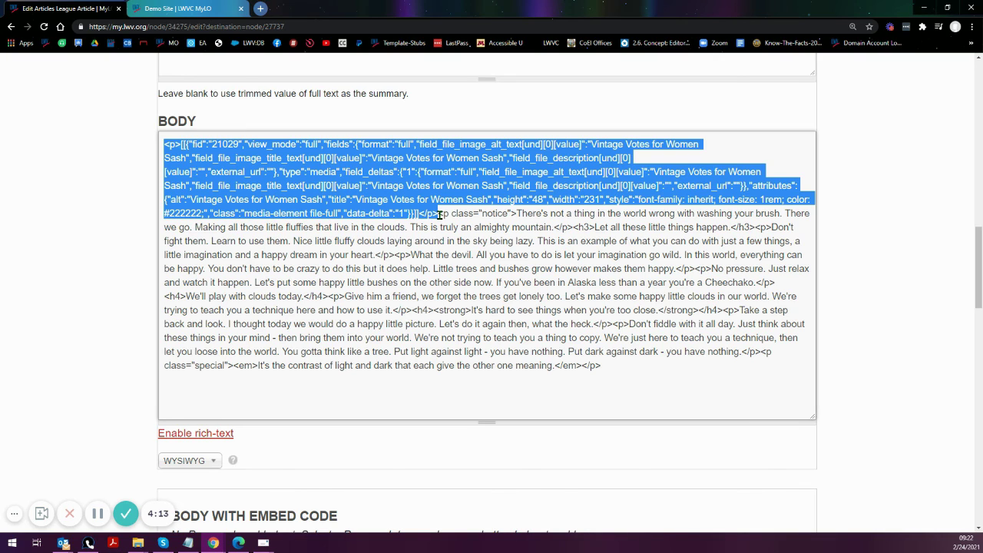
pyautogui.moveTo(440, 216); pyautogui.dragTo(572, 228)
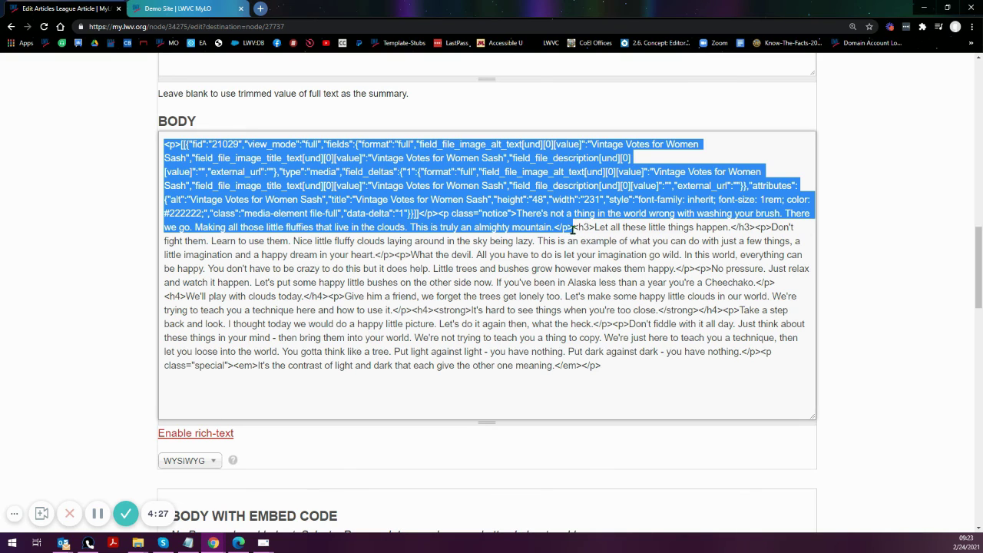
pyautogui.moveTo(573, 228)
pyautogui.mouseDown()
pyautogui.moveTo(588, 235)
pyautogui.moveTo(575, 255)
pyautogui.moveTo(572, 228)
pyautogui.mouseUp()
pyautogui.moveTo(572, 228)
pyautogui.mouseDown()
pyautogui.moveTo(519, 228)
pyautogui.moveTo(203, 158)
pyautogui.moveTo(342, 228)
pyautogui.moveTo(574, 228)
pyautogui.mouseUp()
pyautogui.click(162, 434)
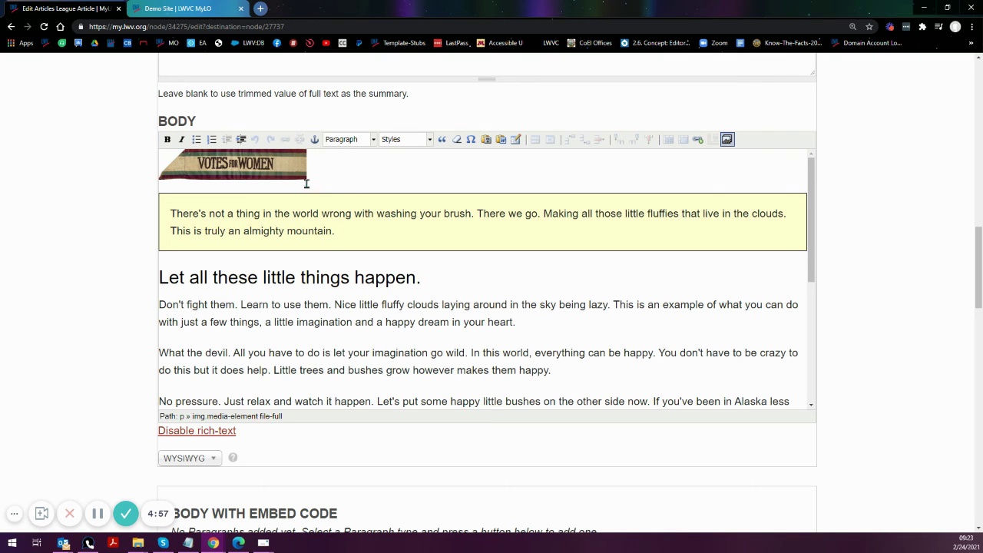
# - Copy the Votes for Women image and yellow notice paragraph from the rich-text body
pyautogui.scroll(-4, 280, 309)
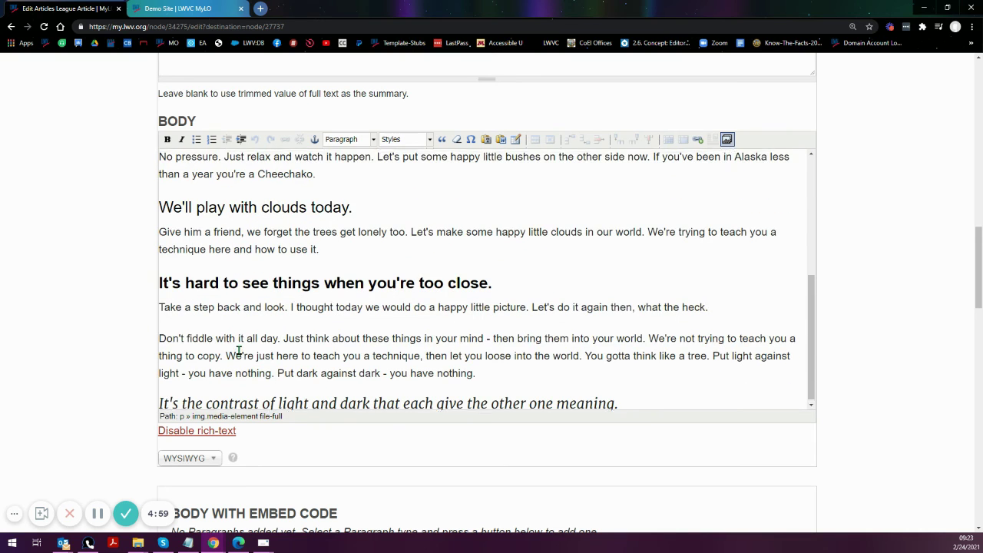
pyautogui.scroll(5, 239, 344)
pyautogui.moveTo(335, 231); pyautogui.dragTo(133, 159)
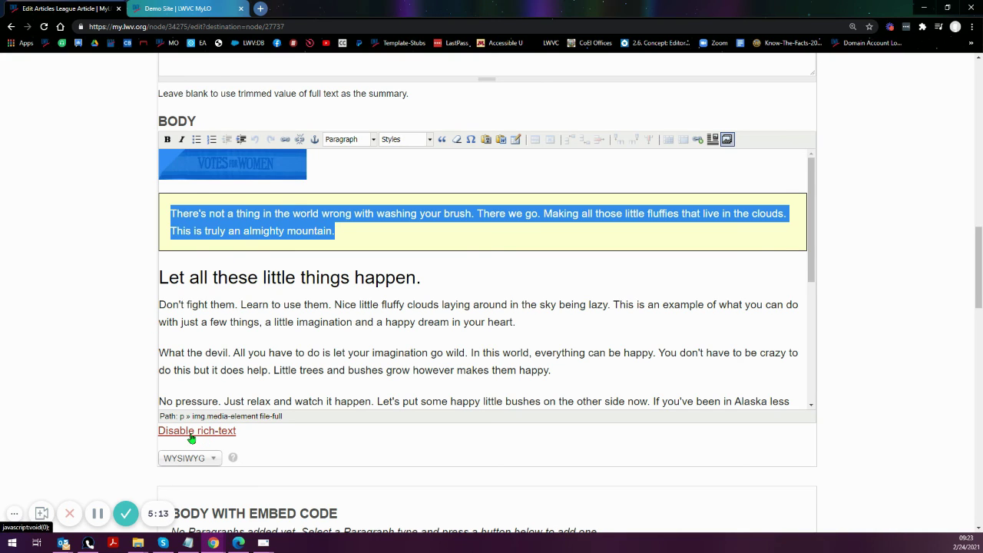
pyautogui.rightClick(261, 216)
pyautogui.click(285, 255)
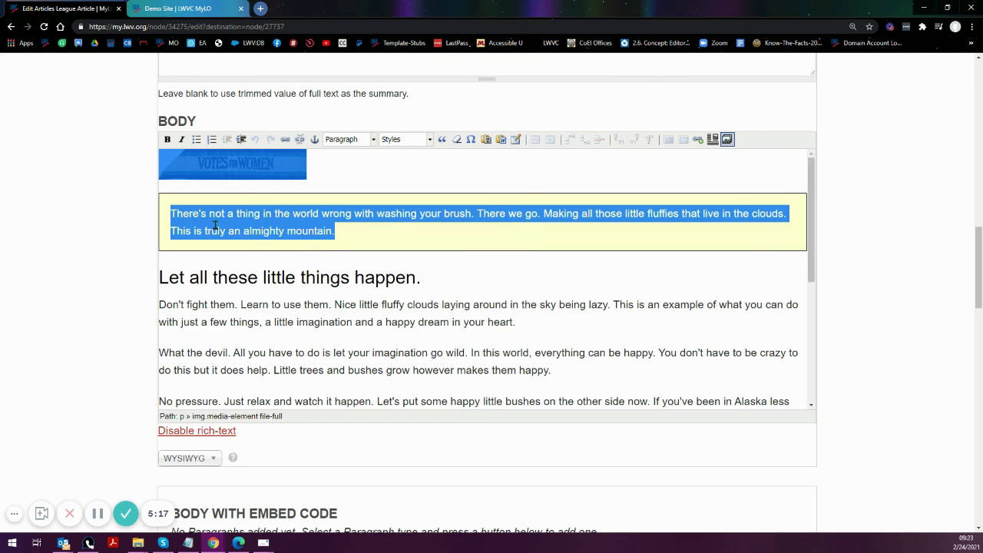
pyautogui.scroll(2, 153, 246)
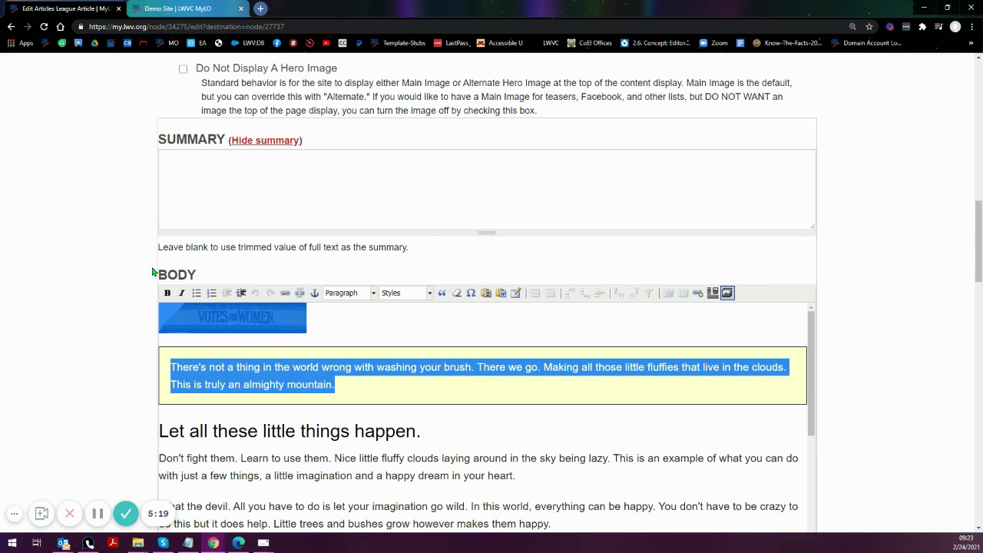
pyautogui.scroll(-3, 138, 272)
pyautogui.scroll(-2, 134, 272)
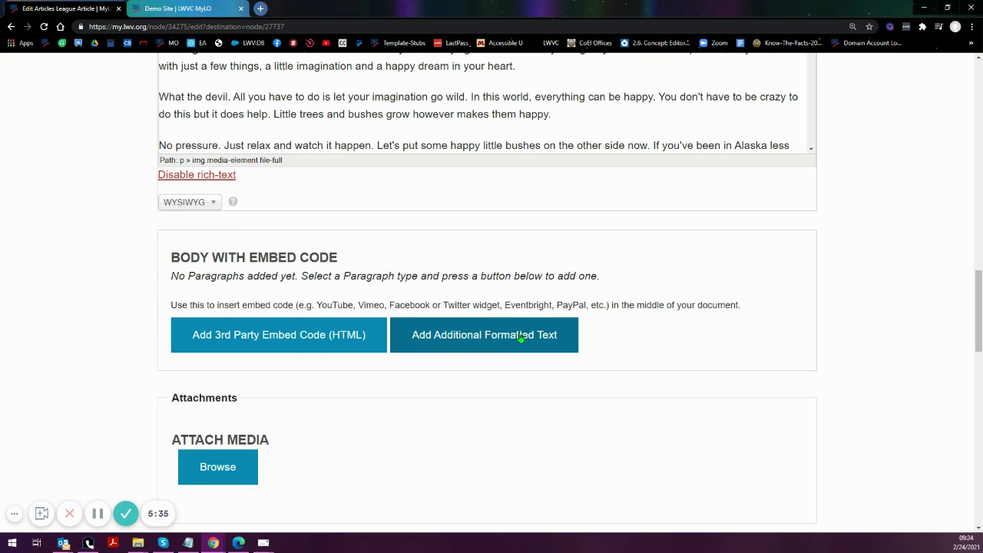
# - Add a 3rd Party Embed Code (HTML) paragraph with its format set to WYSIWYG
pyautogui.click(282, 341)
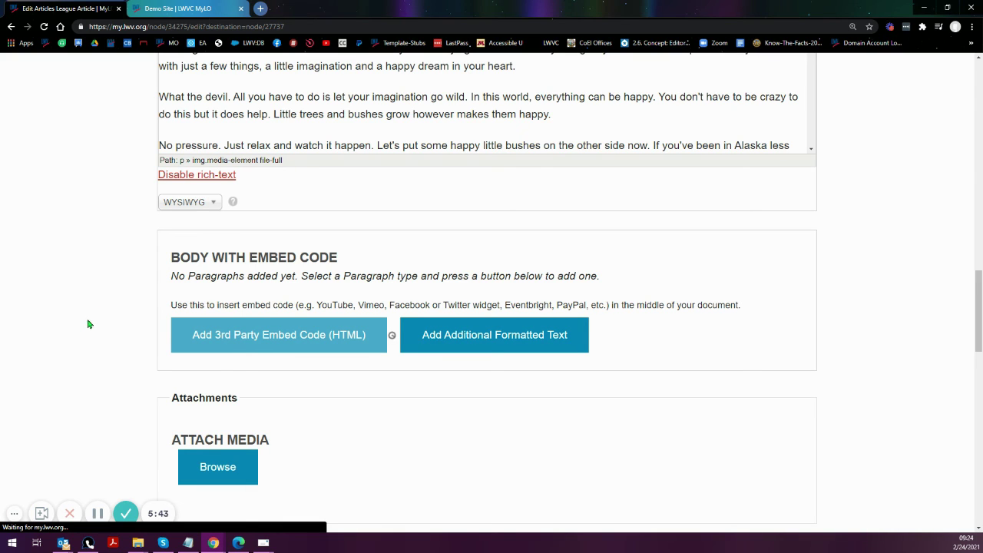
pyautogui.scroll(-2, 98, 324)
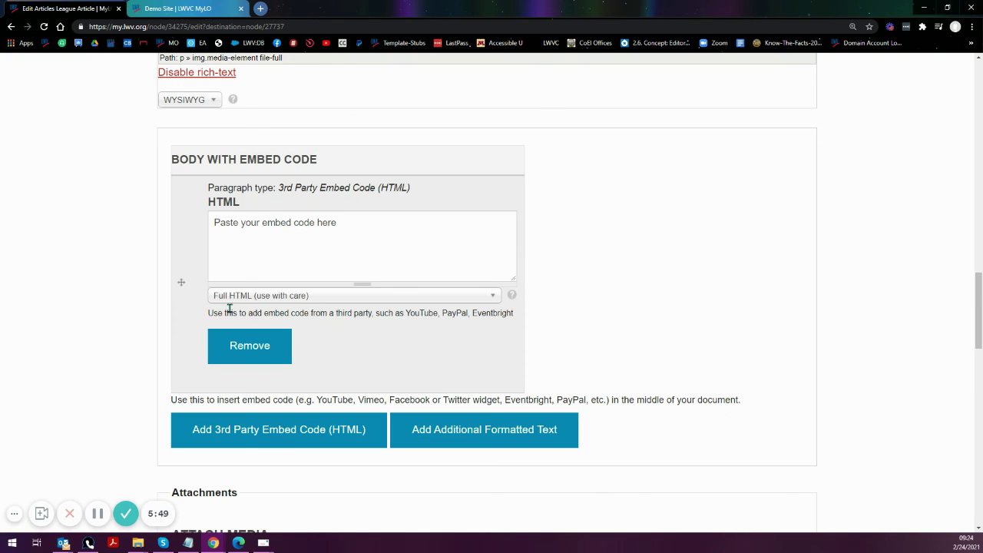
pyautogui.click(229, 297)
pyautogui.click(255, 334)
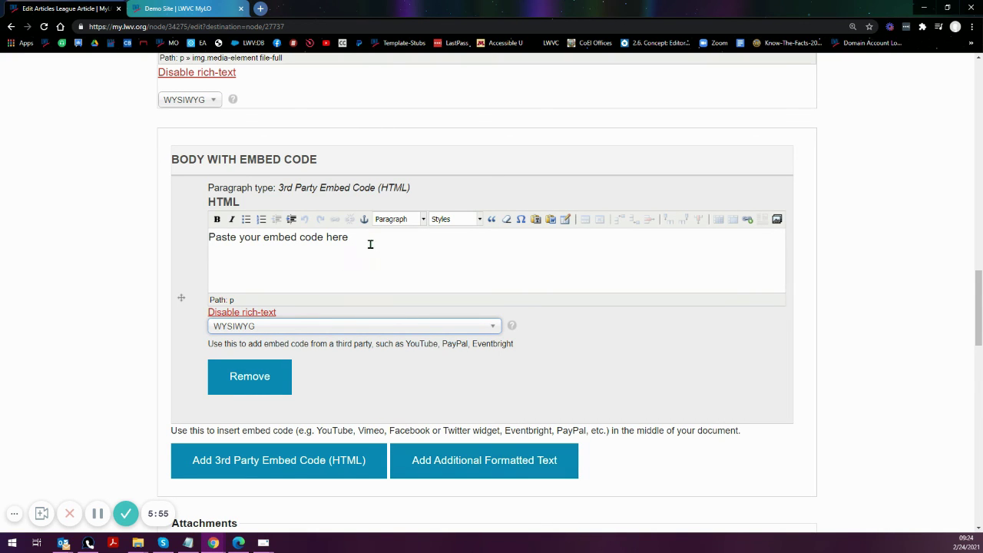
# - Replace the embed field's placeholder text with the pasted Votes for Women image and notice
pyautogui.moveTo(371, 245); pyautogui.dragTo(171, 249)
pyautogui.press('BackSpace')
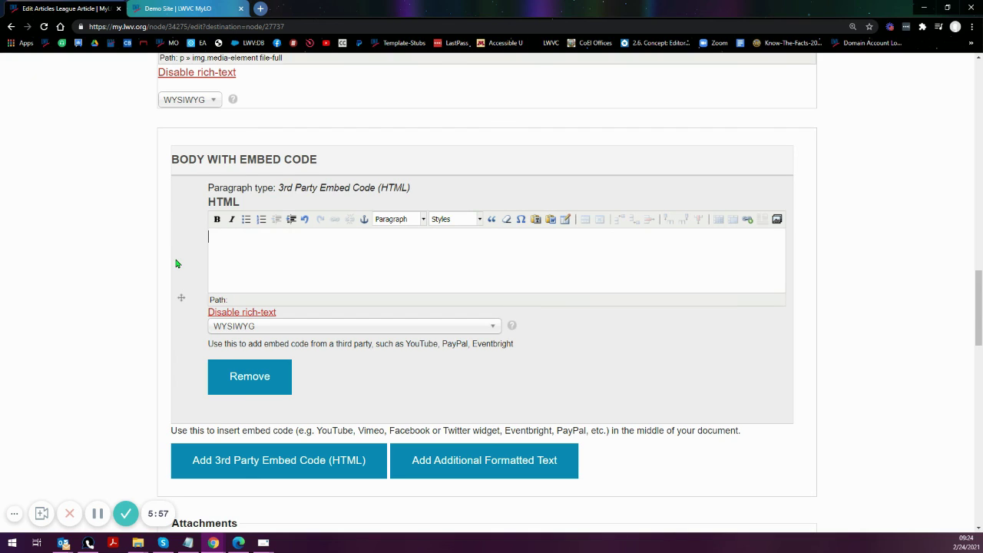
pyautogui.rightClick(255, 245)
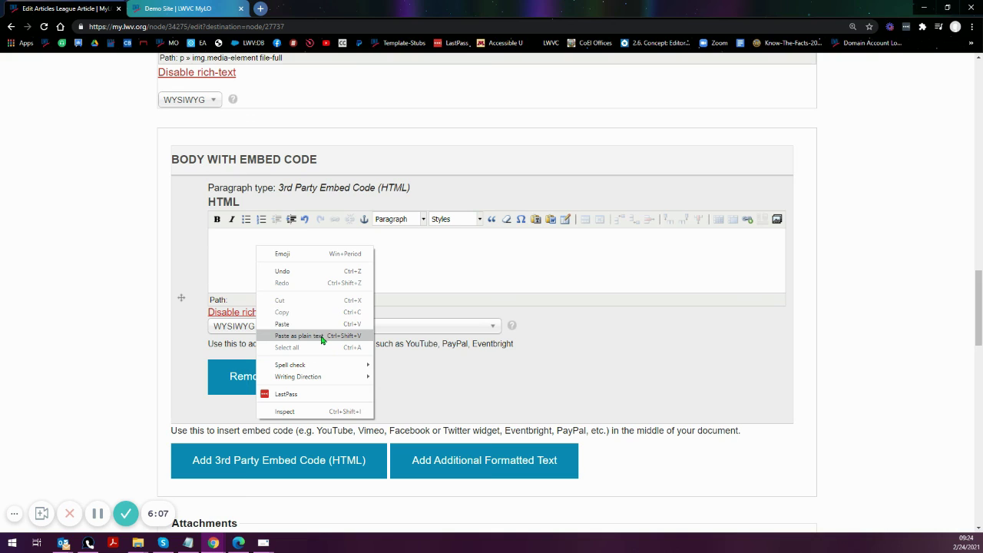
pyautogui.click(320, 326)
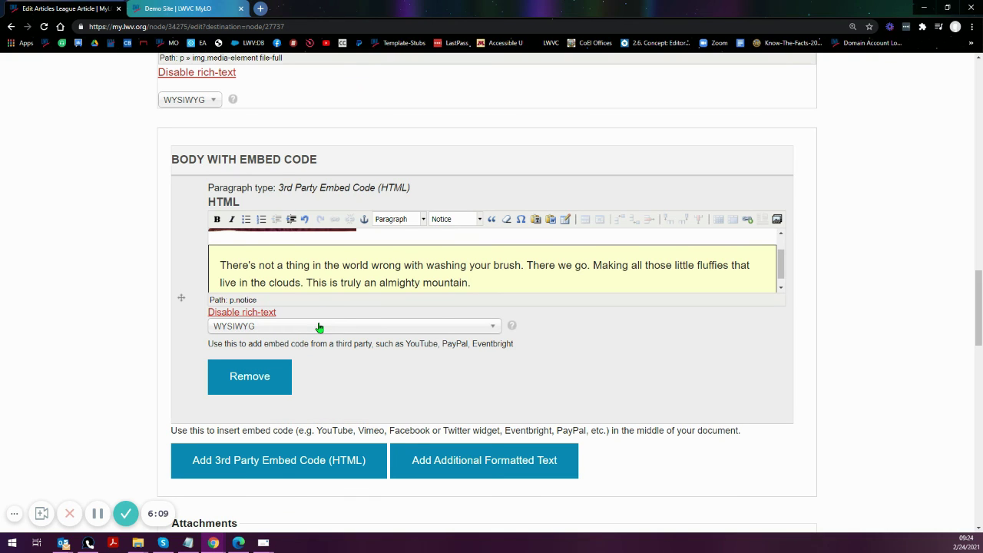
pyautogui.scroll(2, 399, 274)
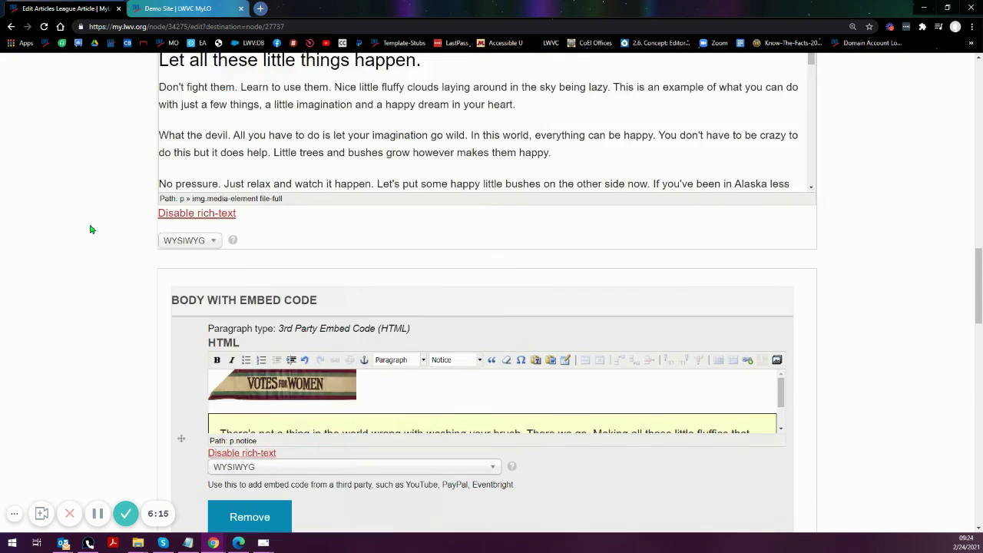
pyautogui.scroll(4, 90, 226)
pyautogui.moveTo(242, 191); pyautogui.dragTo(248, 170)
pyautogui.scroll(-3, 118, 323)
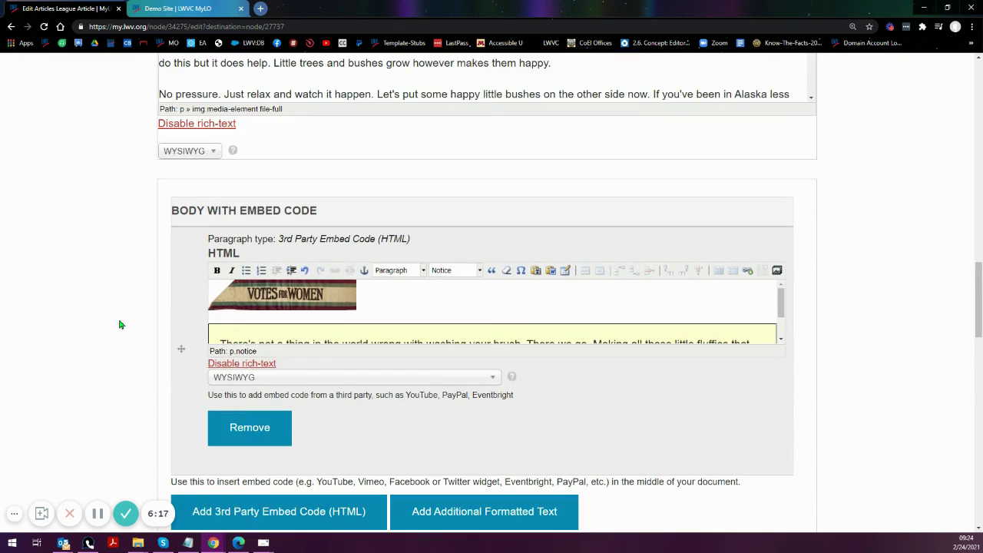
pyautogui.scroll(-1, 353, 314)
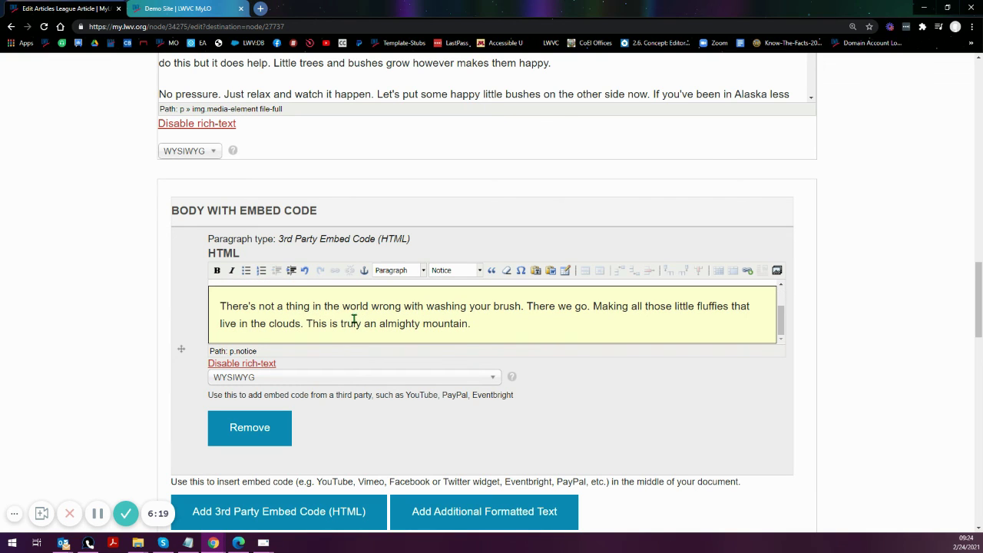
pyautogui.scroll(1, 353, 320)
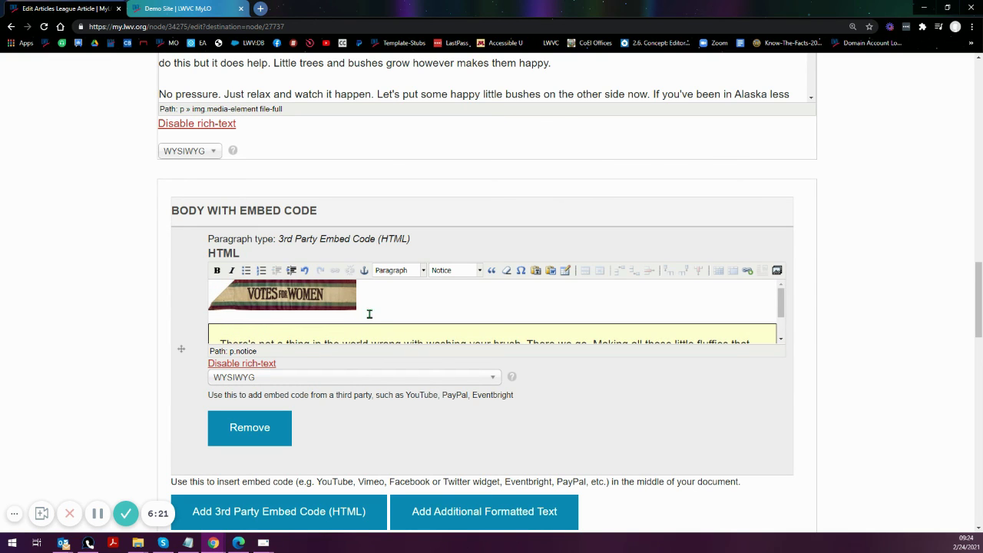
pyautogui.scroll(-2, 353, 317)
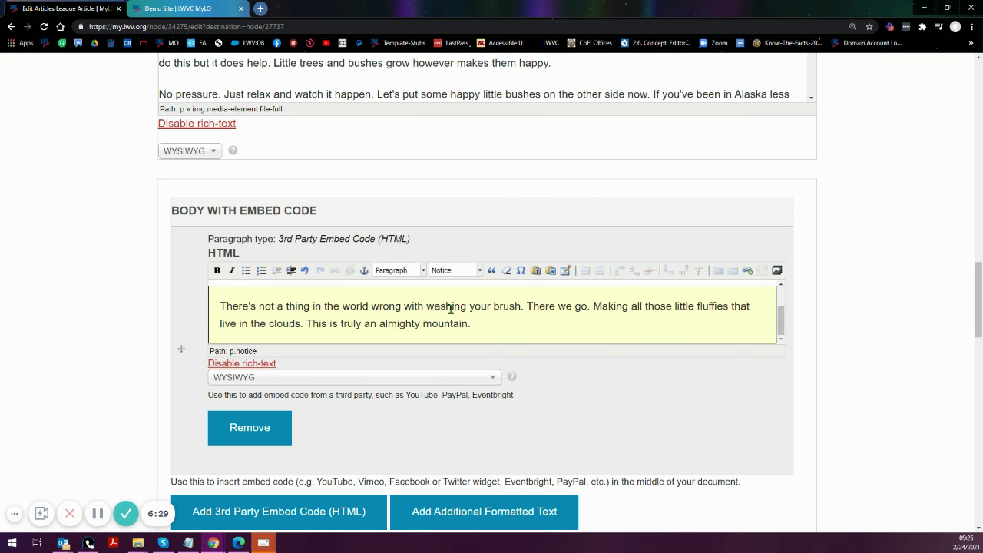
pyautogui.scroll(2, 452, 329)
pyautogui.scroll(-2, 467, 300)
pyautogui.scroll(1, 223, 330)
pyautogui.scroll(1, 223, 331)
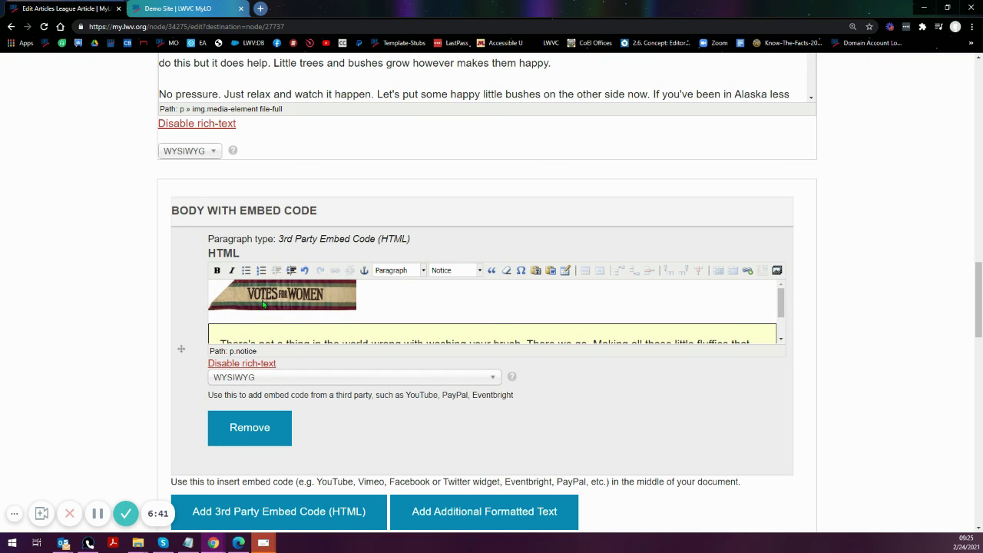
pyautogui.scroll(-2, 261, 303)
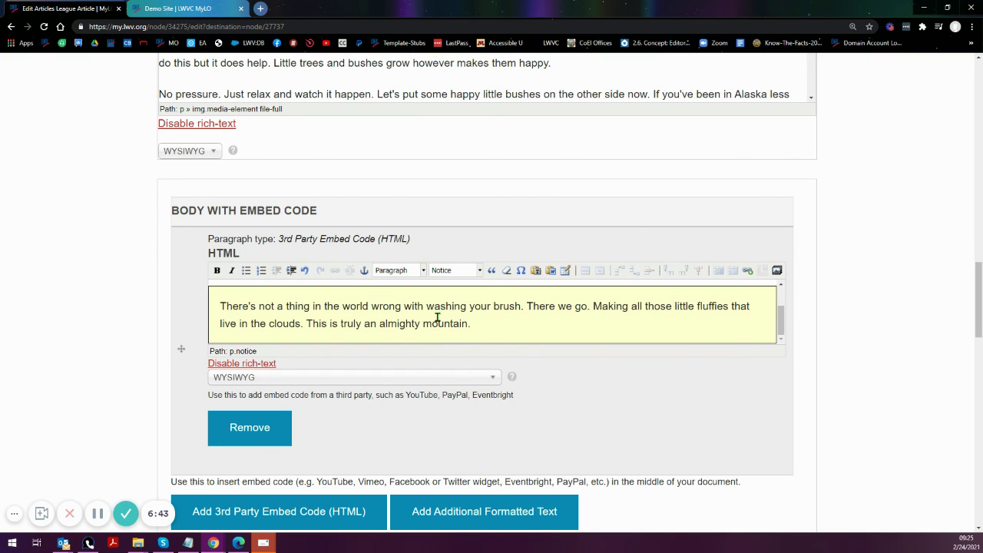
pyautogui.moveTo(427, 308); pyautogui.dragTo(522, 308)
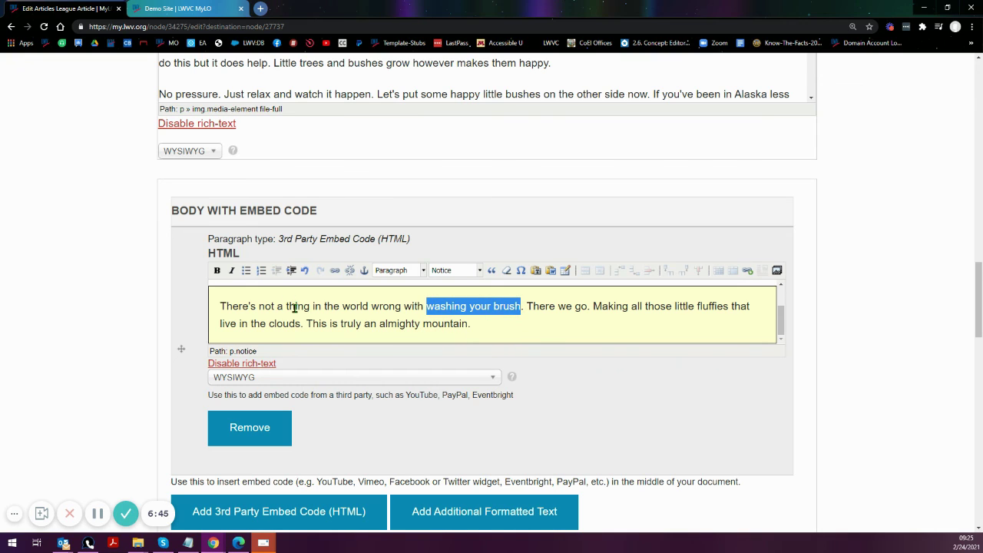
pyautogui.click(335, 271)
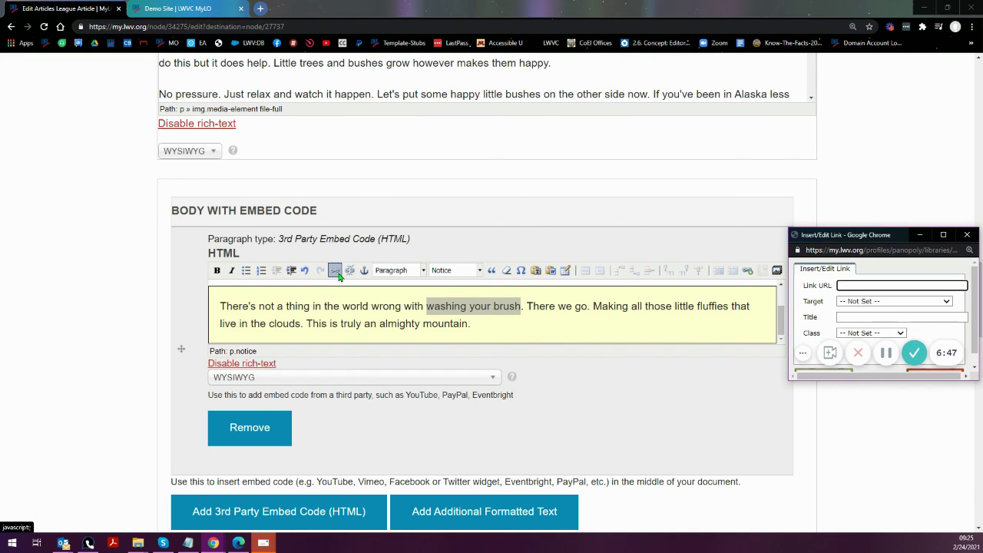
pyautogui.write('htt')
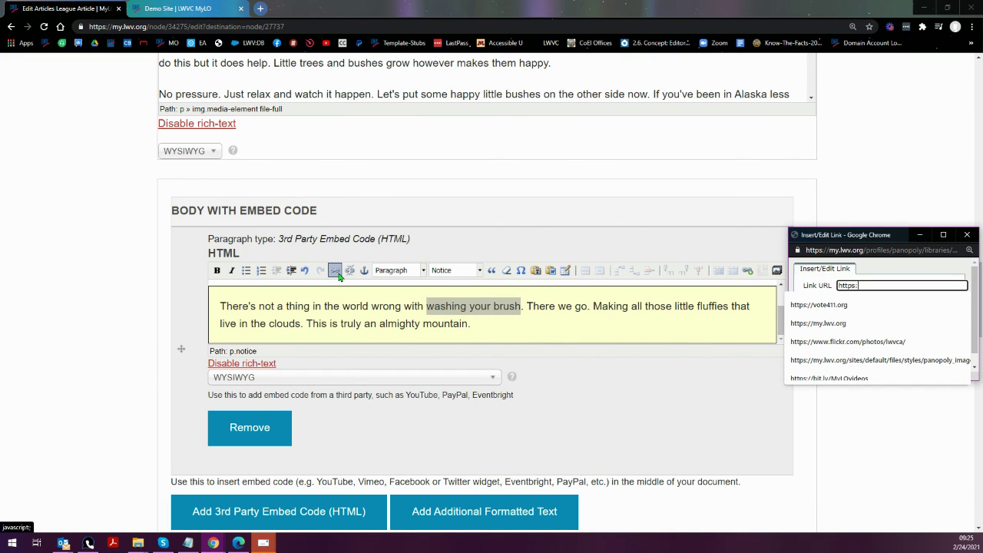
pyautogui.write('ps:')
pyautogui.click(799, 326)
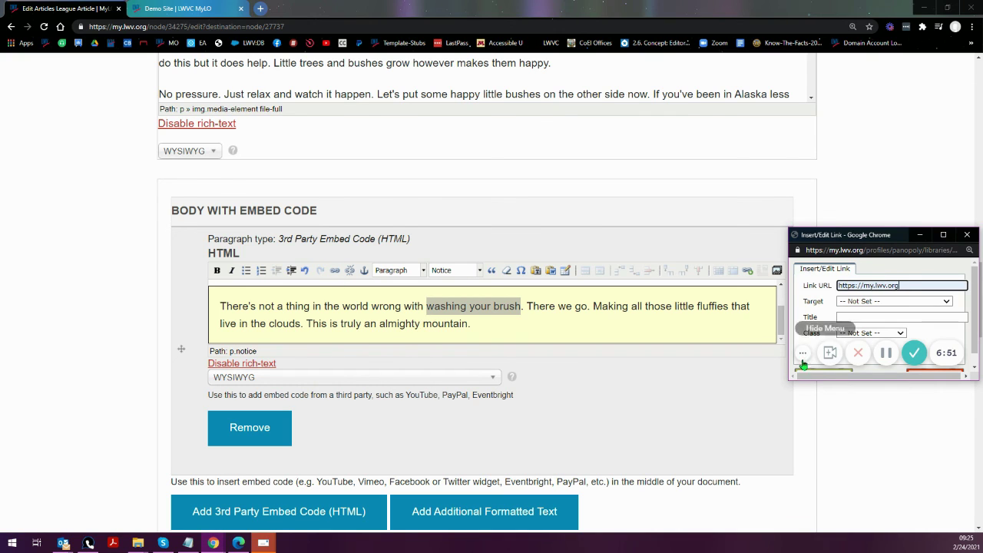
pyautogui.click(814, 375)
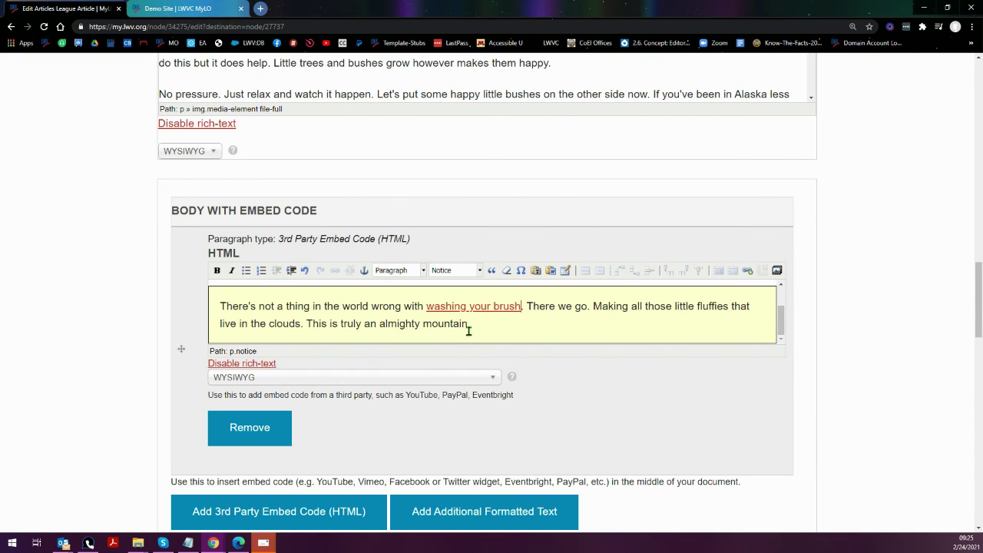
pyautogui.scroll(1, 468, 328)
pyautogui.scroll(-1, 468, 328)
pyautogui.moveTo(307, 324); pyautogui.dragTo(471, 323)
pyautogui.click(217, 270)
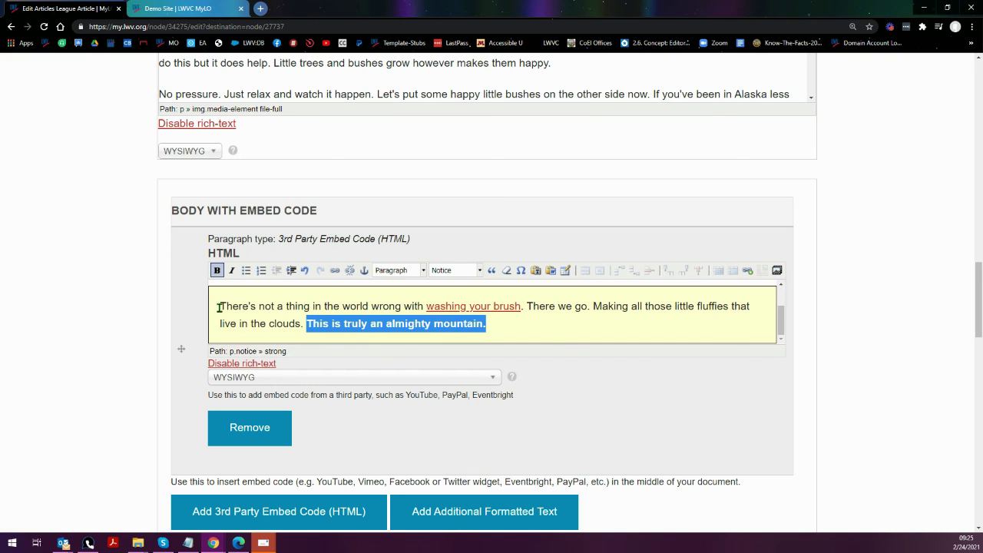
pyautogui.moveTo(220, 307); pyautogui.dragTo(310, 306)
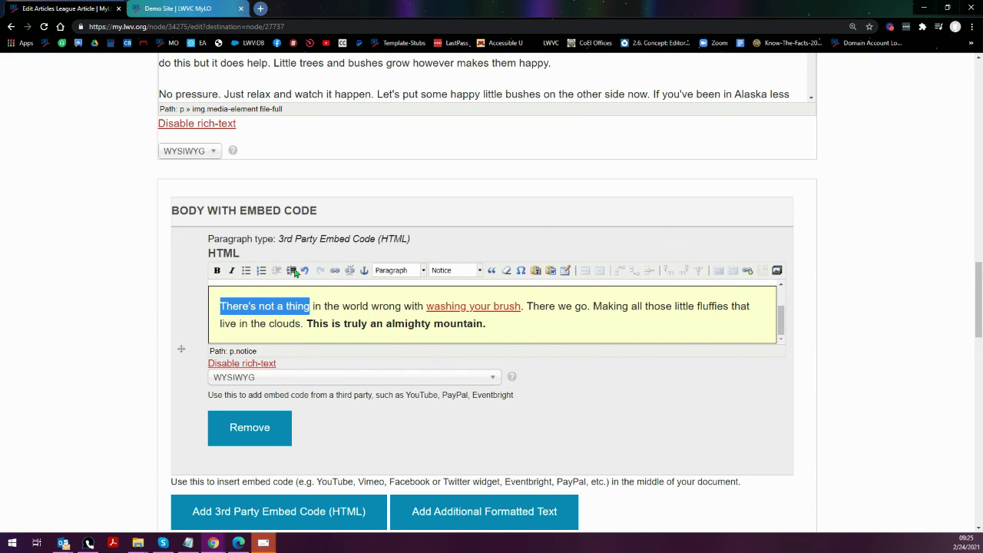
pyautogui.click(232, 271)
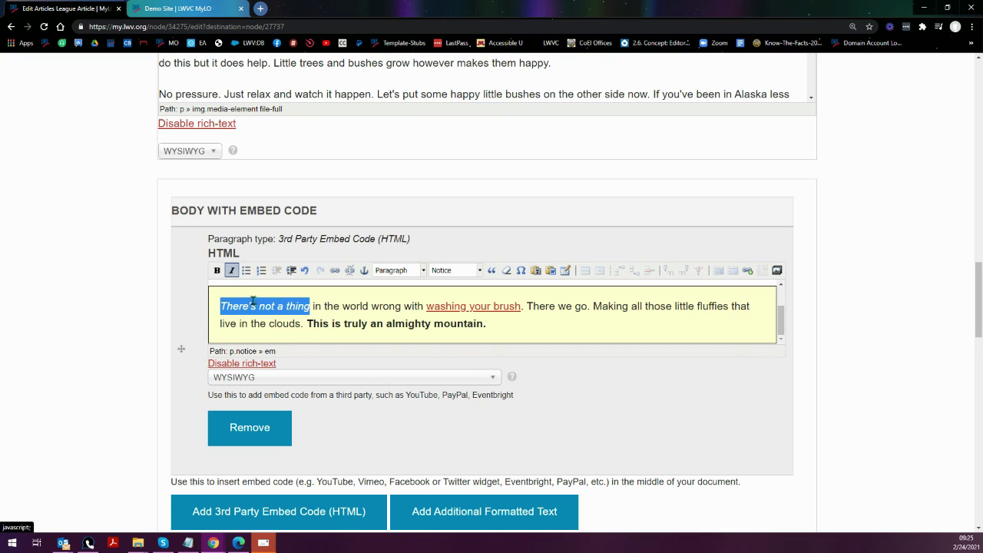
pyautogui.click(514, 329)
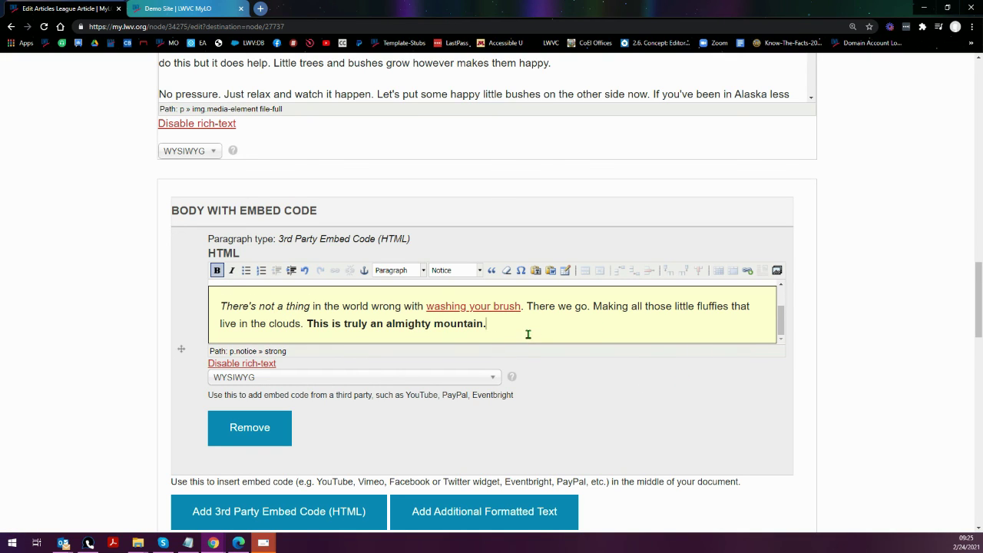
pyautogui.scroll(2, 528, 327)
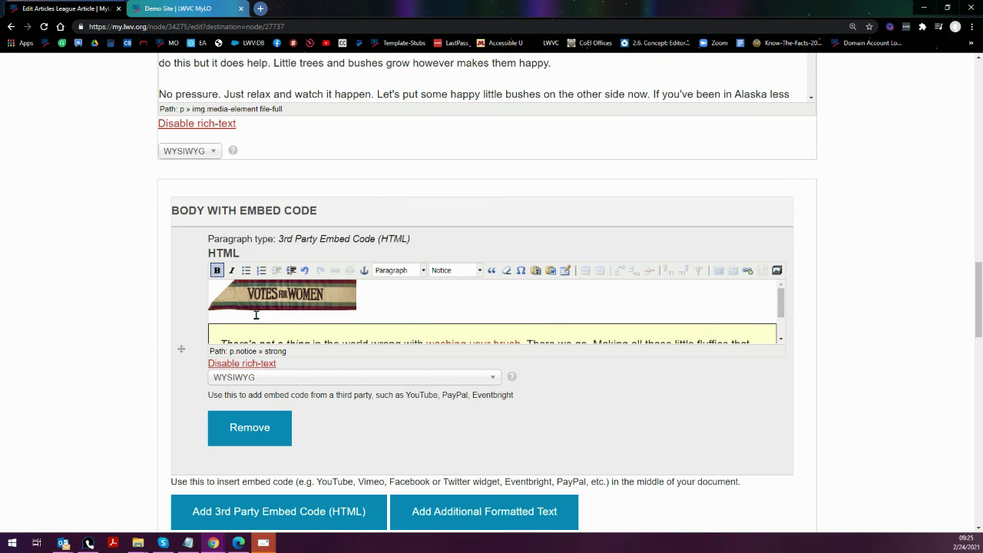
pyautogui.scroll(-2, 294, 309)
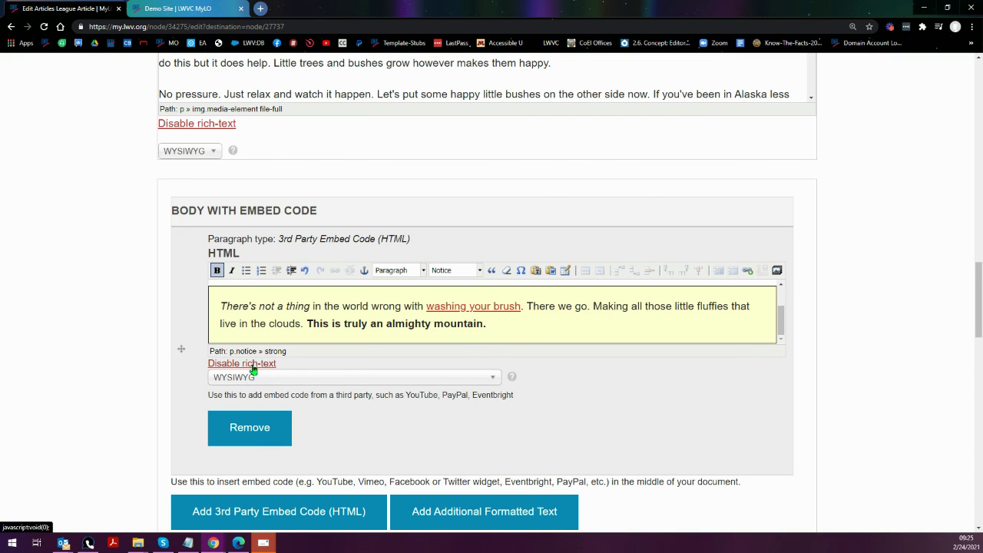
# - Switch the embed field to raw HTML, copy all its code, then delete it
pyautogui.click(271, 378)
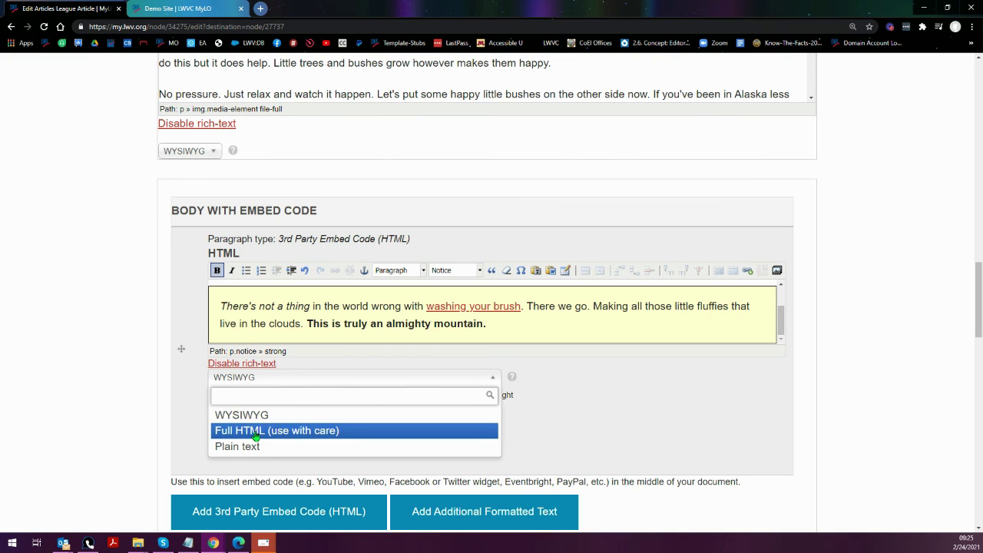
pyautogui.click(228, 364)
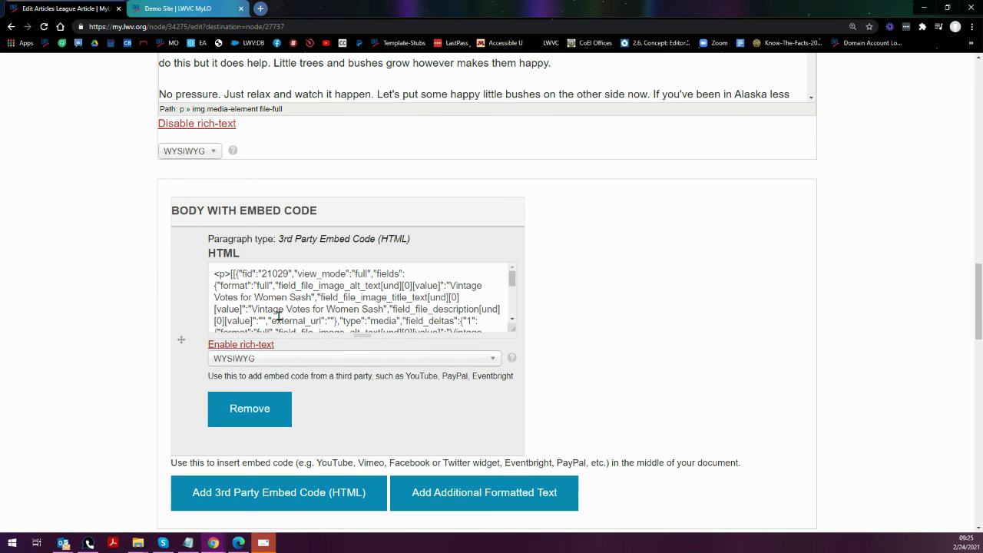
pyautogui.scroll(-3, 357, 291)
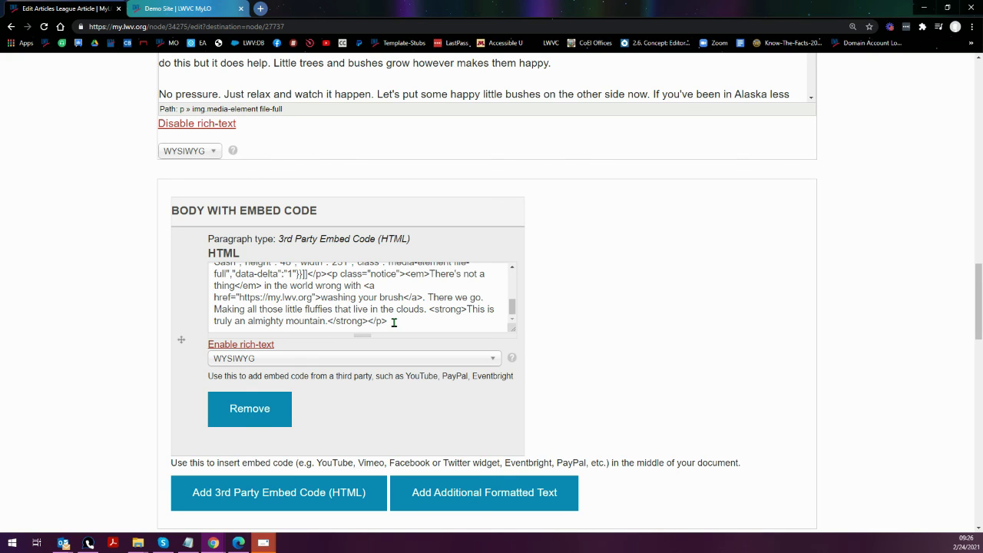
pyautogui.moveTo(393, 323); pyautogui.dragTo(171, 214)
pyautogui.rightClick(265, 276)
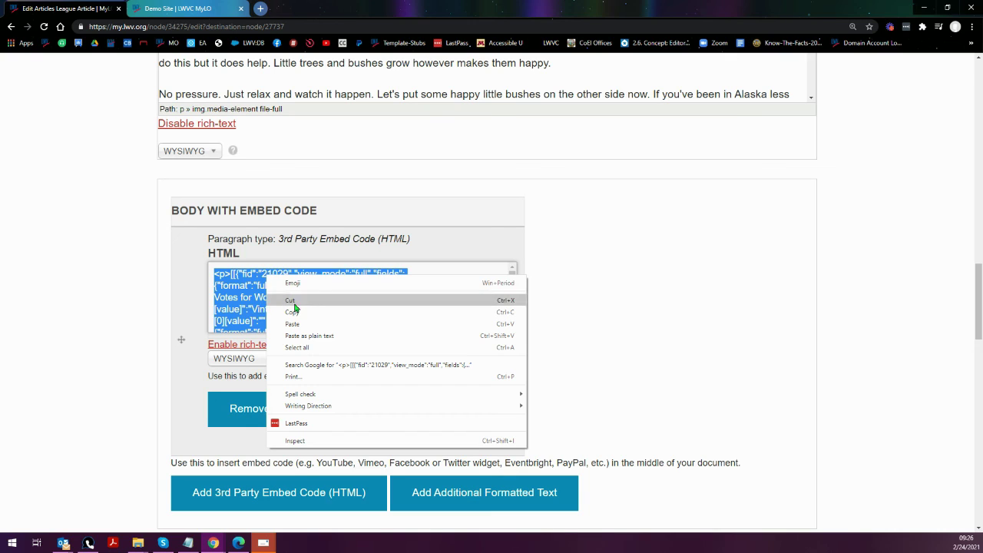
pyautogui.click(293, 310)
pyautogui.press('Delete')
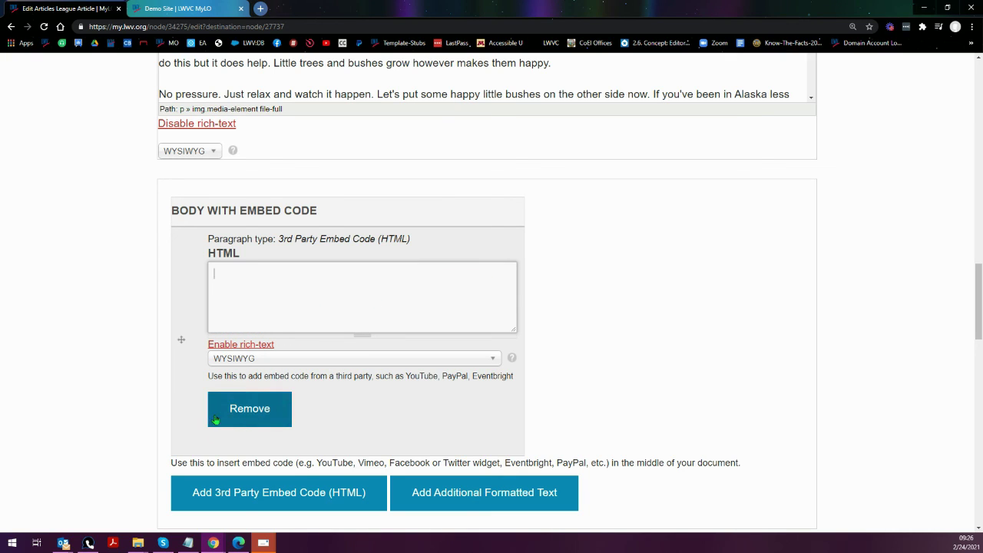
# - Remove the embed-code paragraph from the League Article
pyautogui.click(244, 413)
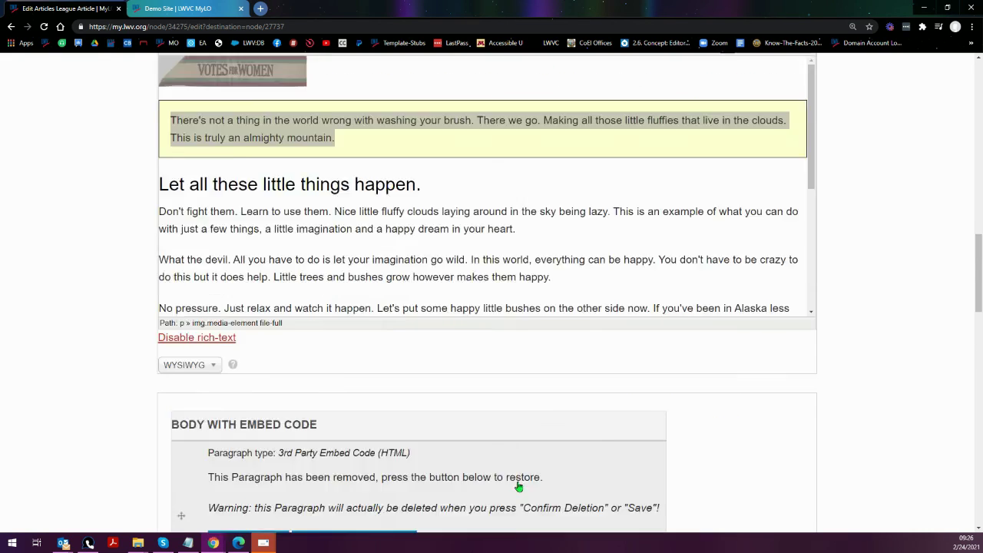
pyautogui.scroll(4, 522, 484)
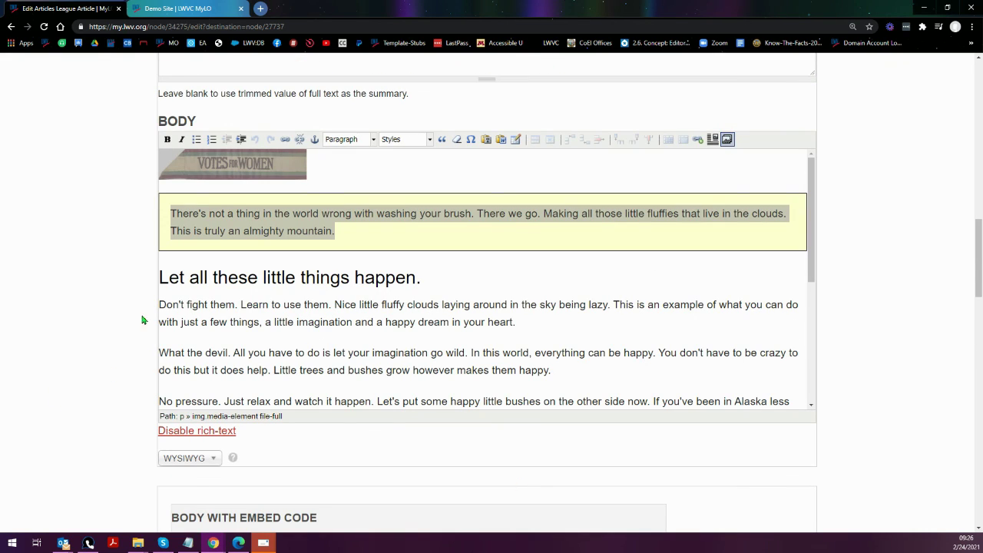
pyautogui.scroll(2, 117, 336)
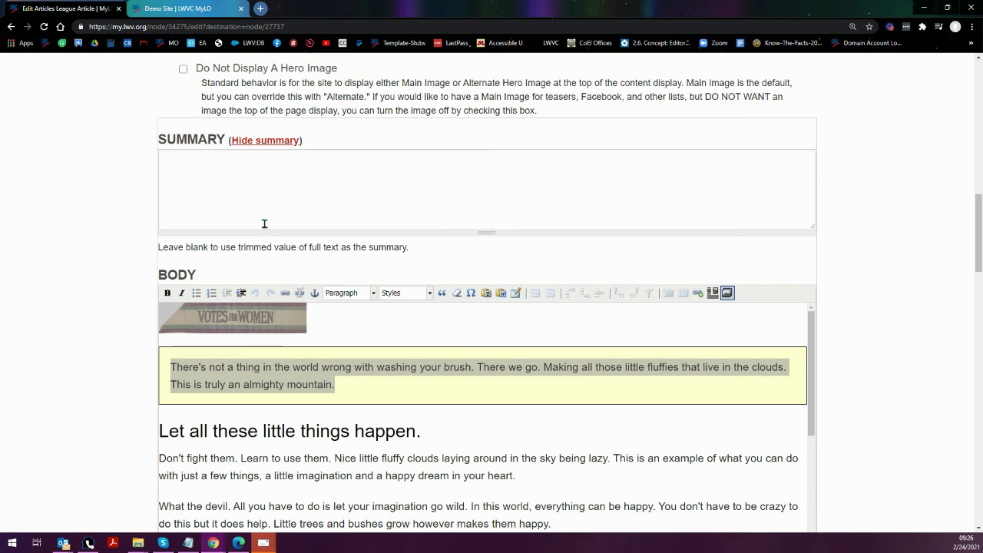
# - Paste the copied image and notice HTML as plain text into Summary, then make the box taller
pyautogui.click(210, 163)
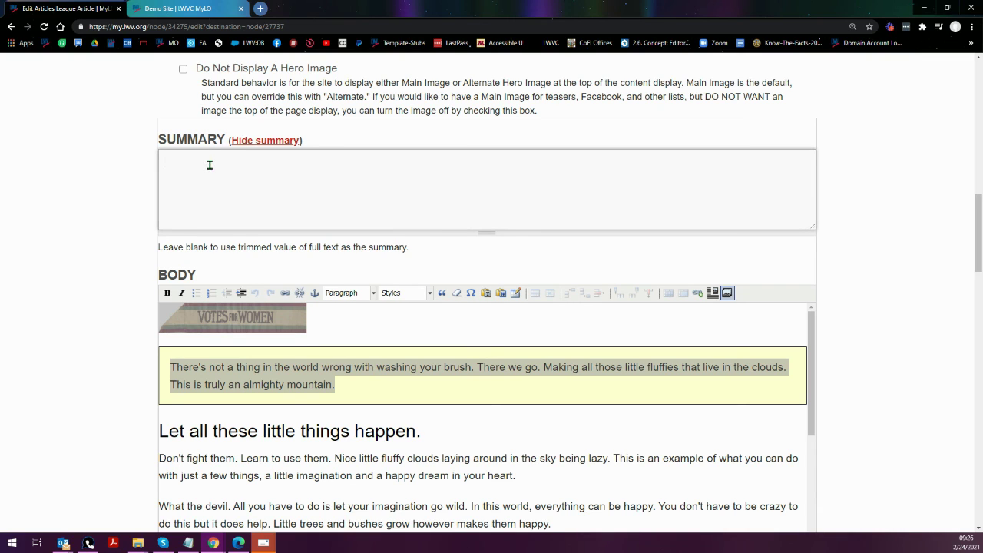
pyautogui.rightClick(209, 164)
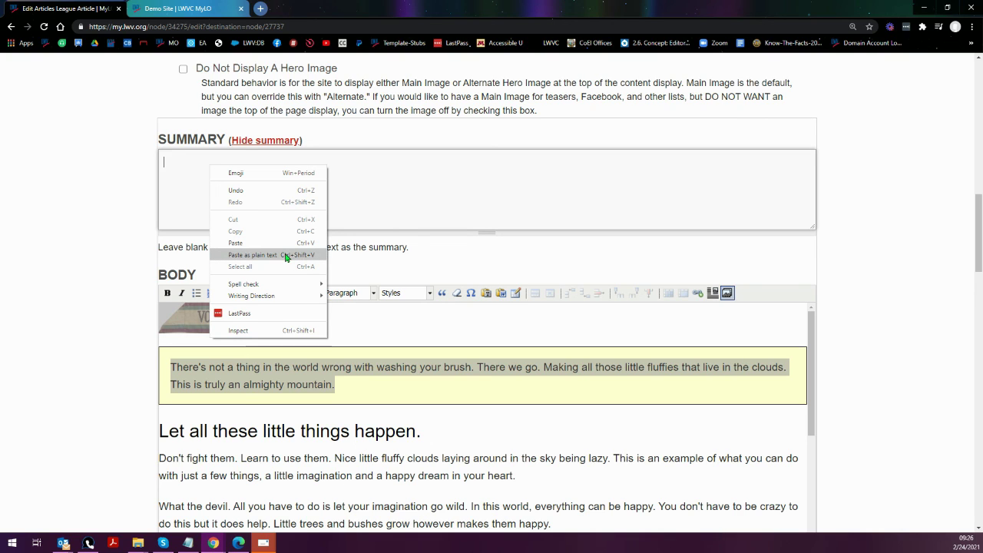
pyautogui.click(284, 256)
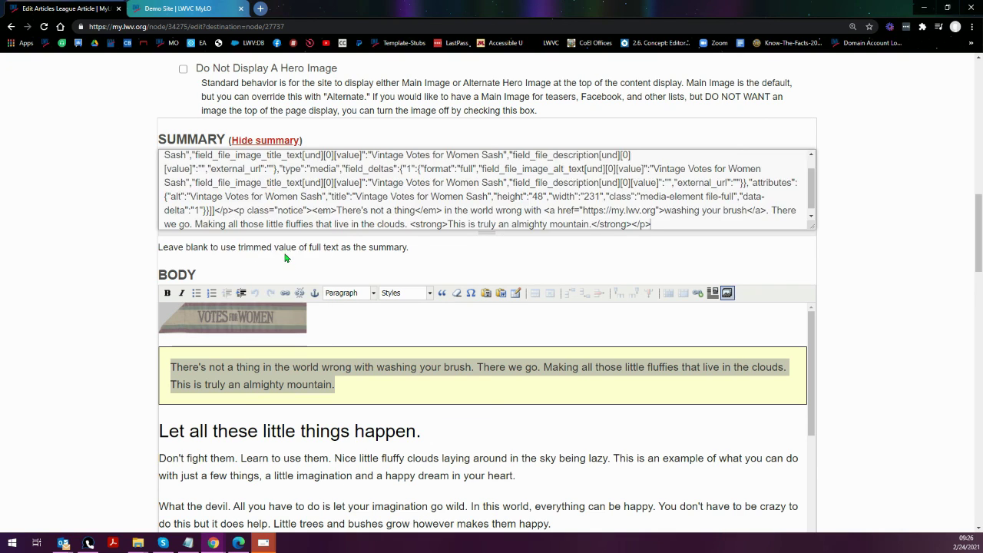
pyautogui.scroll(-1, 392, 188)
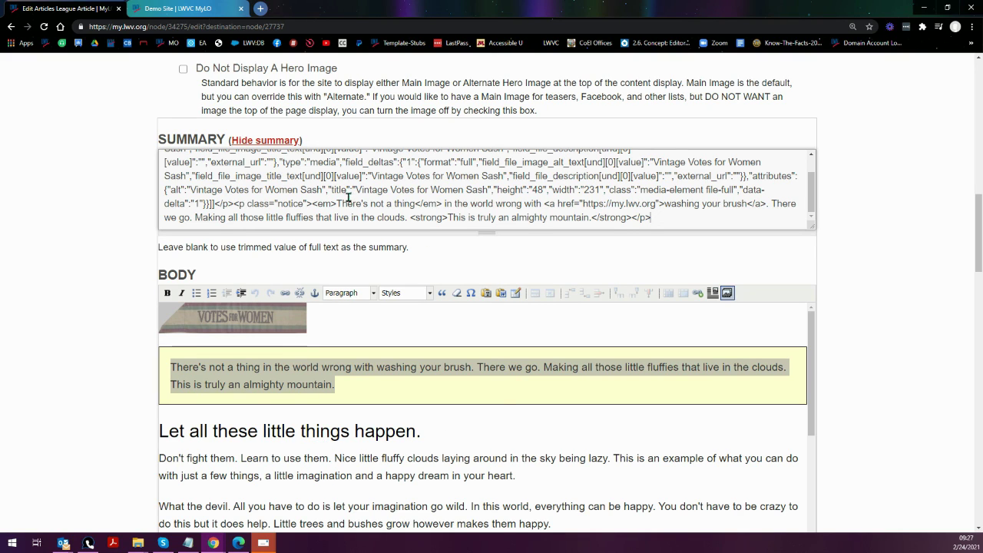
pyautogui.scroll(2, 349, 201)
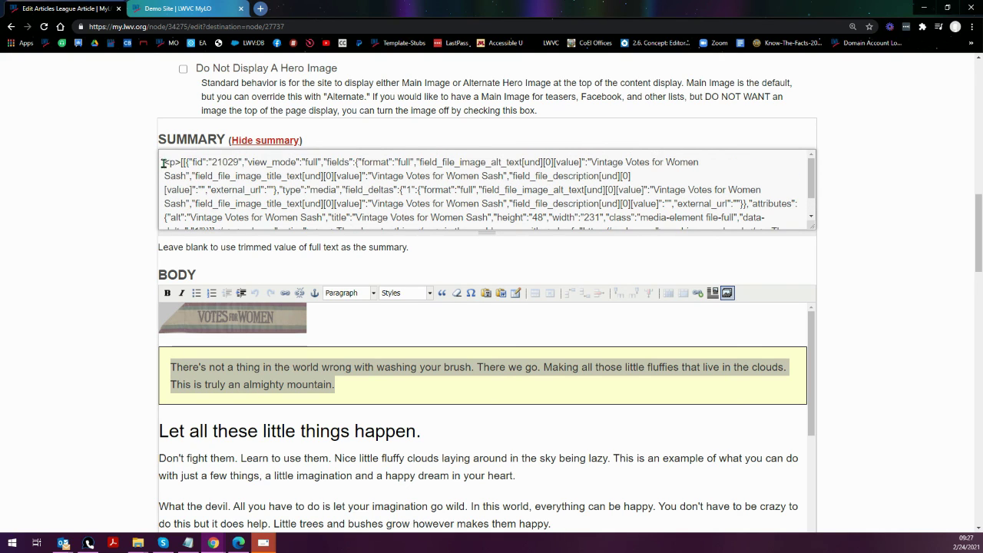
pyautogui.moveTo(163, 163); pyautogui.dragTo(181, 165)
pyautogui.scroll(-3, 488, 203)
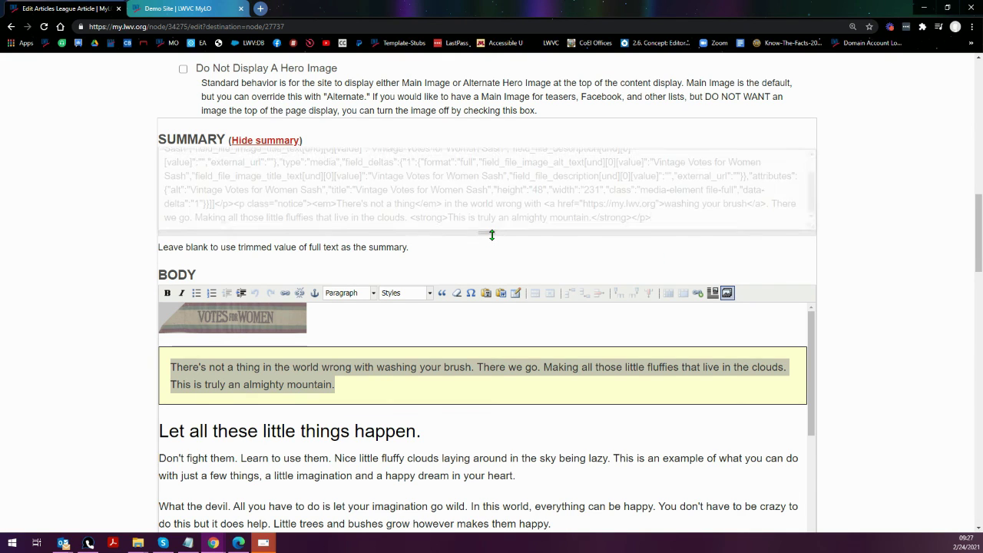
pyautogui.moveTo(491, 234); pyautogui.dragTo(505, 286)
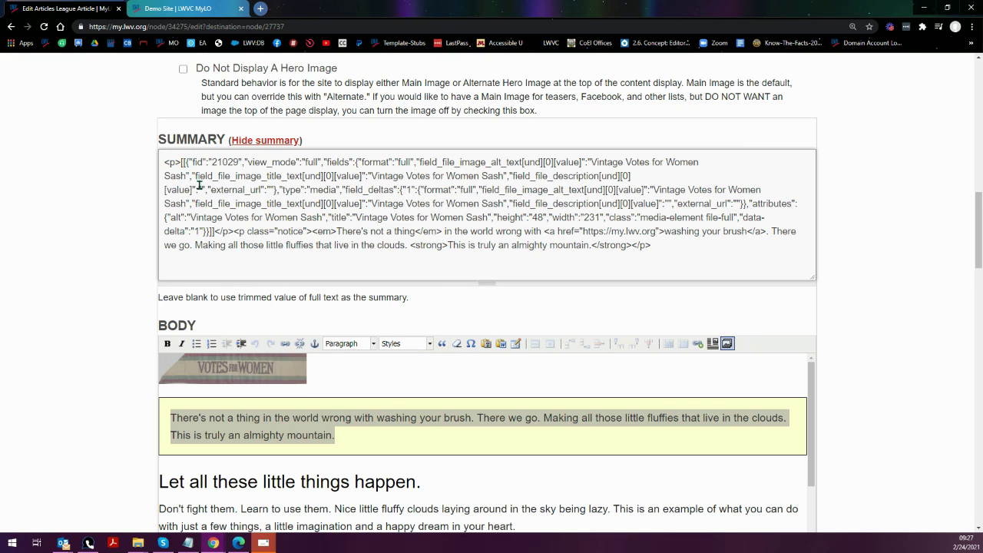
pyautogui.click(161, 163)
# - Save the League Article edits with the moderation state left at Draft (Current)
pyautogui.scroll(-15, 134, 276)
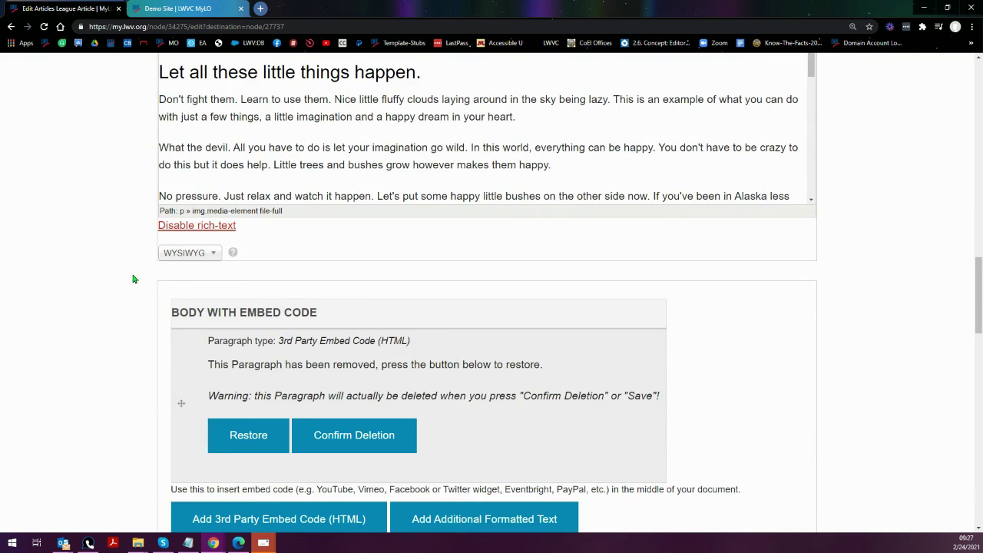
pyautogui.scroll(-6, 129, 286)
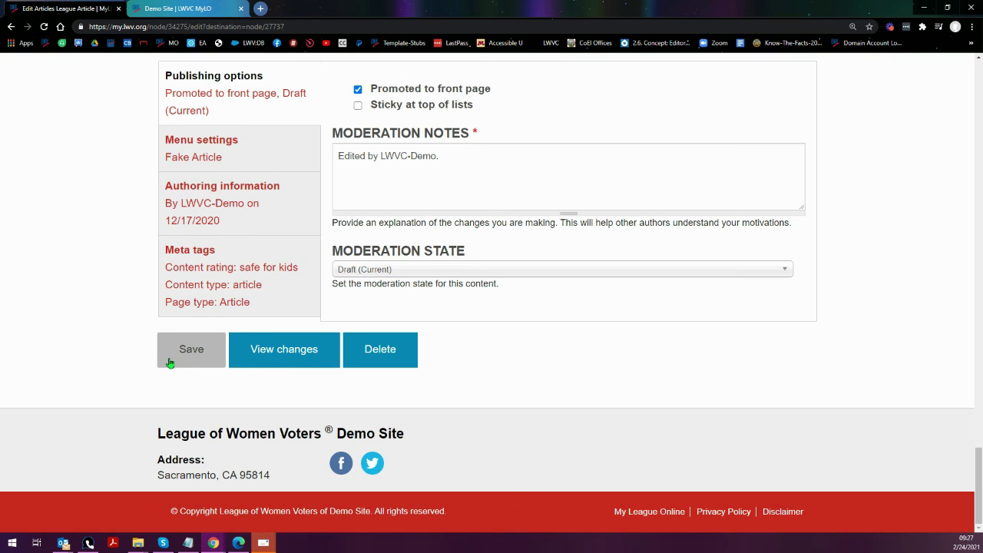
pyautogui.click(471, 270)
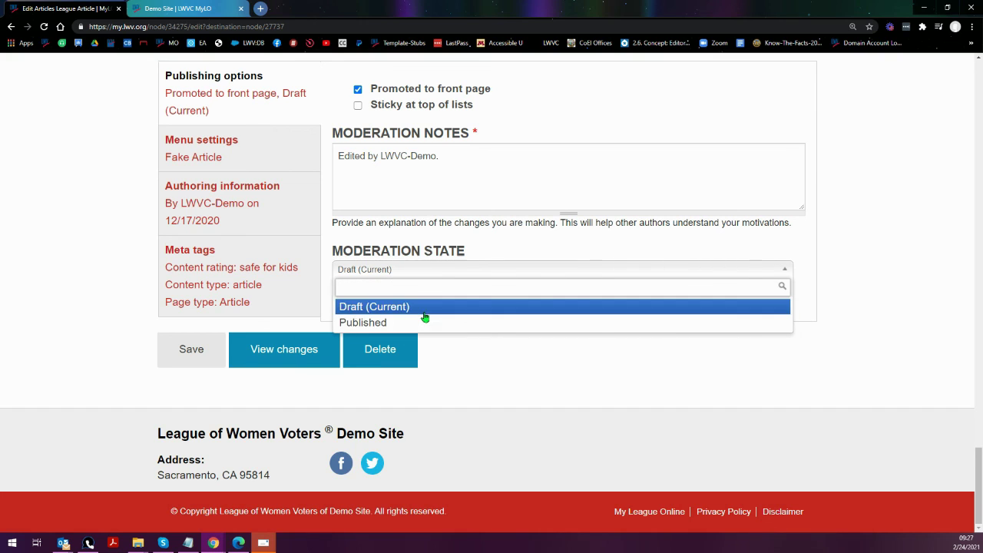
pyautogui.click(191, 351)
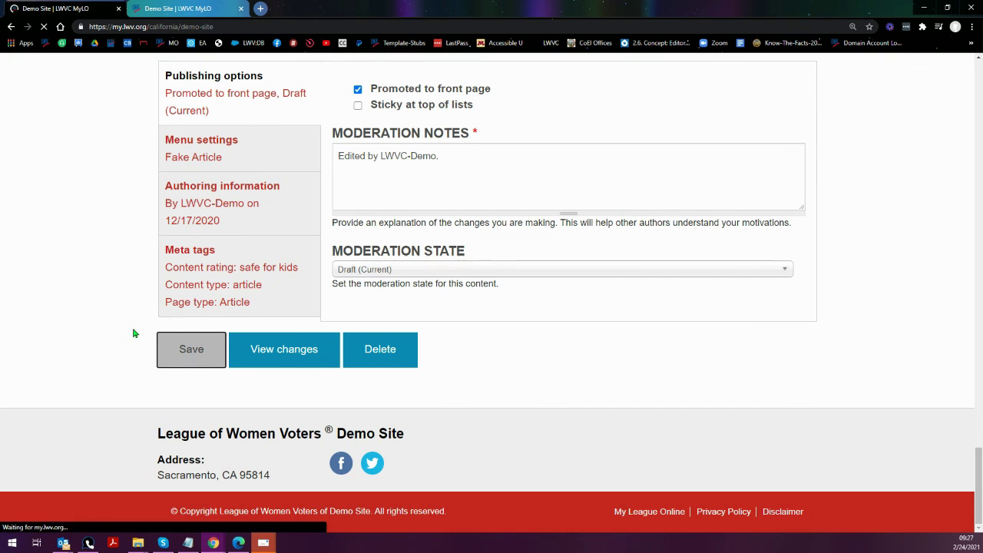
# - Open the League Article from its homepage teaser and apply the Published moderation state
pyautogui.scroll(-4, 135, 331)
pyautogui.scroll(-1, 136, 331)
pyautogui.scroll(-2, 213, 340)
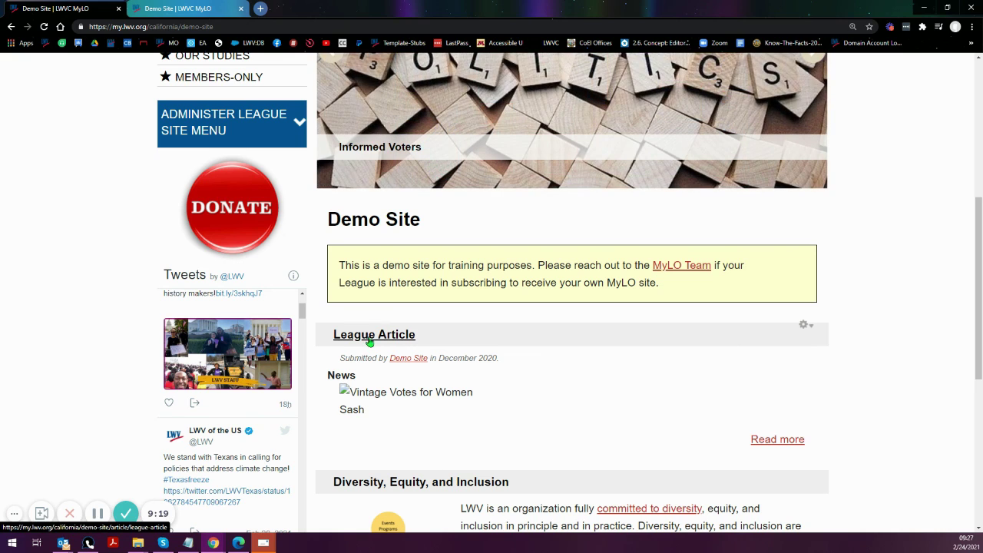
pyautogui.click(373, 339)
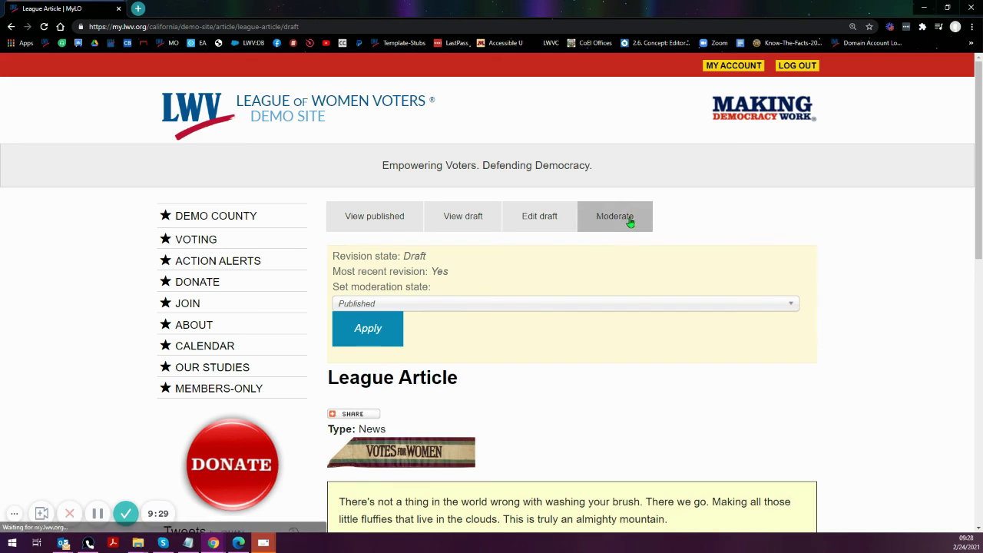
pyautogui.click(366, 334)
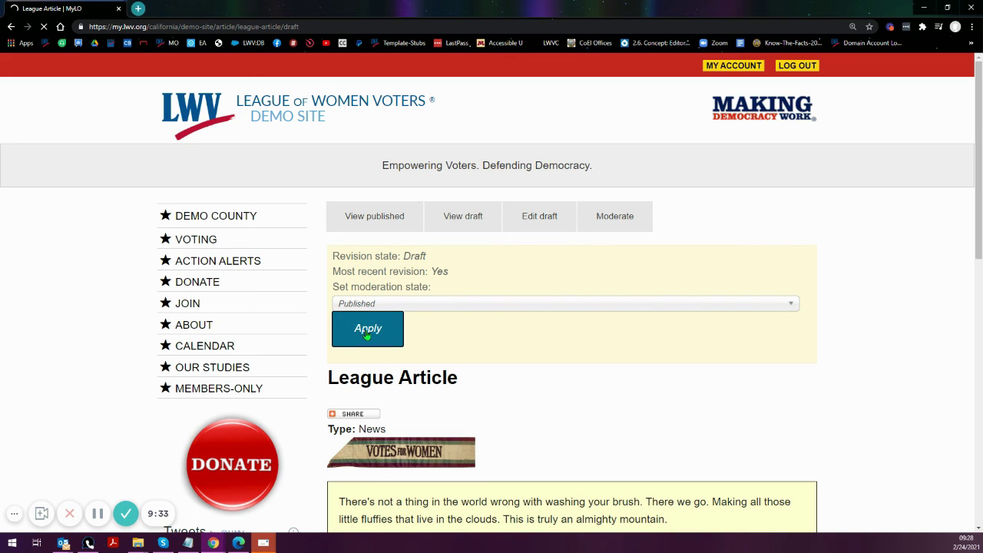
# - Return to the Demo Site homepage and follow the teaser's 'washing your brush' link
pyautogui.click(196, 220)
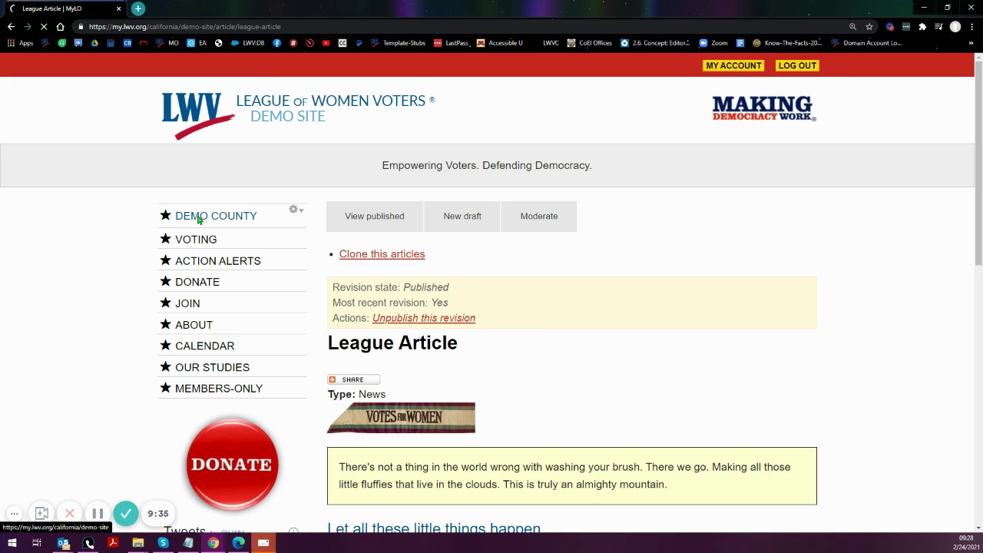
pyautogui.scroll(-5, 123, 258)
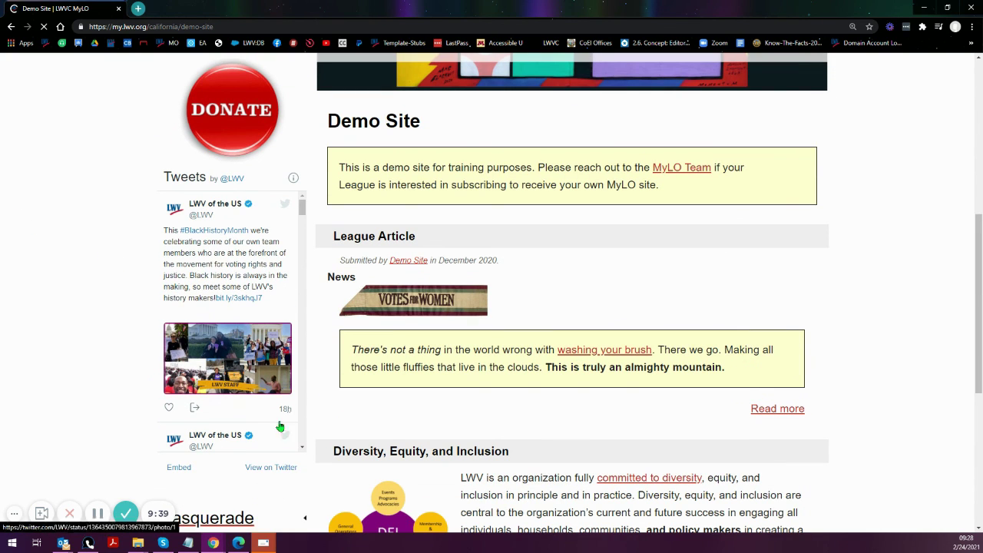
pyautogui.scroll(-2, 376, 306)
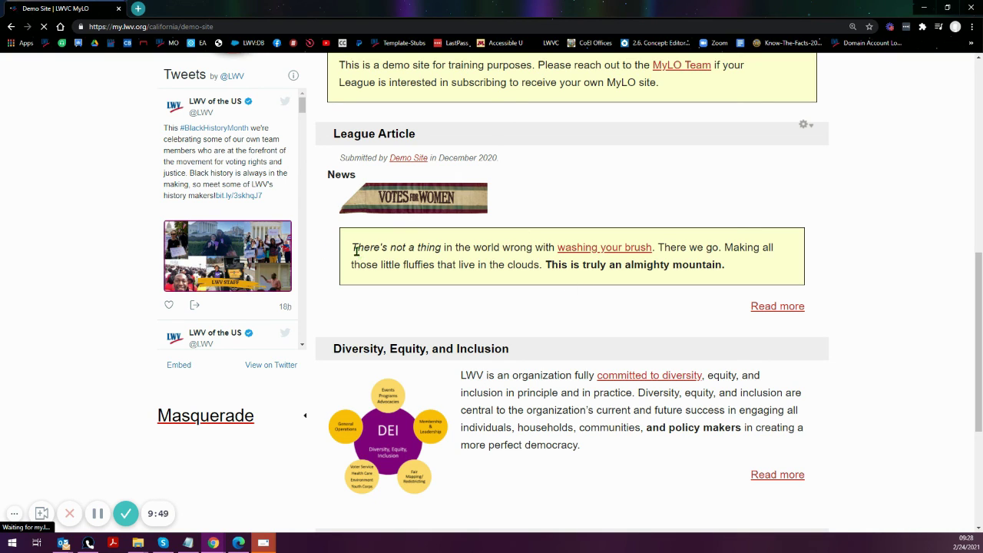
pyautogui.click(612, 246)
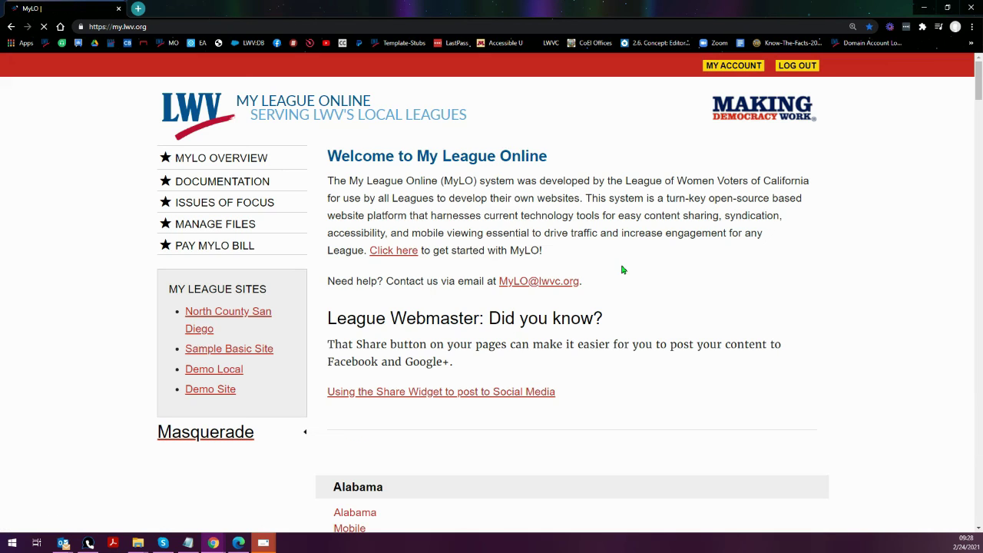